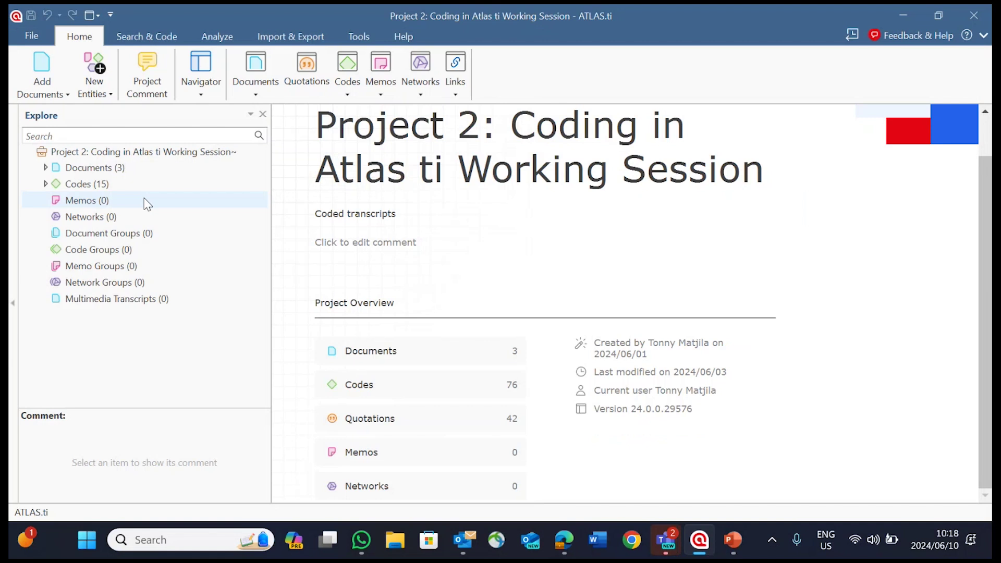
Open the Participant 1 transcript, highlight the quotation coded "Adjustment: Significant", and close the document
click(46, 168)
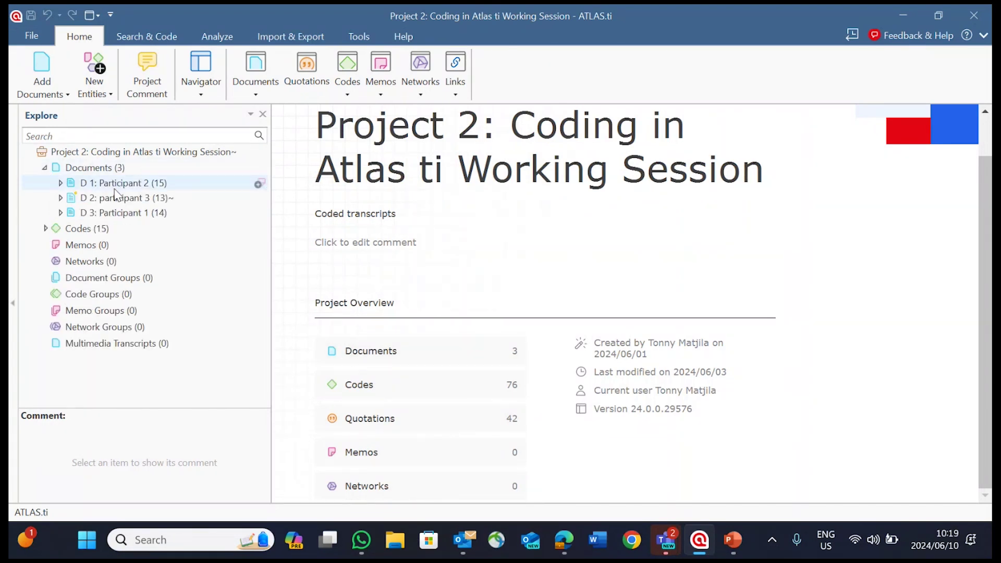
double_click(129, 215)
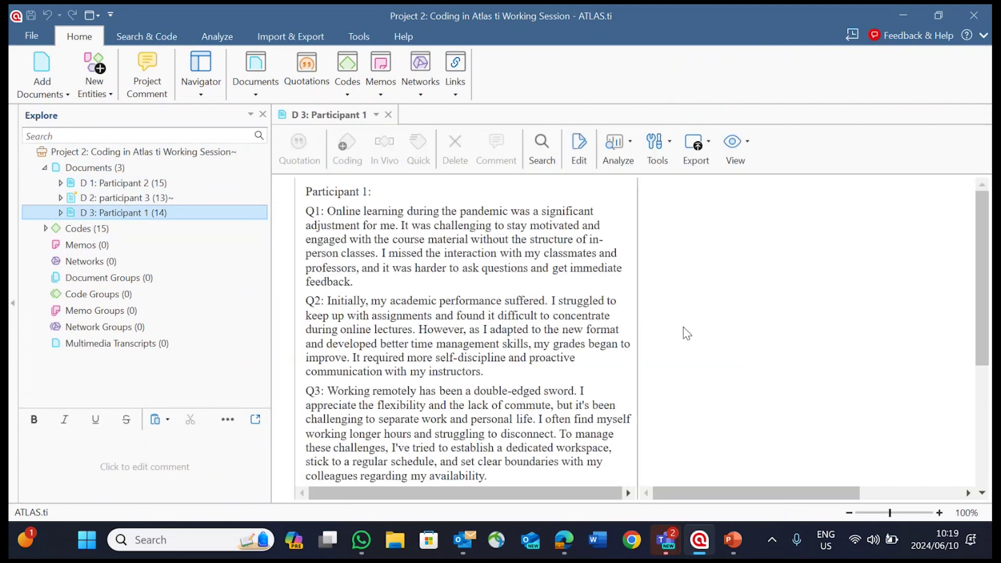
click(730, 211)
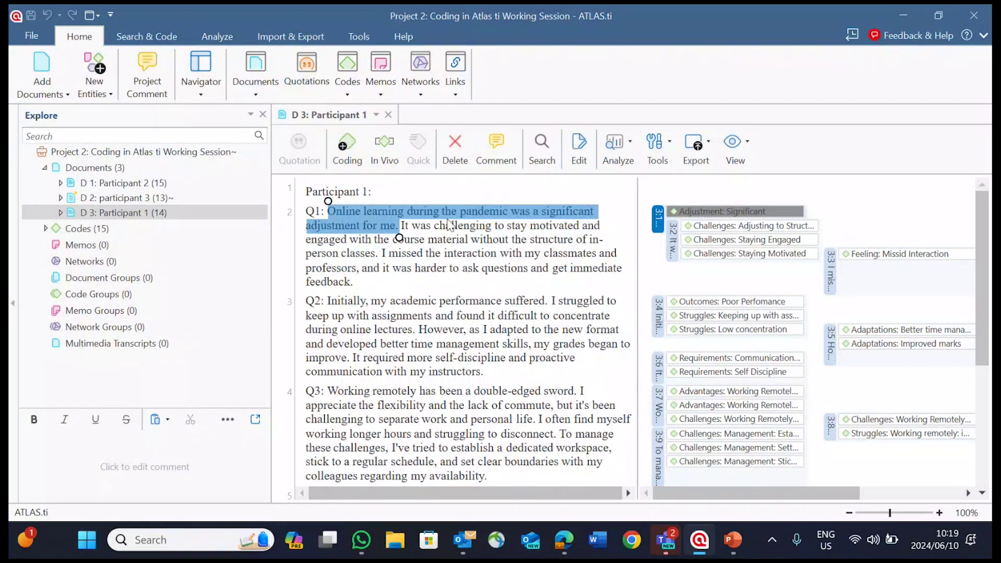
click(388, 114)
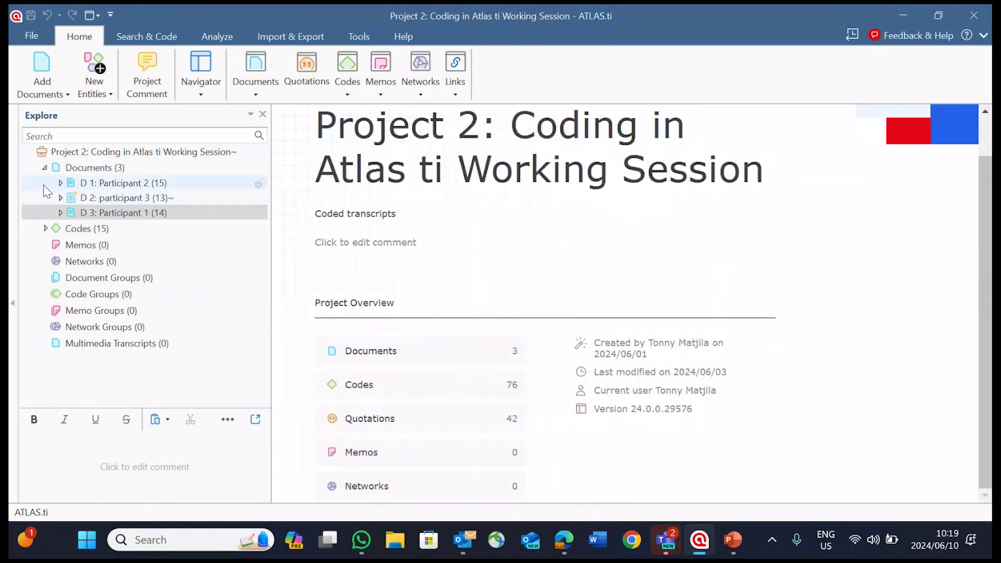
Expand the project's code list, then open the Participant 2 transcript to view its coded passages and close it
click(45, 167)
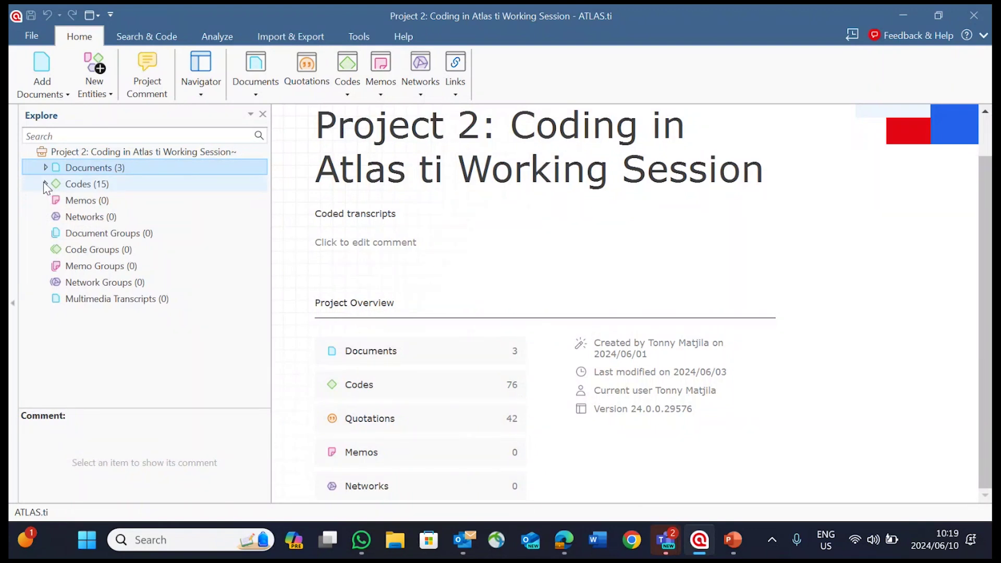
click(44, 182)
click(45, 168)
click(117, 183)
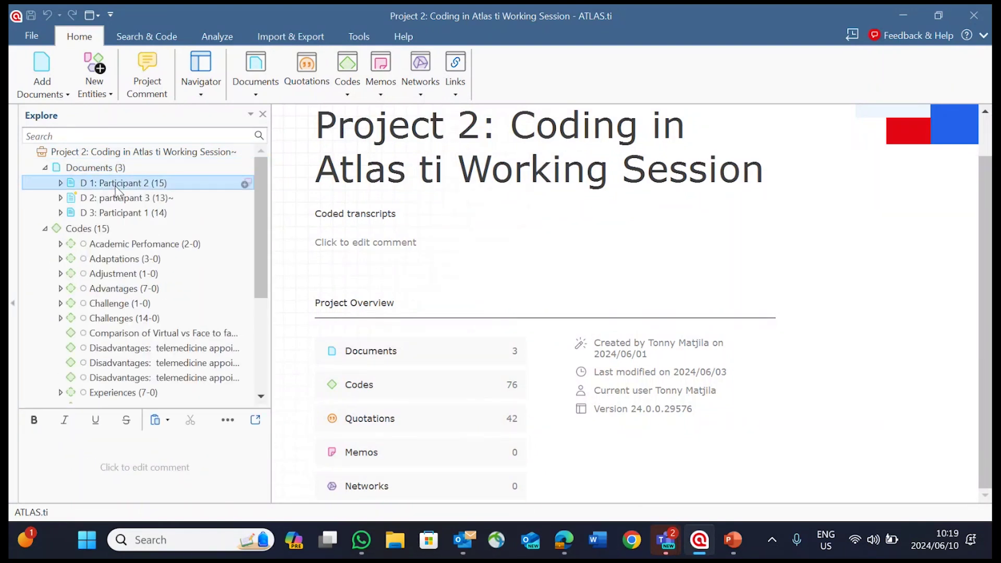
double_click(116, 184)
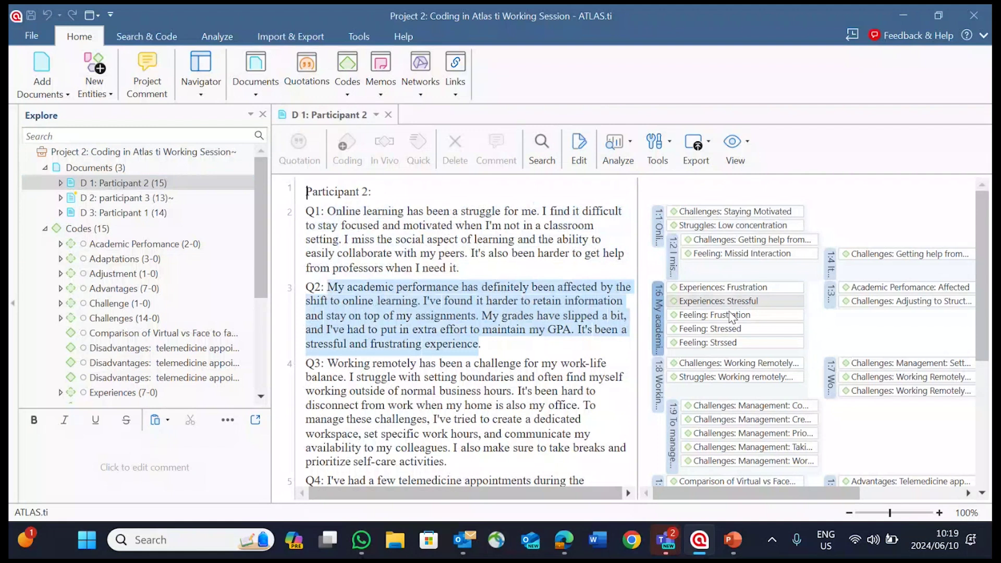
click(388, 114)
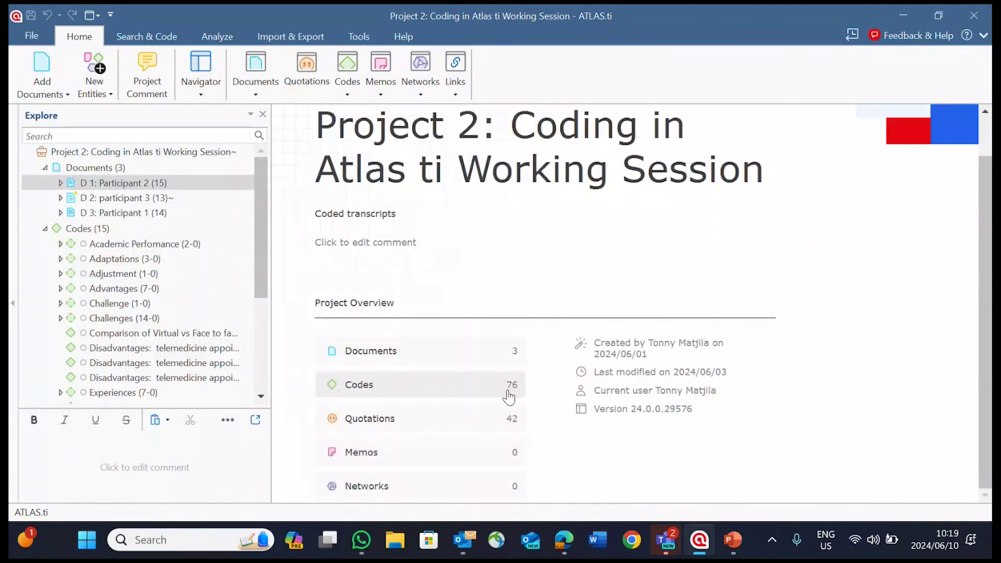
Open the Code Manager and collapse the document and code branches in the project tree
click(45, 169)
click(82, 187)
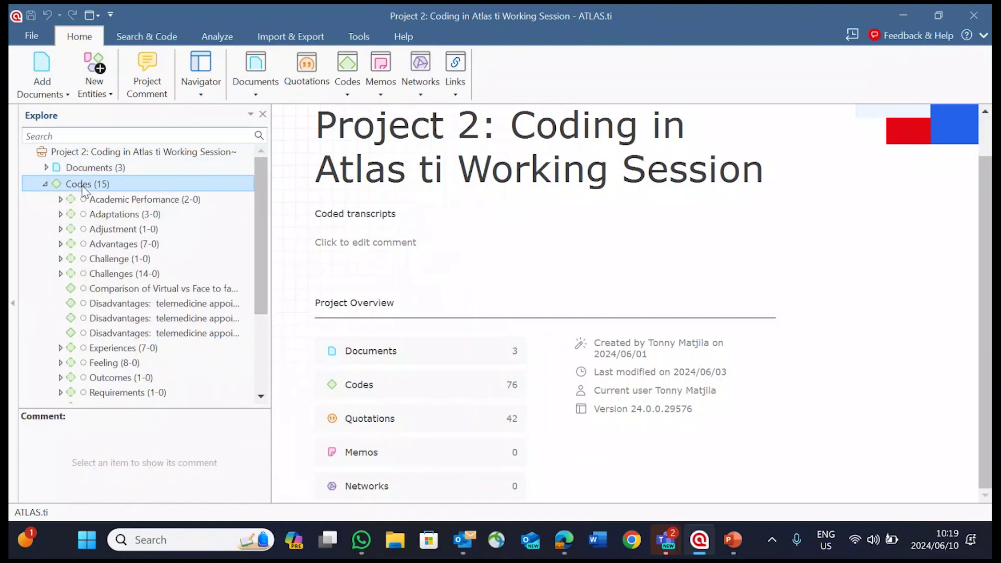
double_click(84, 187)
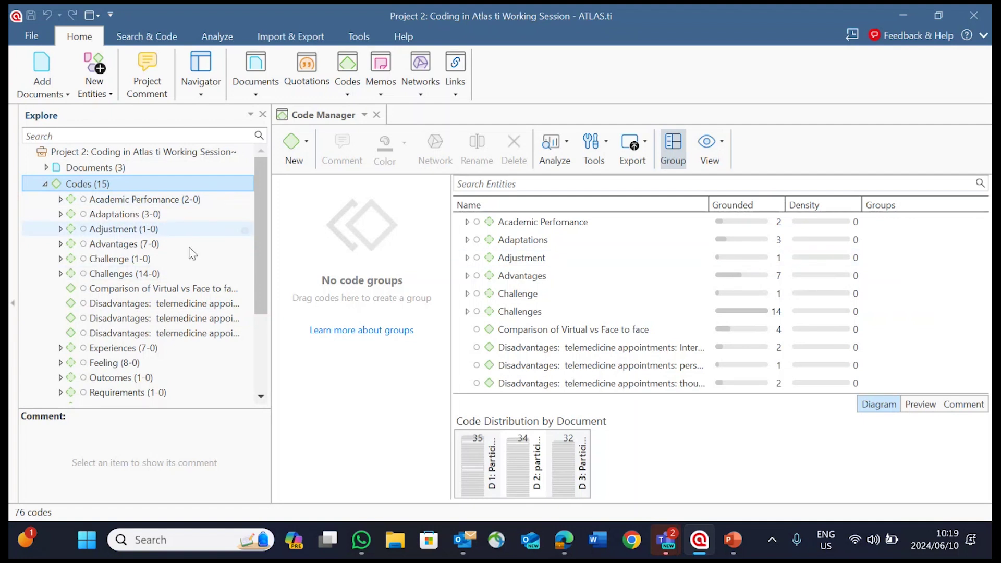
scroll(595, 256, down, 2)
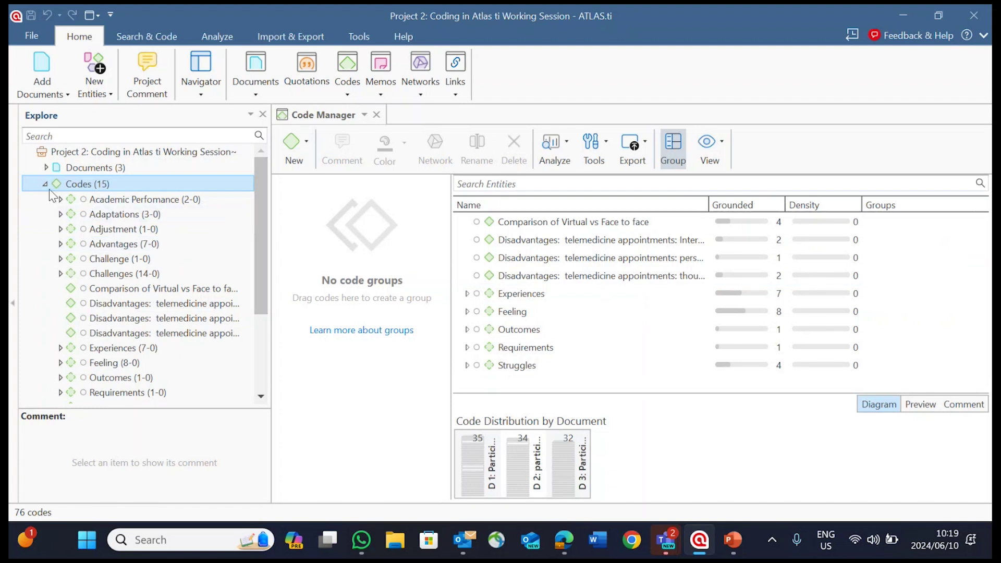
double_click(62, 190)
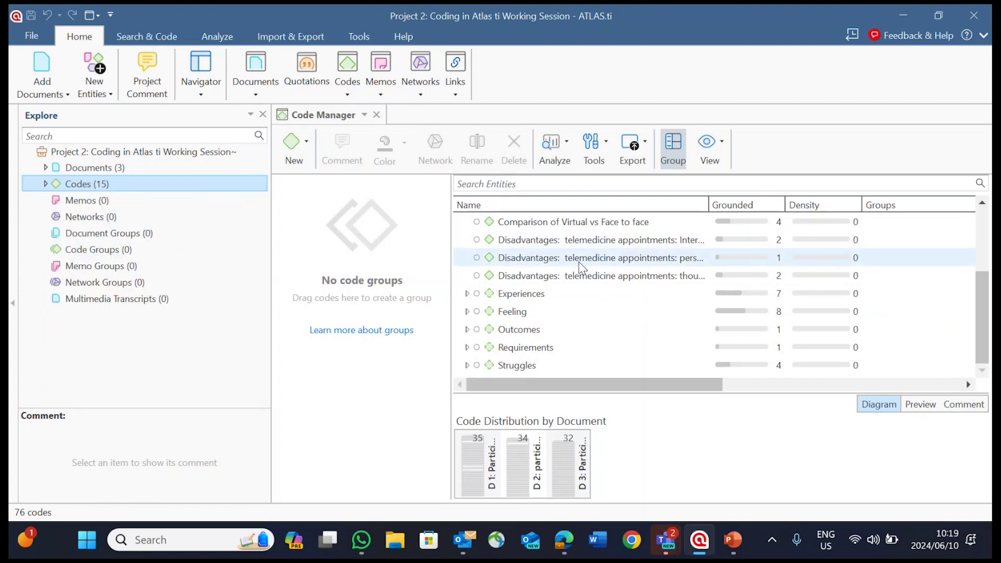
scroll(582, 268, up, 2)
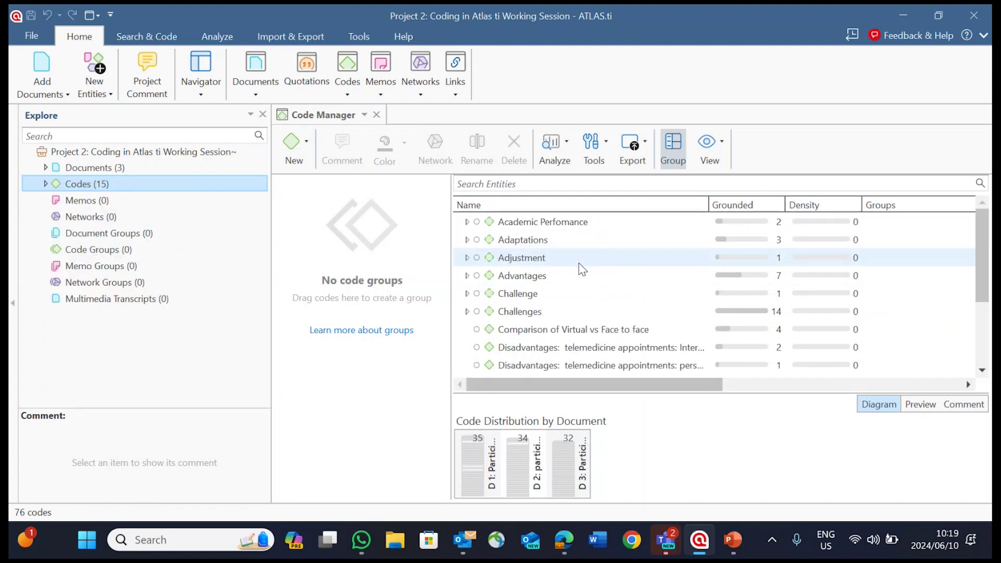
Expand the Academic Perfomance, Adaptations, Adjustment, Advantages, Challenge and Challenges categories in the Code Manager to show their subcodes
click(467, 223)
click(468, 276)
scroll(469, 282, down, 2)
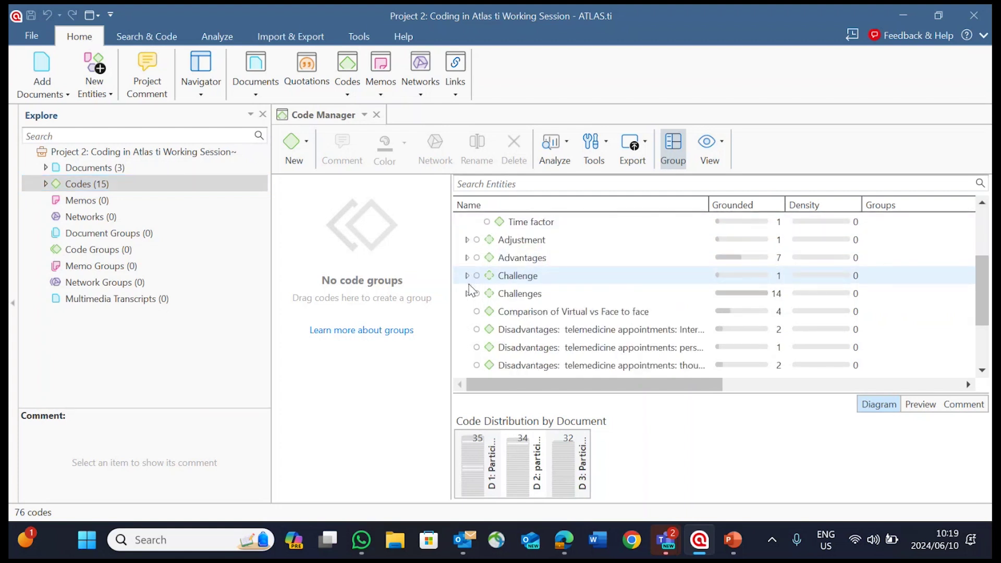
click(467, 240)
click(468, 274)
scroll(469, 268, down, 3)
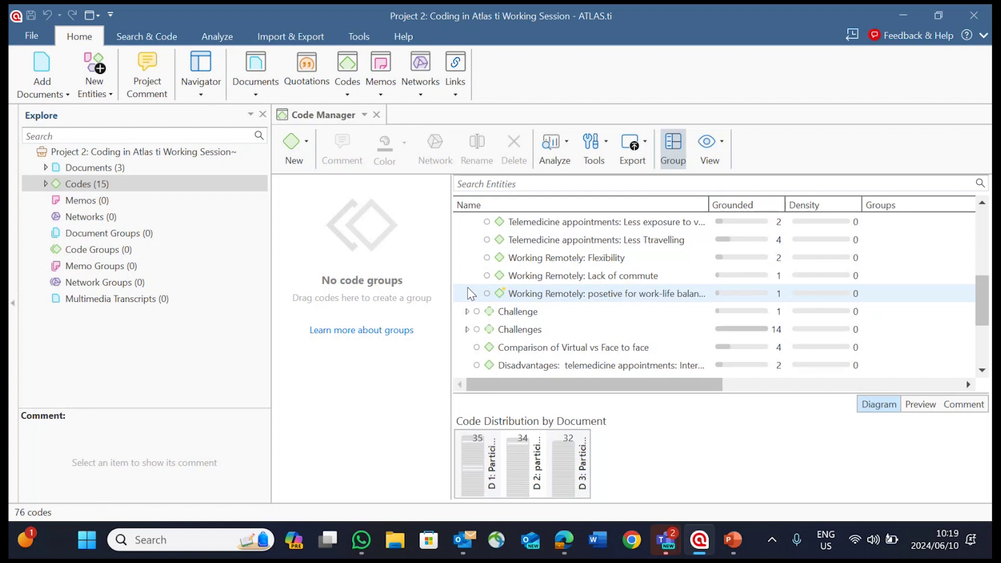
click(468, 263)
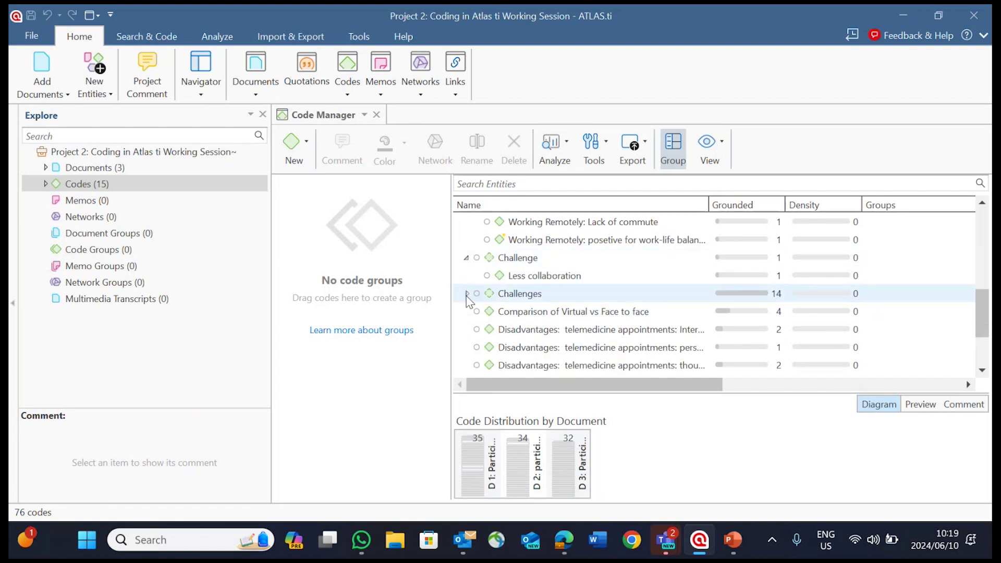
click(466, 294)
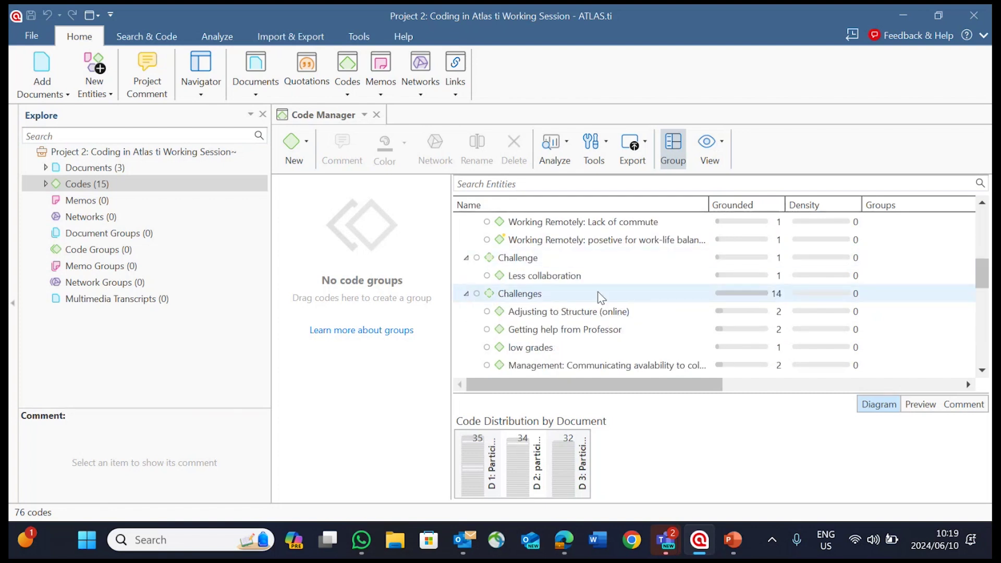
scroll(601, 297, down, 1)
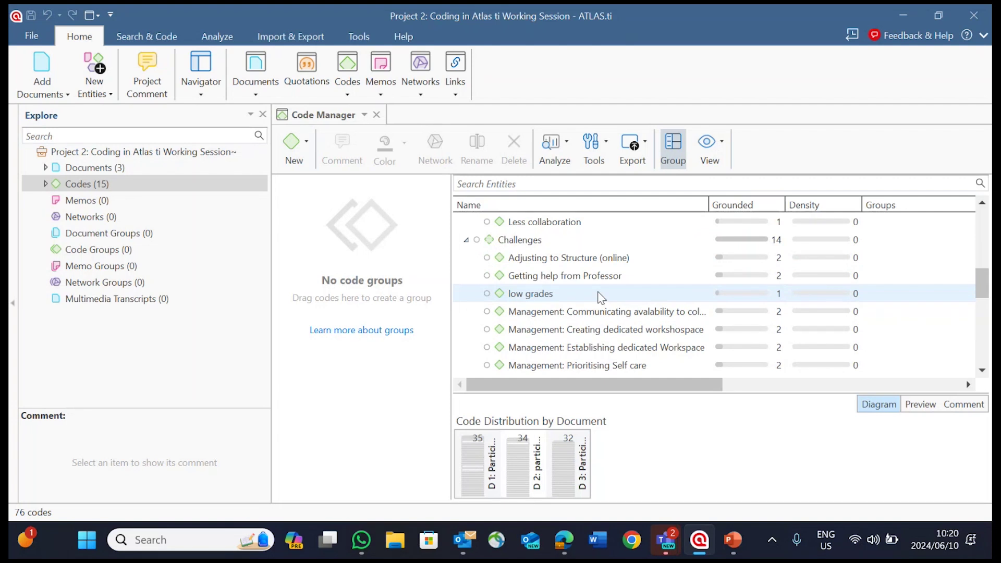
Examine the subcodes of the Challenges category in both the project tree and the Code Manager
click(57, 186)
click(45, 184)
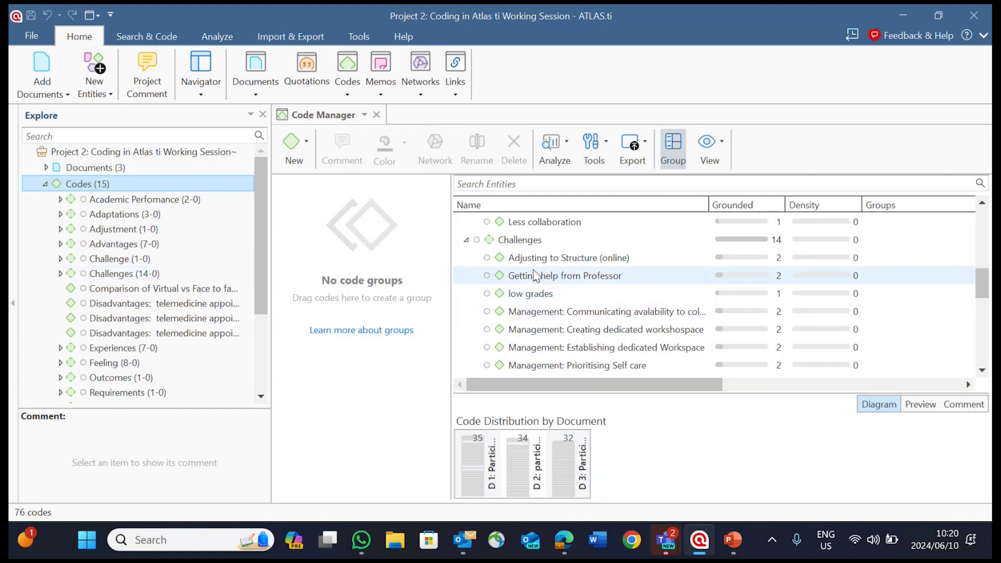
click(61, 273)
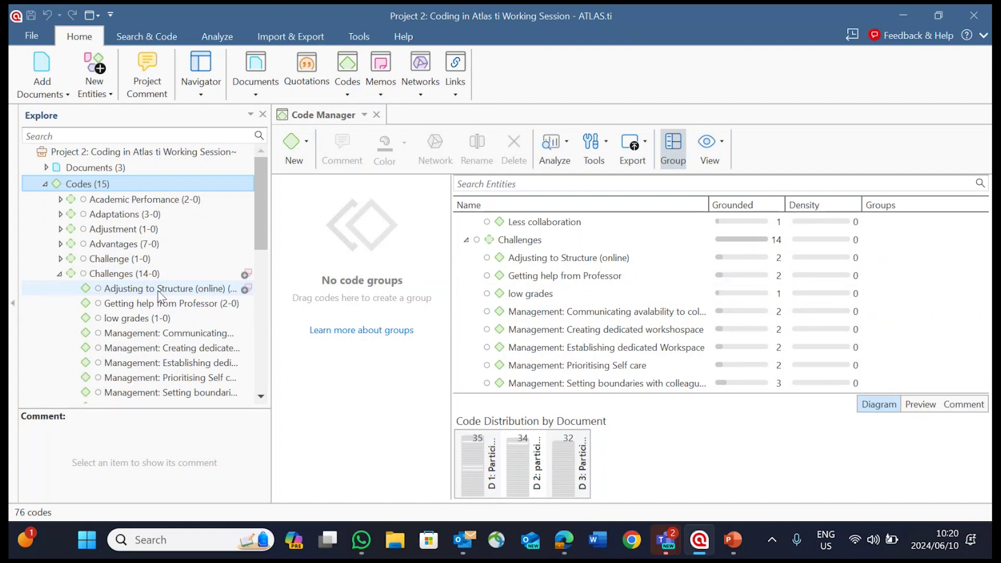
click(60, 274)
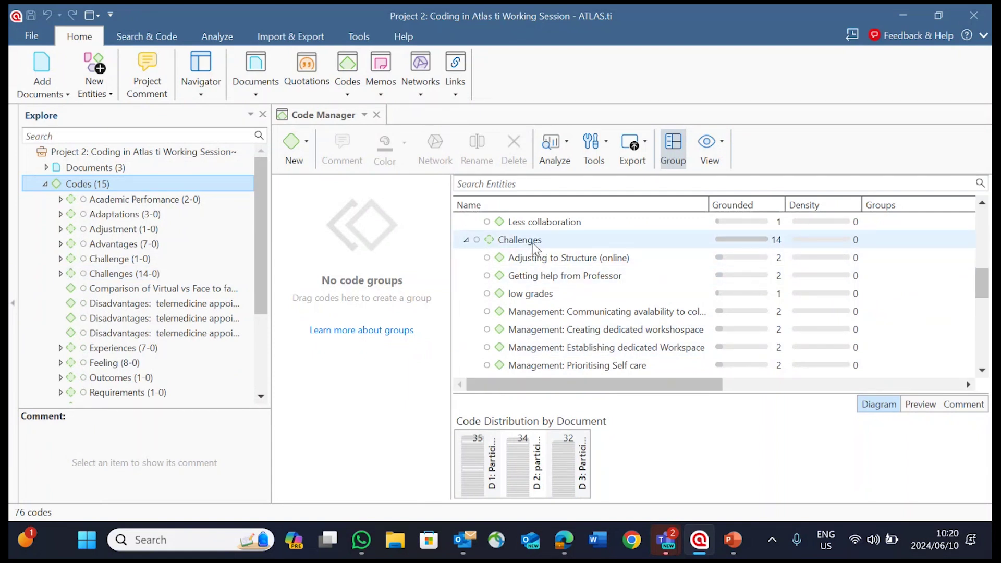
scroll(600, 277, down, 1)
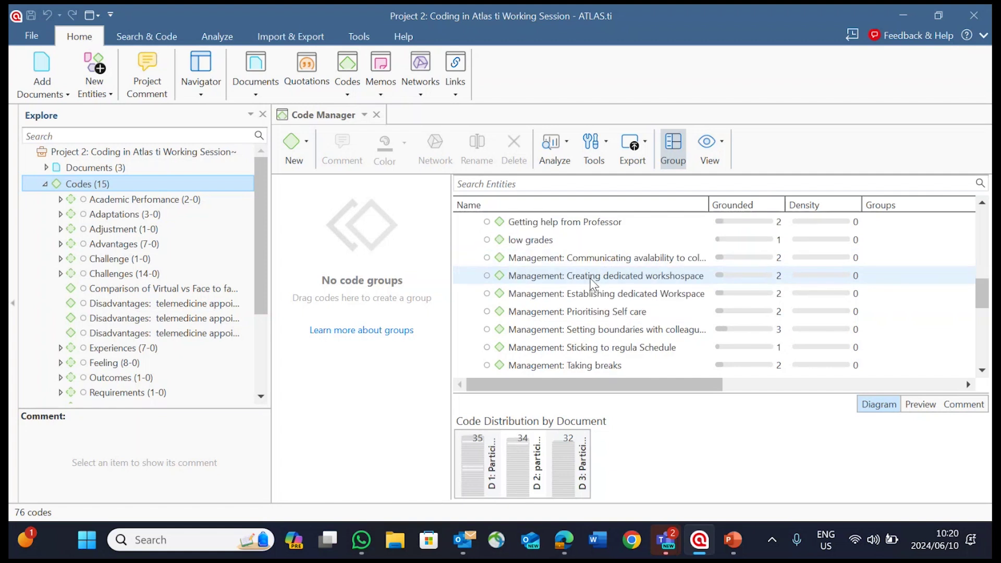
scroll(543, 260, up, 2)
scroll(549, 301, down, 1)
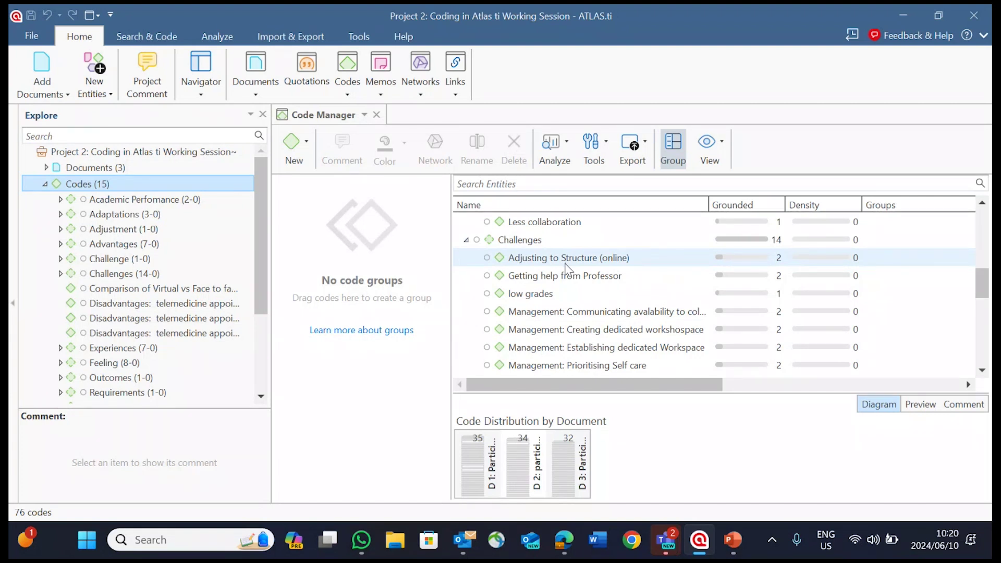
scroll(567, 283, down, 7)
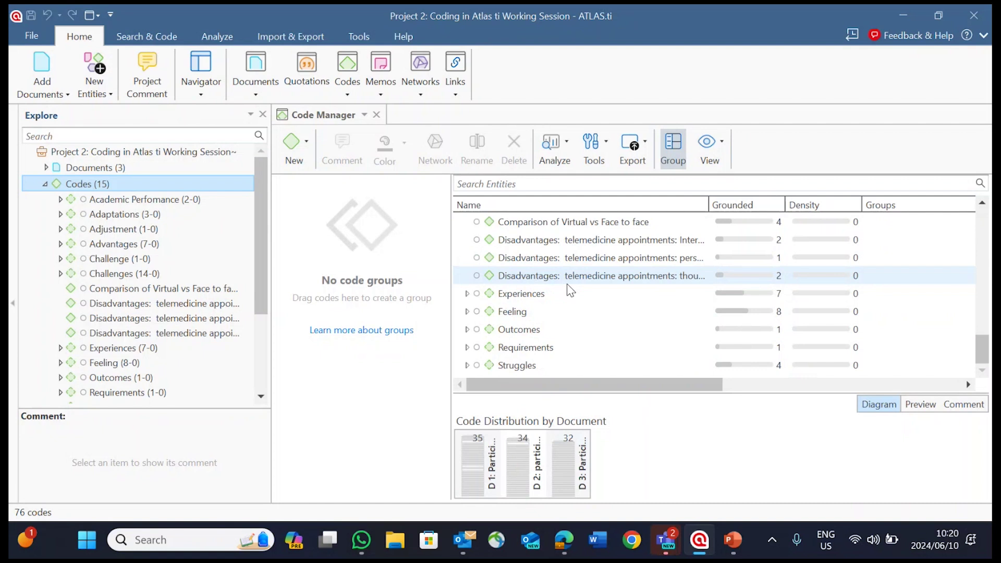
scroll(567, 284, up, 5)
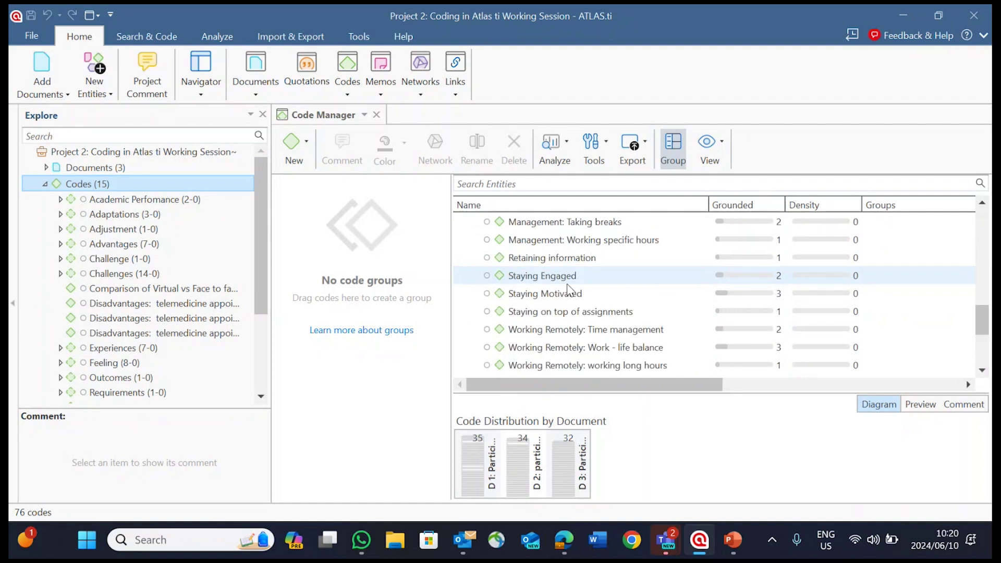
scroll(567, 284, down, 5)
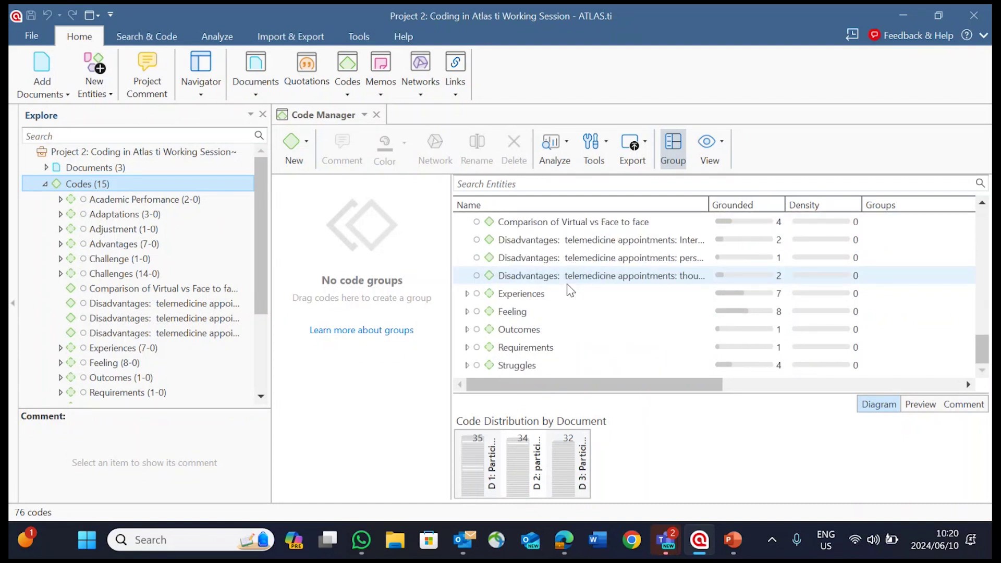
Expand the Experiences, Feeling, Outcomes, Requirements and Struggles categories in the Code Manager to show their subcodes
click(467, 293)
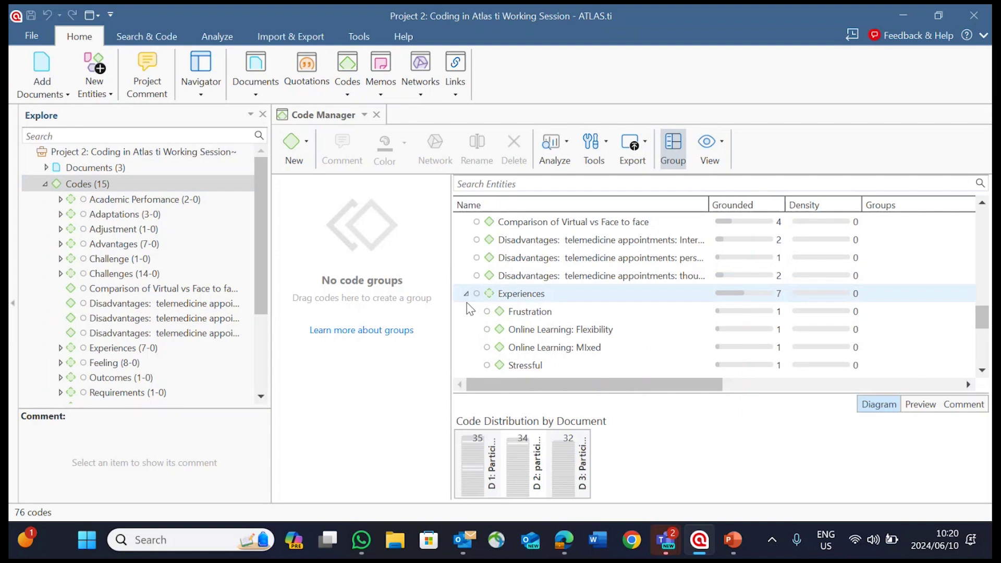
scroll(482, 330, down, 5)
click(467, 311)
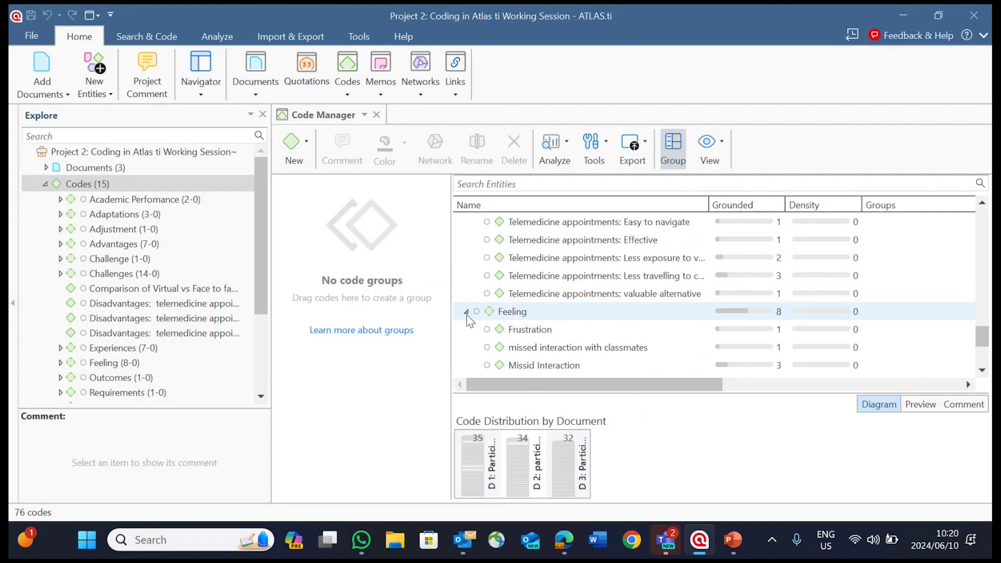
scroll(469, 323, down, 3)
click(467, 329)
scroll(472, 334, down, 1)
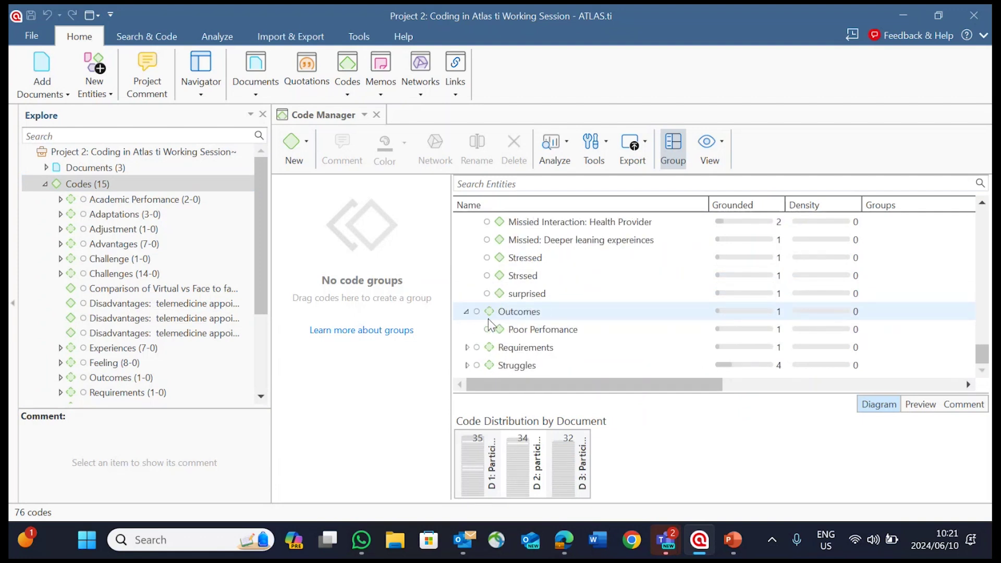
click(467, 347)
scroll(472, 349, down, 2)
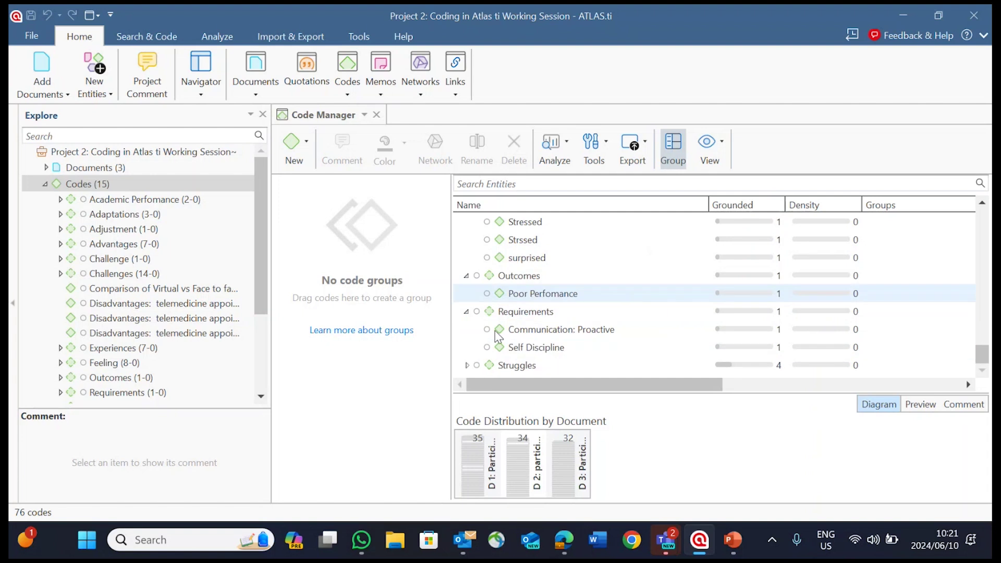
click(472, 366)
click(468, 365)
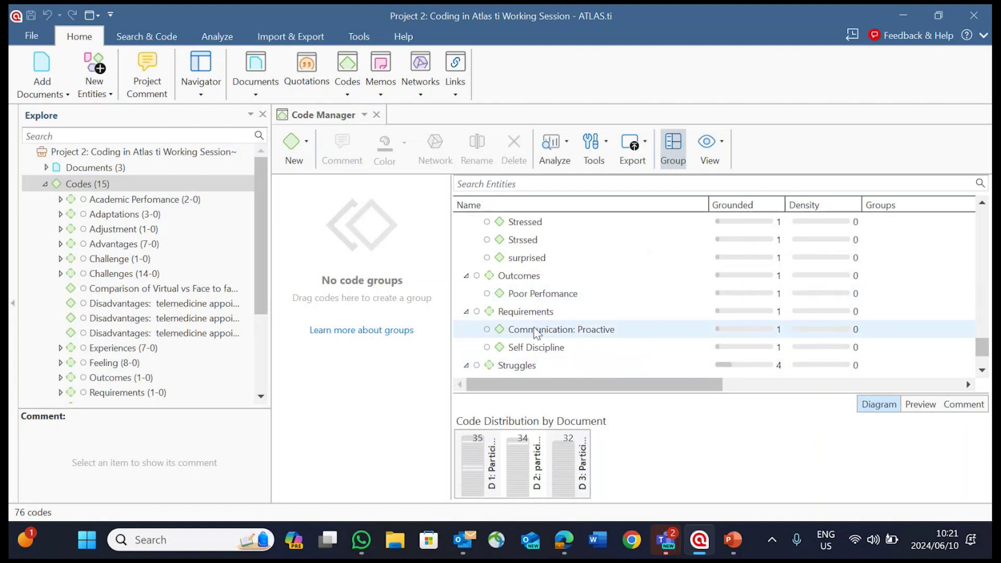
scroll(521, 334, down, 2)
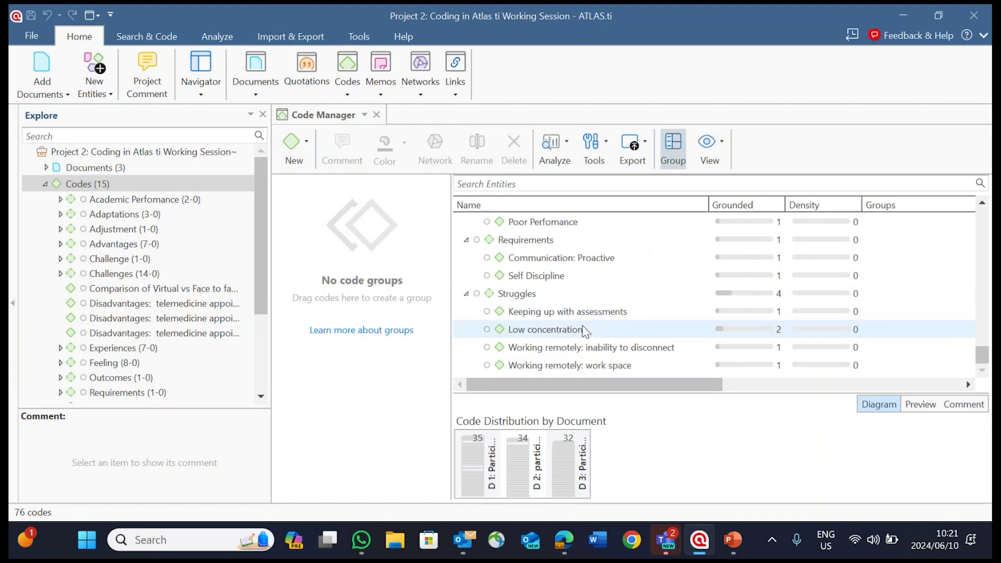
Open the quotations linked to the "Affected" subcode under Academic Perfomance
scroll(586, 330, up, 12)
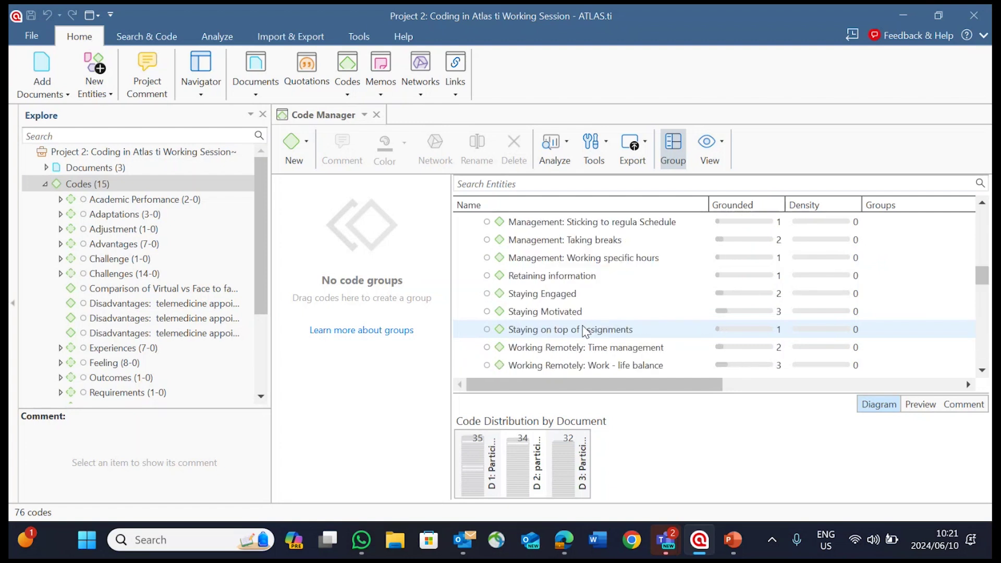
scroll(585, 331, up, 10)
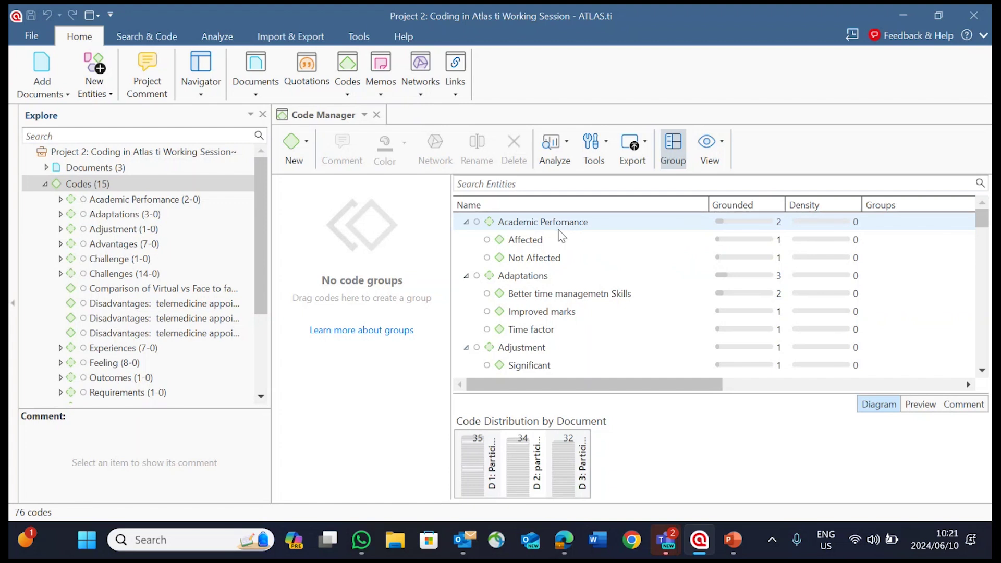
double_click(531, 244)
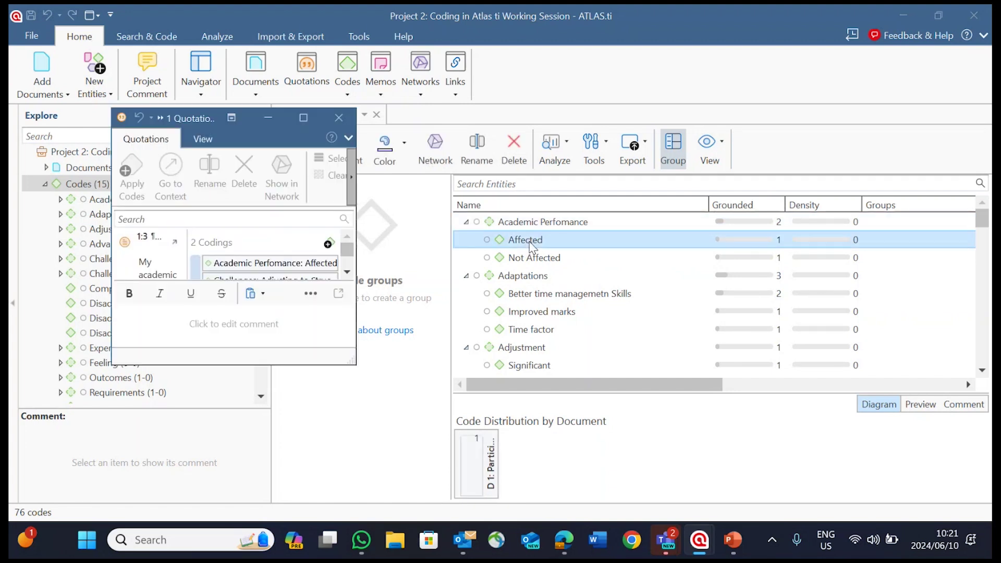
Enlarge the quotation window for the "Affected" subcode to read the linked quotation, and close the window
click(302, 118)
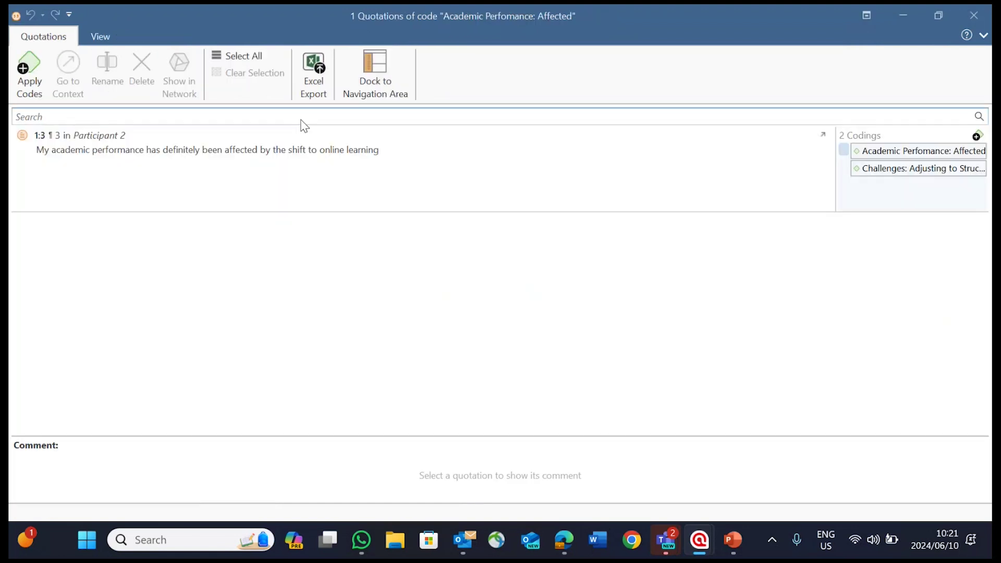
click(974, 15)
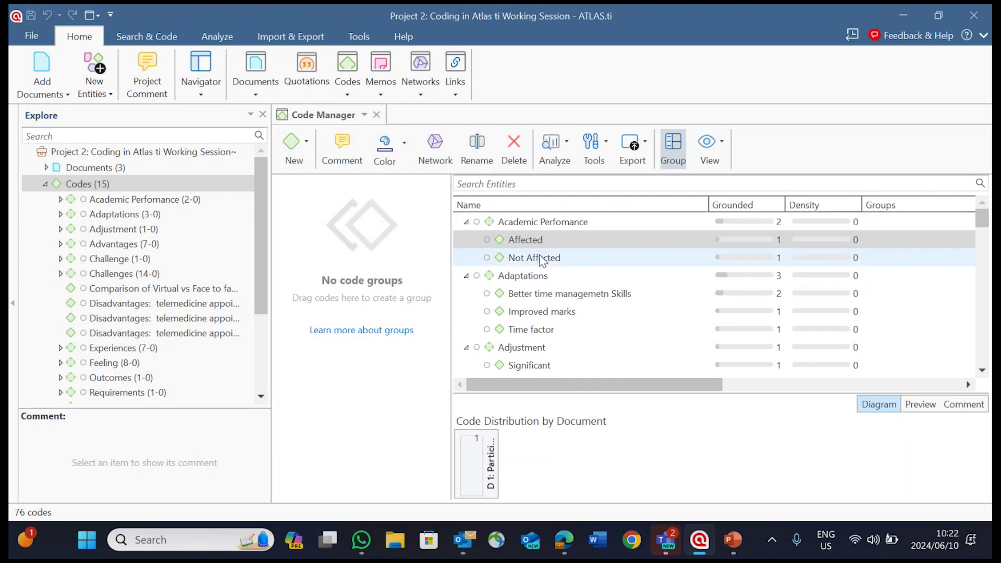
scroll(530, 261, down, 1)
scroll(530, 261, up, 1)
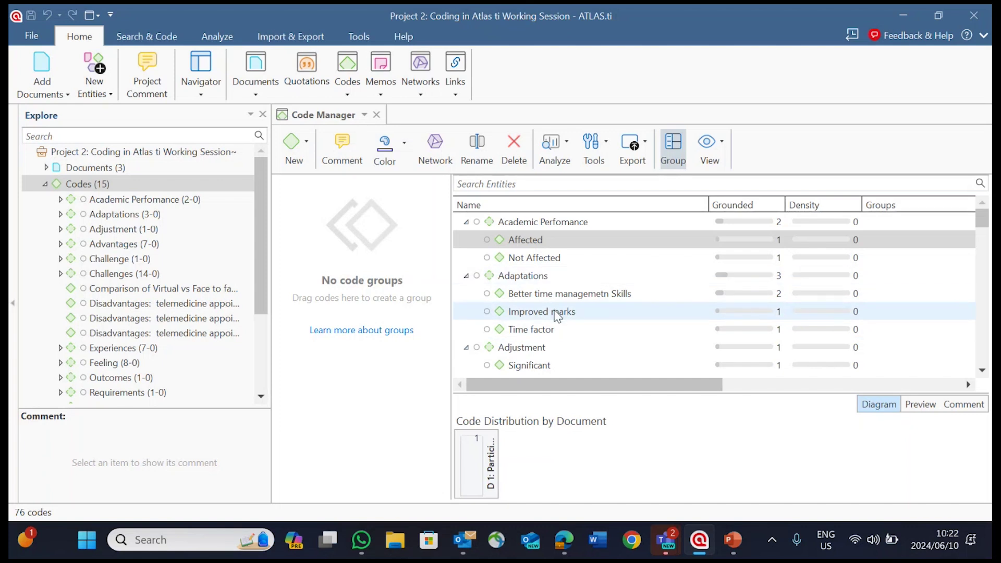
Examine the subcodes of the Adaptations, Adjustment, Advantages, Challenge and Challenges categories in the Code Manager
scroll(554, 321, down, 1)
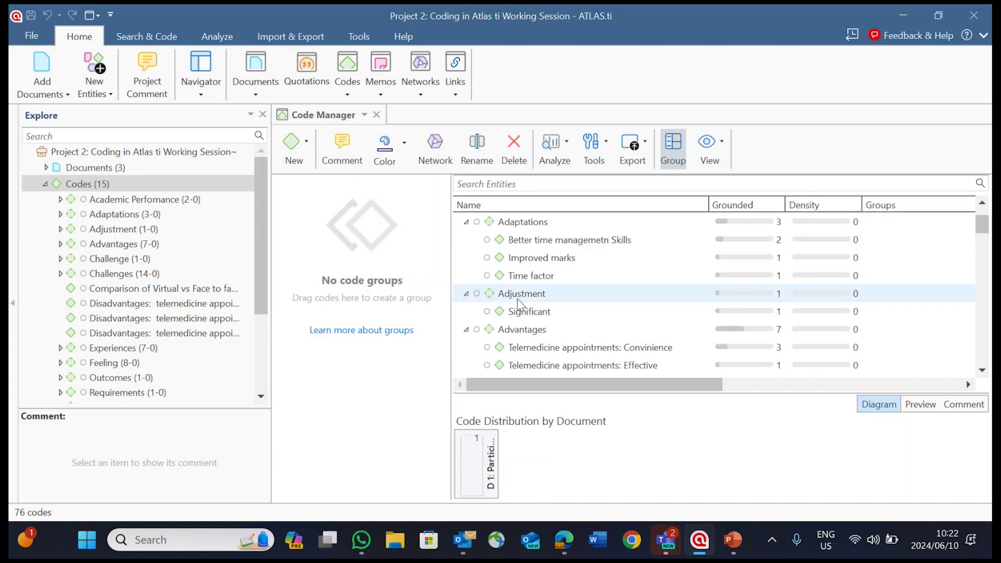
scroll(534, 340, down, 1)
scroll(535, 328, down, 1)
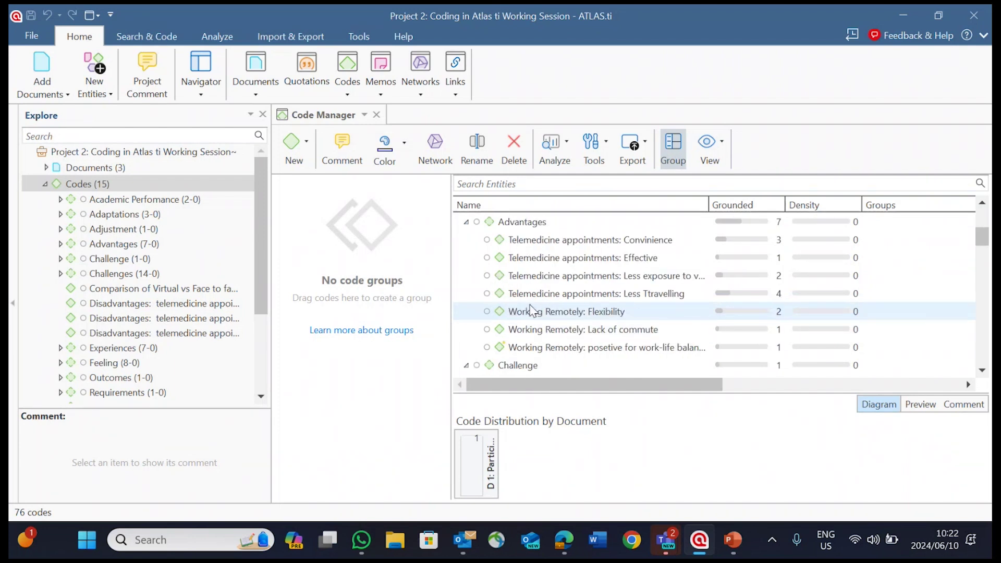
scroll(532, 303, down, 2)
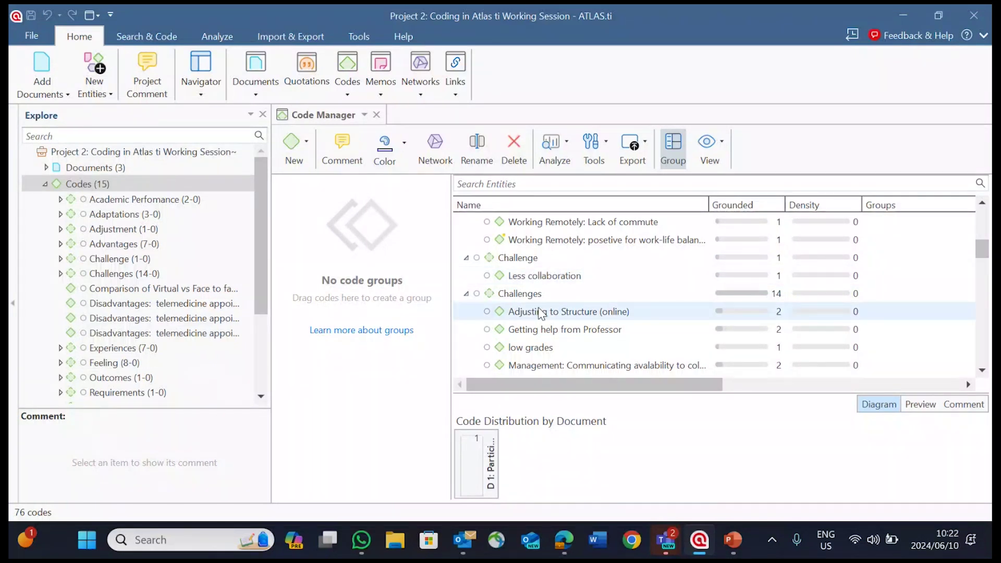
scroll(541, 313, down, 1)
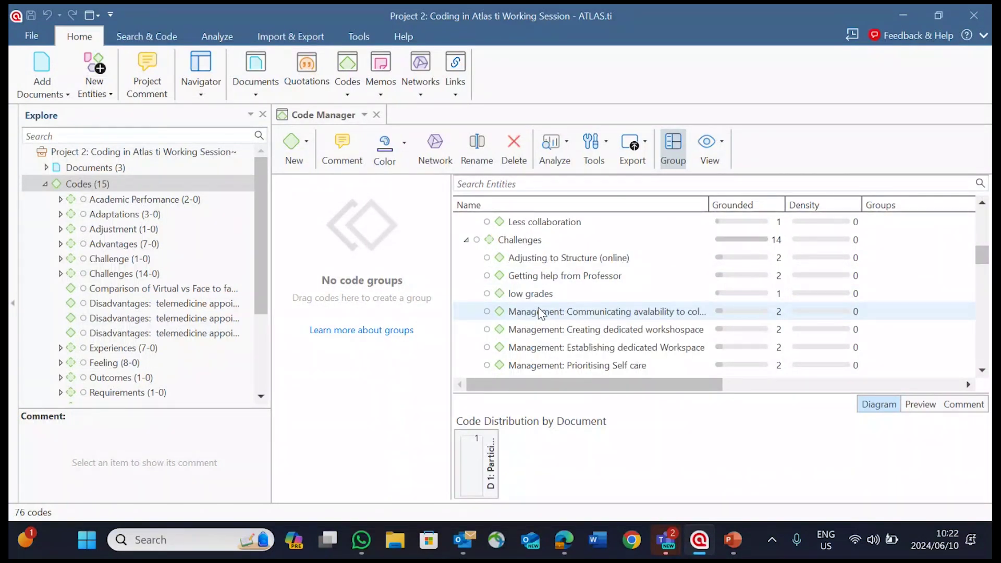
scroll(540, 313, down, 1)
scroll(540, 313, down, 1)
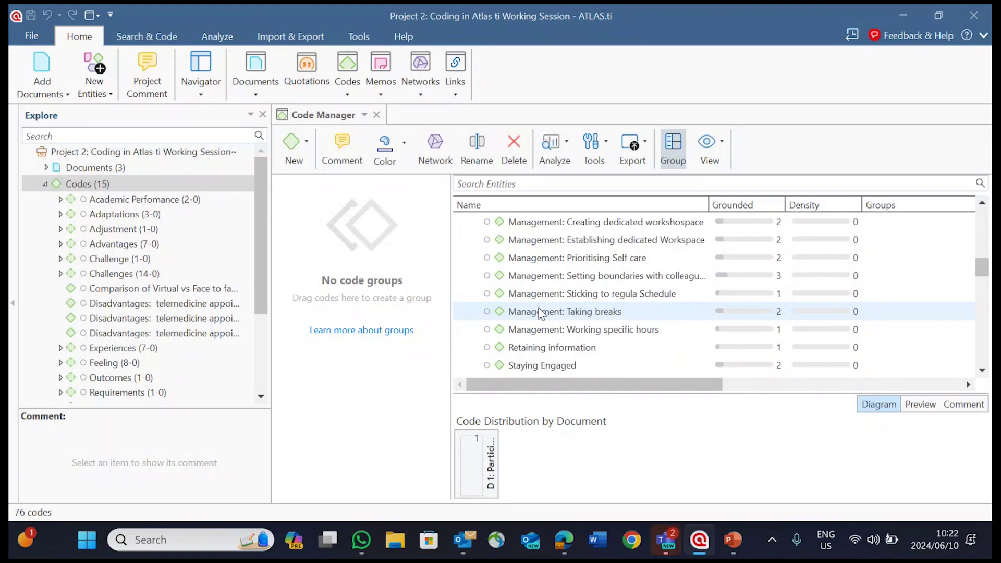
Widen the Name column of the Code Manager so the long Challenges subcode names fit in full
scroll(540, 313, up, 1)
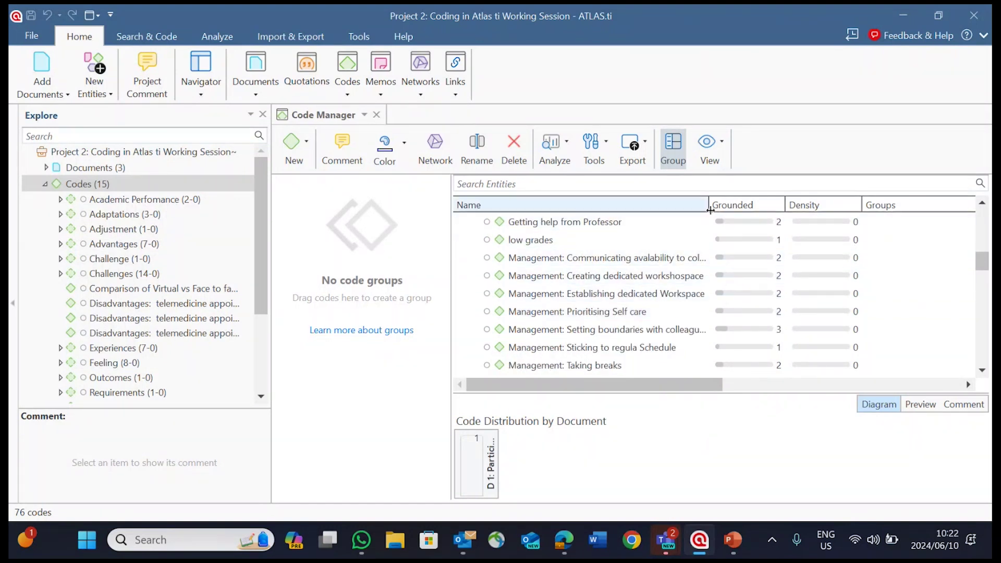
drag(709, 208, 799, 207)
scroll(661, 308, up, 1)
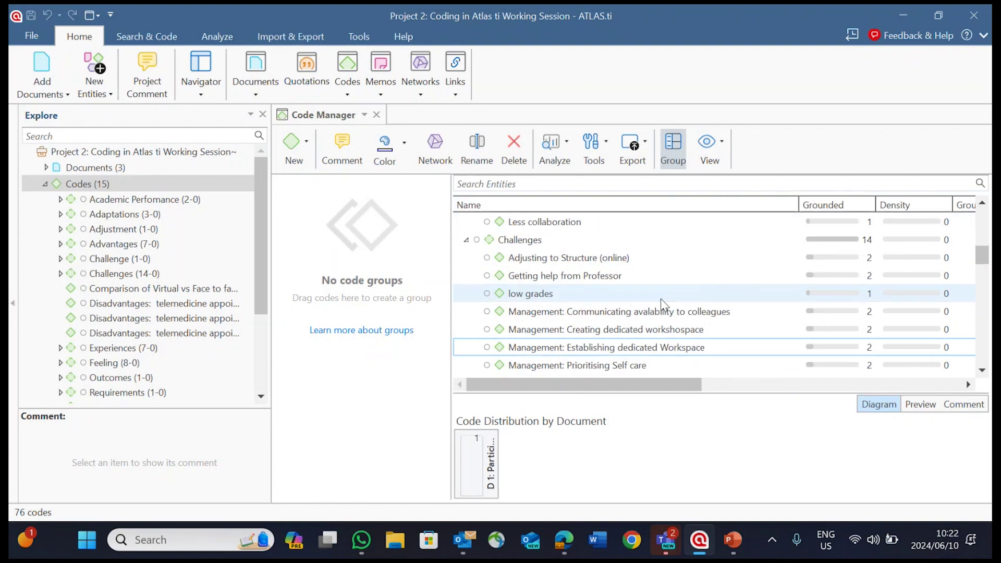
Compare the Advantages subcodes with the standalone "Disadvantages: telemedicine appointments" codes in the Code Manager
scroll(659, 310, down, 1)
scroll(656, 311, down, 4)
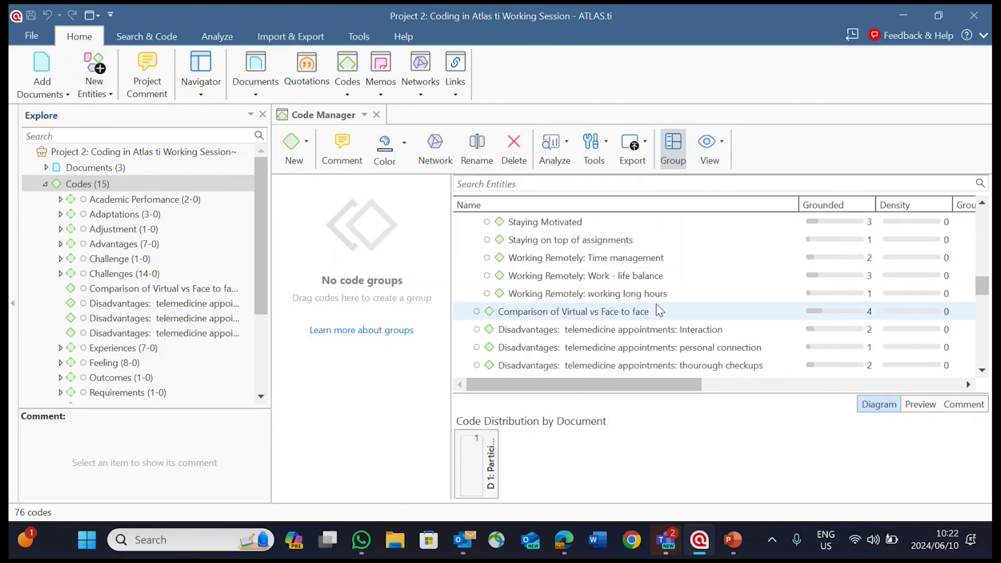
scroll(656, 304, down, 1)
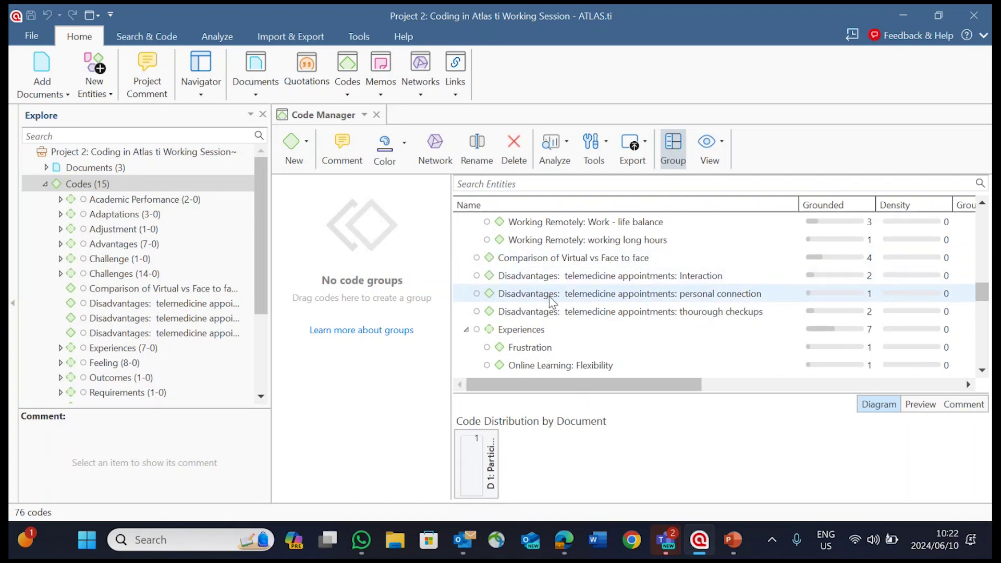
scroll(550, 297, up, 5)
scroll(549, 297, up, 4)
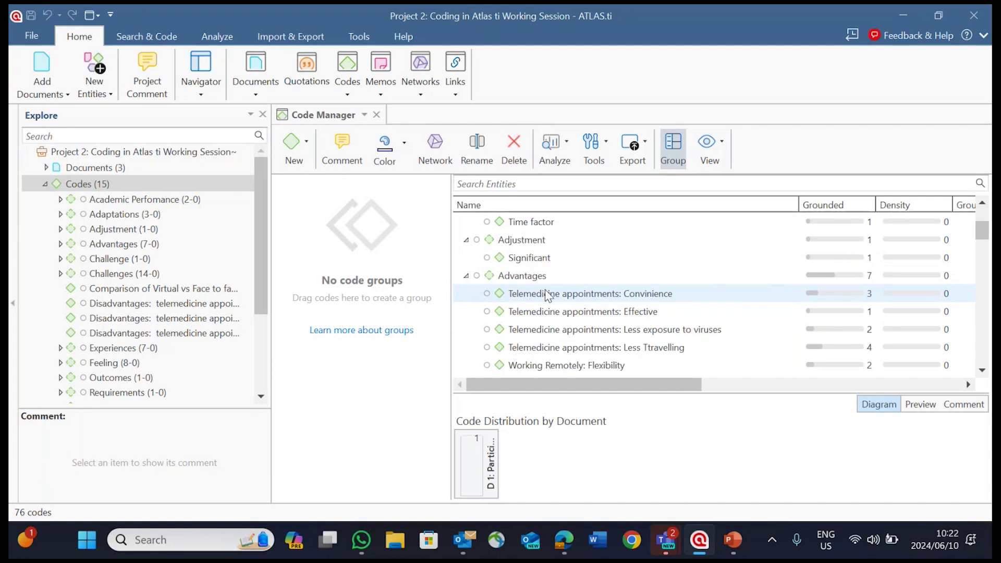
scroll(542, 273, down, 8)
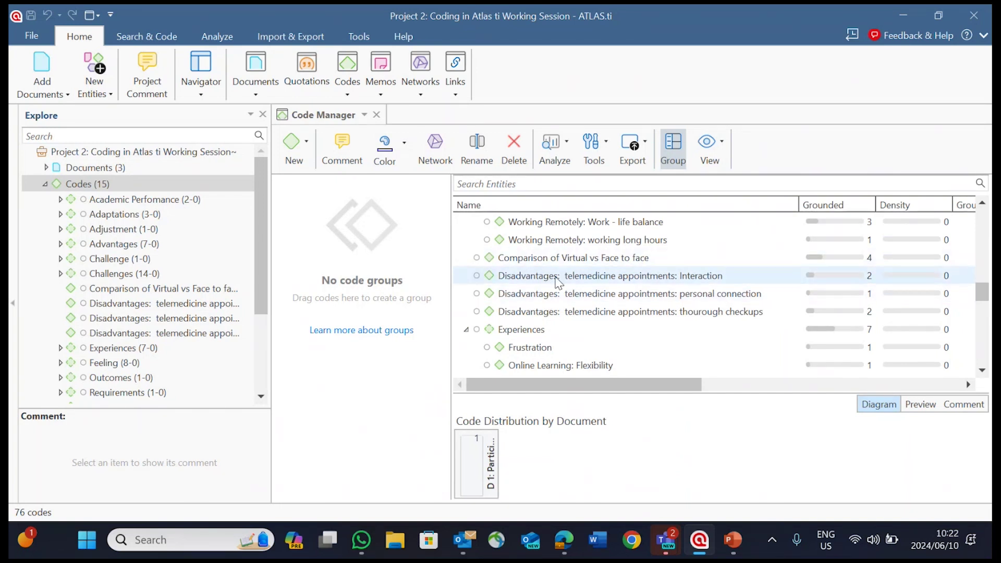
scroll(579, 260, down, 1)
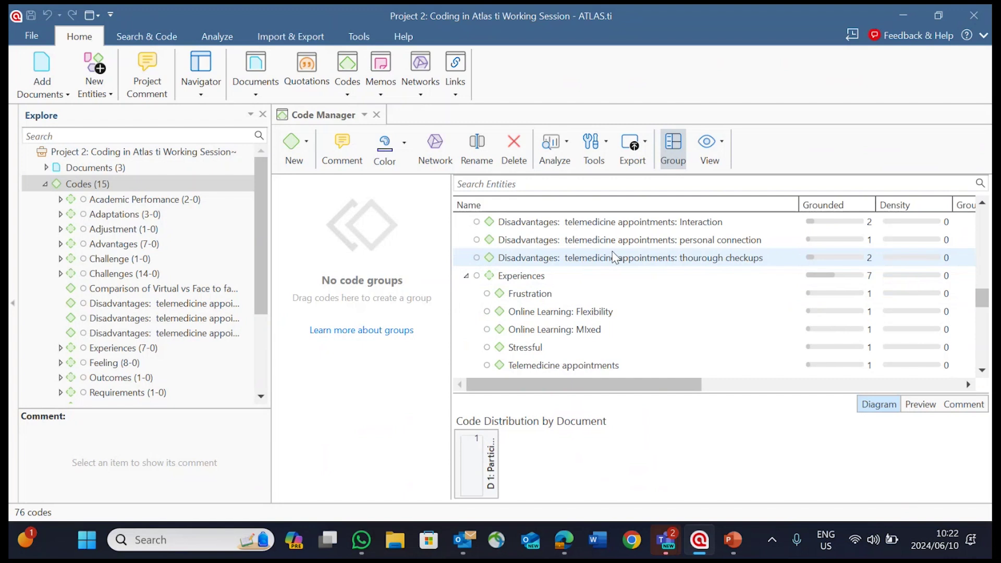
Compare the subcodes of the Experiences and Feeling categories in the Code Manager
scroll(570, 280, down, 1)
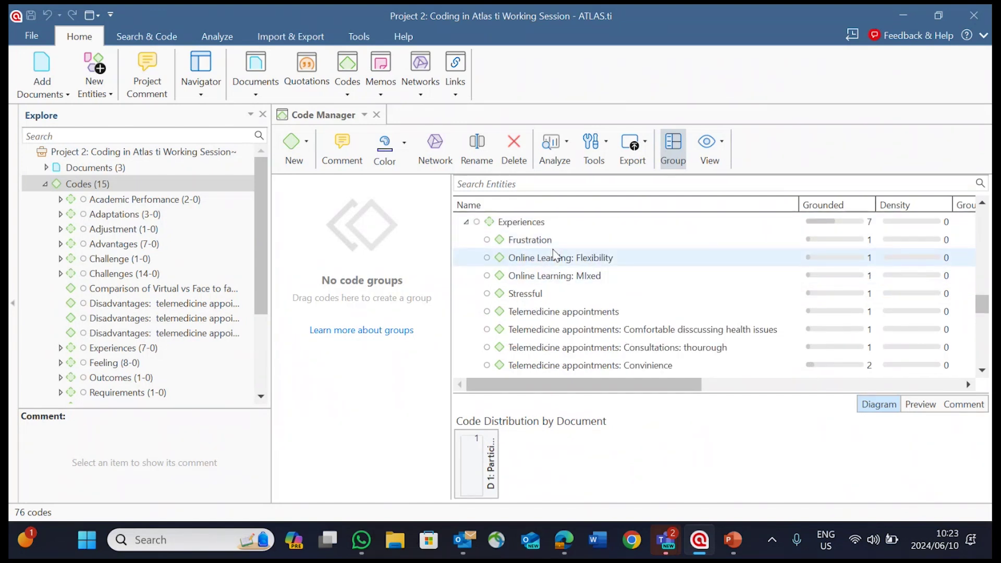
scroll(555, 256, down, 6)
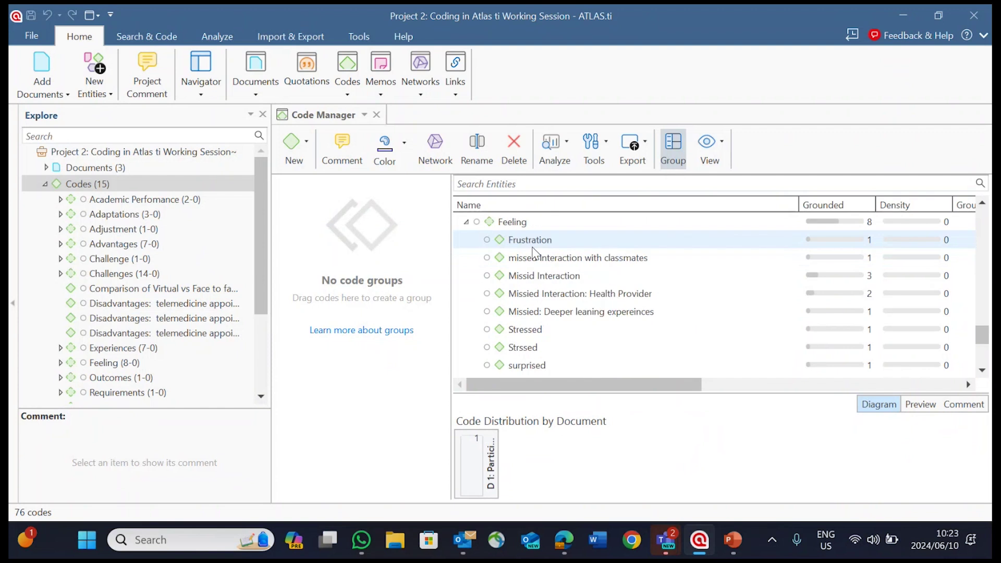
scroll(527, 263, up, 6)
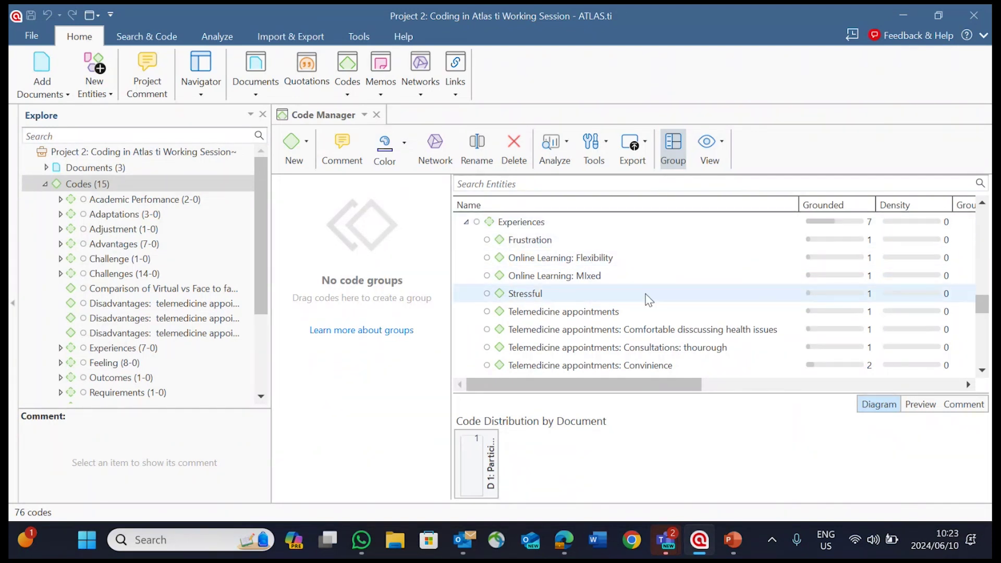
scroll(648, 297, down, 1)
scroll(648, 298, up, 1)
scroll(616, 374, down, 1)
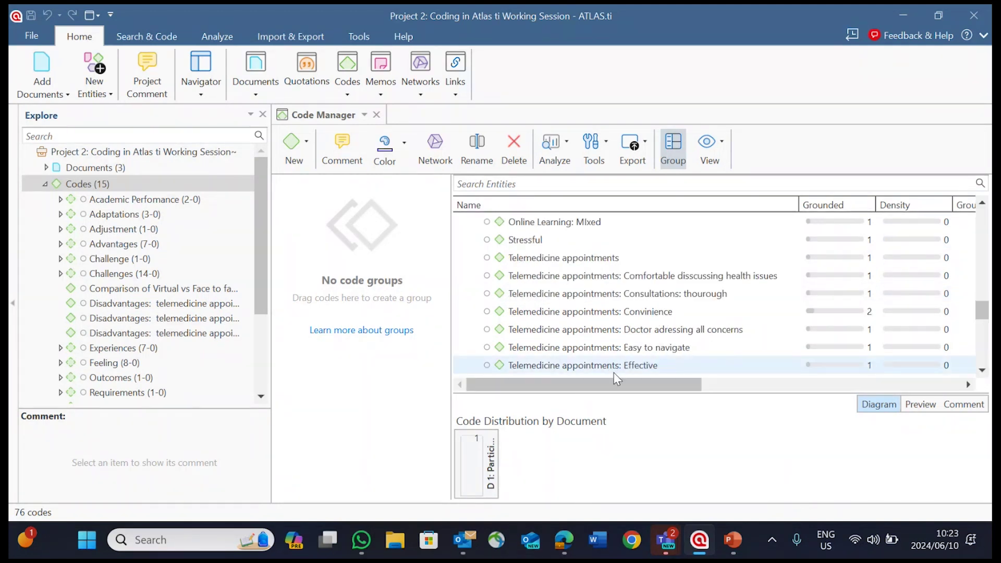
Enlarge the code list by shrinking the Code Distribution by Document area and the code groups area
drag(615, 393, 623, 466)
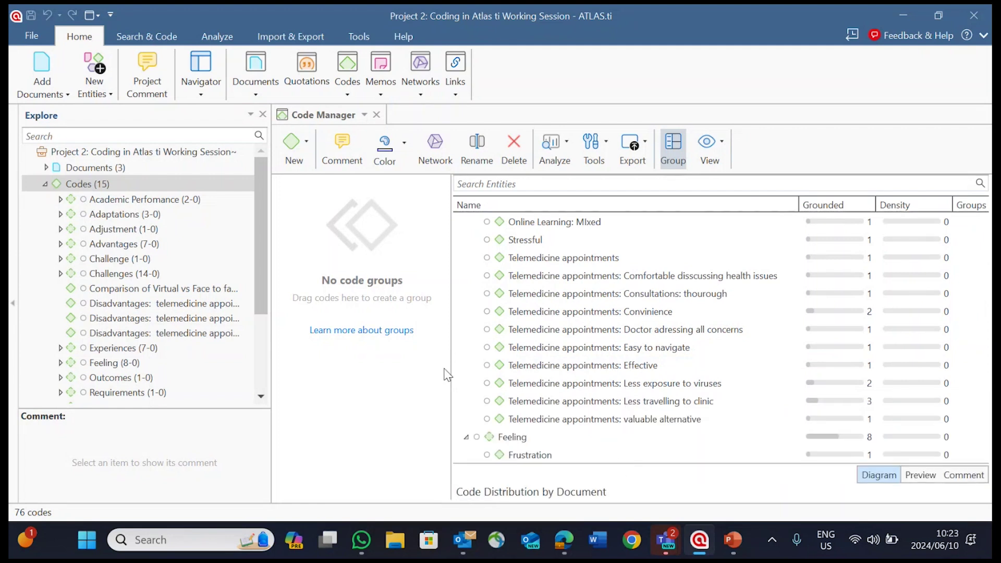
drag(452, 372, 395, 365)
scroll(567, 372, down, 1)
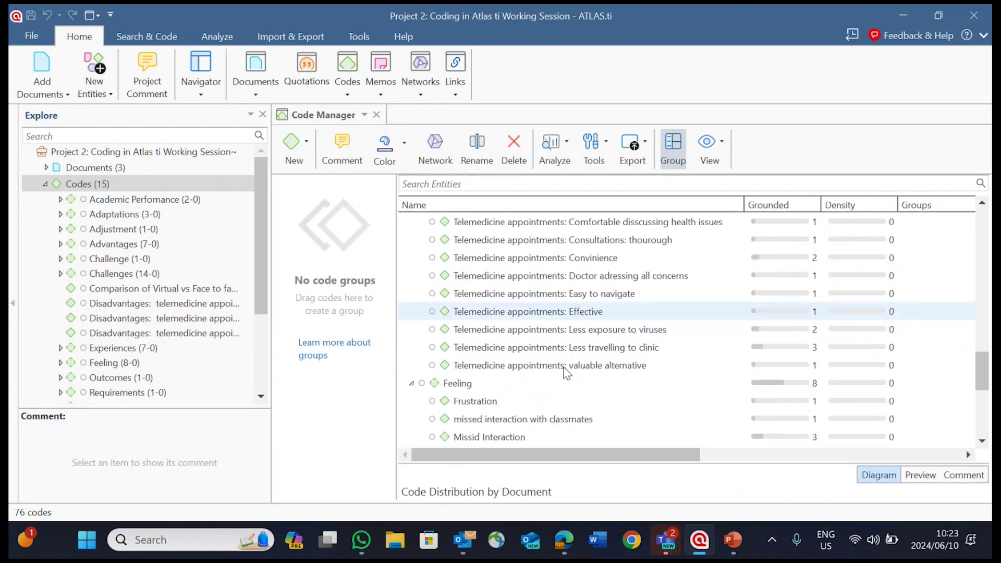
Review the Feeling, Outcomes, Requirements and Struggles subcodes, and return to the start of the code list
scroll(564, 368, down, 3)
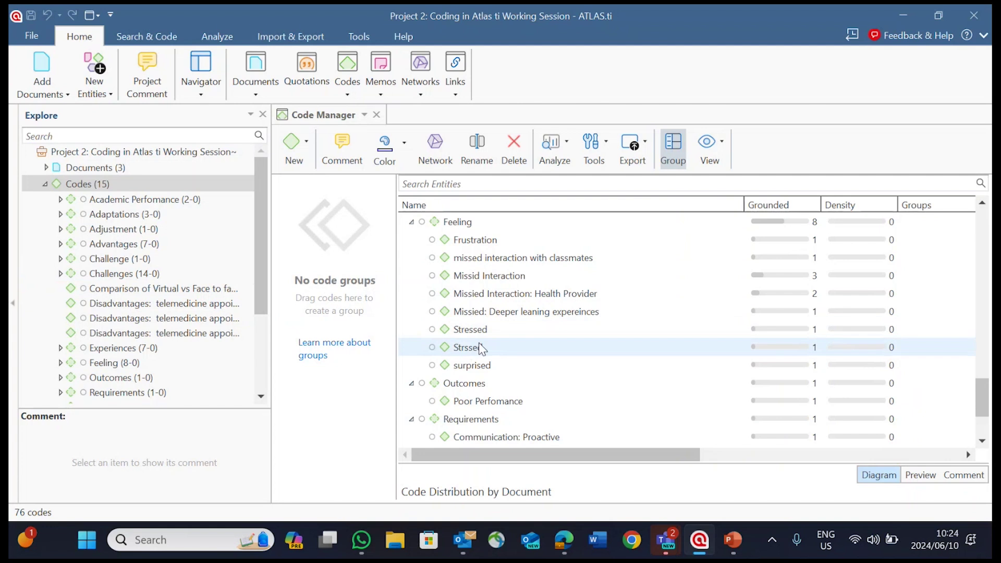
scroll(600, 391, down, 1)
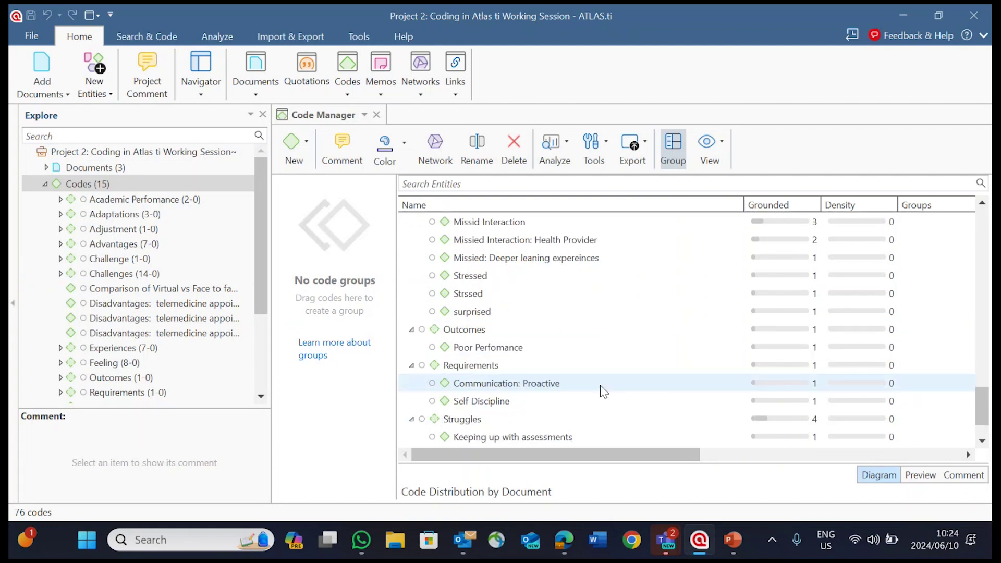
scroll(604, 392, down, 1)
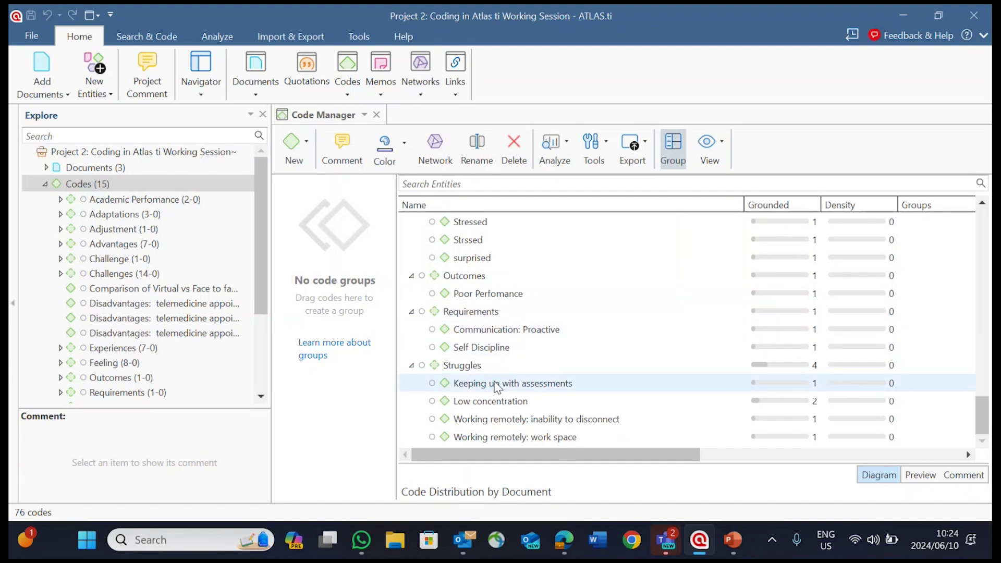
scroll(496, 387, up, 6)
scroll(495, 387, up, 13)
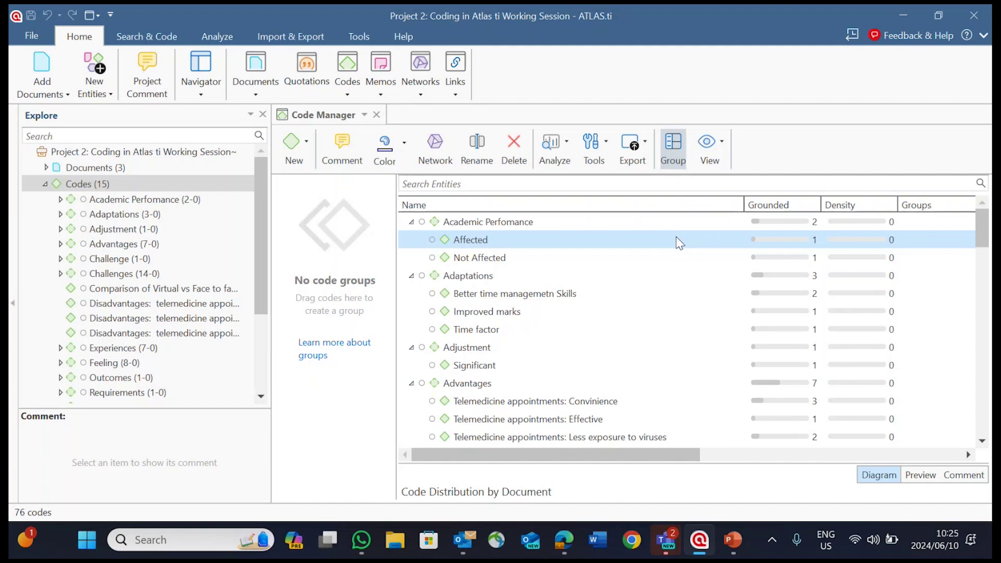
Switch to the Teams meeting and disable the microphones for all attendees
click(908, 16)
click(934, 102)
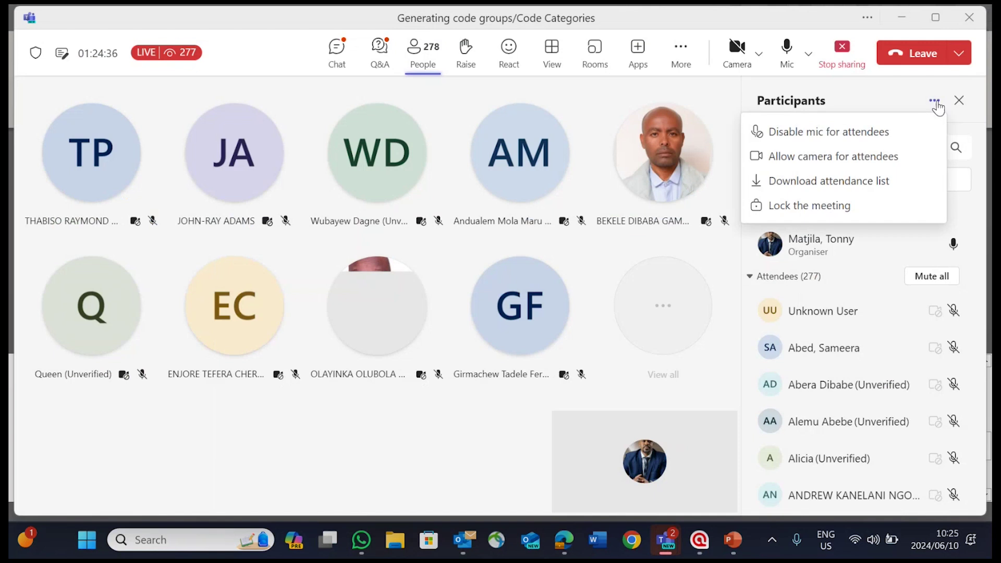
click(853, 133)
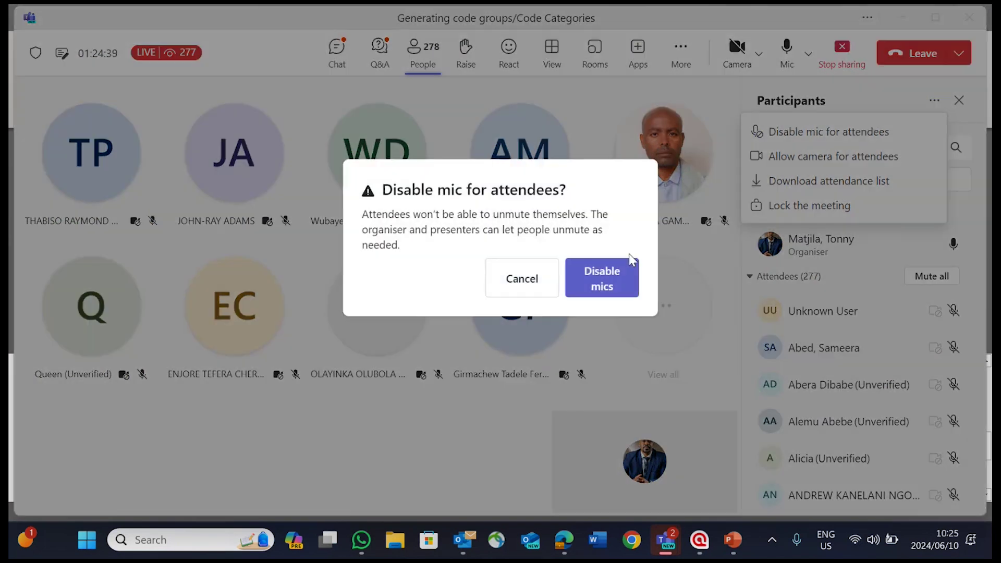
click(624, 284)
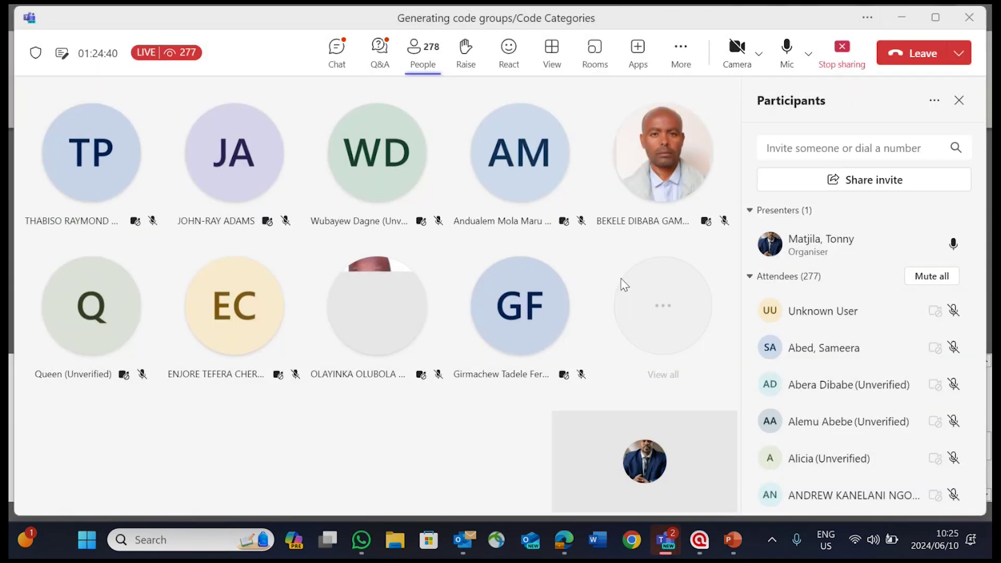
Minimize the meeting window and switch back to the Code Manager in ATLAS.ti
double_click(907, 26)
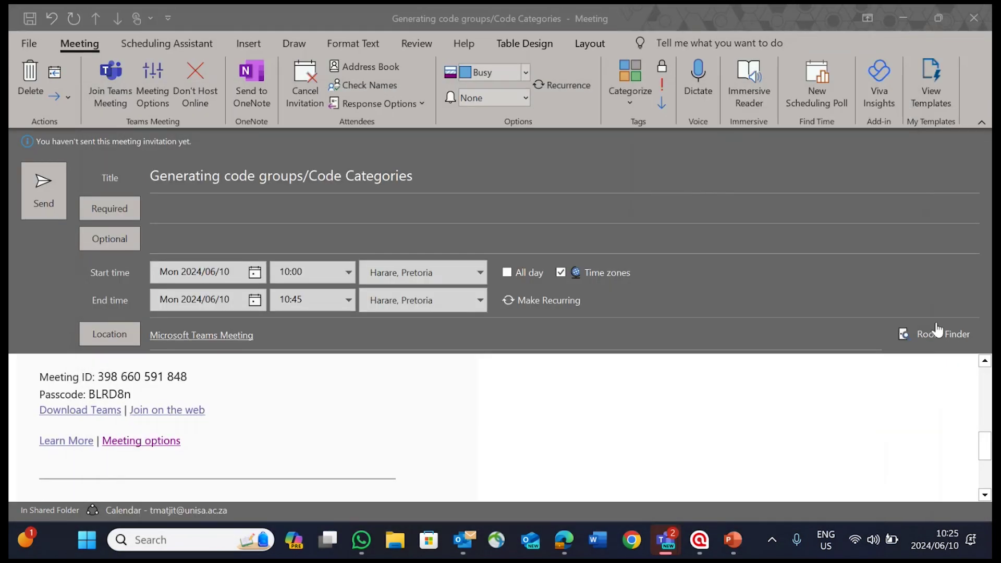
key(alt+Tab)
click(732, 541)
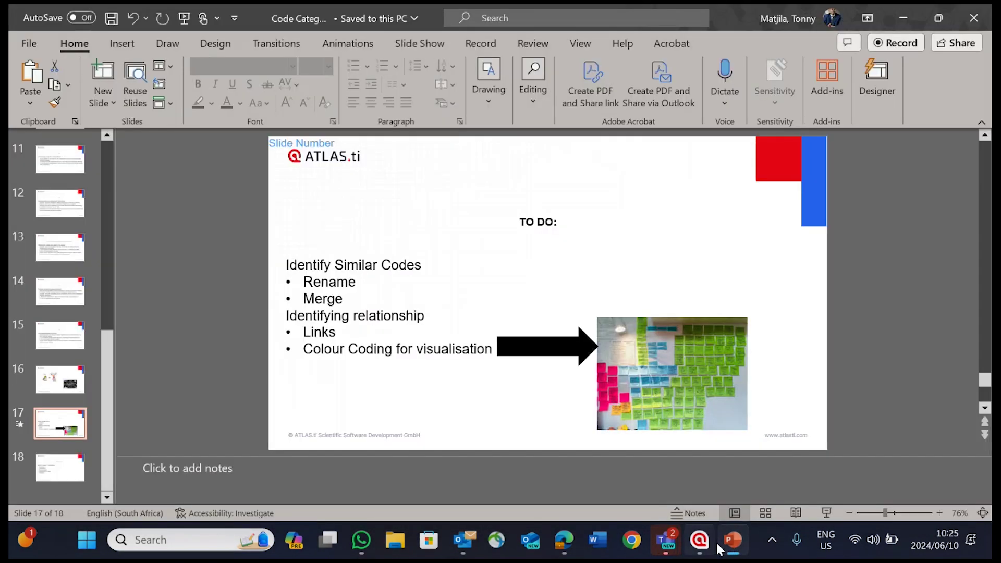
click(702, 542)
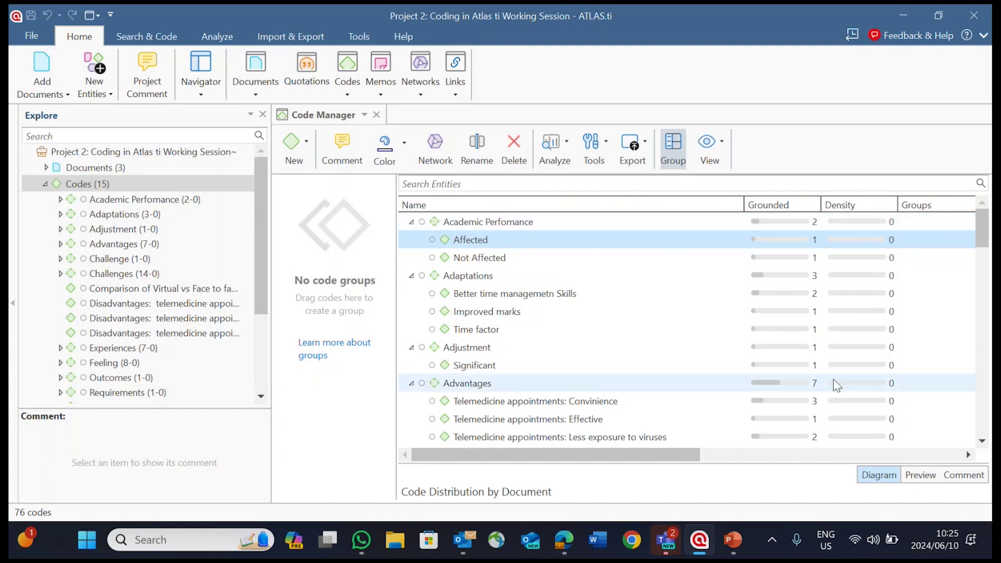
Look through the whole code list from Academic Perfomance to Struggles, and go back to the Feeling category
scroll(812, 415, down, 6)
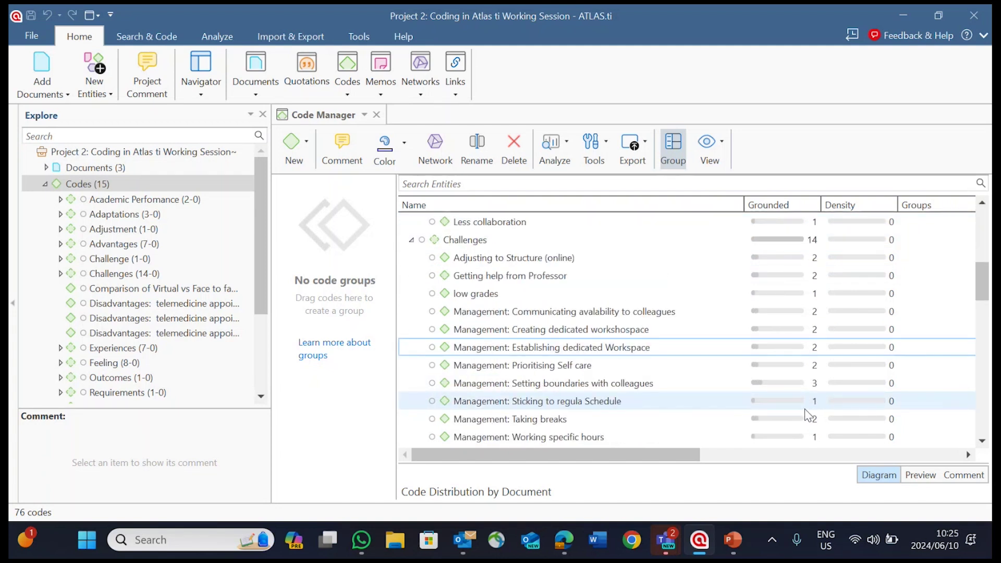
scroll(807, 415, down, 6)
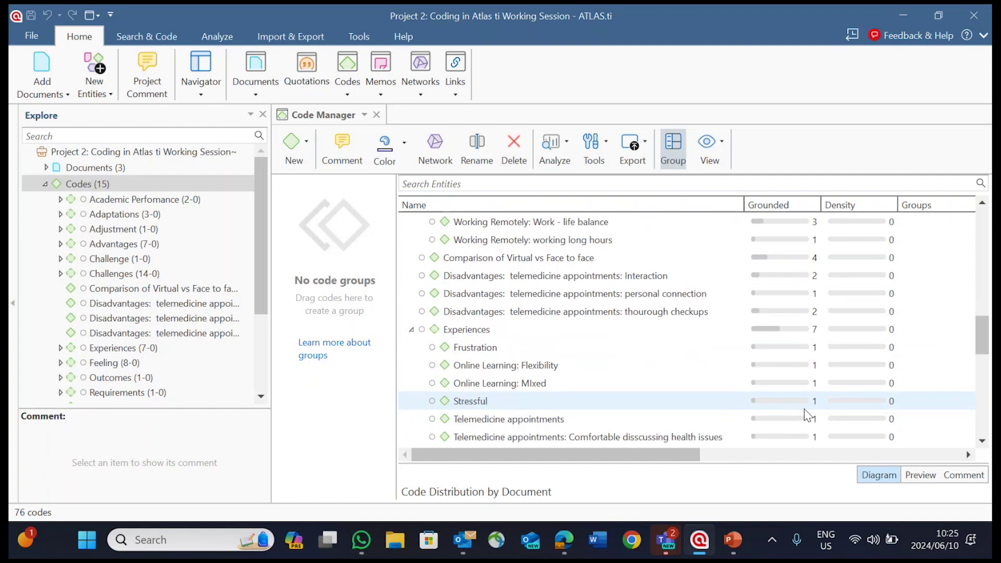
scroll(808, 415, down, 10)
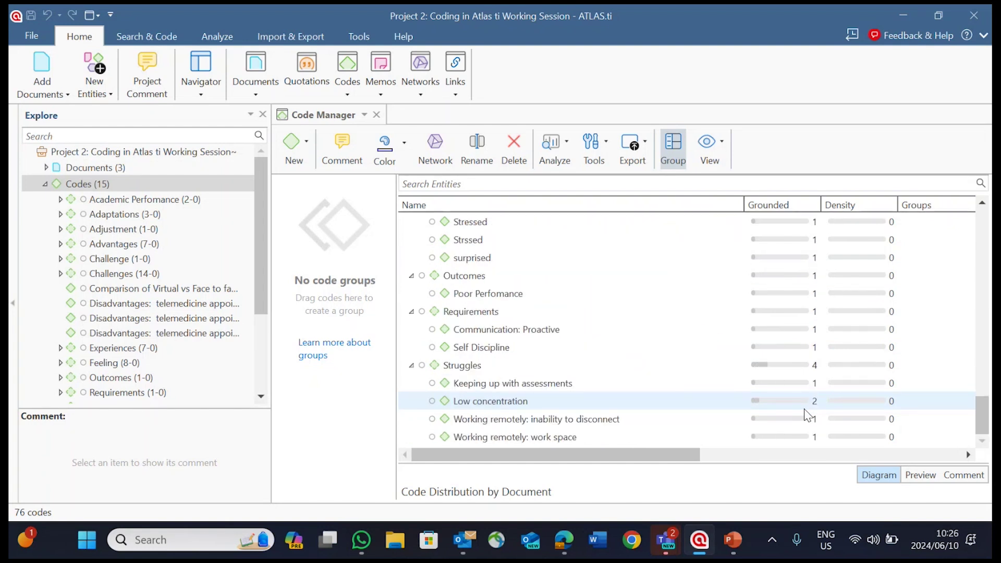
scroll(808, 415, up, 4)
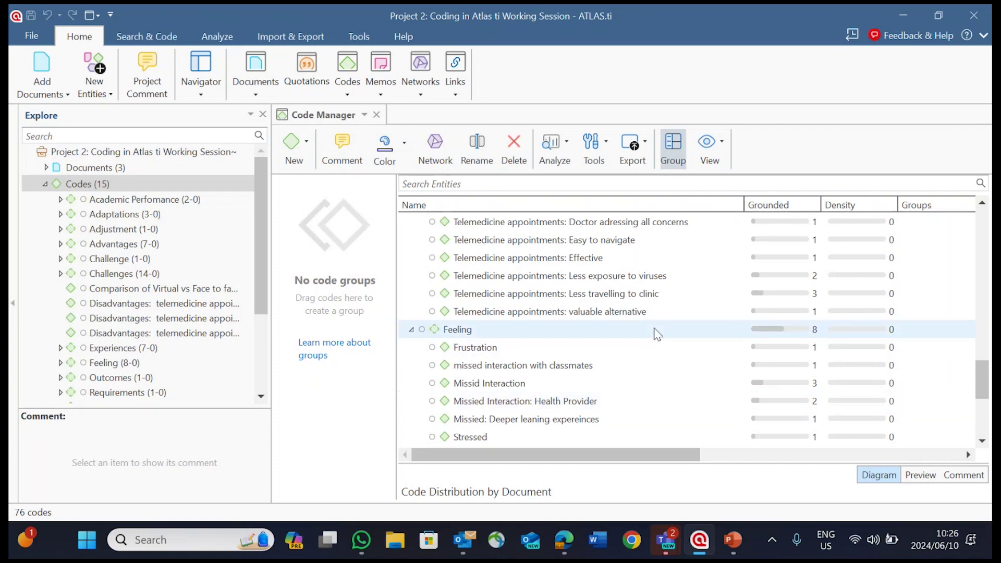
Look back through the code list from Feeling over Experiences and Challenges, and return to the start of the list
scroll(804, 341, up, 1)
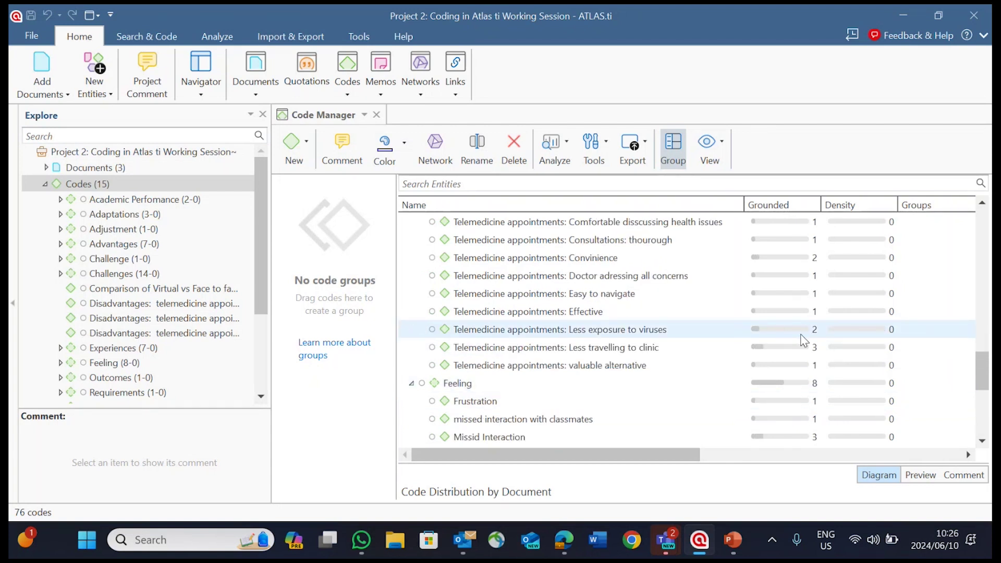
scroll(805, 341, up, 1)
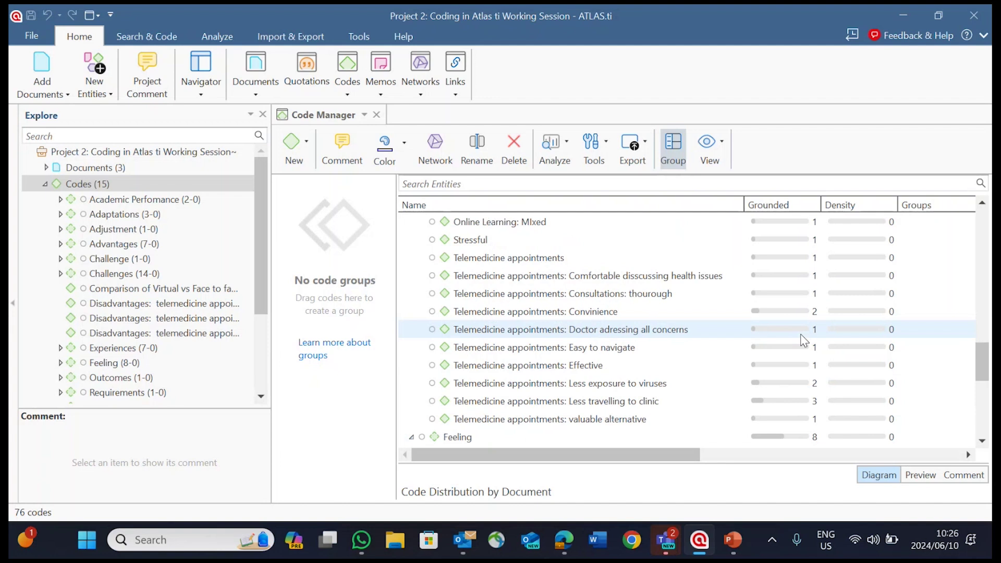
scroll(805, 341, up, 2)
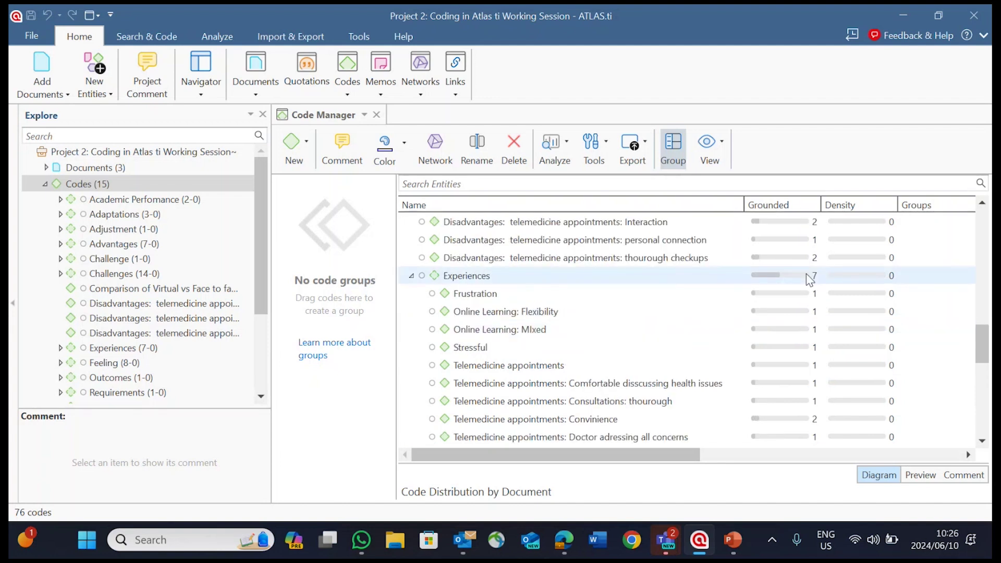
scroll(809, 282, up, 2)
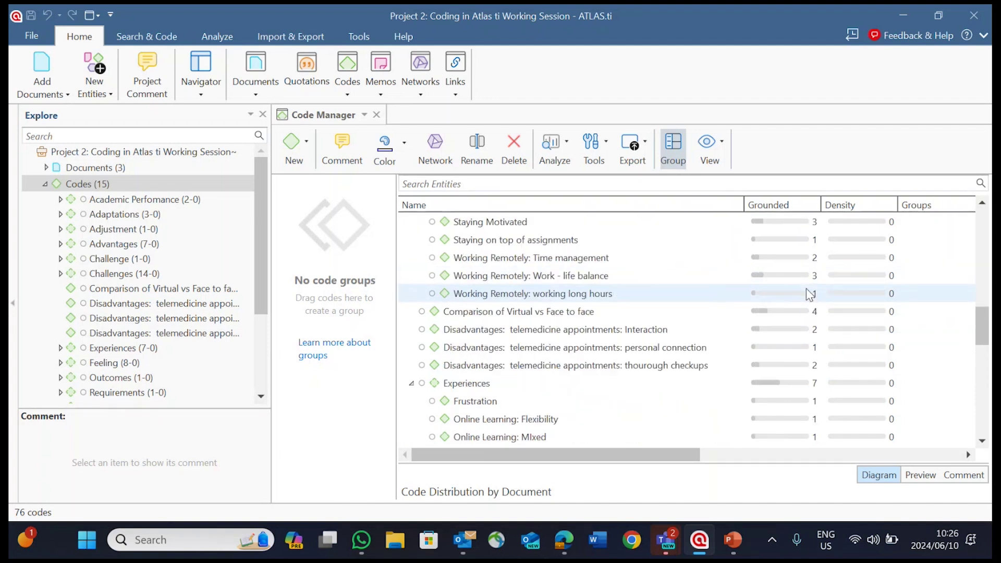
scroll(810, 295, up, 1)
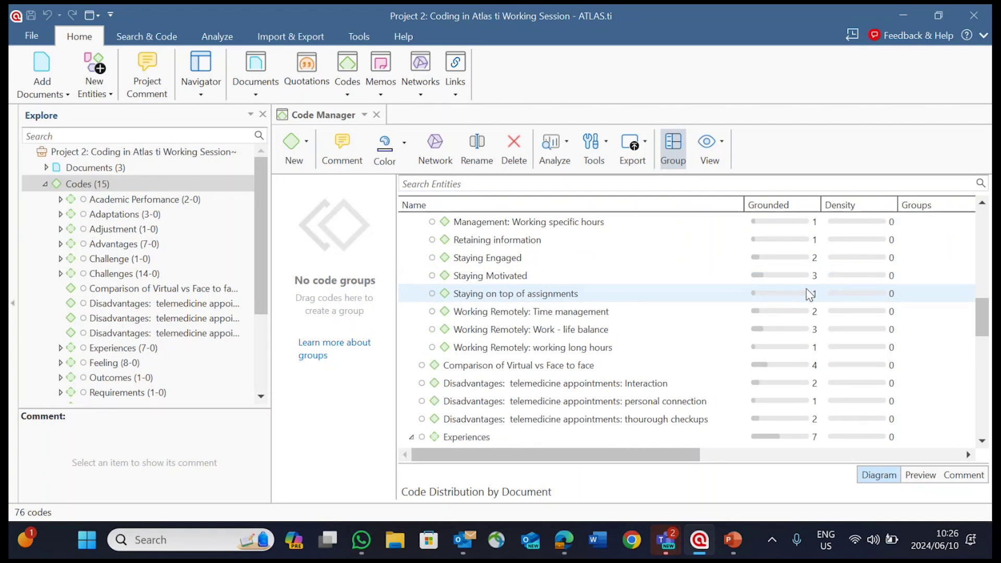
scroll(810, 294, up, 1)
scroll(810, 295, up, 1)
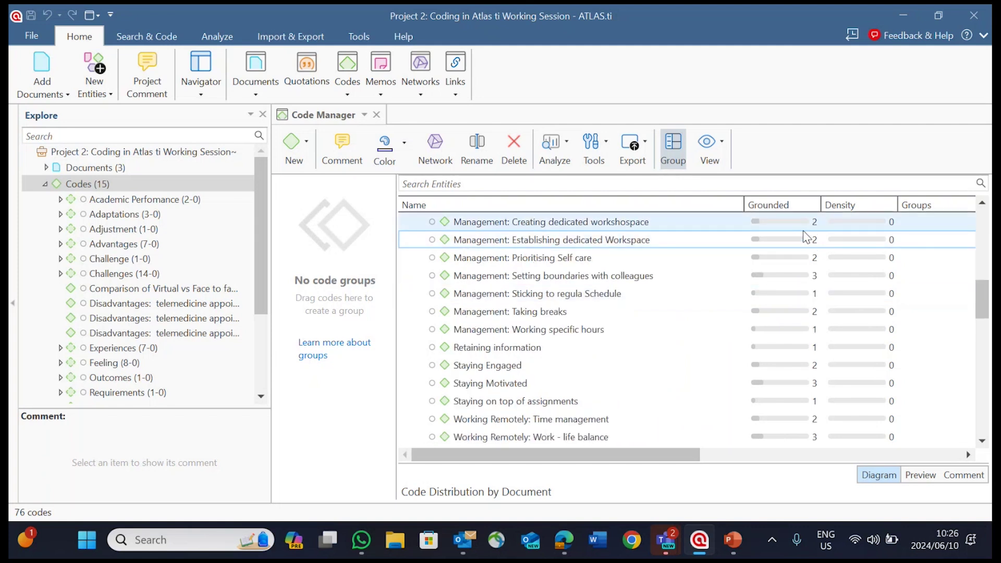
scroll(812, 227, up, 2)
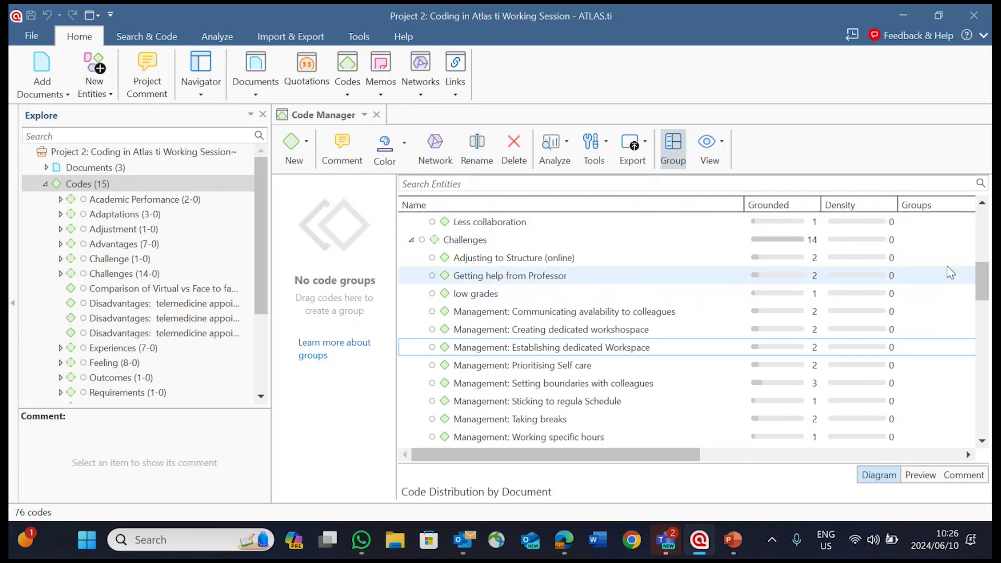
scroll(983, 286, down, 3)
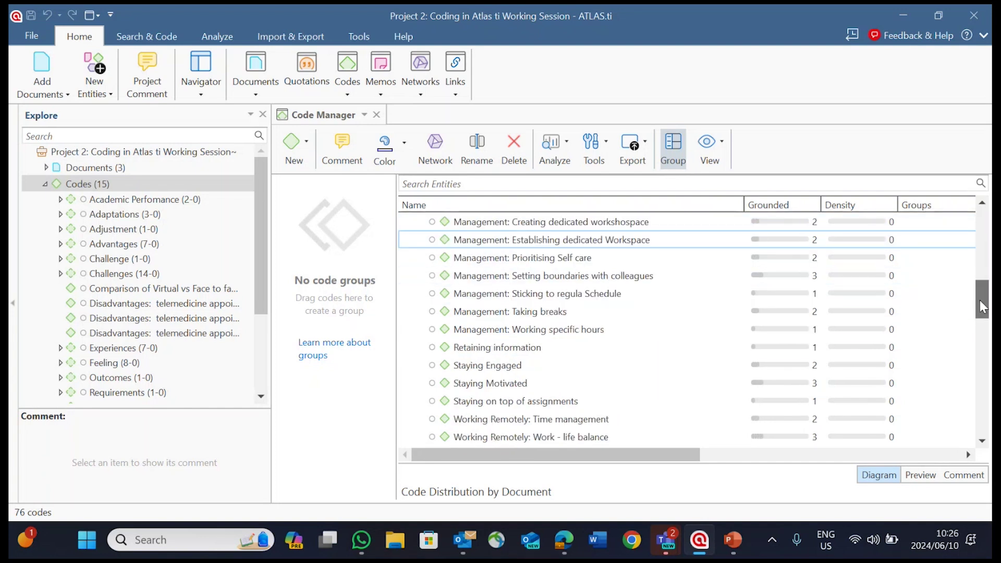
drag(983, 319, 984, 441)
scroll(971, 309, up, 10)
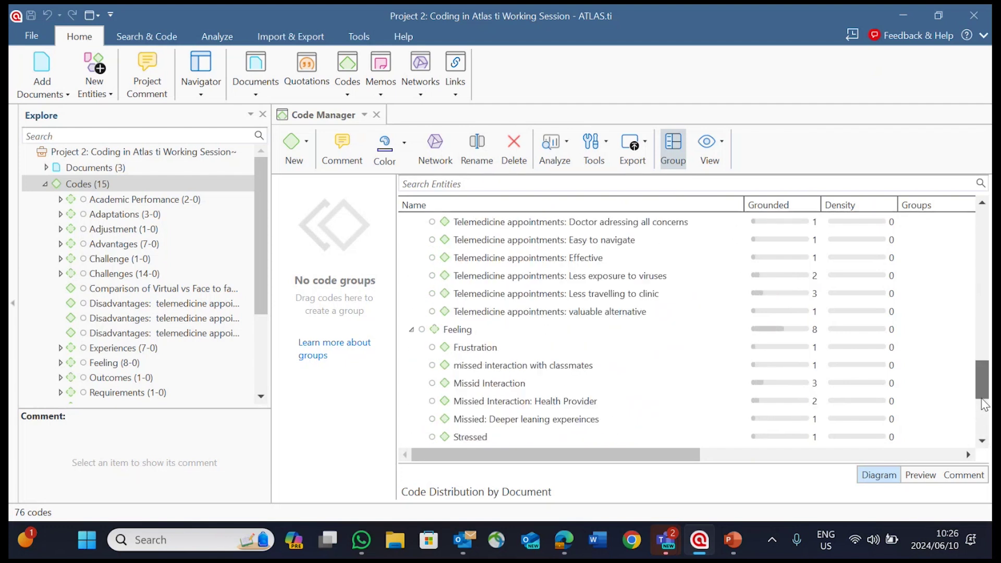
scroll(971, 308, up, 10)
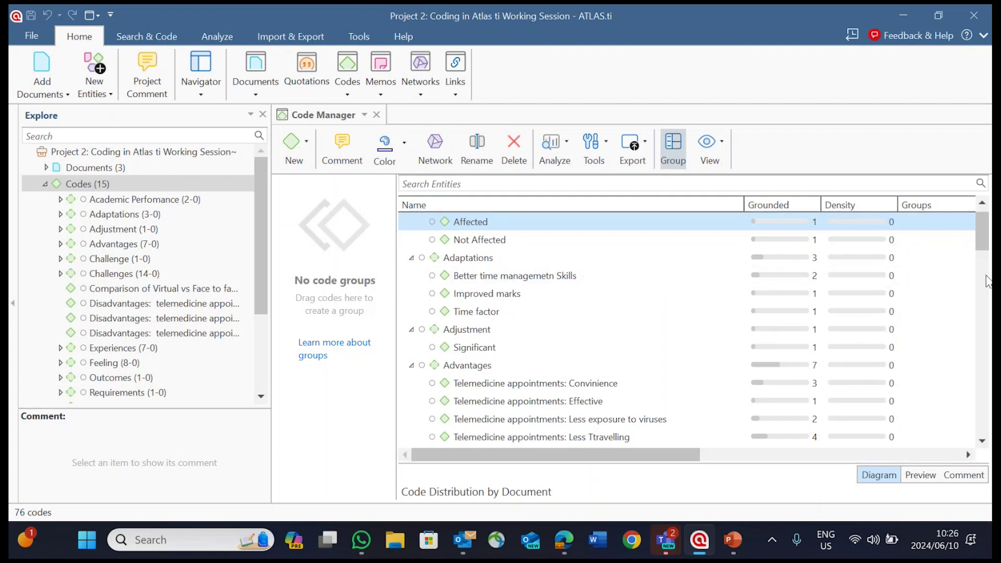
Narrow the Explore pane and widen the code groups pane of the Code Manager
drag(693, 454, 643, 456)
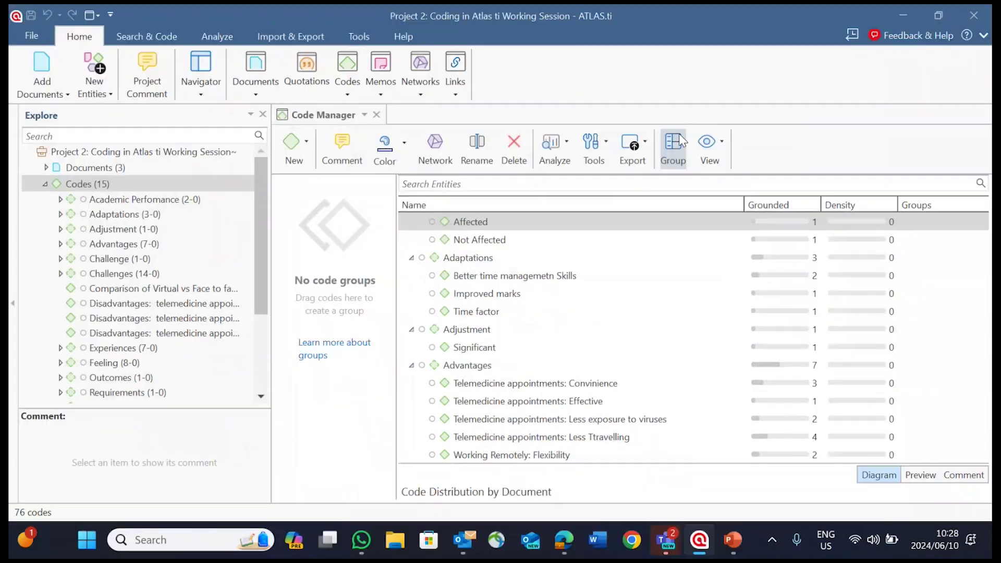
scroll(590, 288, up, 1)
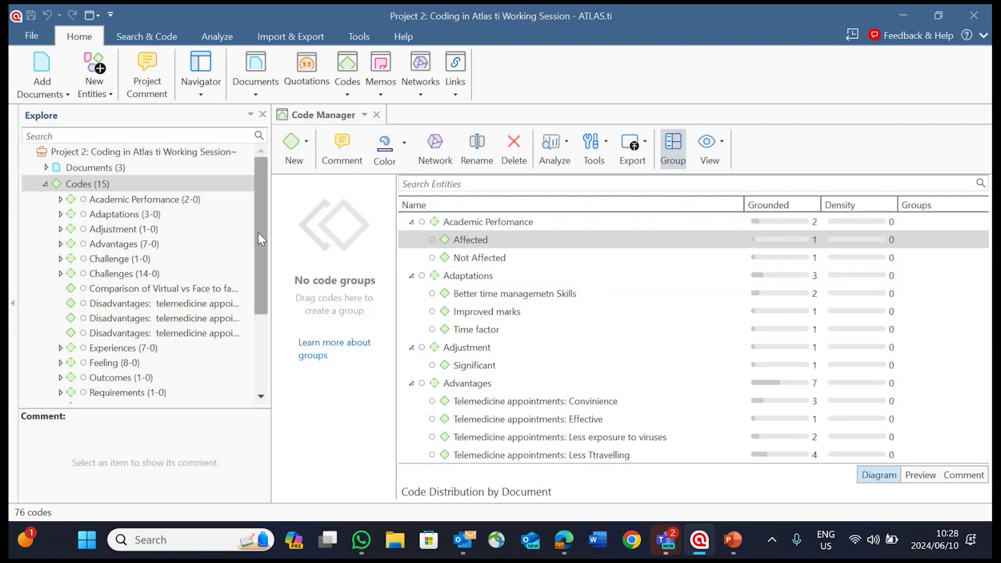
drag(271, 233, 218, 230)
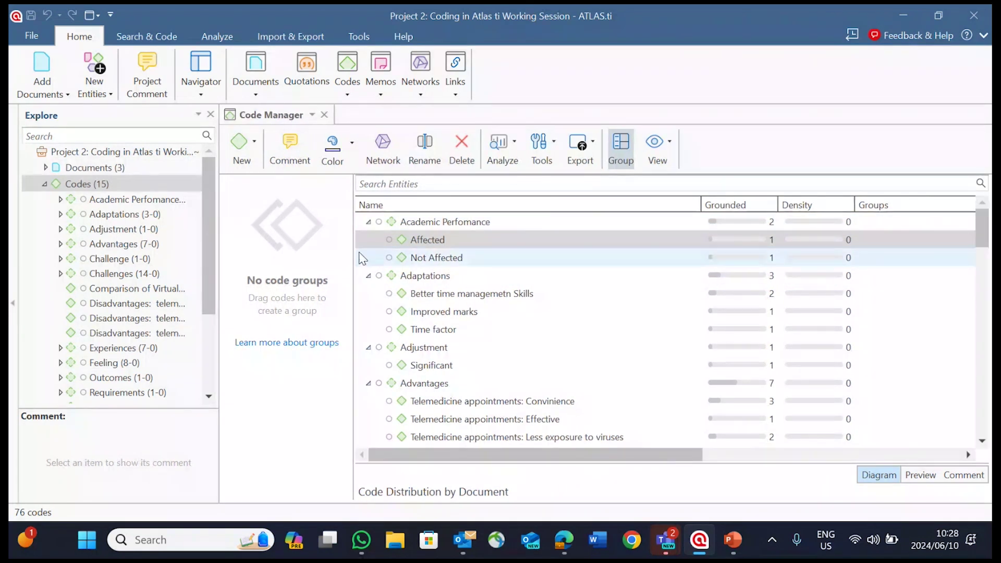
drag(347, 252, 403, 252)
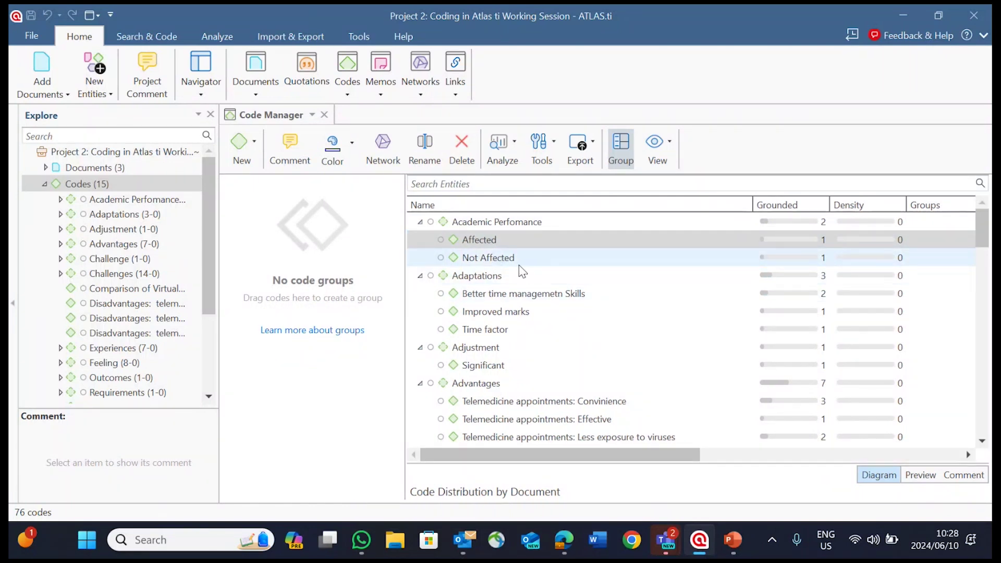
Compare the subcodes of Adaptations, Adjustment, Advantages, Challenge and Challenges, collapsing and re-expanding Challenges
scroll(528, 296, down, 2)
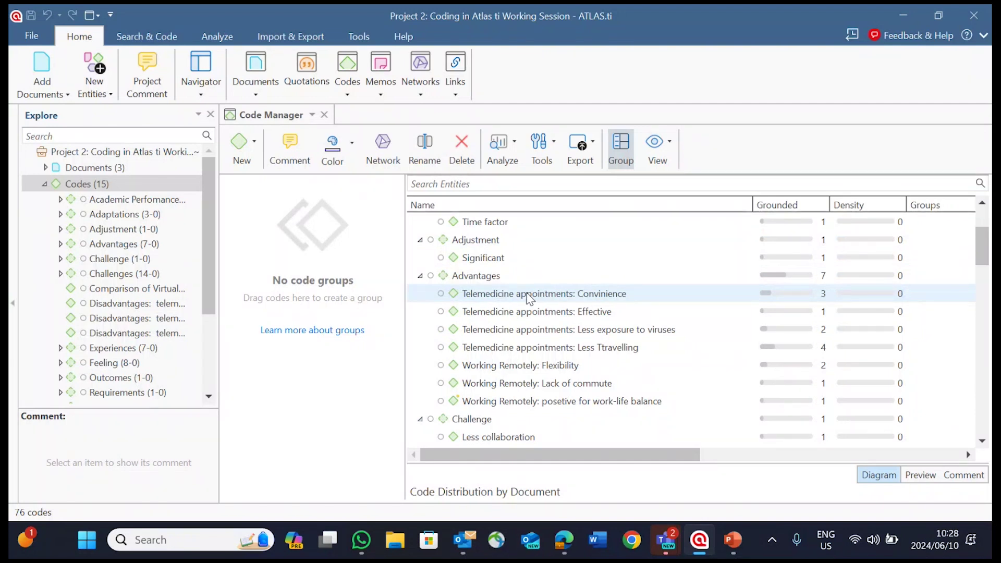
scroll(530, 297, up, 1)
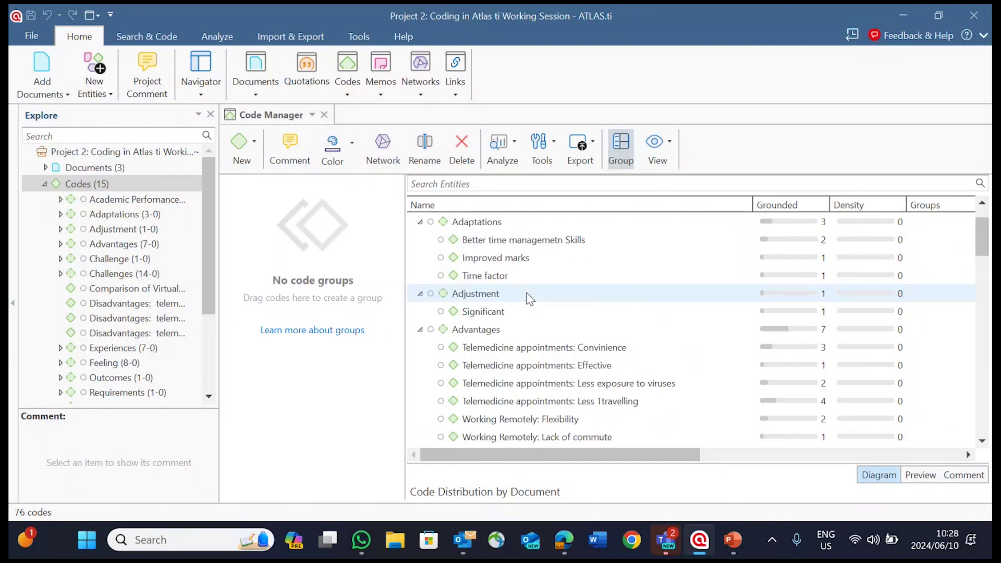
scroll(530, 298, up, 1)
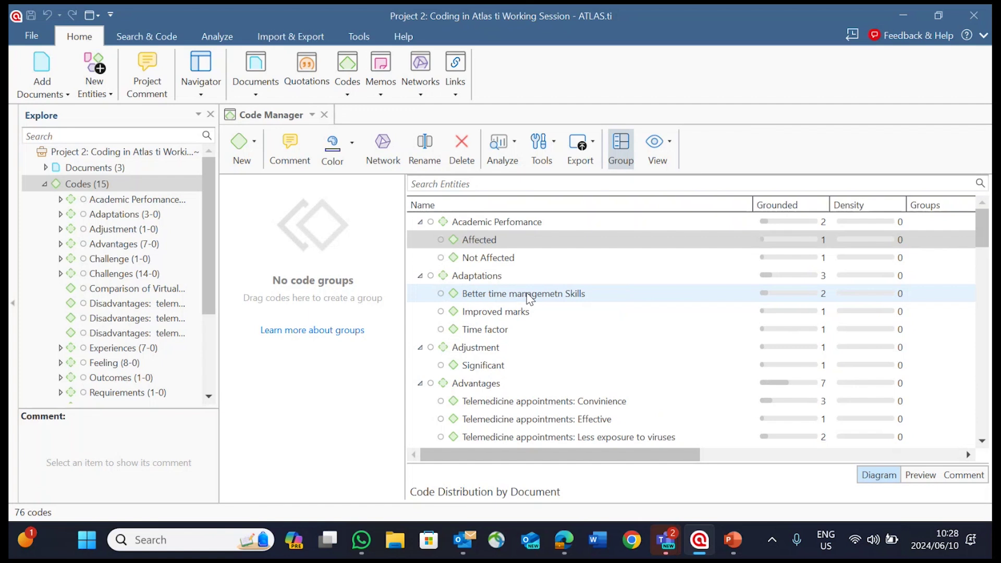
scroll(530, 297, down, 1)
scroll(530, 298, down, 1)
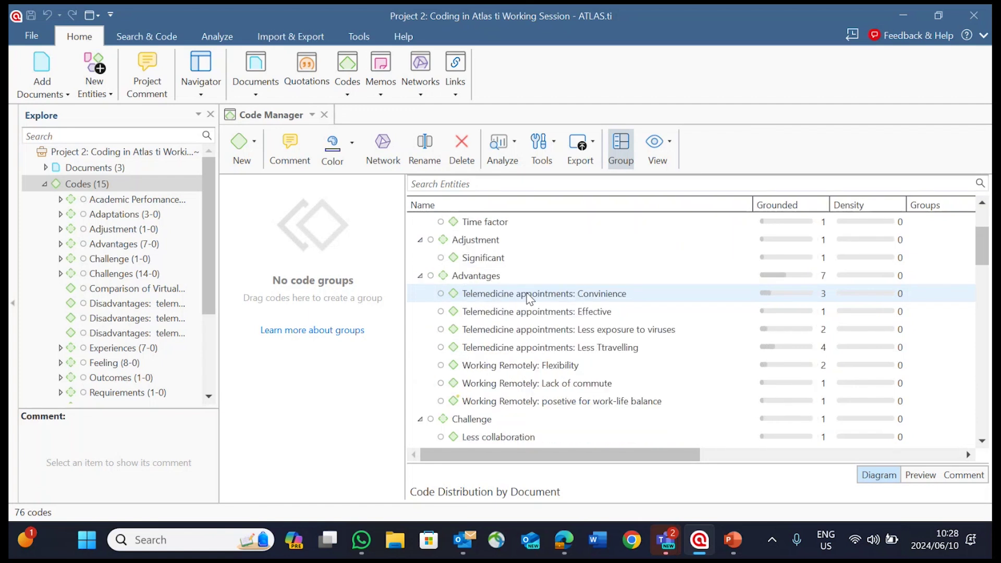
scroll(530, 298, down, 1)
scroll(530, 298, down, 1)
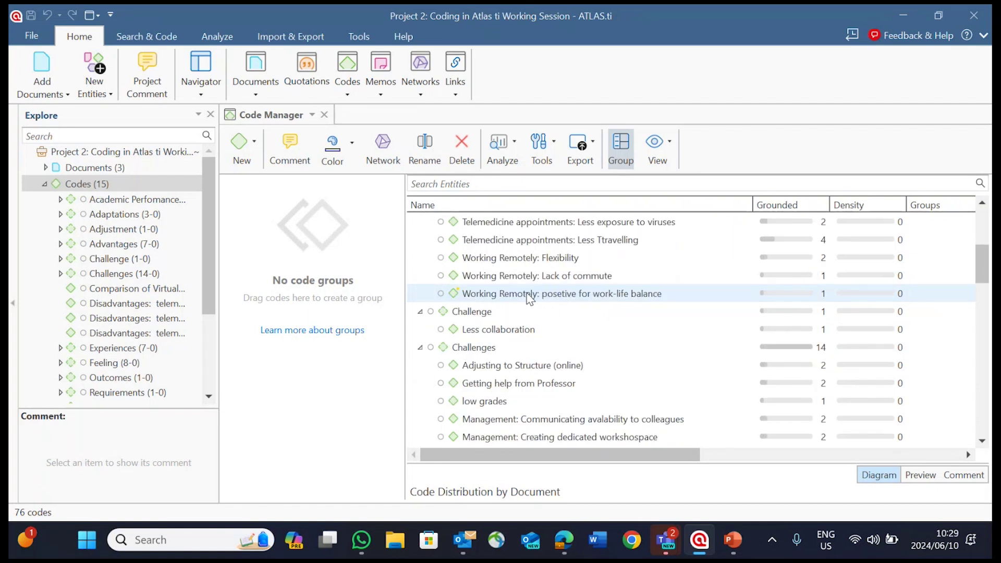
scroll(530, 298, down, 1)
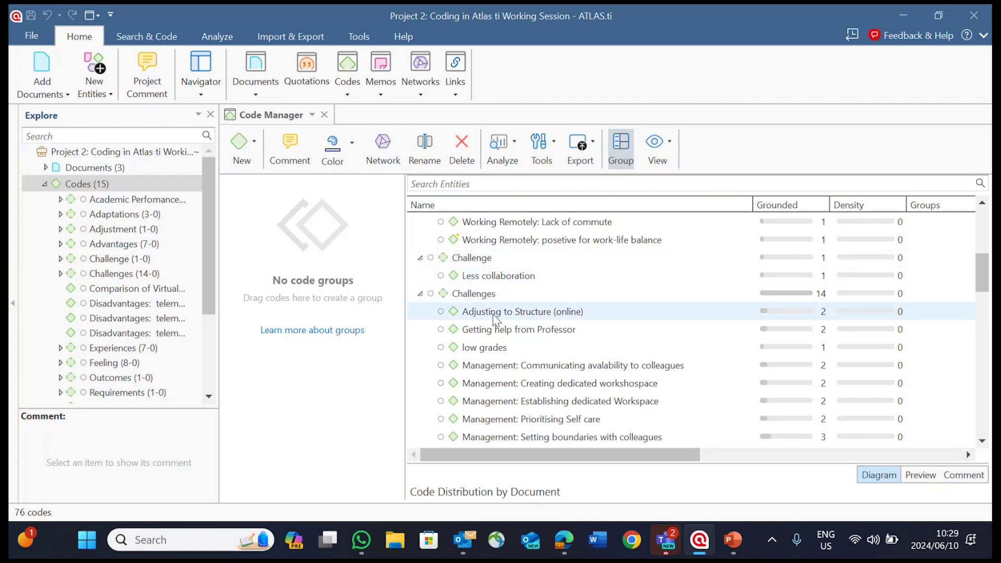
click(420, 294)
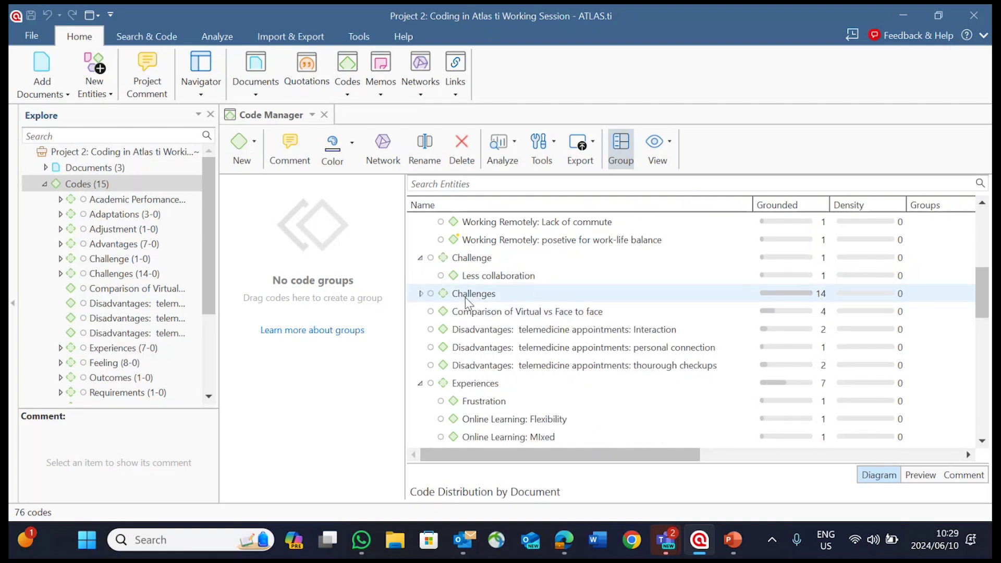
click(421, 294)
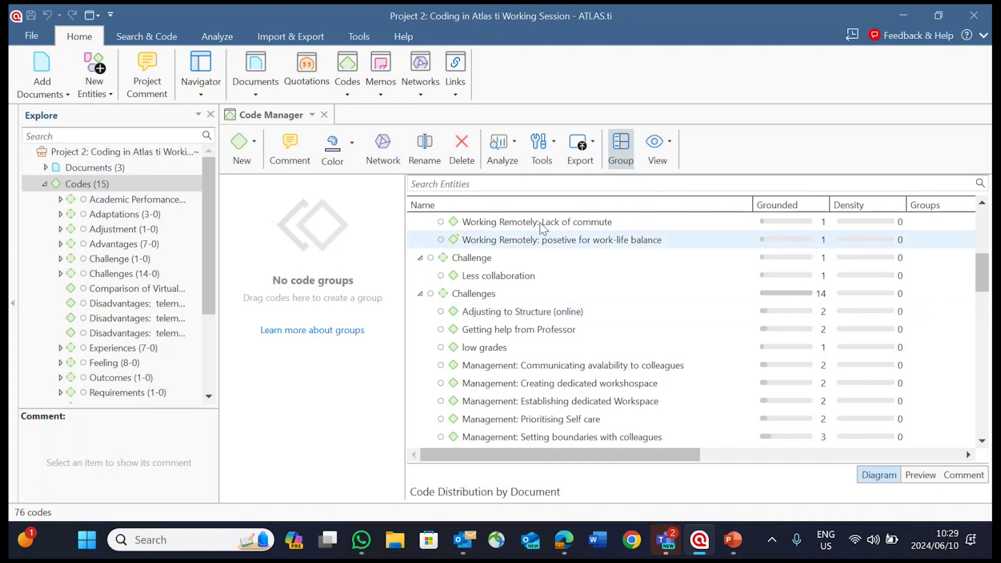
Look at the project's export options and the Project Bundle save dialog, and return to the Code Manager without exporting
click(32, 37)
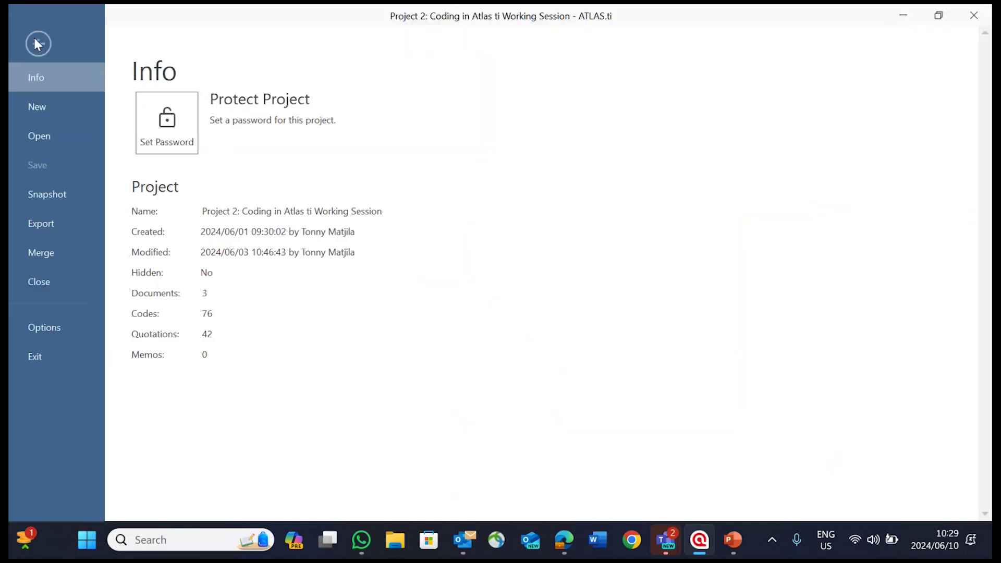
click(40, 227)
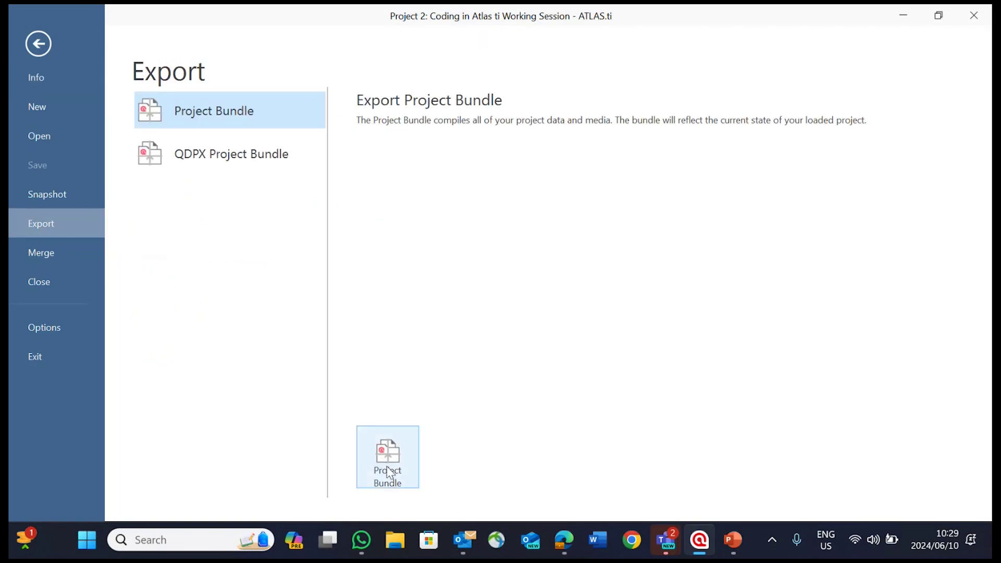
click(33, 43)
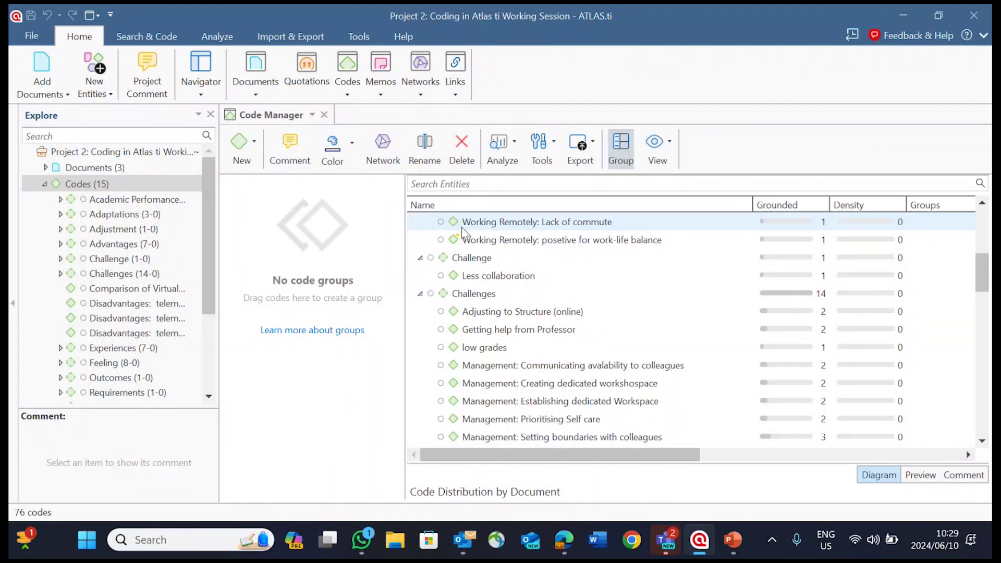
click(30, 37)
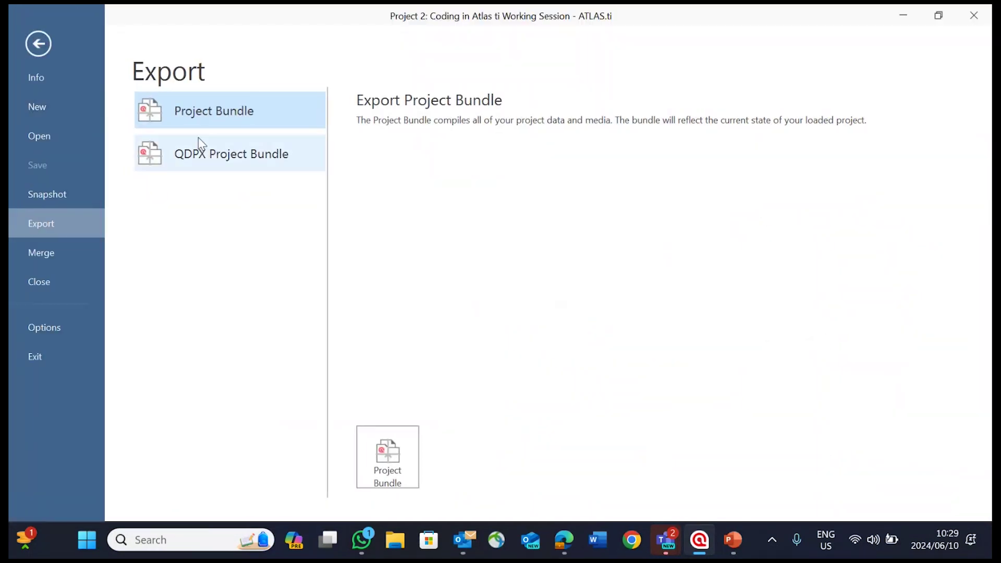
click(39, 46)
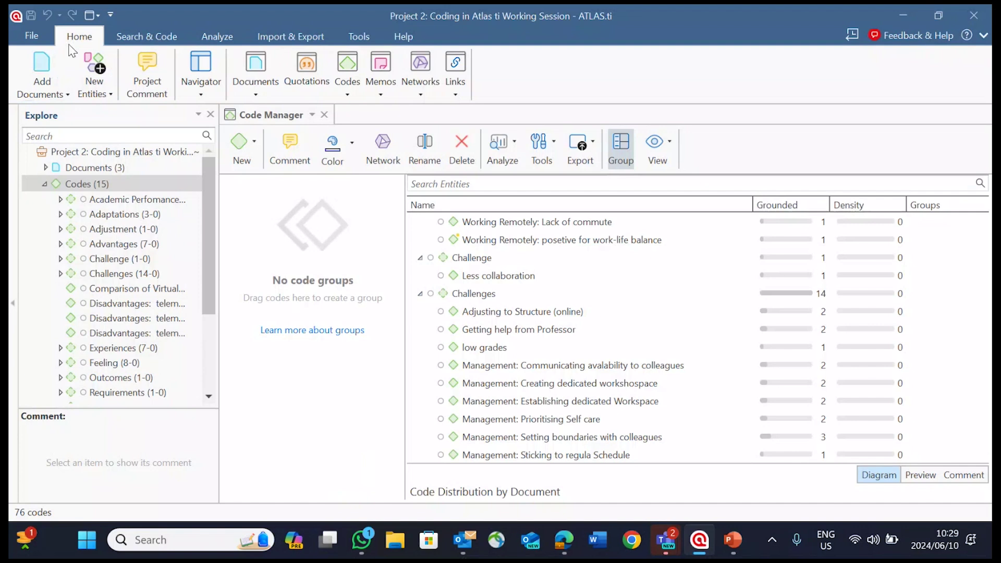
click(32, 37)
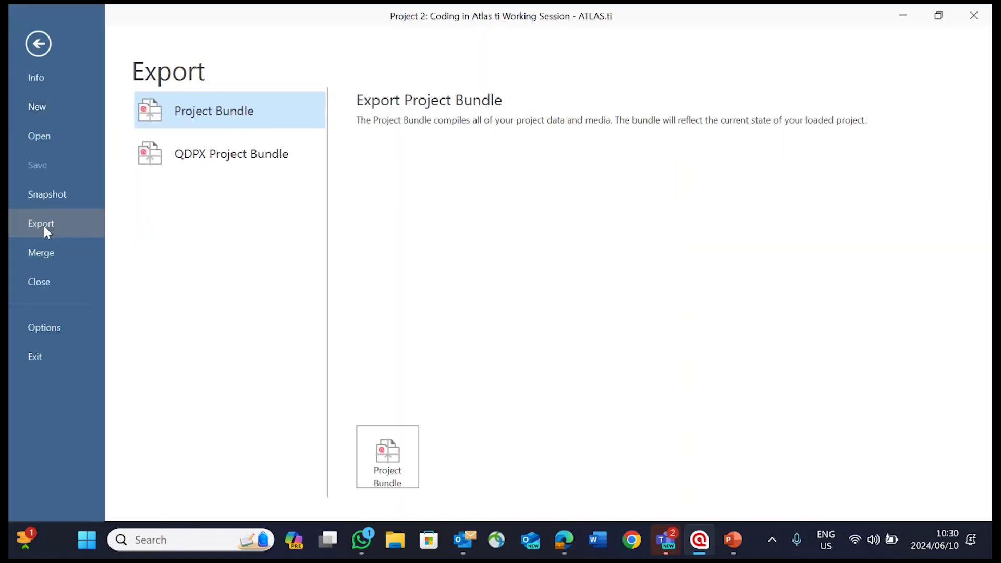
click(399, 474)
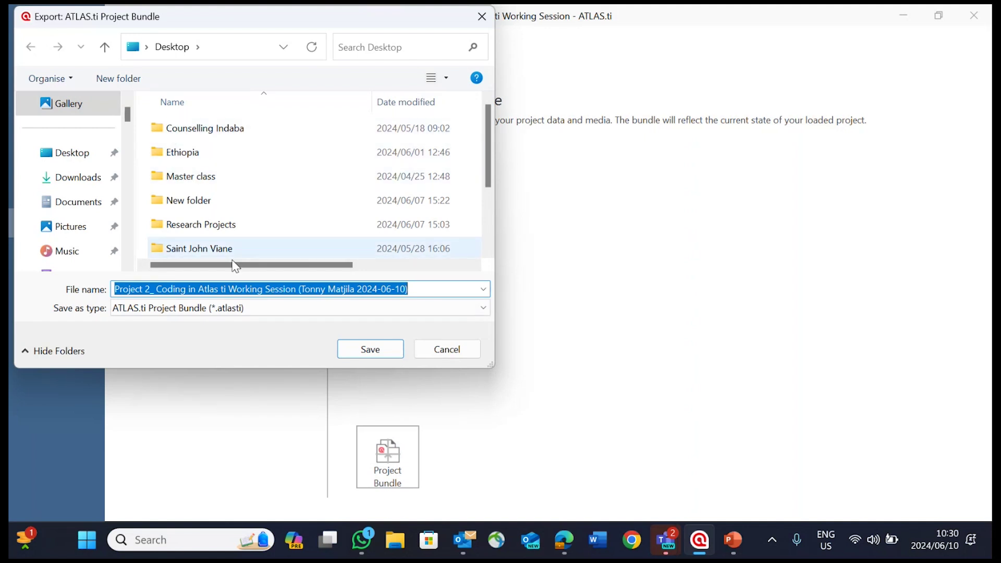
click(440, 354)
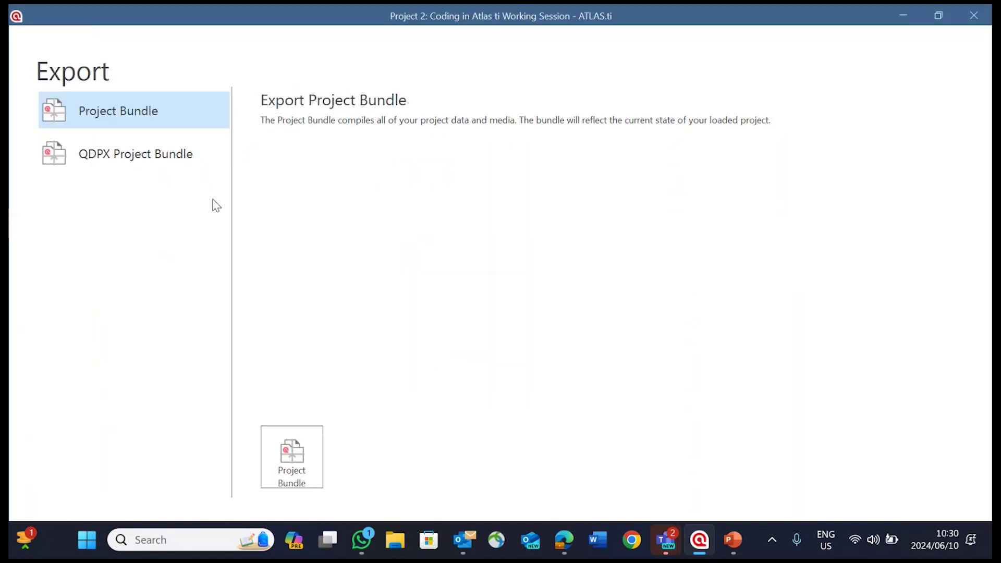
key(Escape)
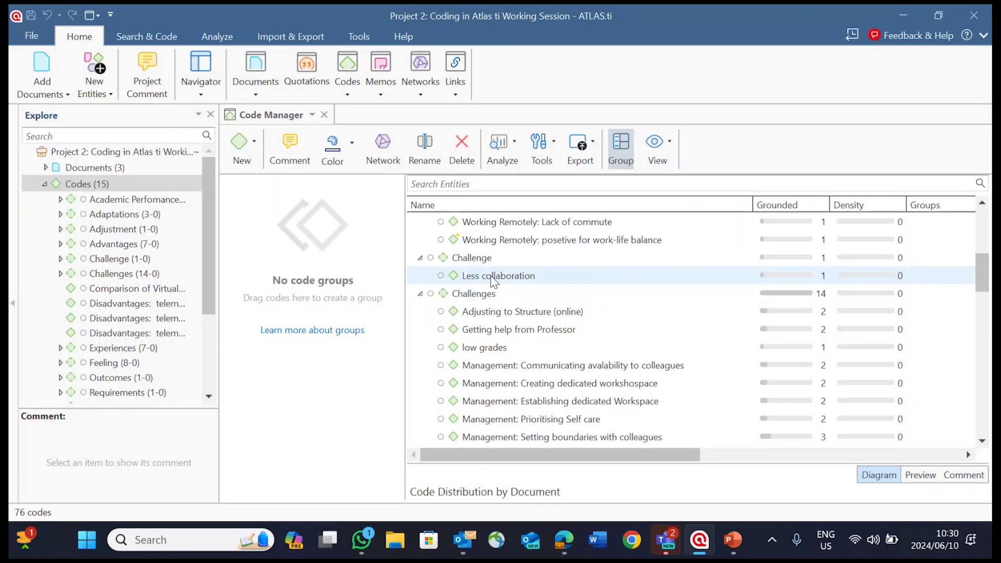
Move the Less collaboration subcode from Challenge to under Challenges, and delete the emptied Challenge code
drag(492, 280, 492, 292)
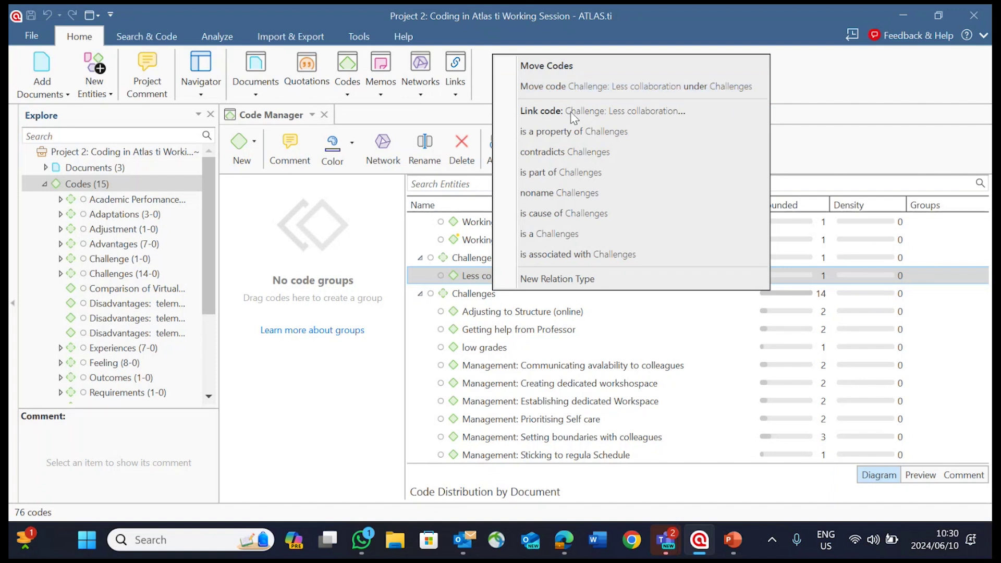
click(589, 89)
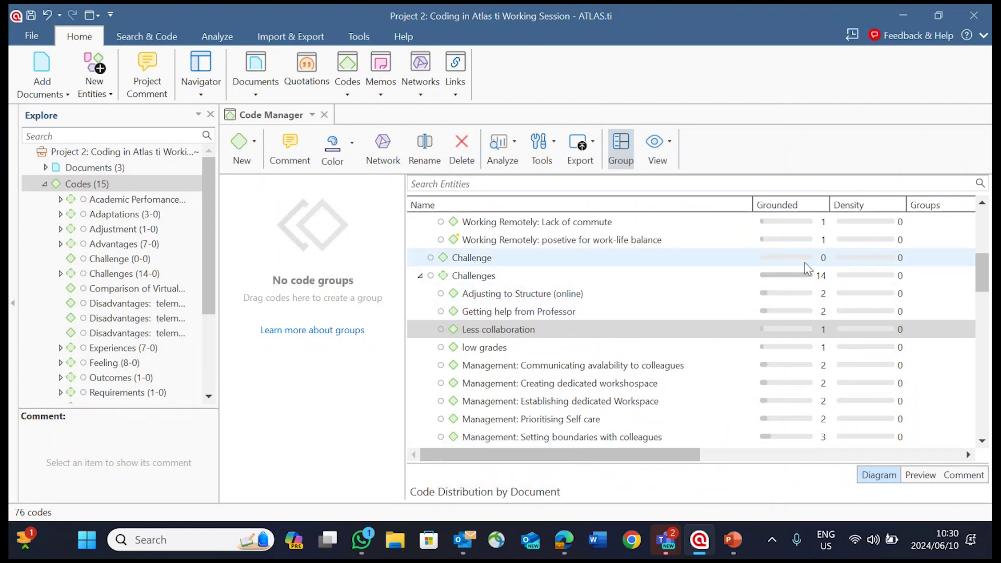
click(468, 261)
right_click(468, 261)
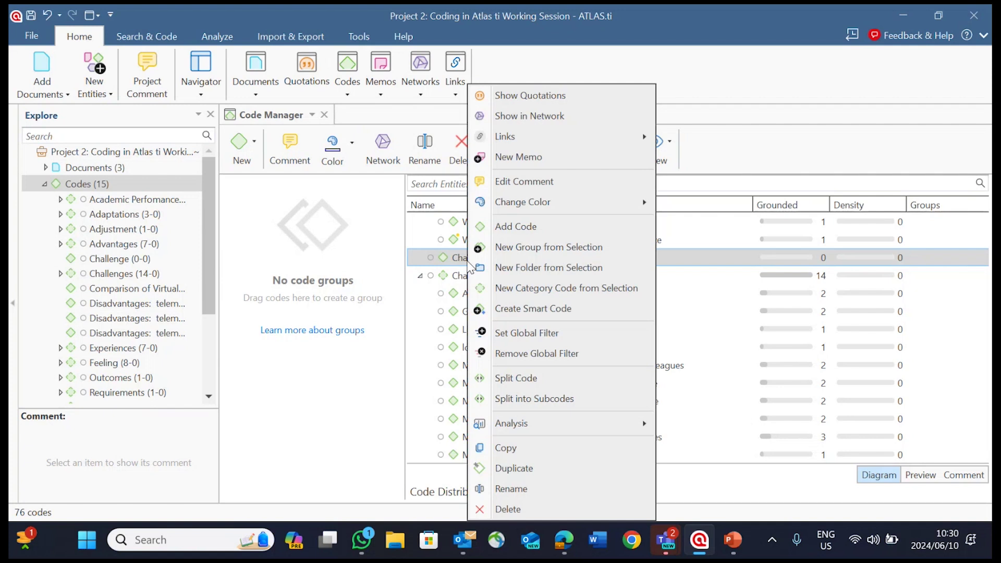
click(497, 513)
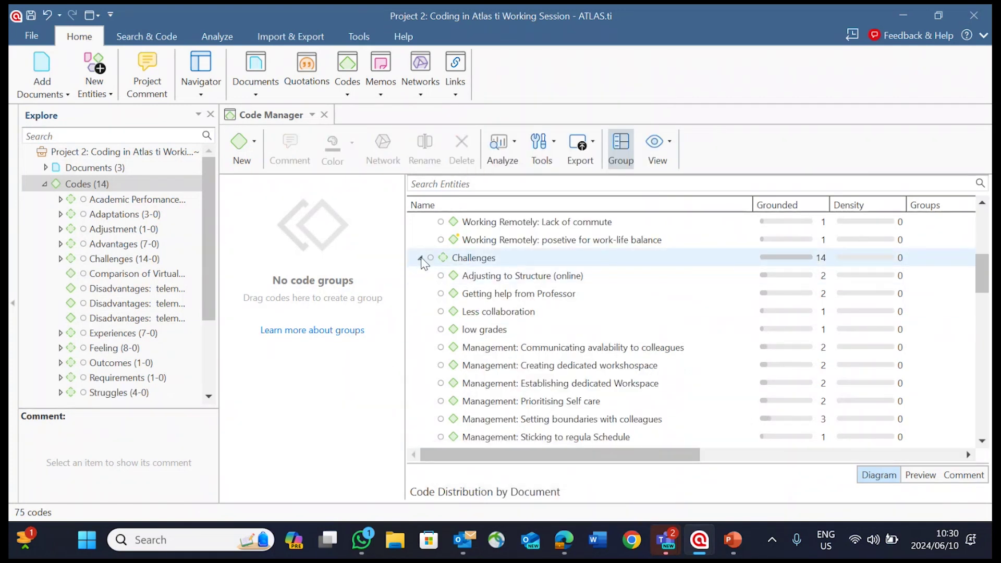
scroll(574, 294, up, 3)
scroll(574, 293, up, 2)
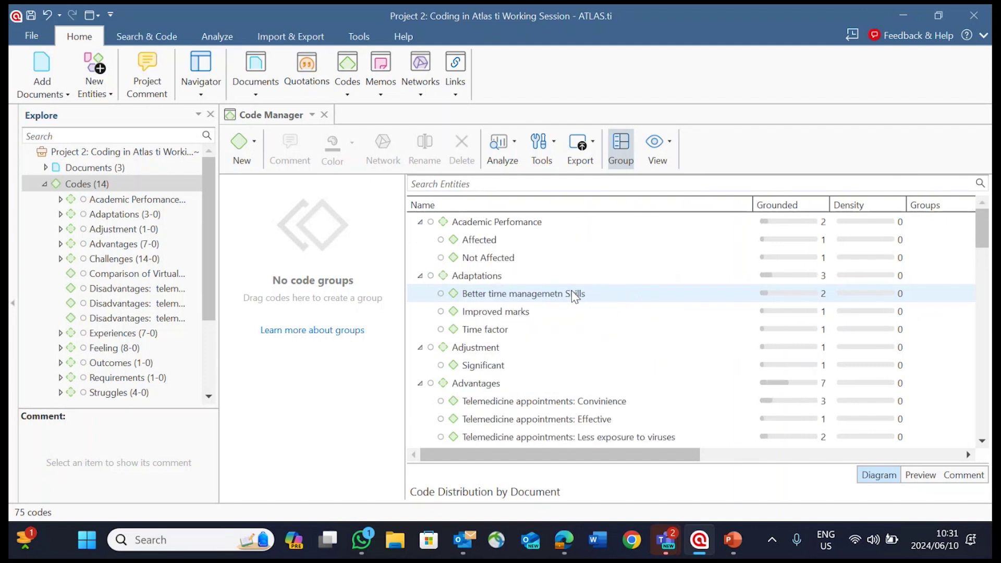
scroll(572, 292, down, 1)
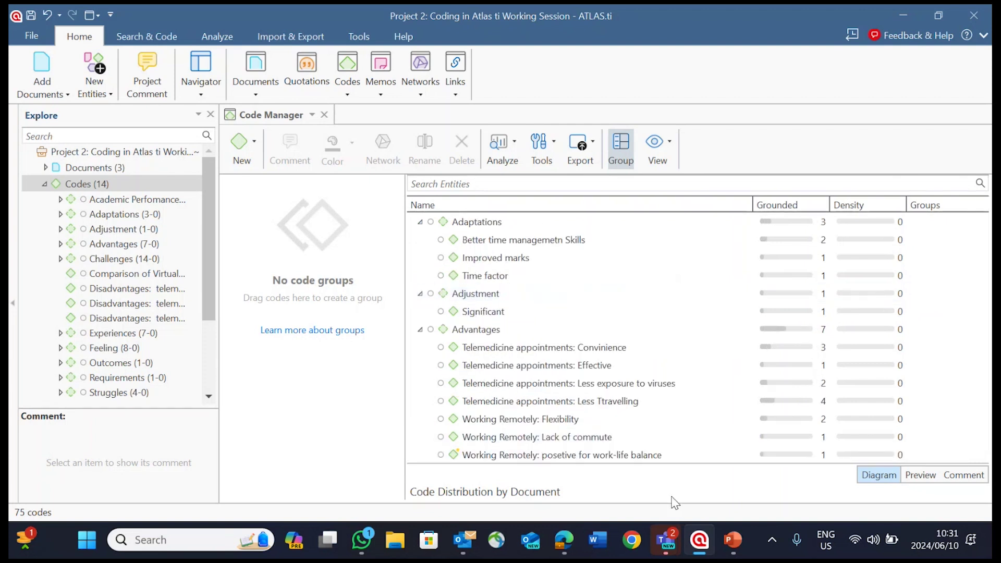
click(546, 245)
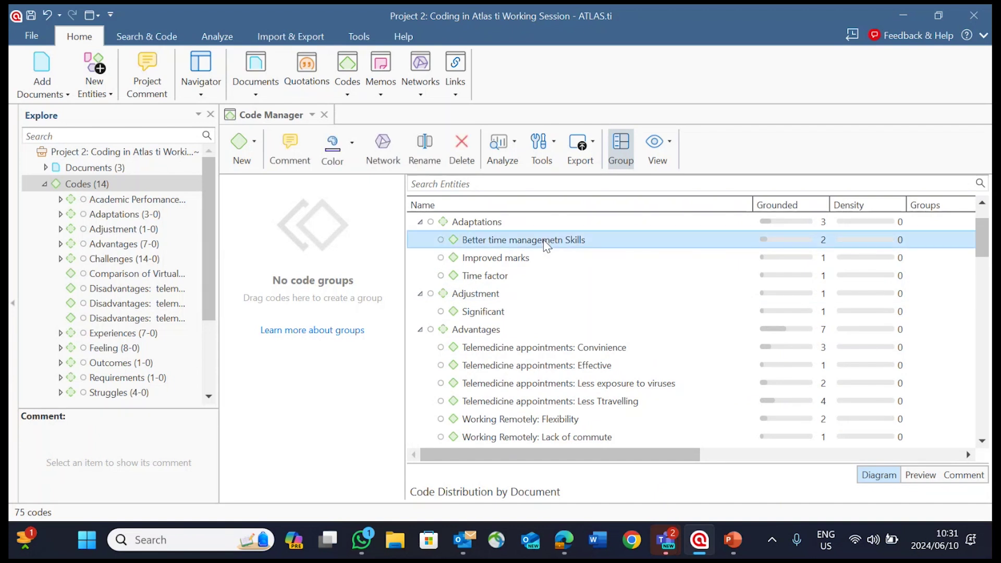
right_click(546, 245)
click(599, 488)
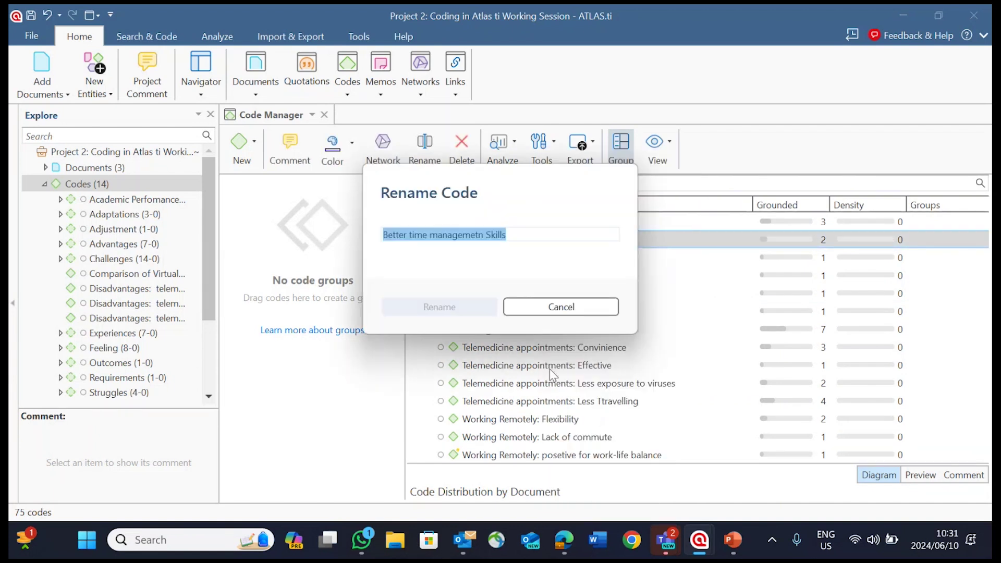
click(555, 309)
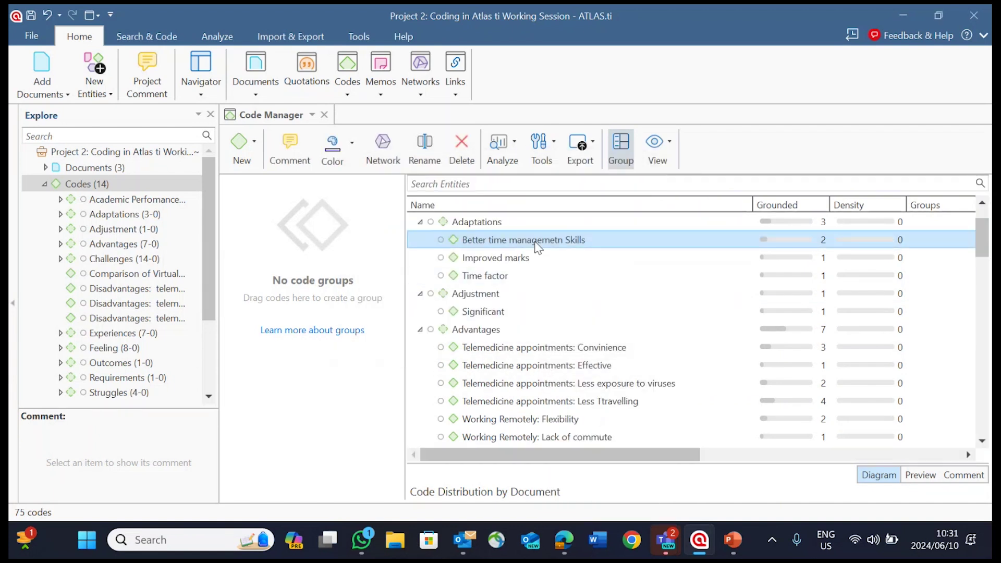
Correct the spelling of the first subcode under Adaptations by renaming it "Better time management Skills"
right_click(537, 246)
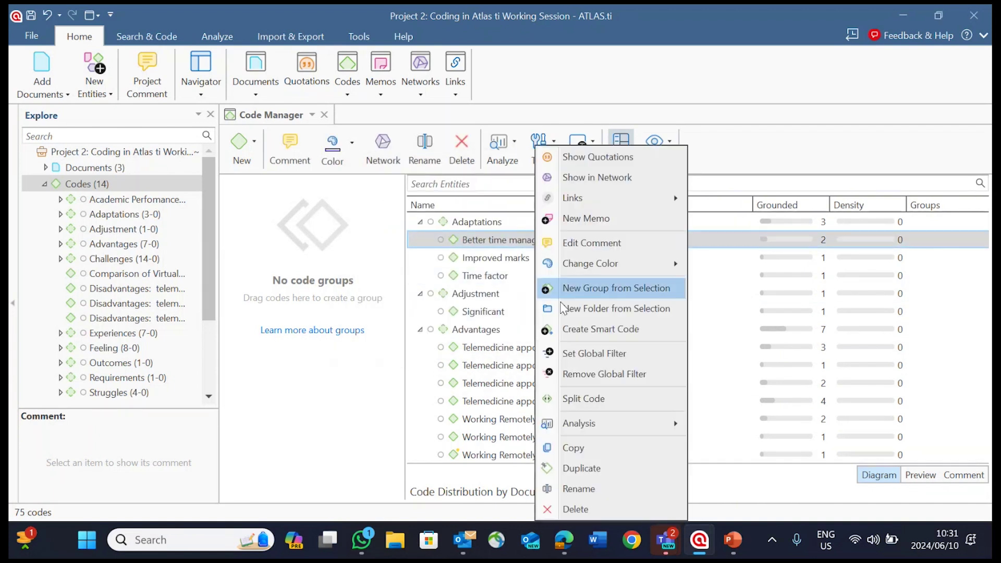
click(581, 490)
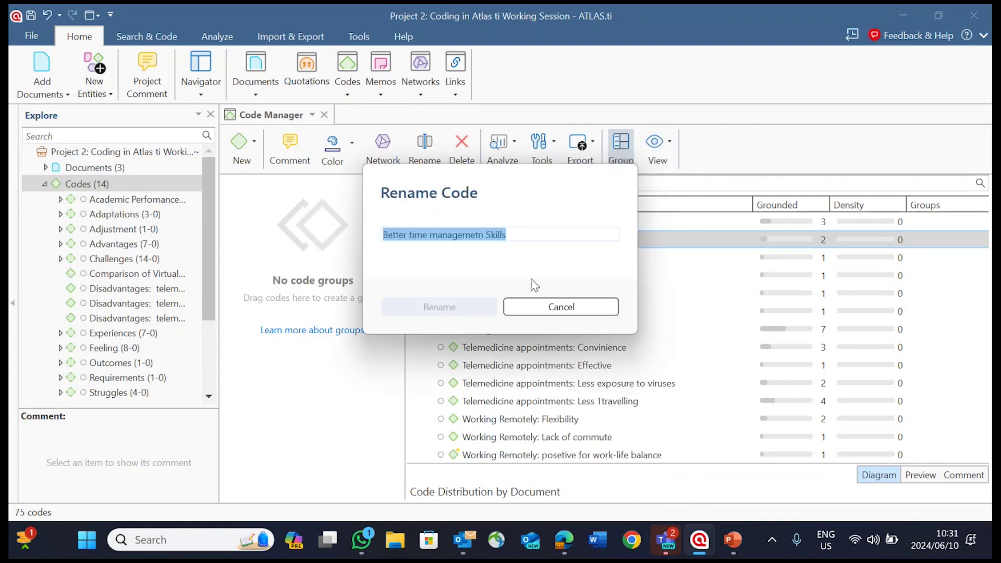
click(475, 237)
text(n)
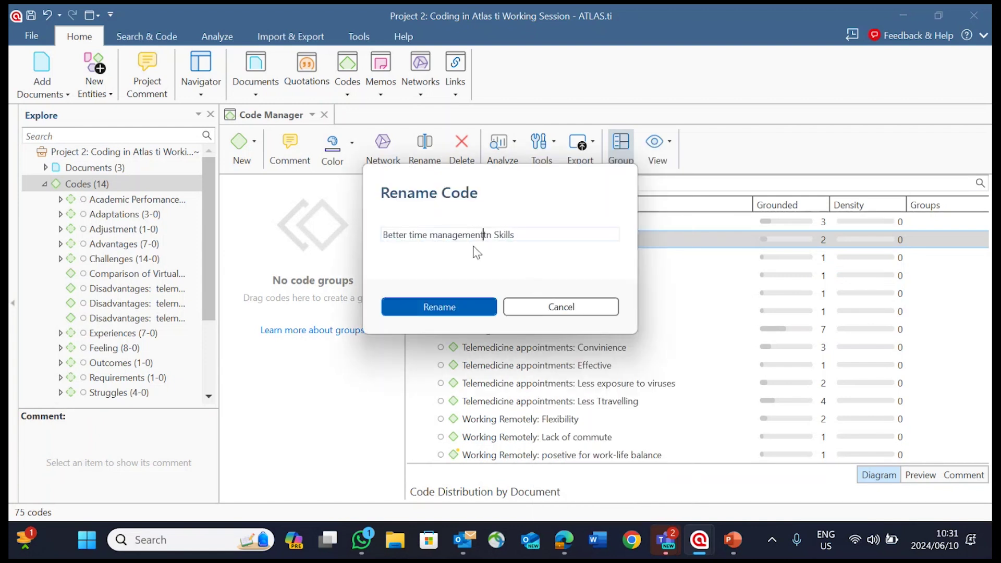
text(t)
key(Delete)
key(Delete)
click(464, 309)
Switch to the Microsoft Teams meeting window to check the participants, and return to the ATLAS.ti Code Manager
mouse_move(666, 541)
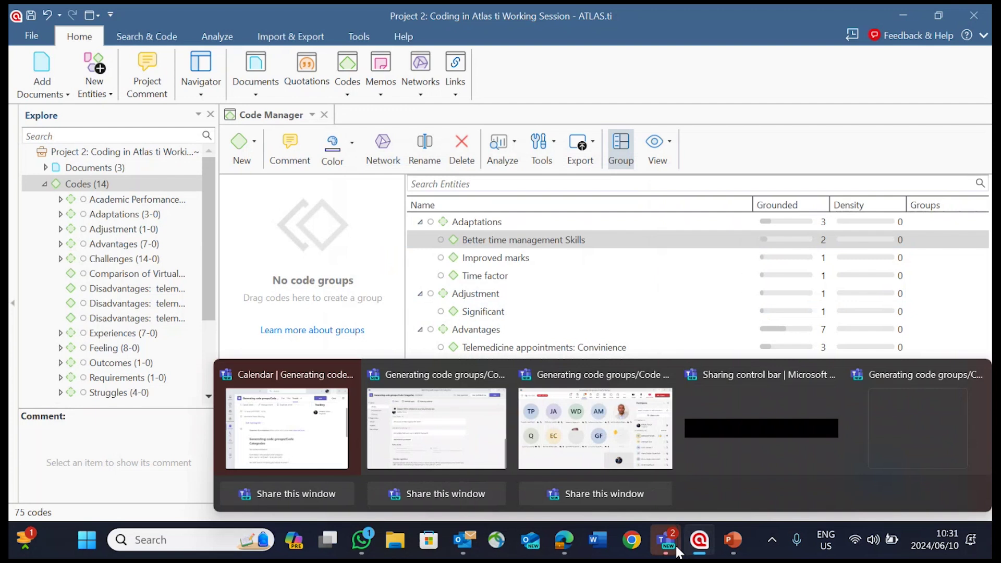
click(643, 427)
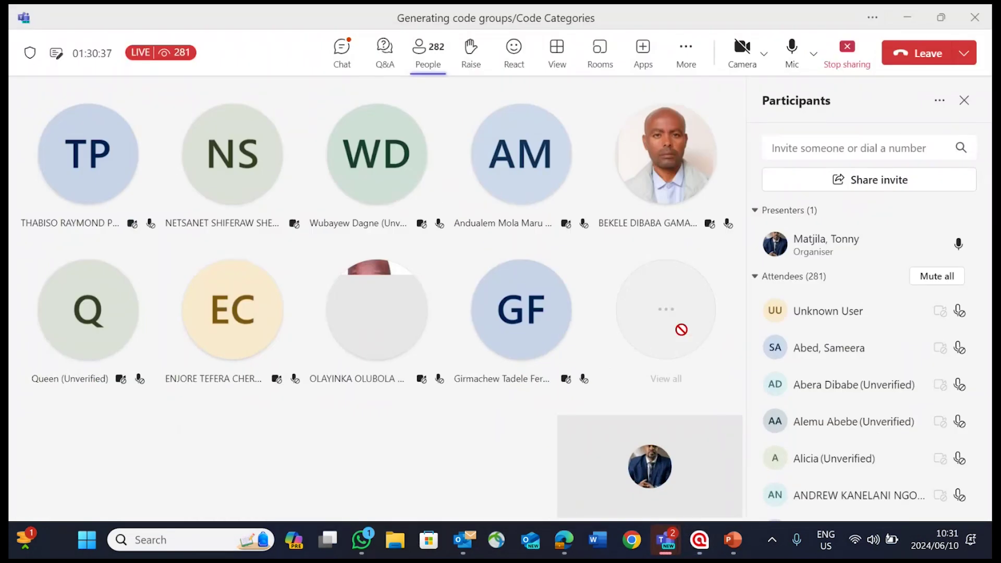
click(908, 21)
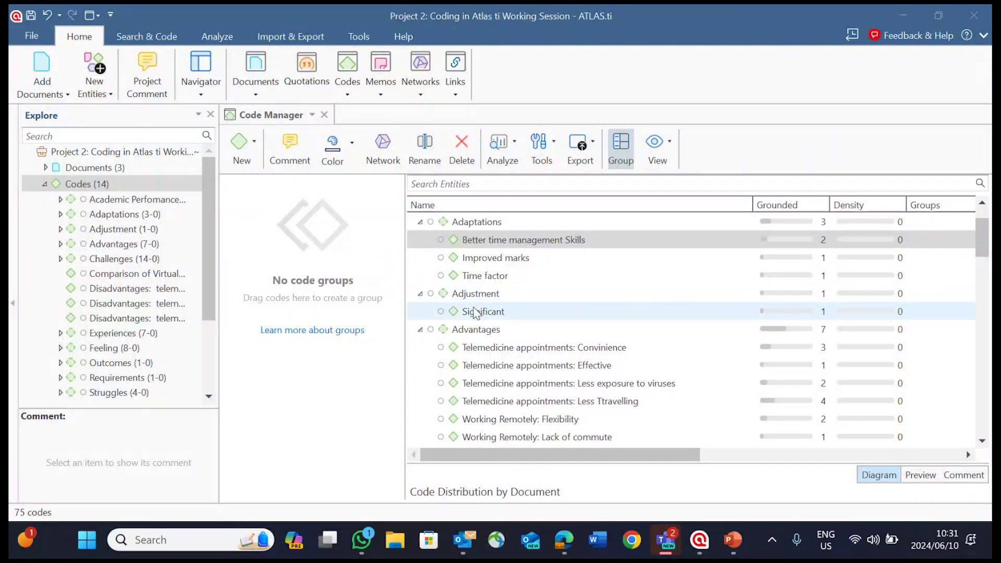
Correct the spelling of the less-travelling subcode under Advantages by renaming it "Telemedicine appointments: Less Travelling"
scroll(488, 291, up, 1)
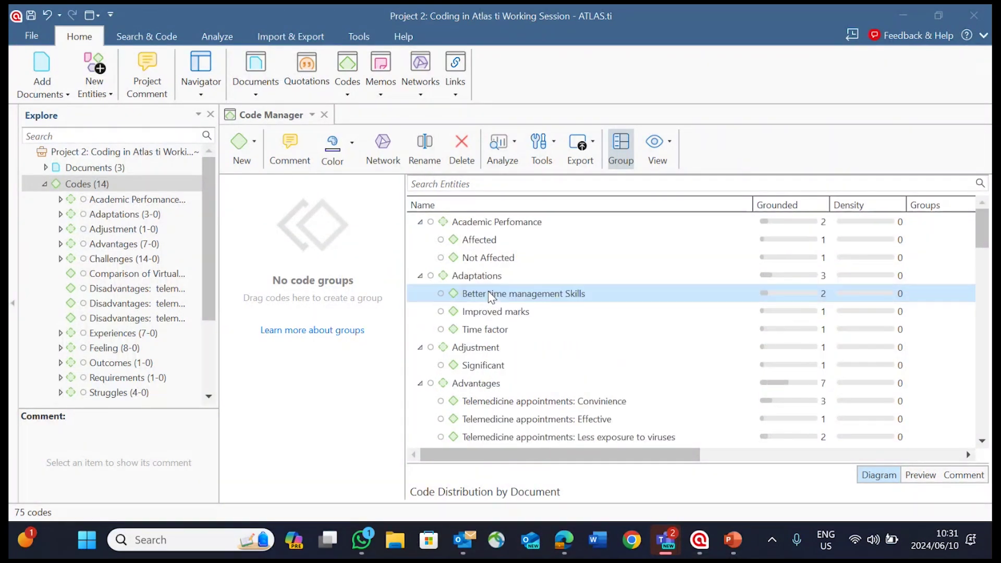
scroll(488, 294, down, 1)
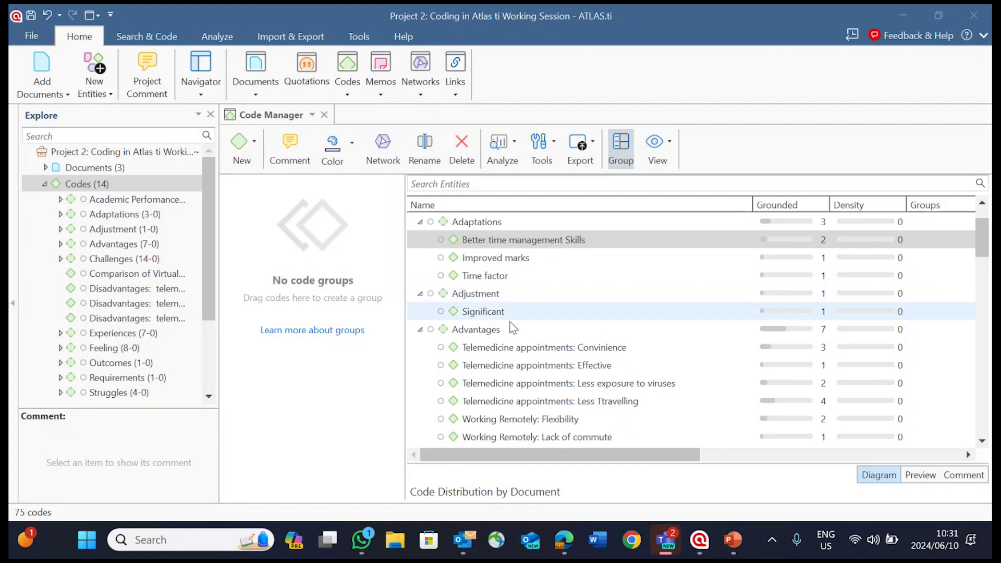
scroll(517, 332, down, 1)
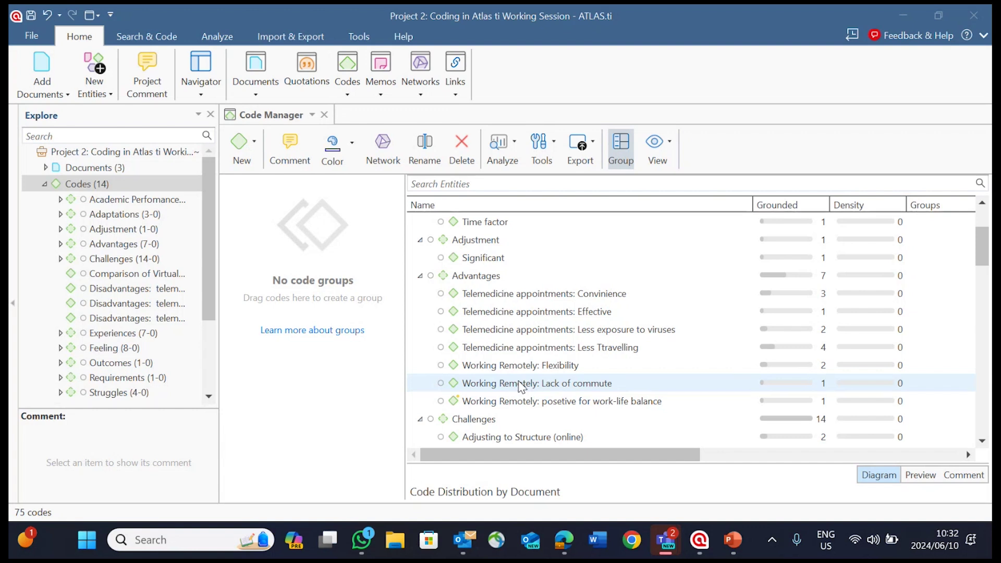
scroll(520, 386, down, 1)
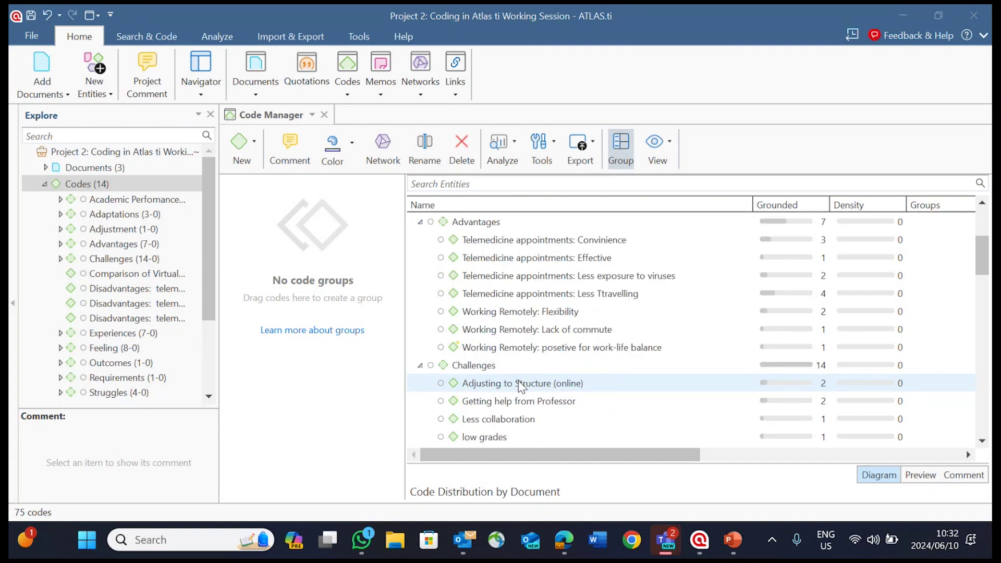
scroll(520, 386, up, 1)
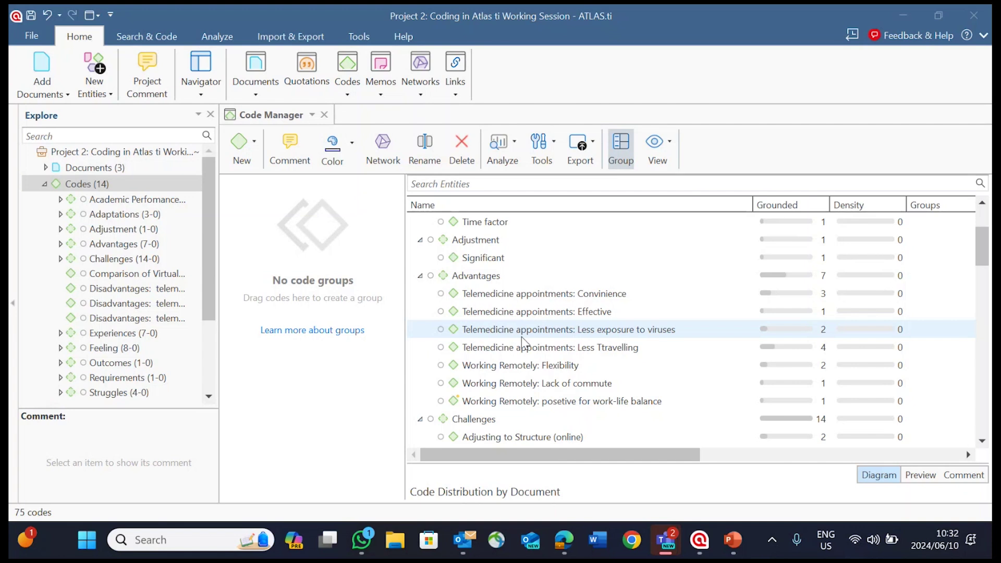
right_click(613, 351)
click(656, 353)
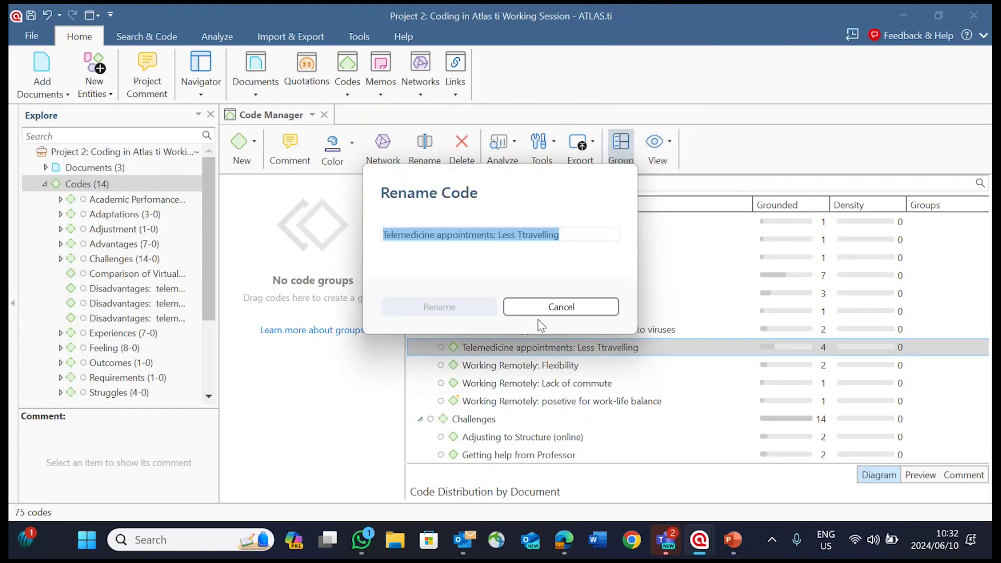
click(527, 235)
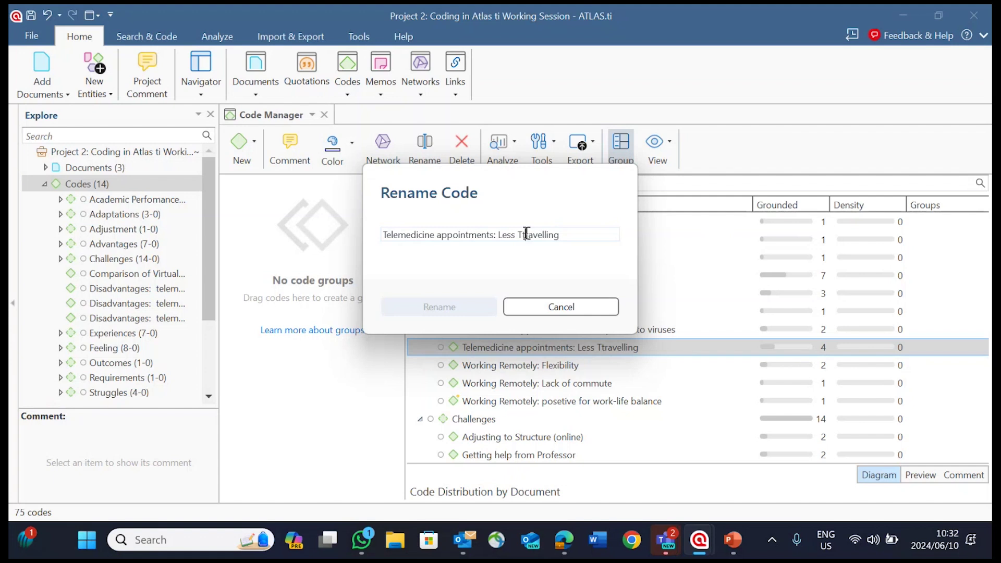
key(BackSpace)
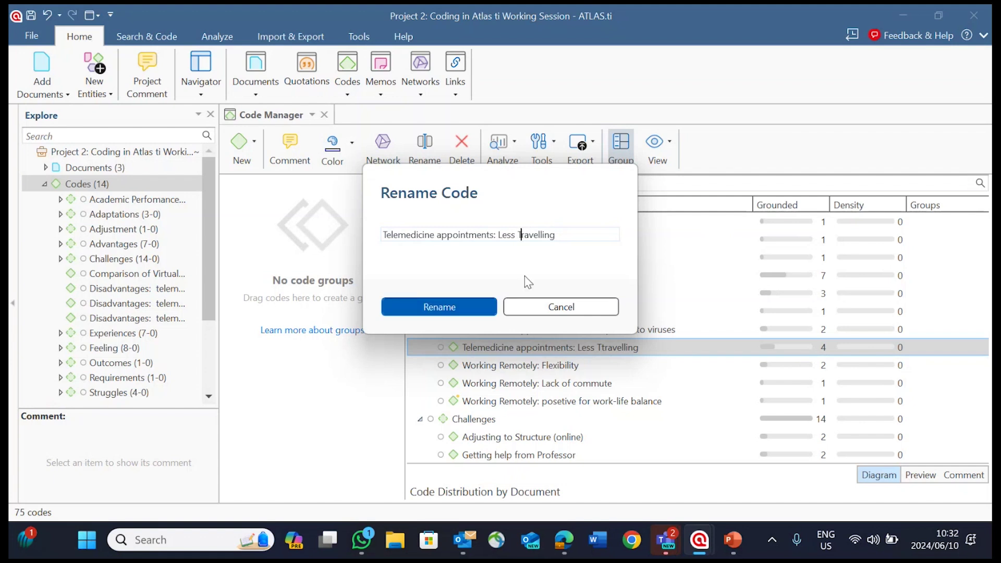
click(466, 313)
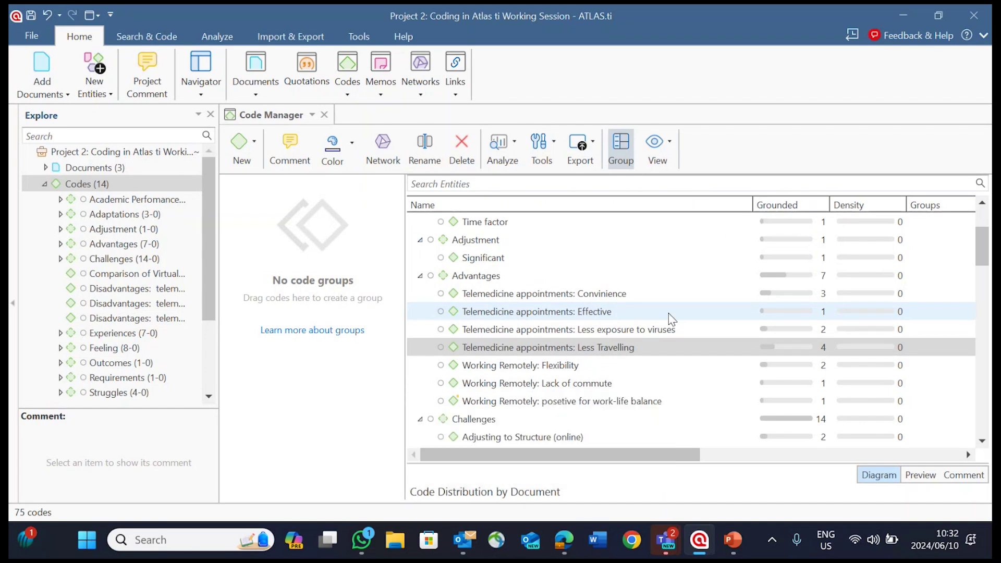
Review the subcodes under Advantages and Challenges, including the Management ones, and the separate Disadvantages codes below them
click(574, 342)
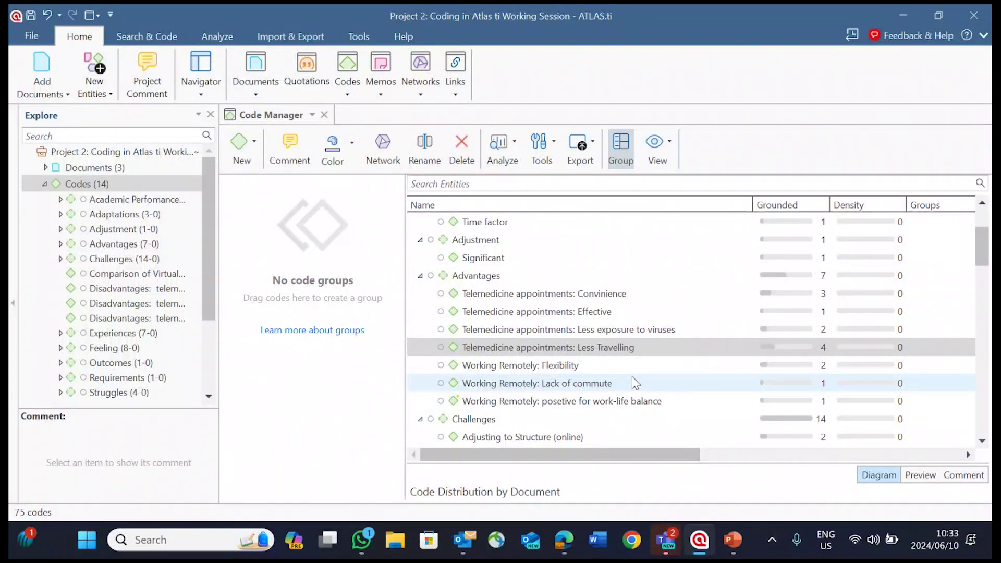
scroll(633, 377, down, 1)
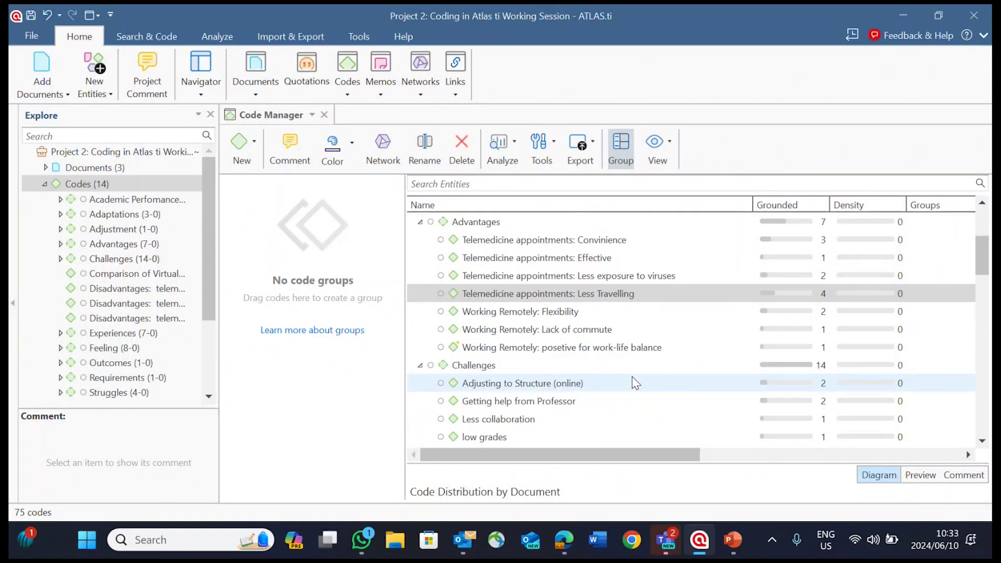
scroll(632, 378, down, 1)
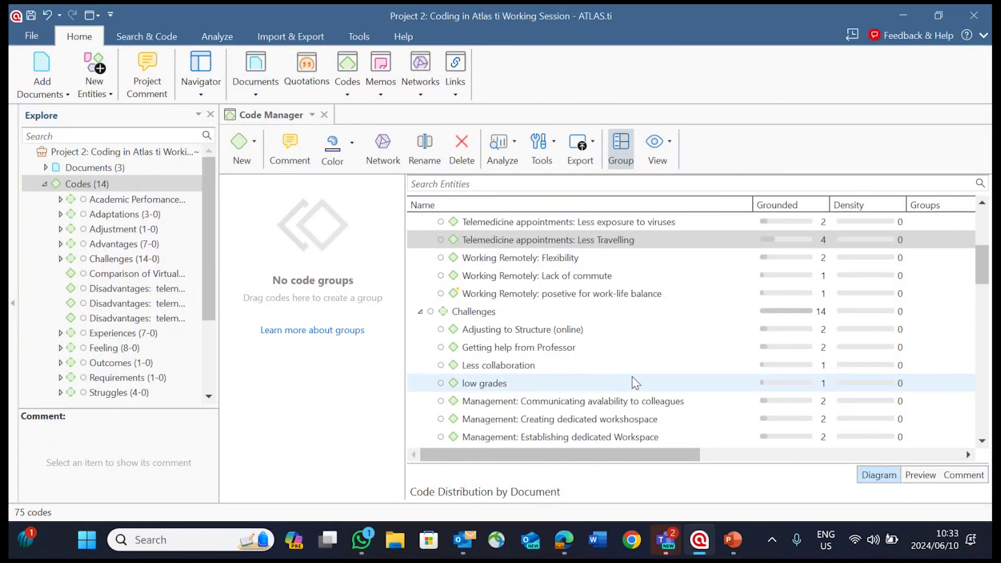
scroll(516, 341, down, 1)
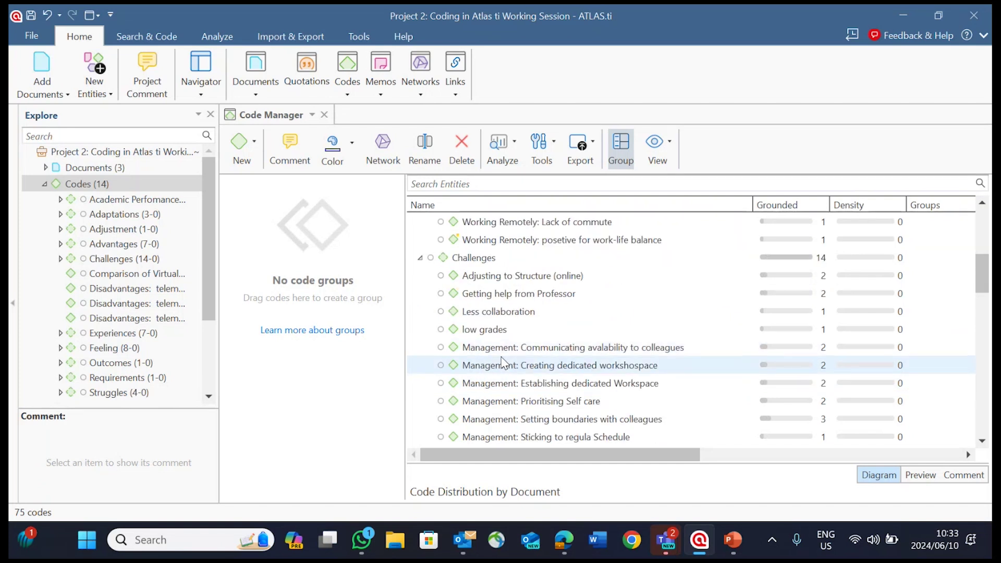
scroll(516, 339, down, 1)
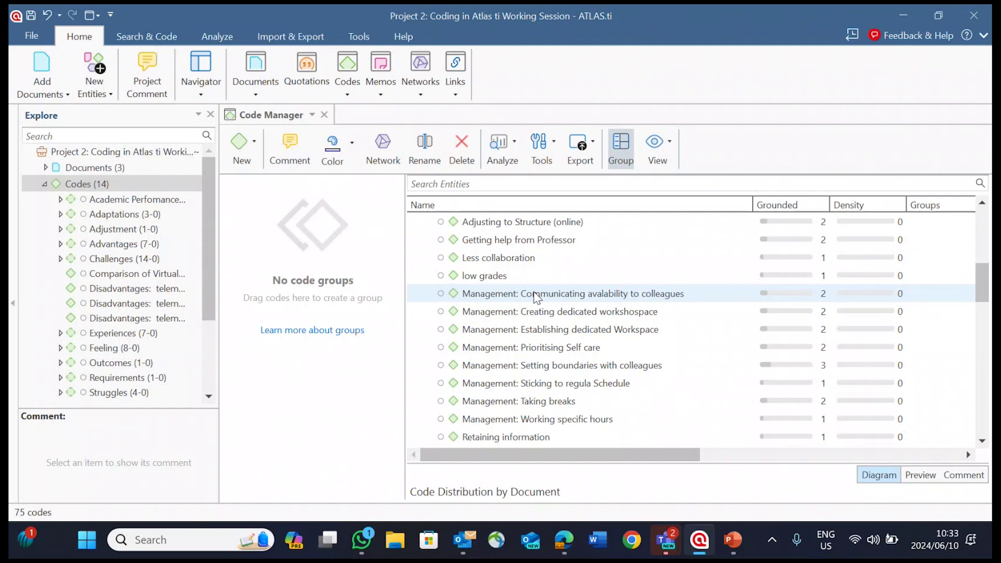
scroll(537, 297, up, 1)
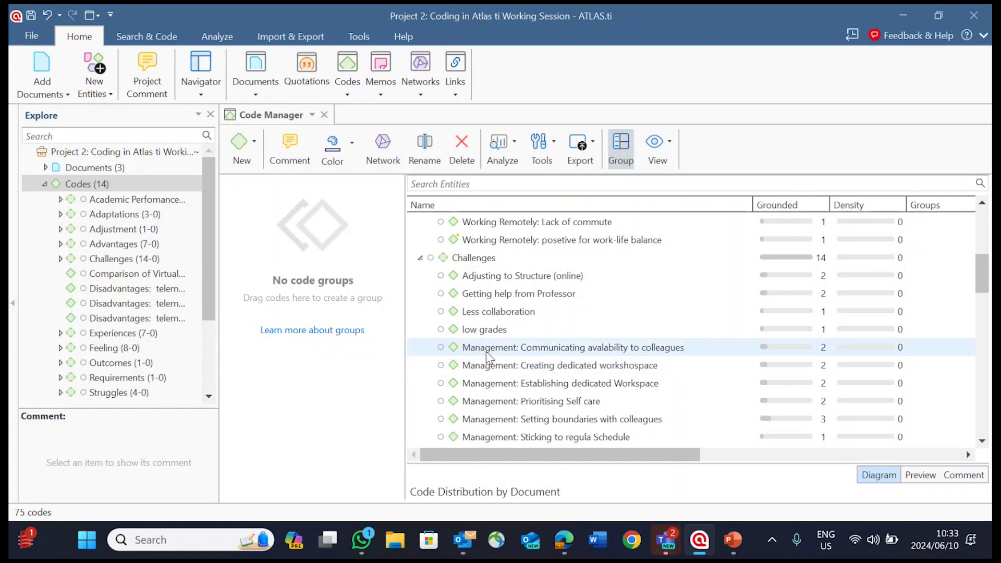
scroll(521, 365, down, 2)
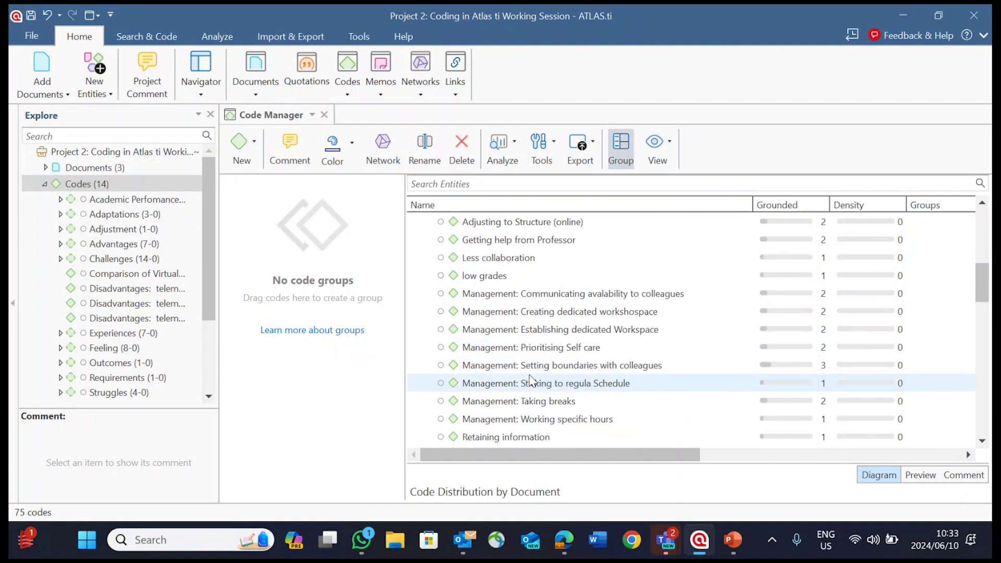
scroll(531, 381, down, 1)
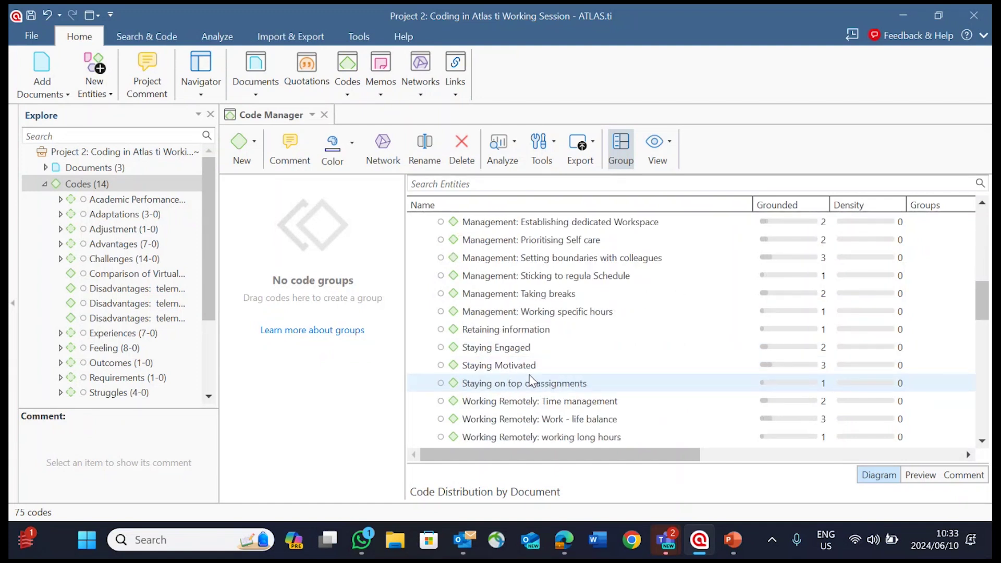
scroll(531, 381, down, 1)
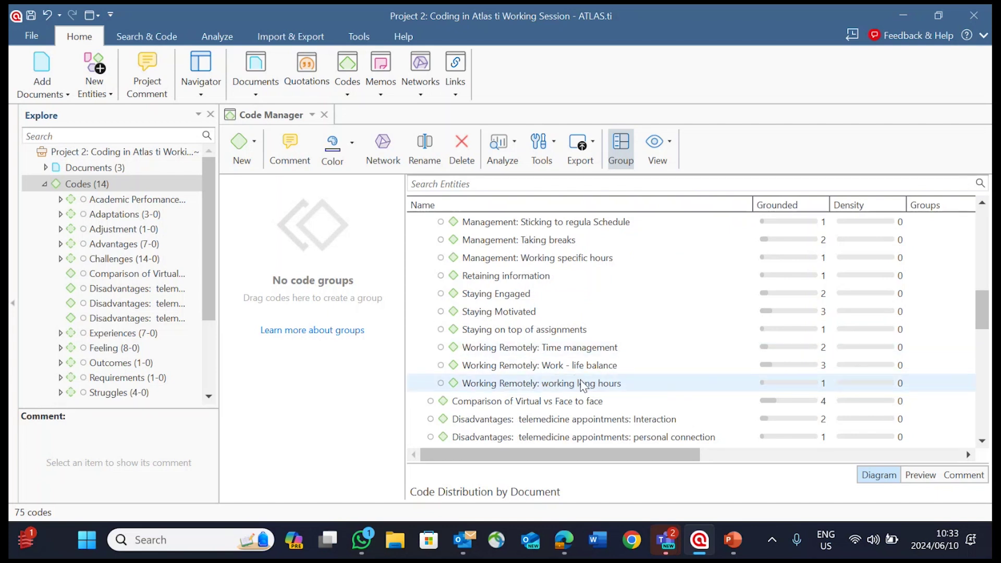
scroll(579, 384, down, 1)
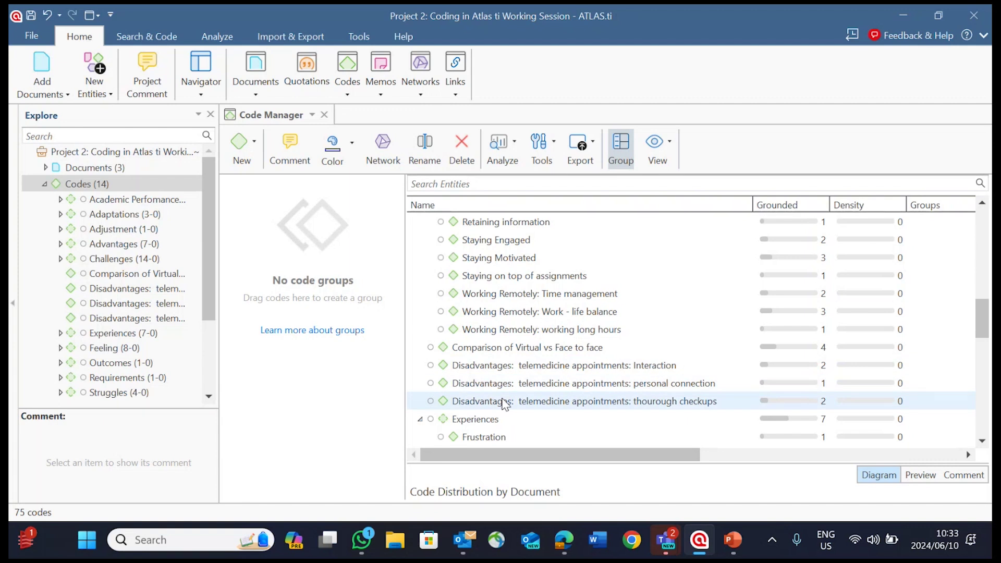
Collapse the Advantages category to hide its subcodes, and return to the separate Disadvantages codes
scroll(503, 404, up, 10)
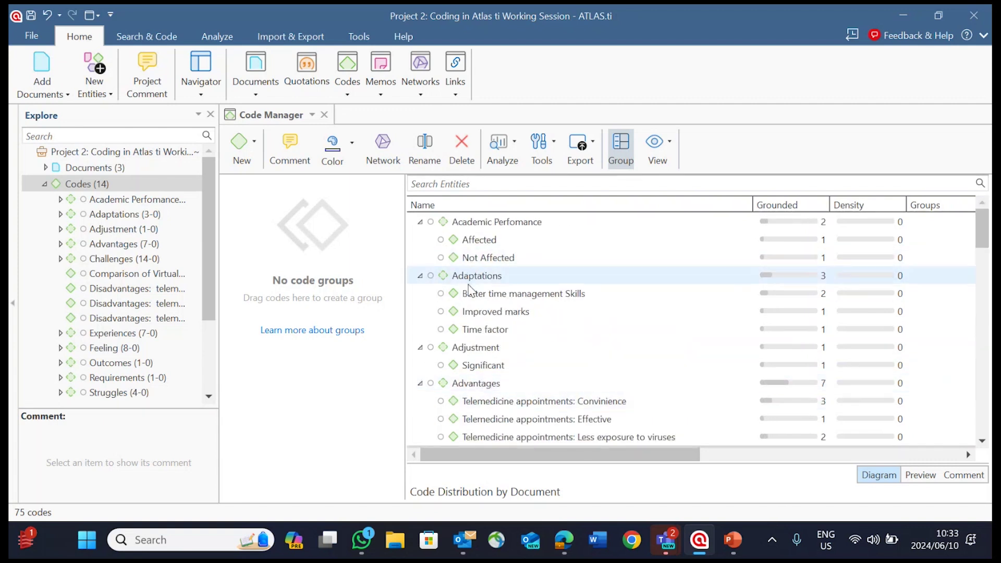
scroll(483, 349, down, 1)
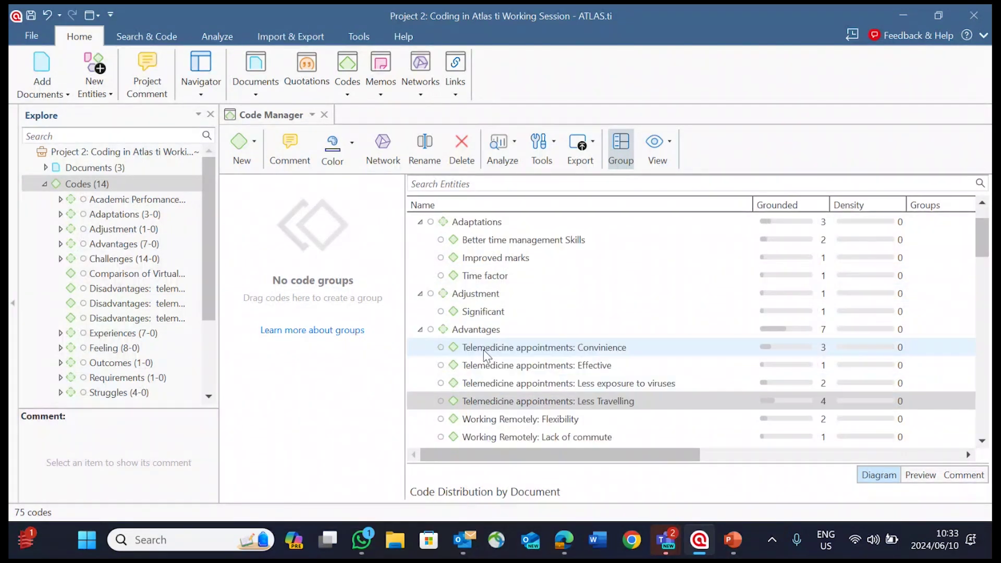
click(421, 330)
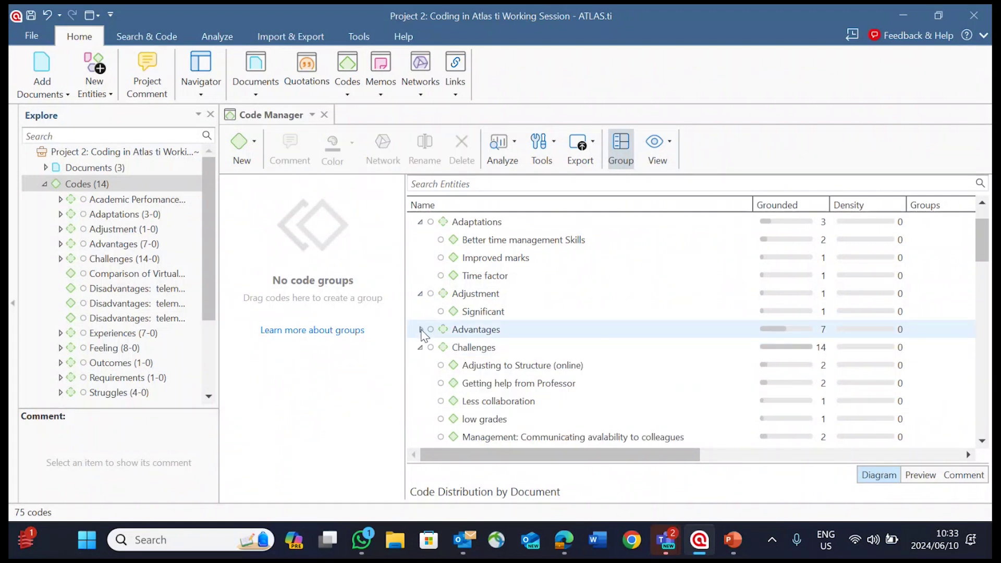
scroll(515, 376, down, 4)
scroll(517, 382, down, 3)
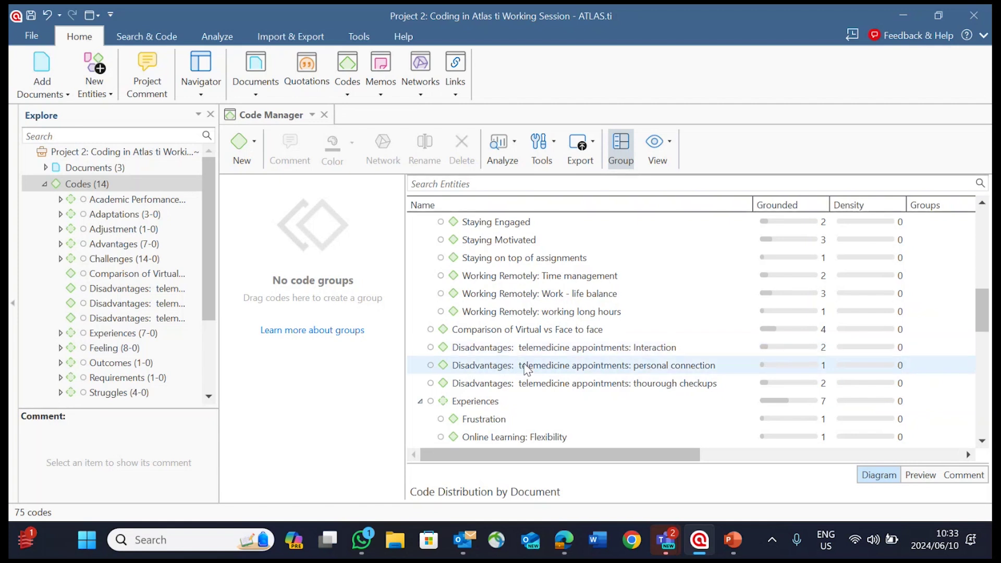
Create a category code named "Disadvantages" from the three telemedicine appointments codes on interaction, personal connection and thorough checkups
shift+click(502, 352)
click(502, 351)
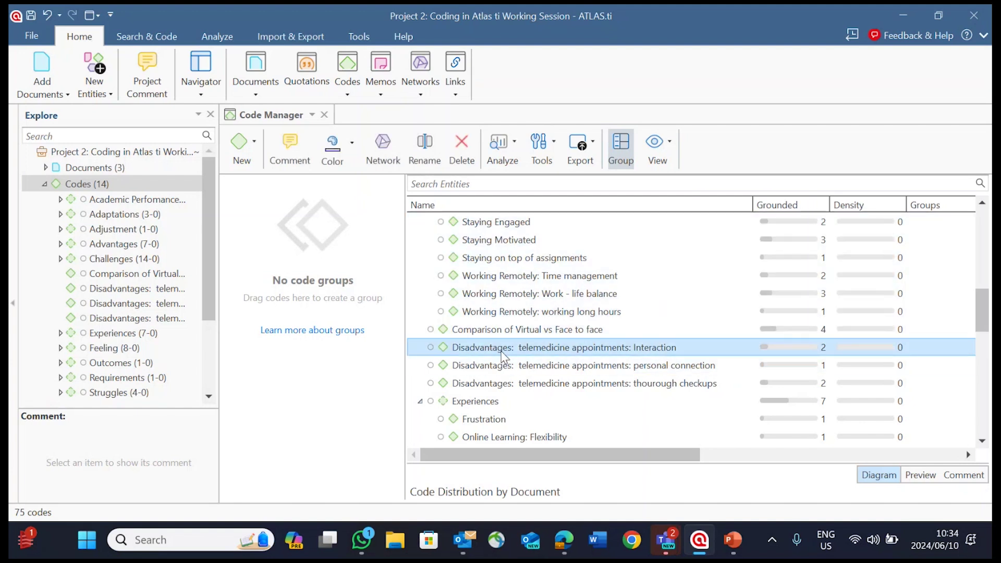
ctrl+click(502, 367)
ctrl+click(504, 385)
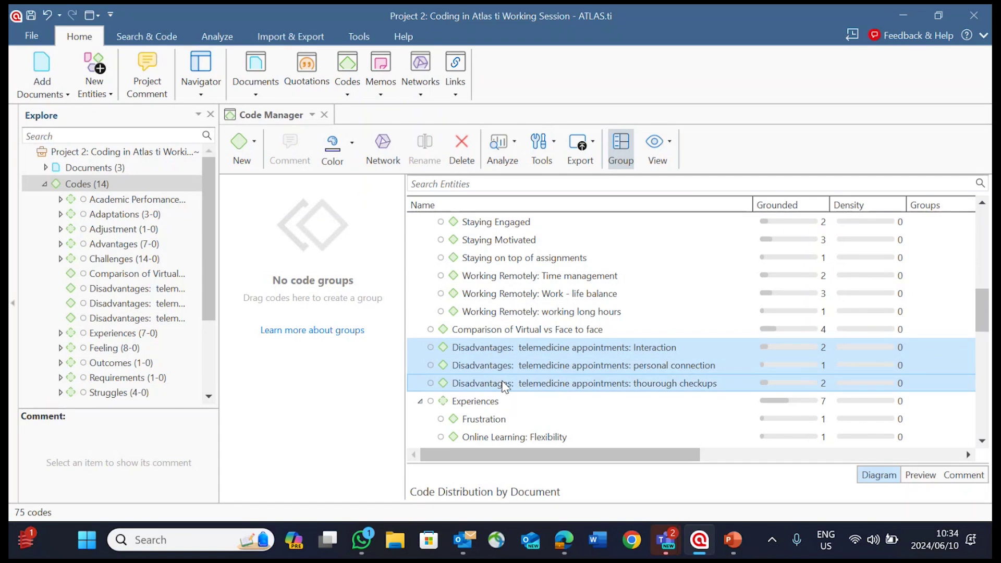
right_click(504, 386)
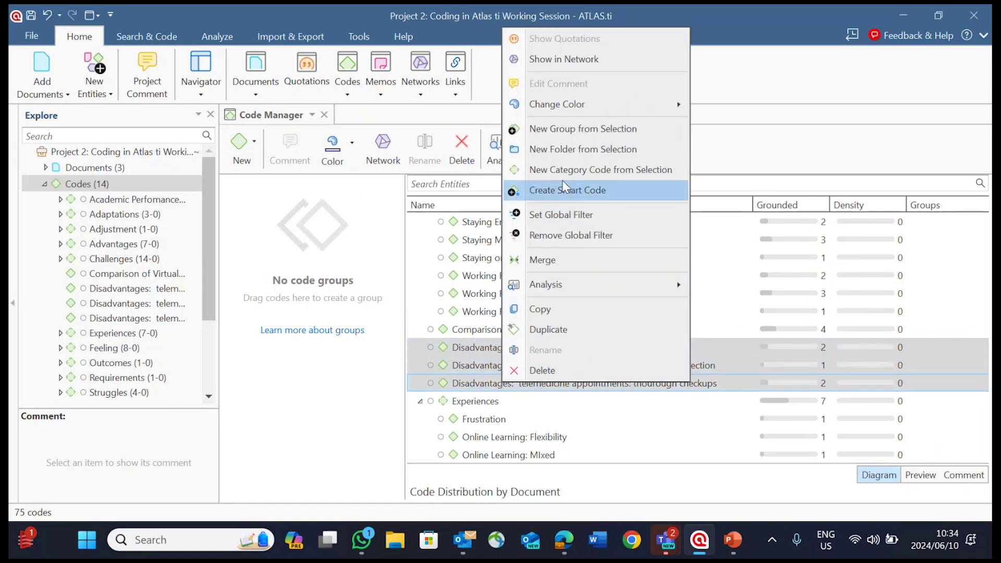
click(596, 171)
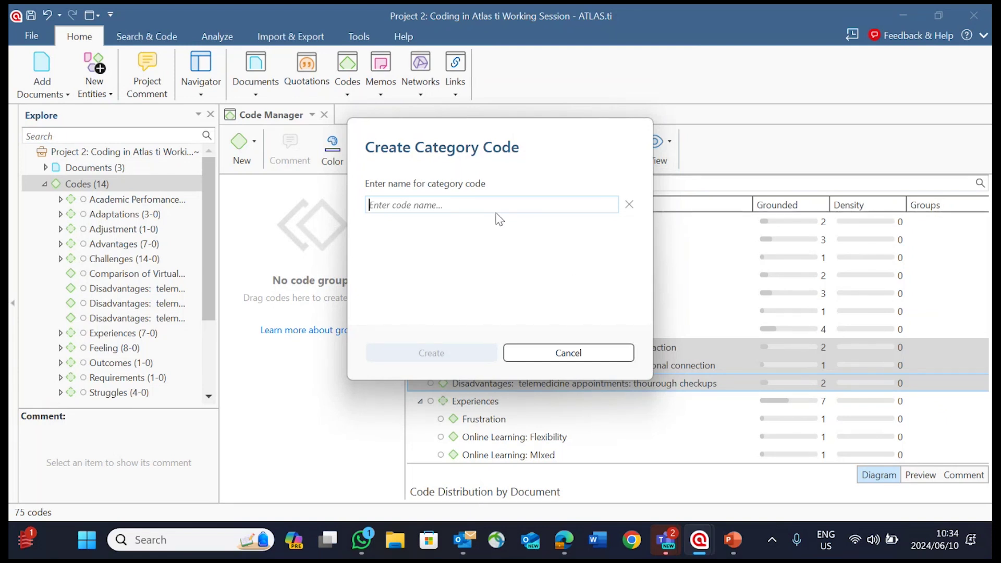
text(Dis)
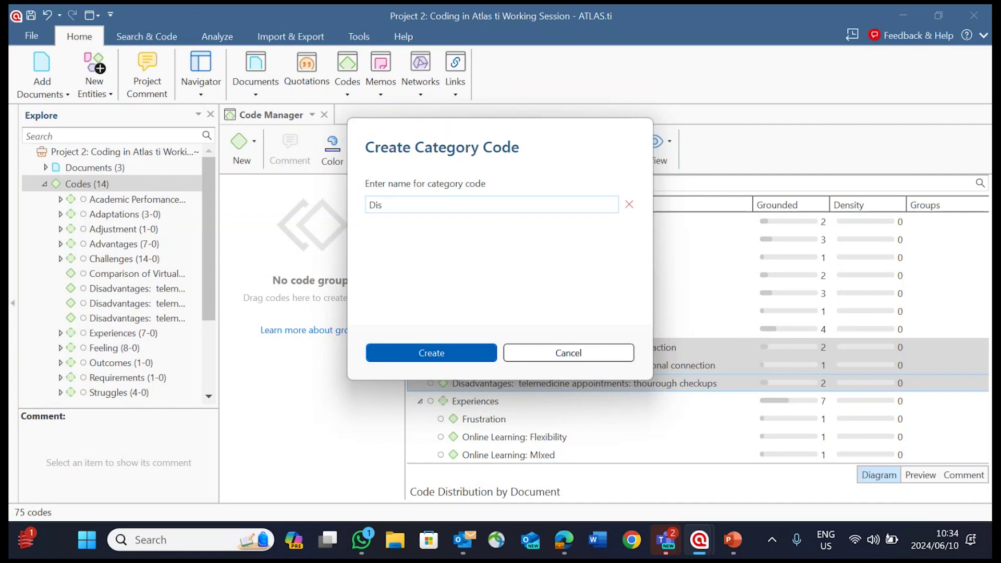
text(advantages)
click(471, 352)
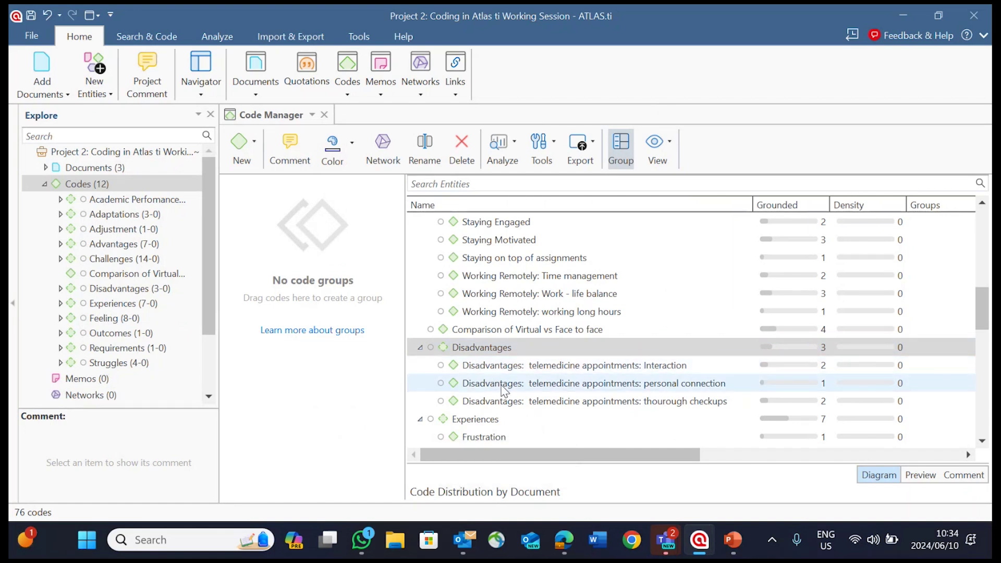
Undo the creation of the Disadvantages category code and select the separate Disadvantages code about interaction
click(489, 347)
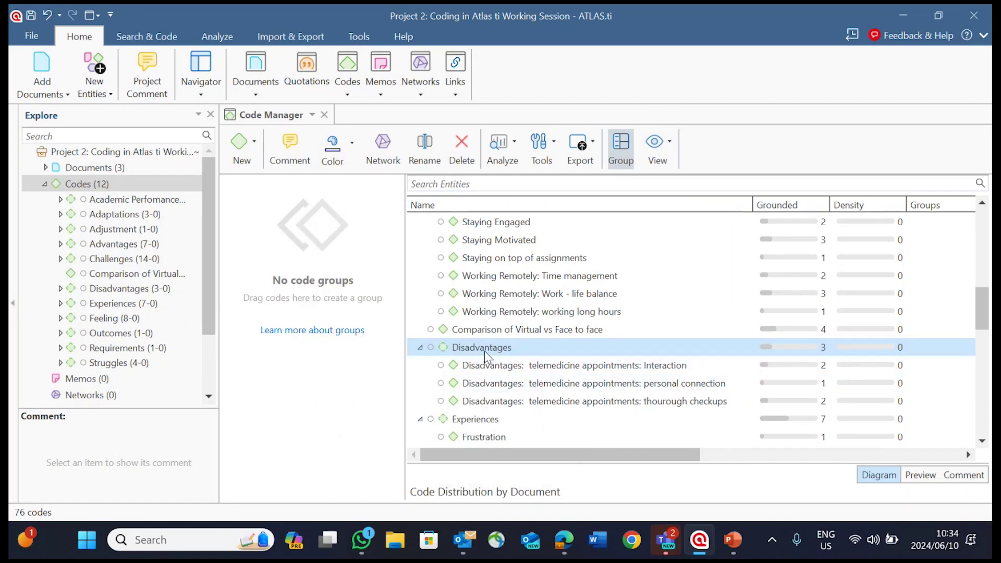
click(47, 17)
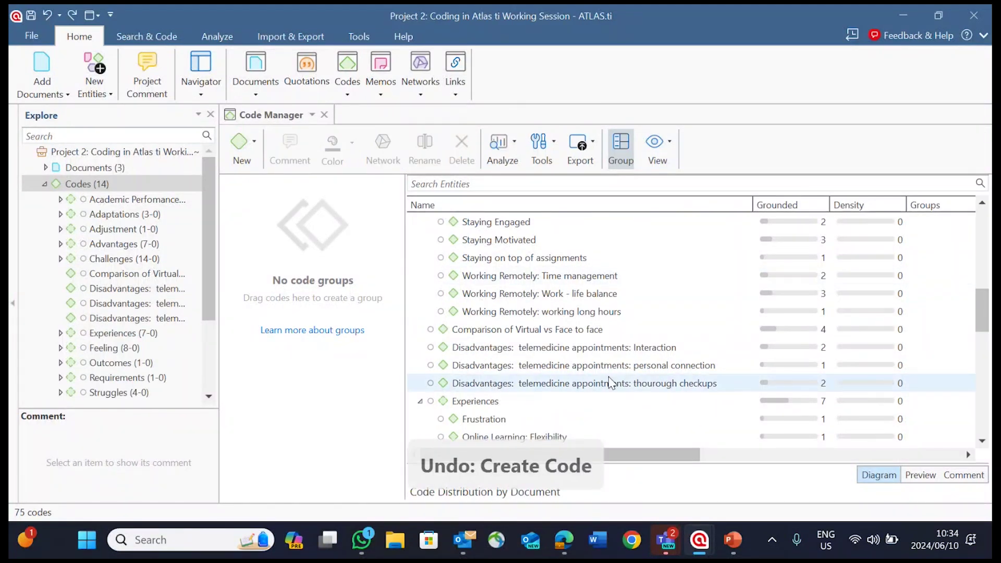
click(506, 348)
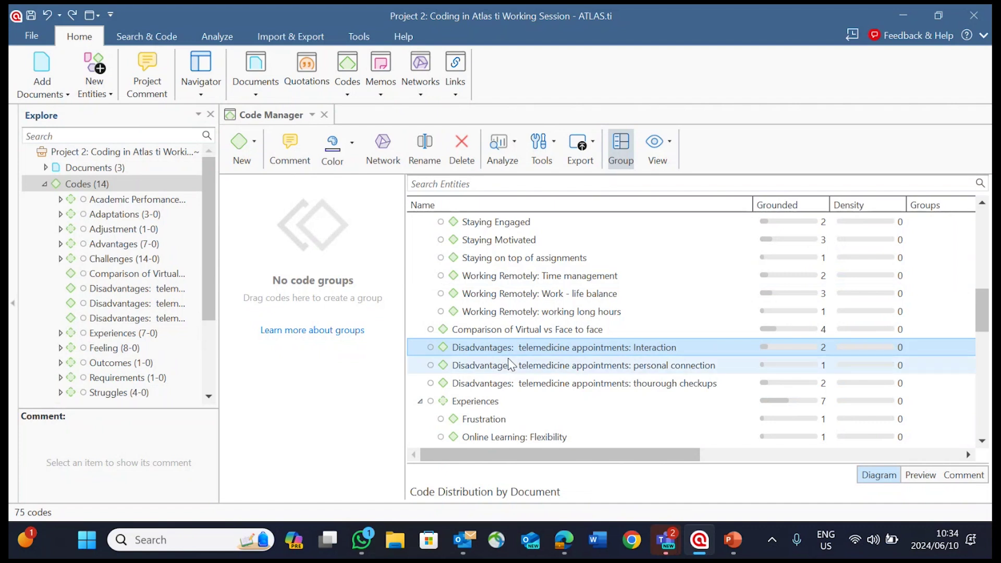
Examine how the Advantages category holds its subcodes, compared with the three separate Disadvantages codes
scroll(491, 359, up, 2)
scroll(490, 358, up, 6)
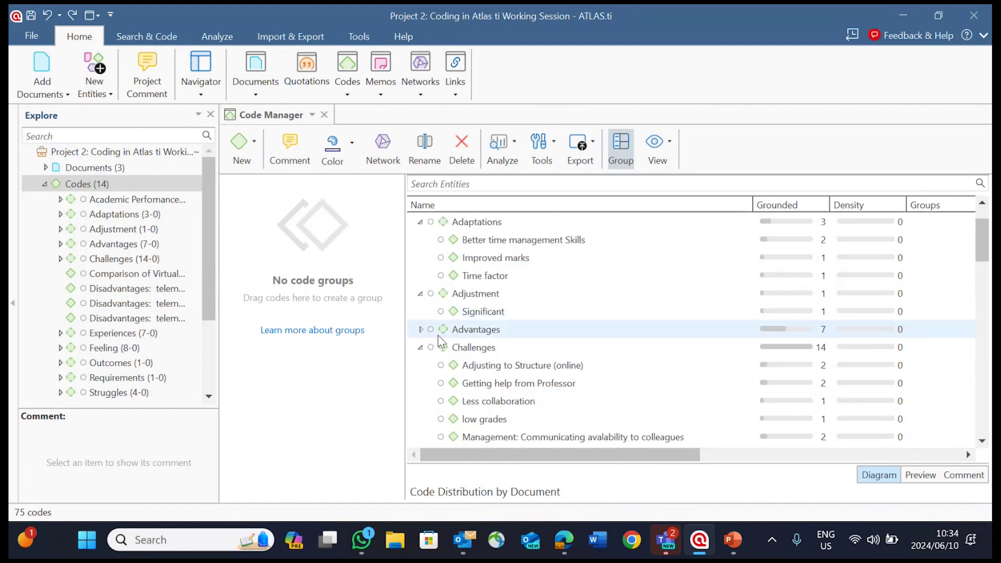
scroll(432, 319, up, 1)
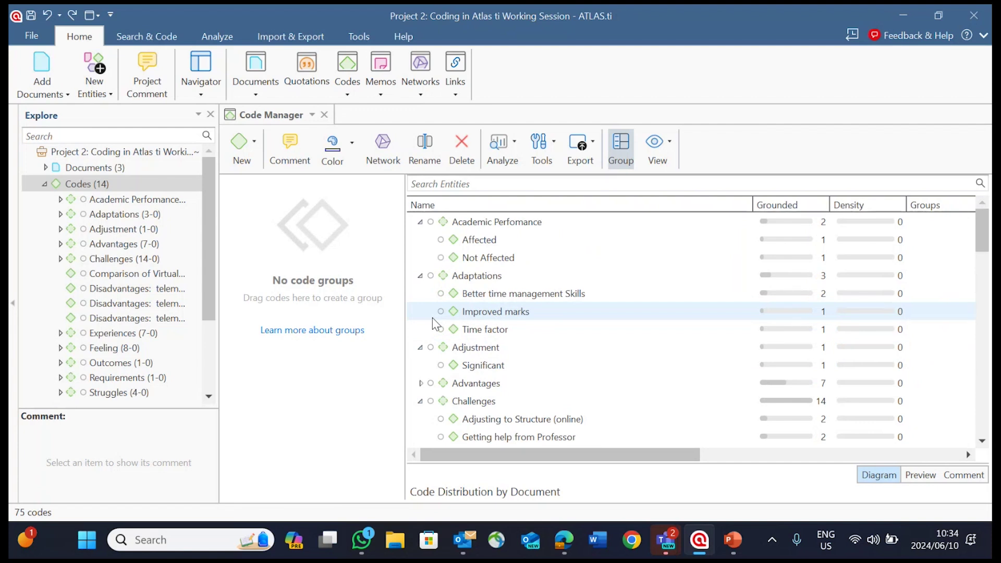
scroll(433, 319, down, 1)
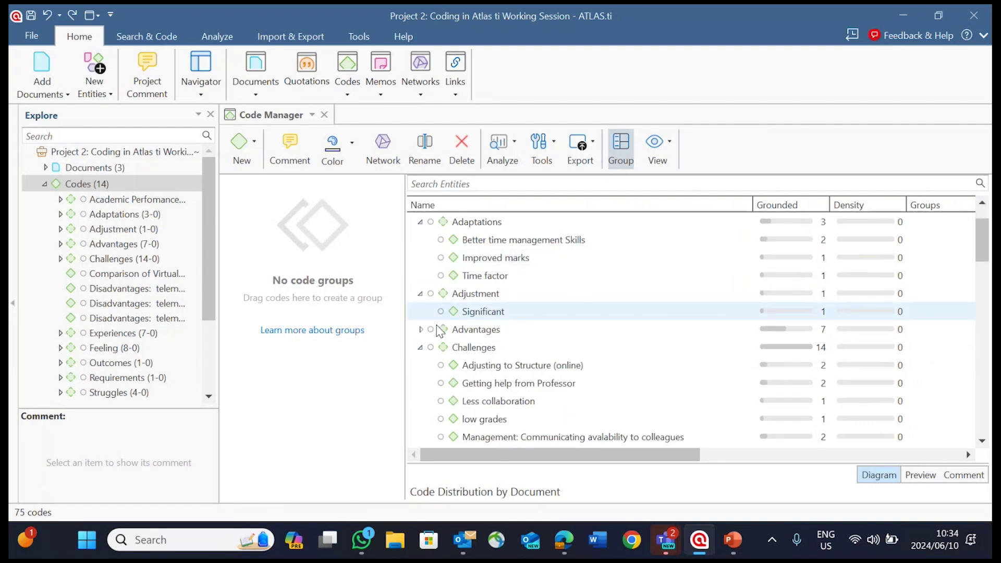
click(421, 329)
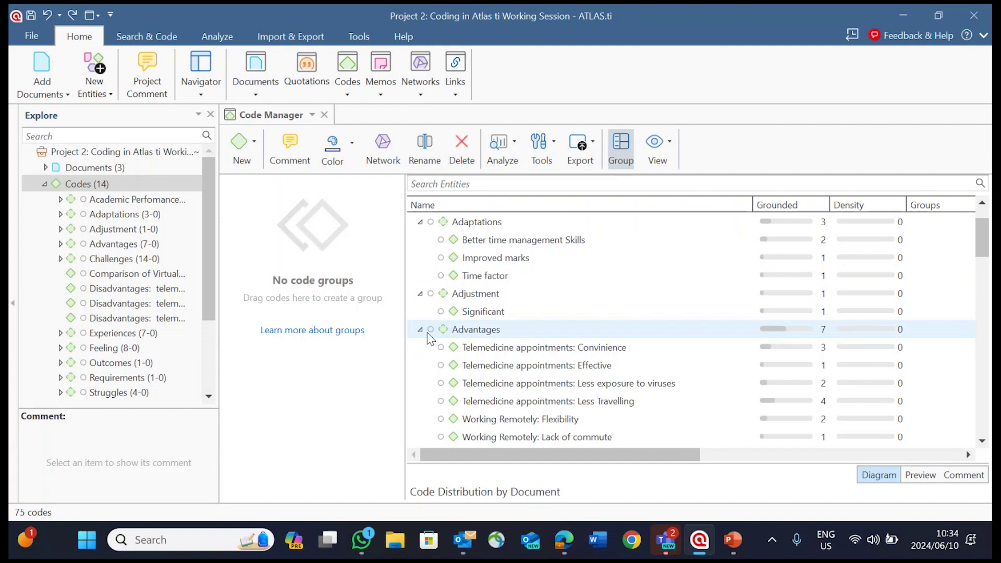
click(420, 329)
scroll(470, 344, down, 5)
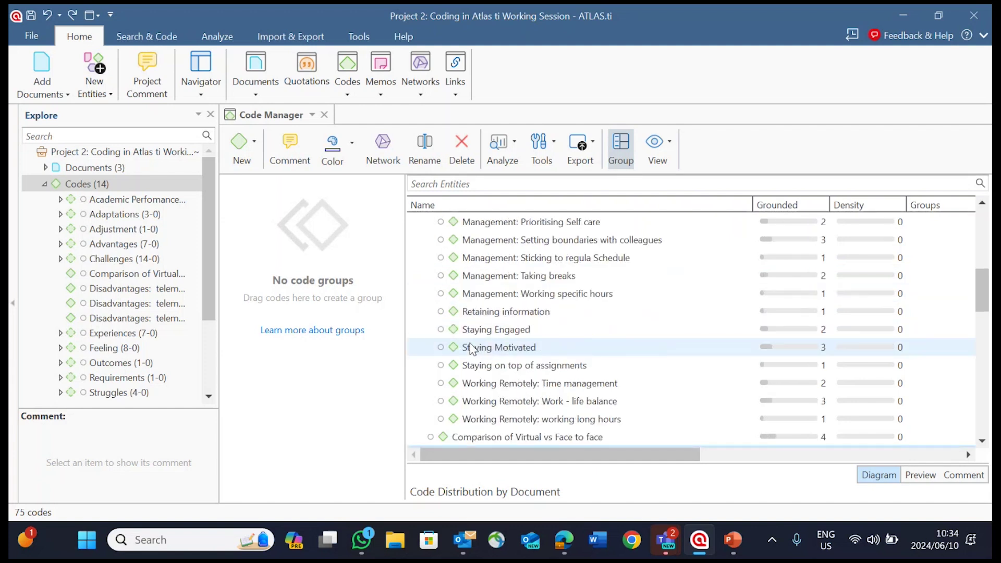
scroll(471, 348, down, 3)
scroll(510, 260, down, 1)
scroll(509, 267, up, 1)
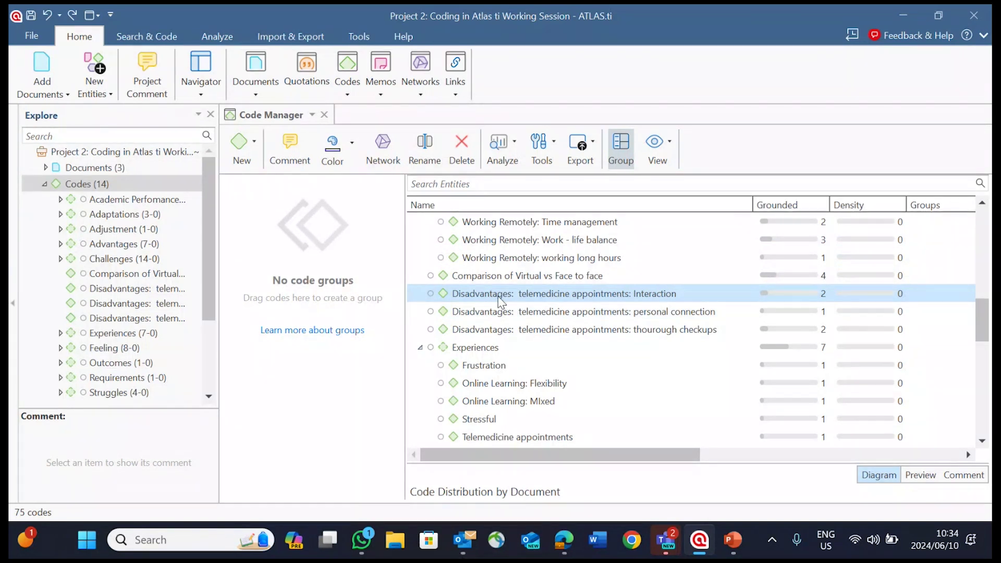
Group the three separate Disadvantages telemedicine codes under a new category code named "Disadvantages"
drag(498, 300, 501, 335)
right_click(500, 336)
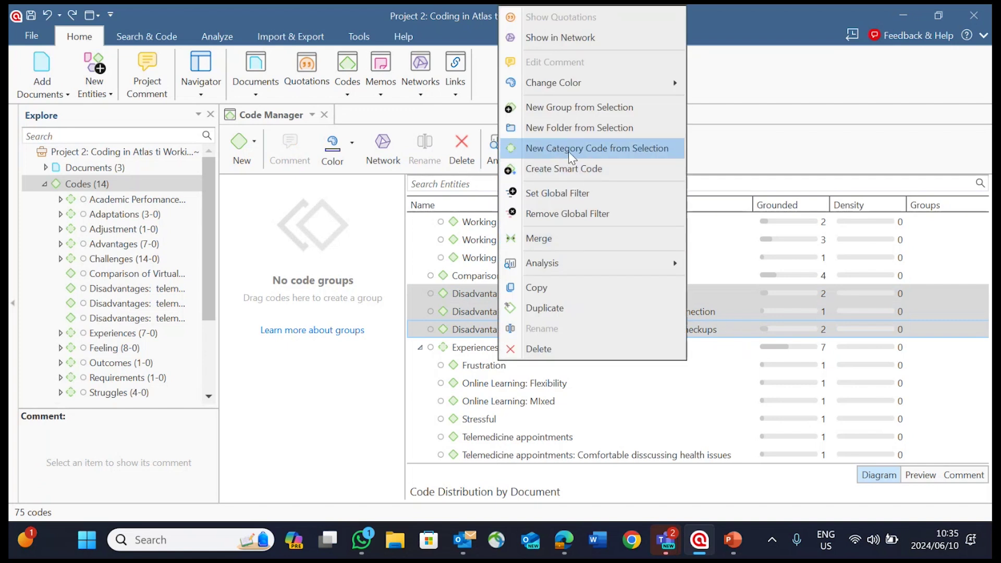
click(618, 156)
text(D)
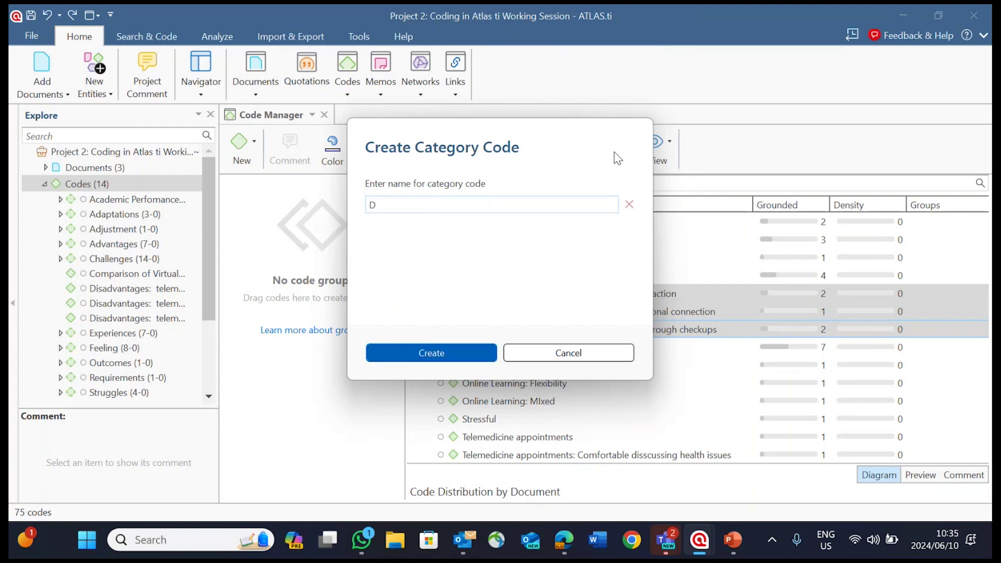
text(isadvantages)
click(431, 353)
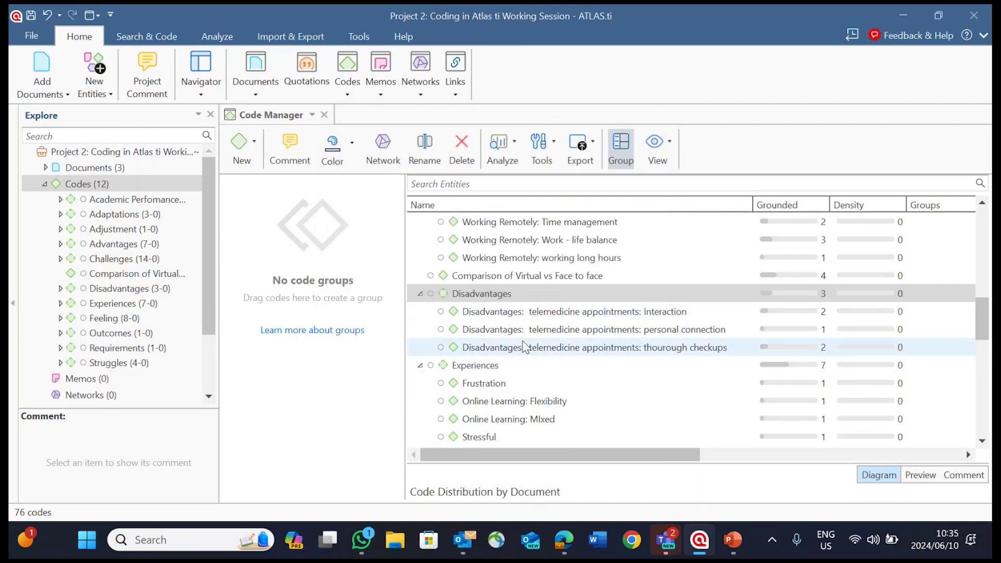
click(499, 297)
Review the Experiences subcodes, from Frustration and Online Learning through the Telemedicine appointments ones, for codes that belong elsewhere
scroll(499, 303, down, 1)
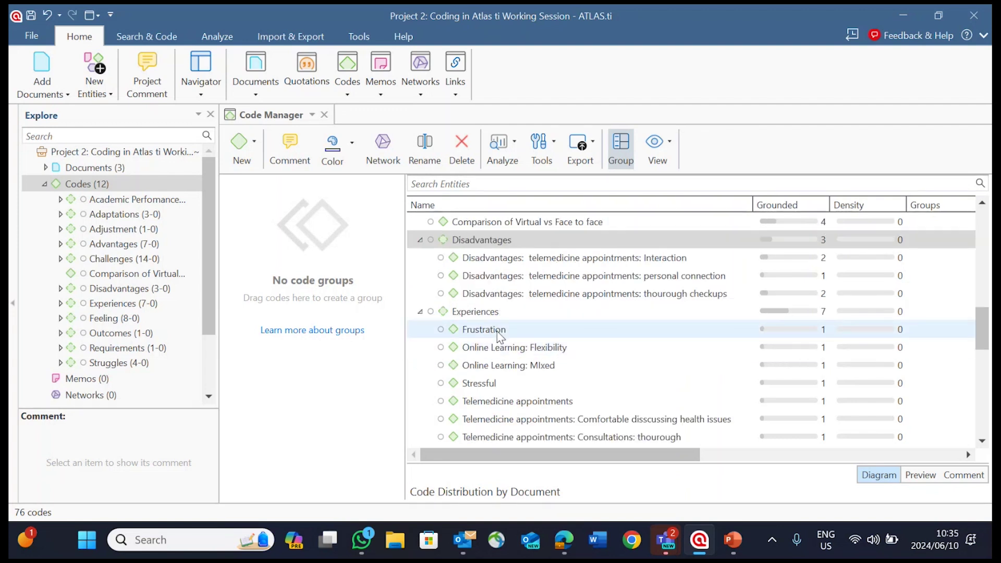
scroll(544, 348, down, 1)
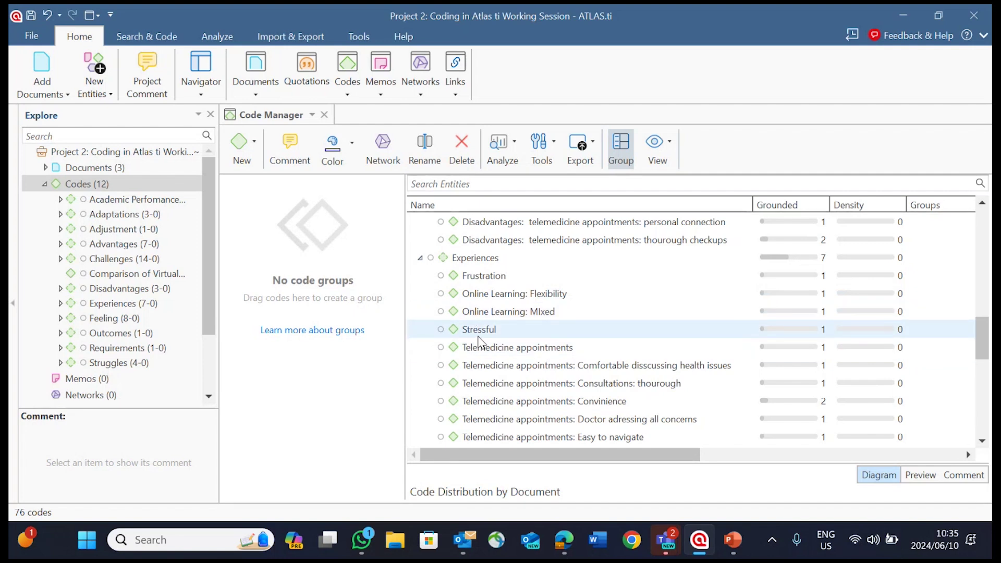
scroll(477, 344, down, 3)
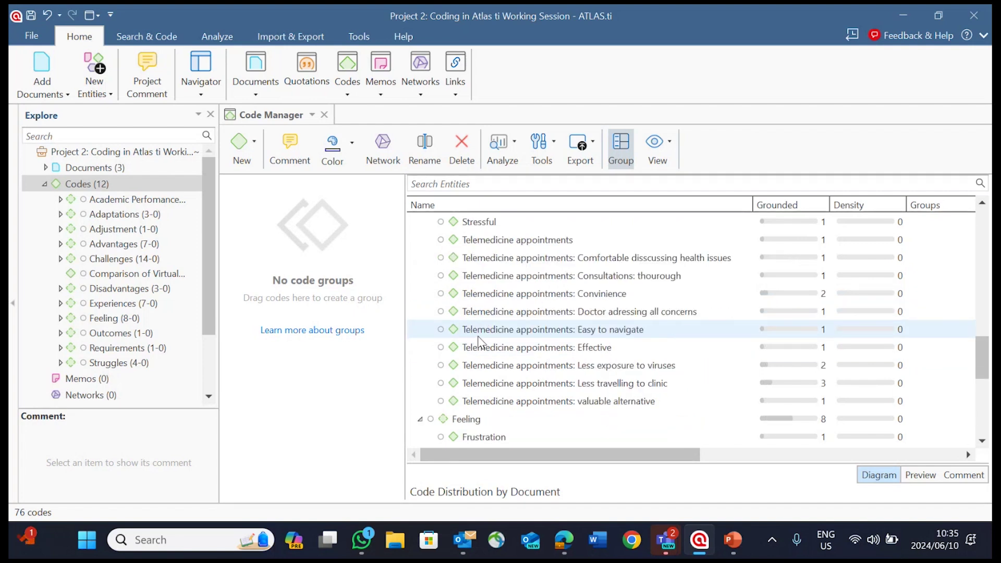
scroll(478, 360, up, 1)
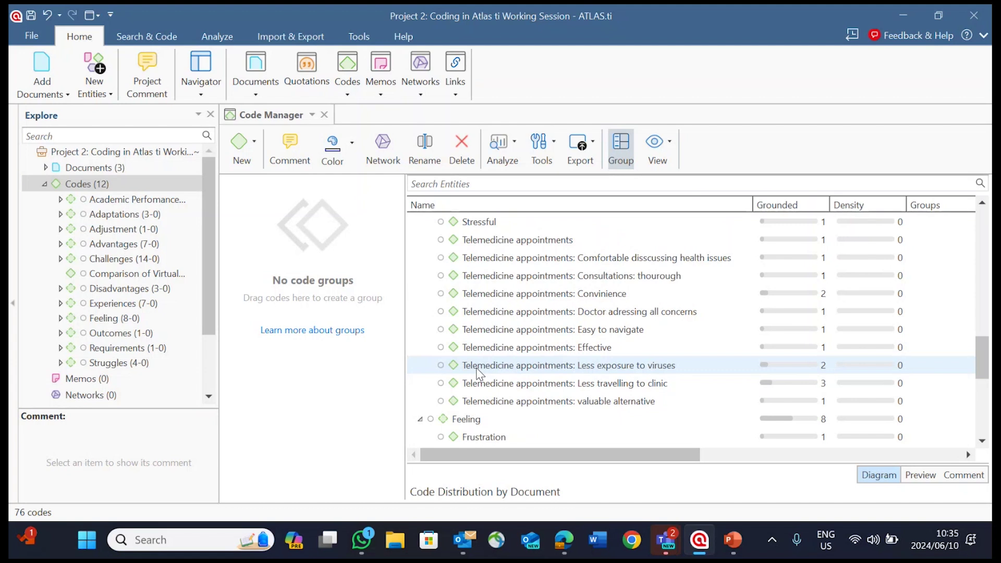
scroll(476, 367, up, 1)
scroll(502, 305, up, 2)
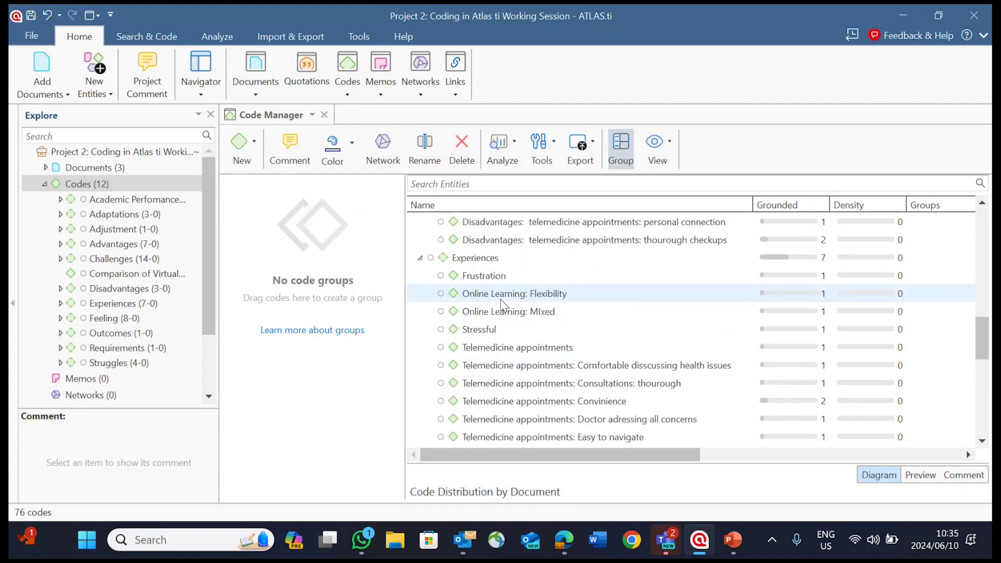
scroll(504, 313, down, 2)
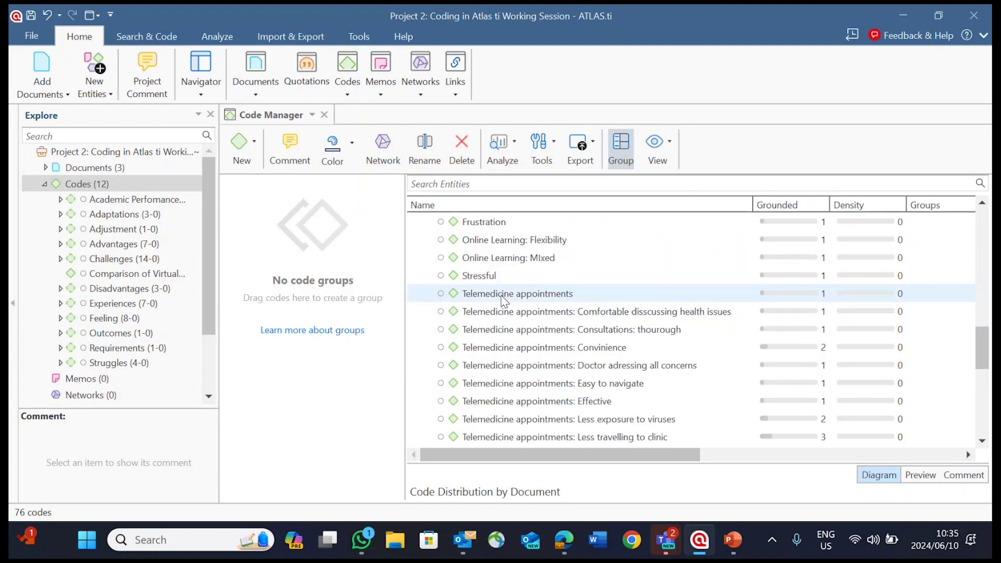
scroll(502, 283, down, 1)
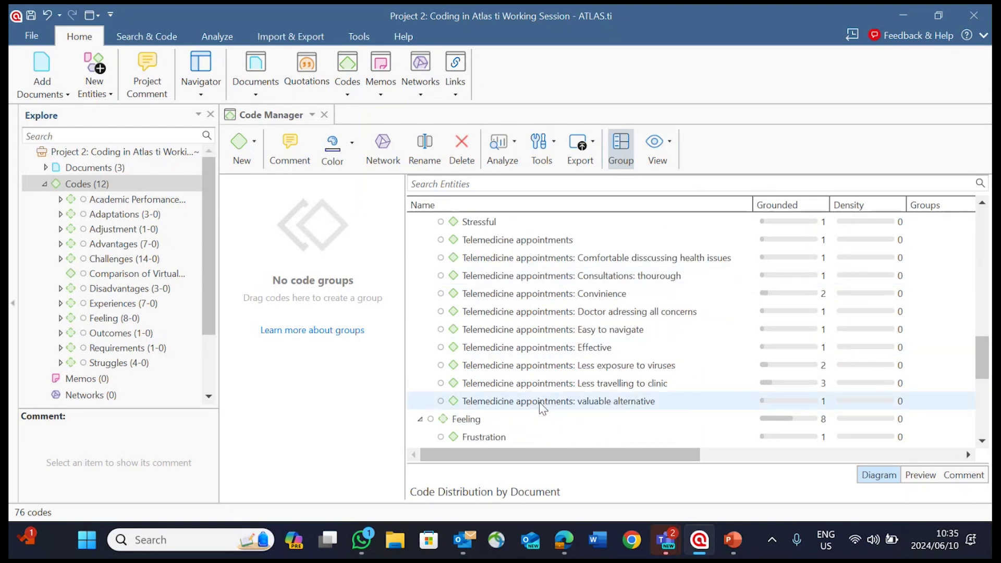
scroll(539, 403, up, 2)
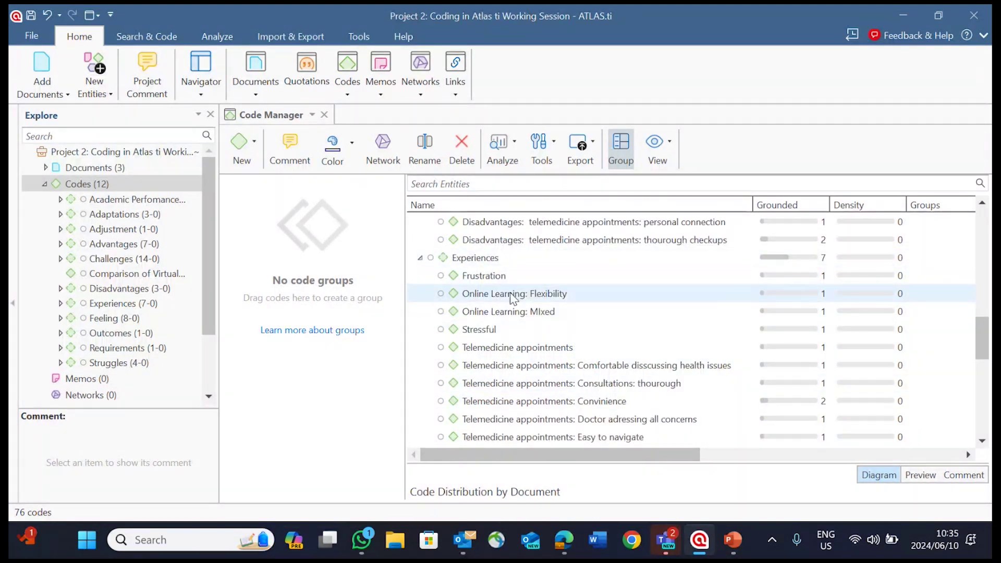
scroll(500, 290, down, 1)
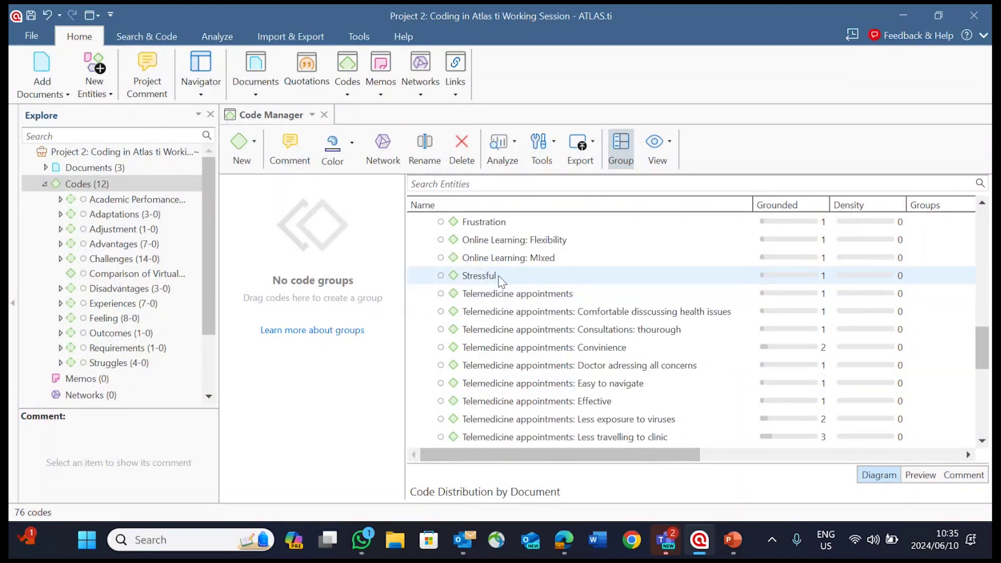
scroll(502, 283, down, 1)
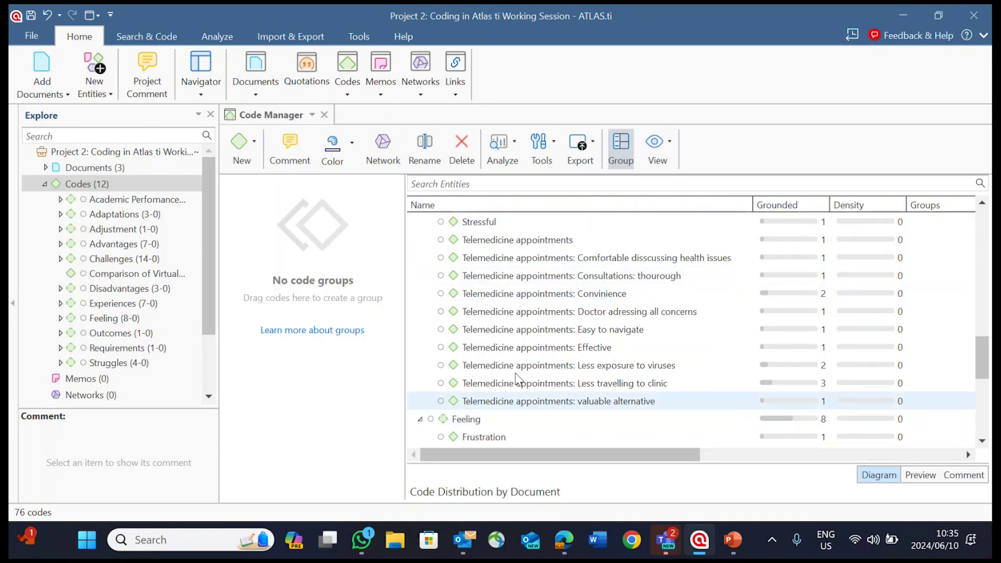
Move the Stressful subcode from Experiences to the Feeling category
drag(478, 222, 486, 422)
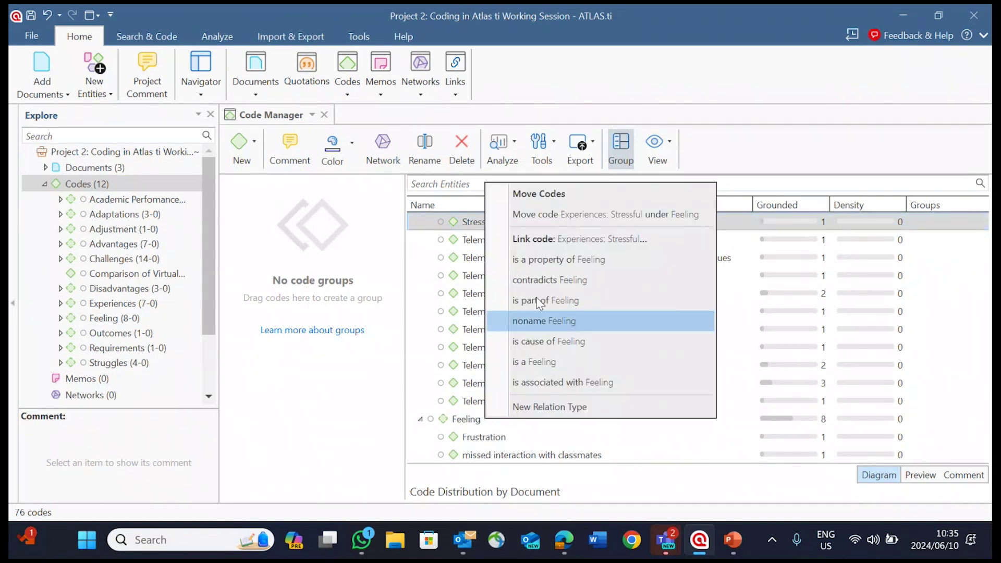
click(596, 214)
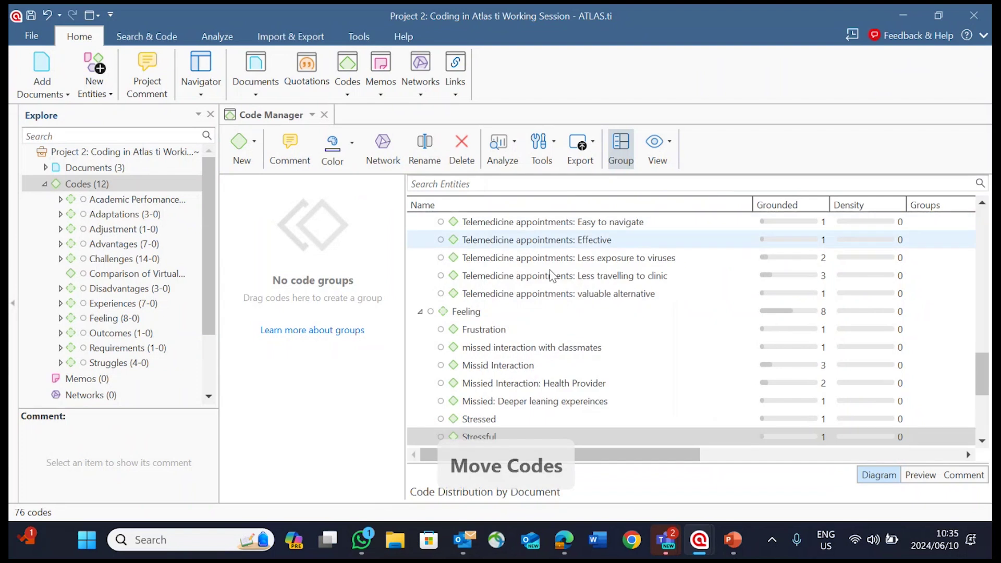
scroll(469, 350, up, 4)
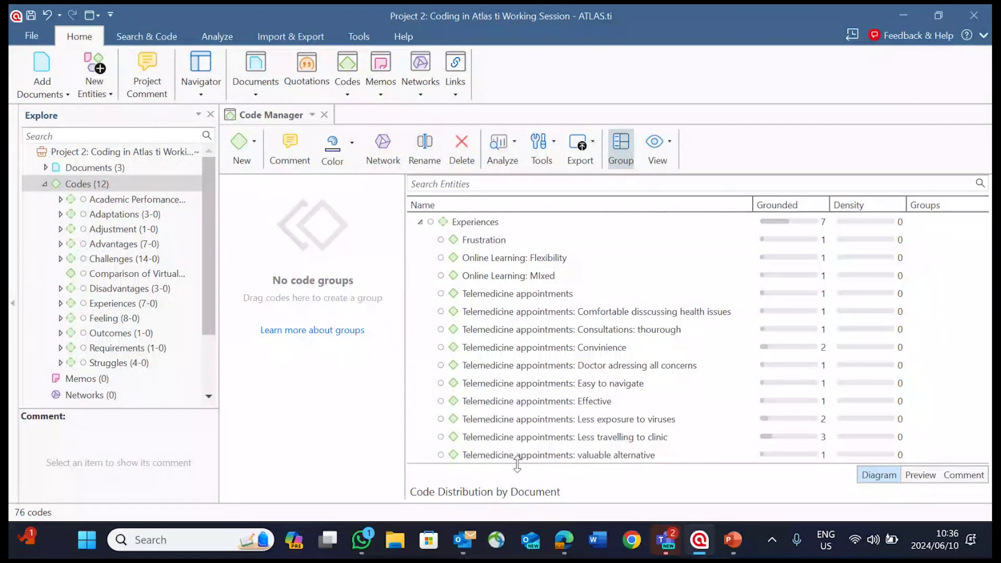
Move the Frustration subcode from Experiences to the Feeling category
scroll(511, 423, down, 1)
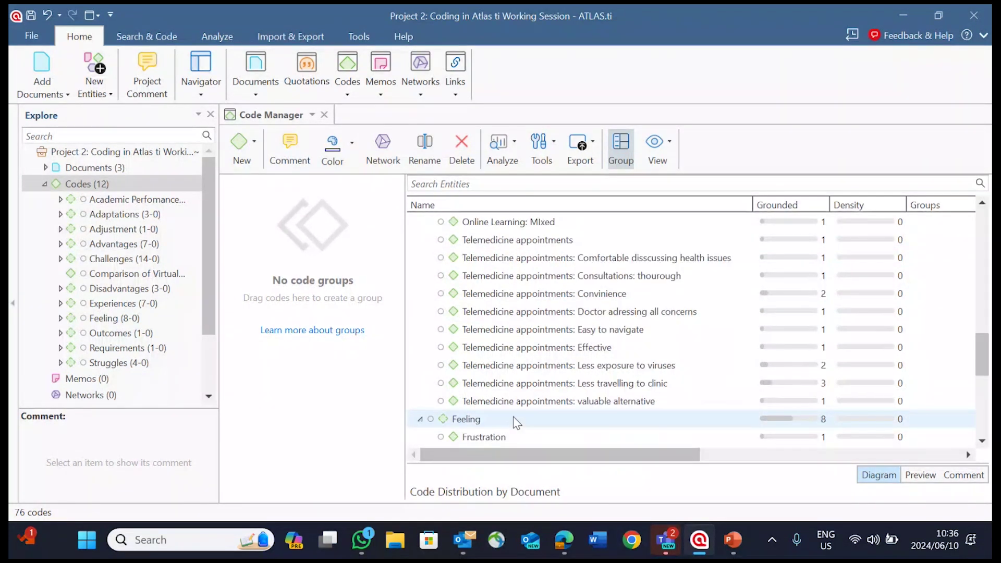
scroll(535, 298, up, 1)
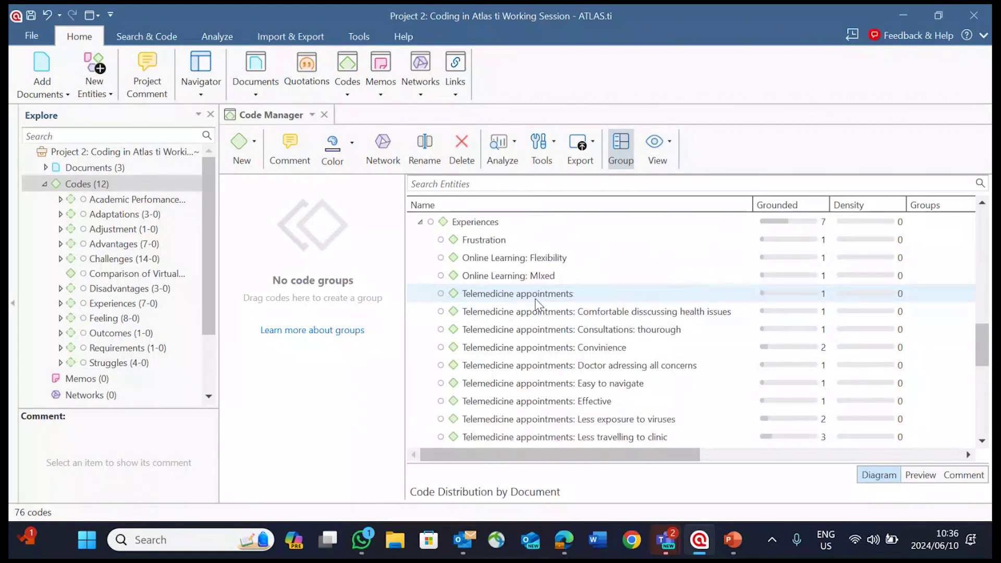
drag(484, 241, 495, 444)
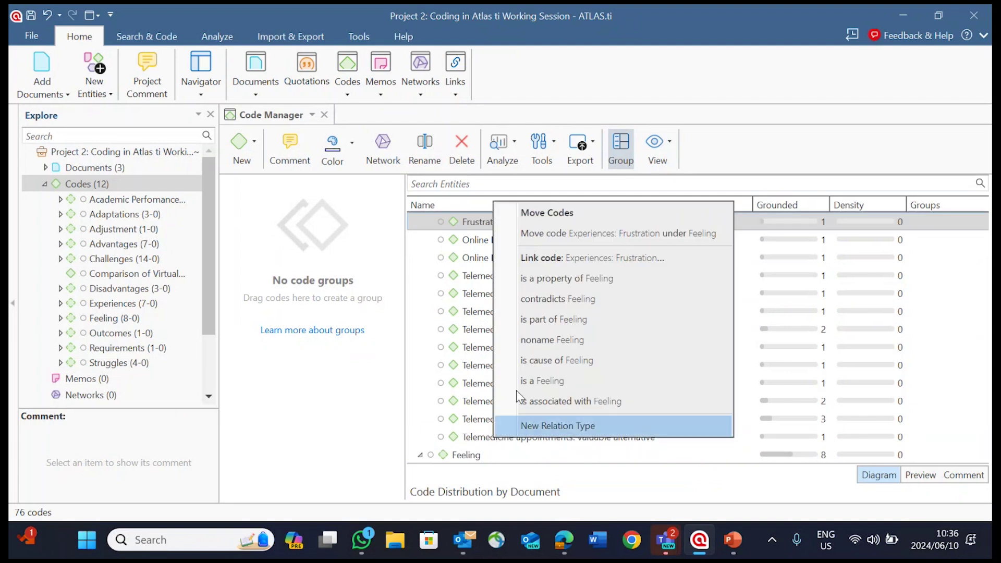
click(568, 235)
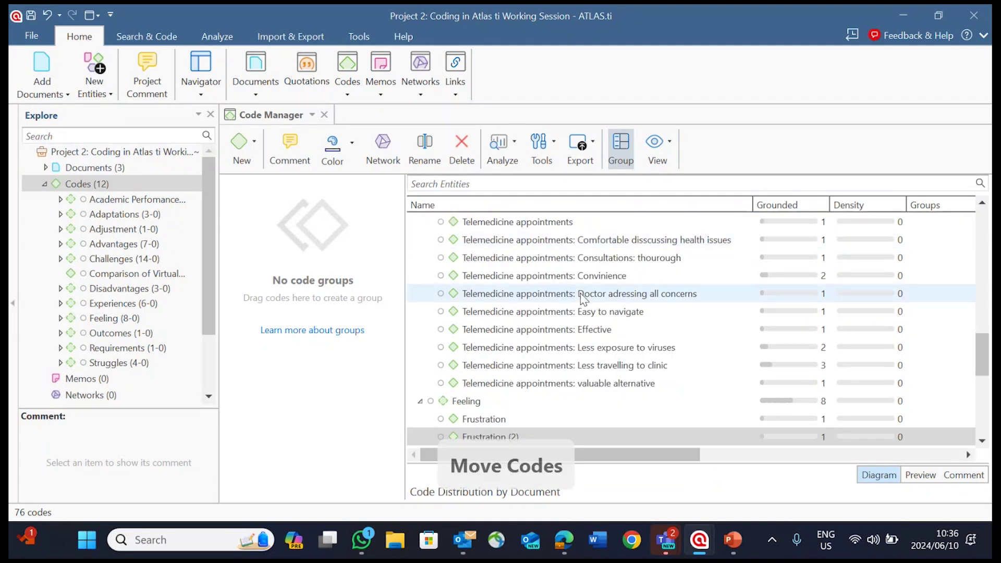
scroll(582, 343, down, 1)
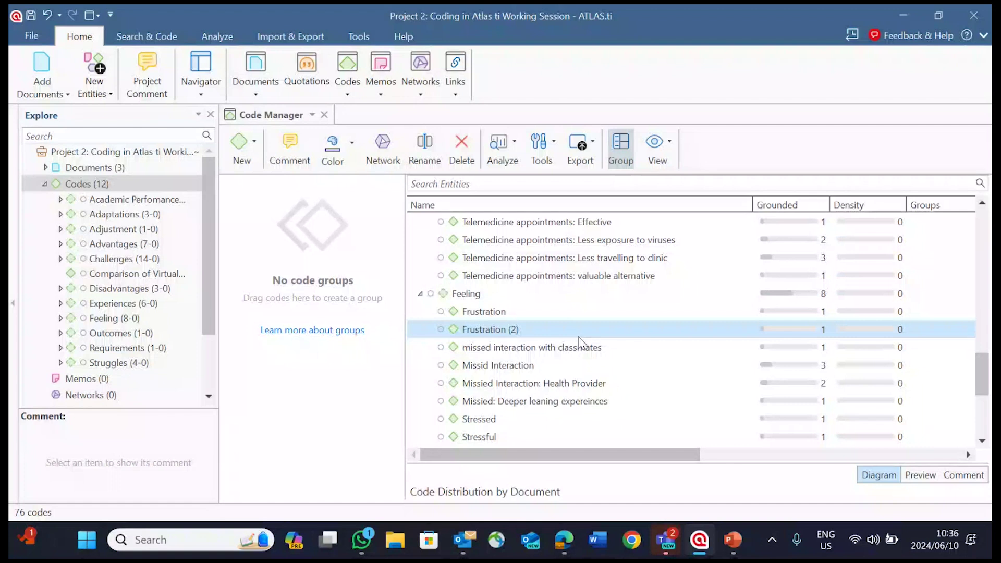
scroll(576, 346, down, 1)
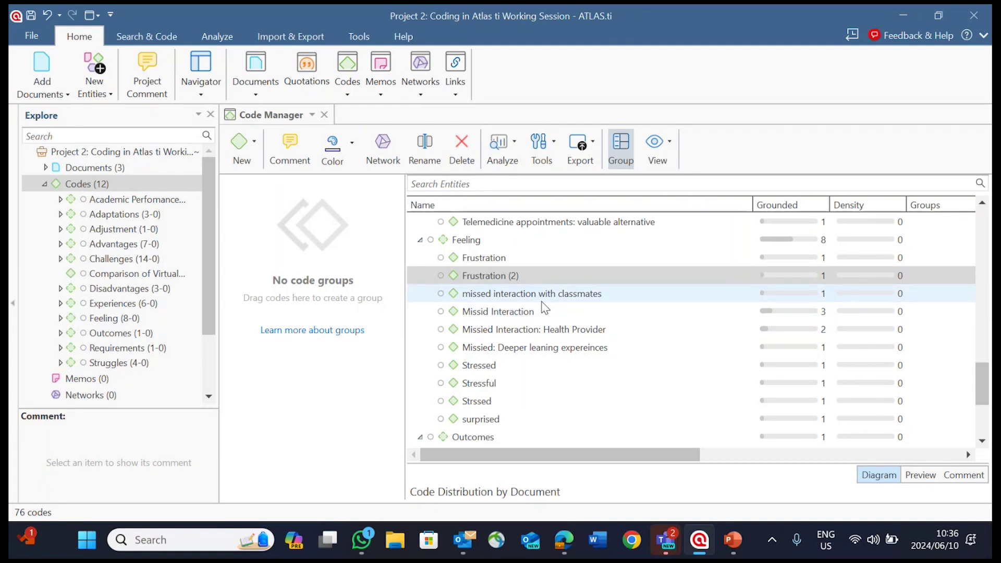
click(505, 296)
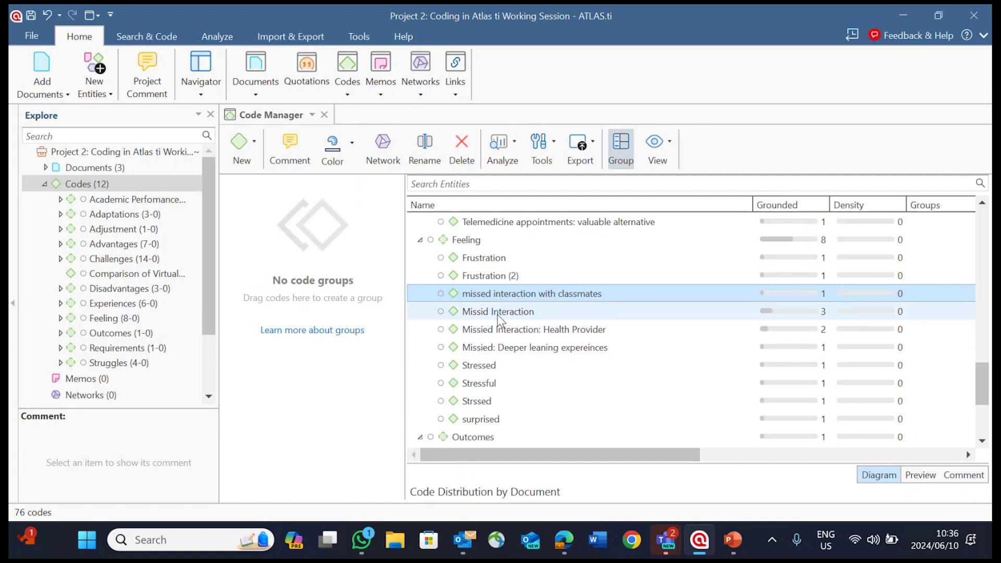
ctrl+click(498, 312)
ctrl+click(495, 329)
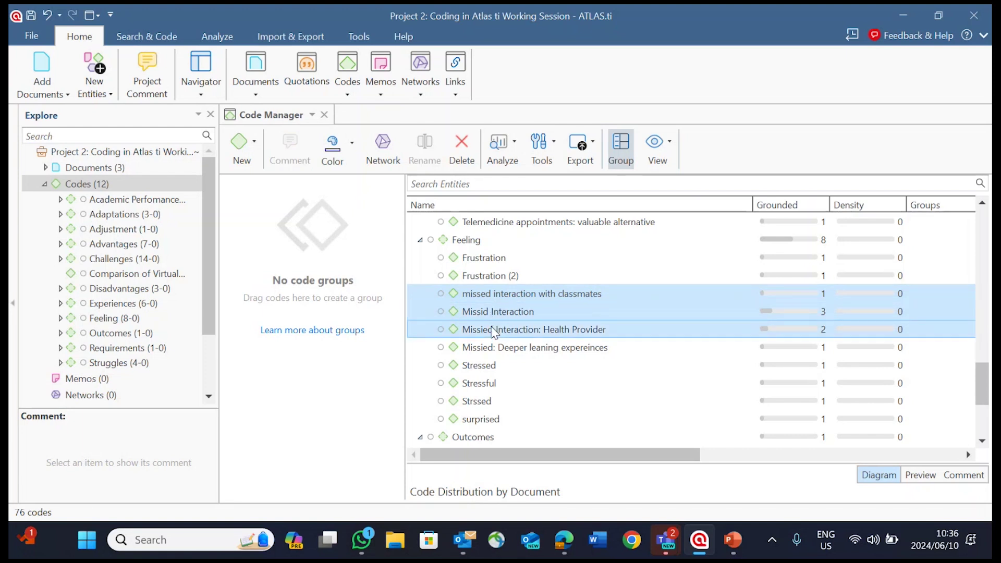
right_click(493, 330)
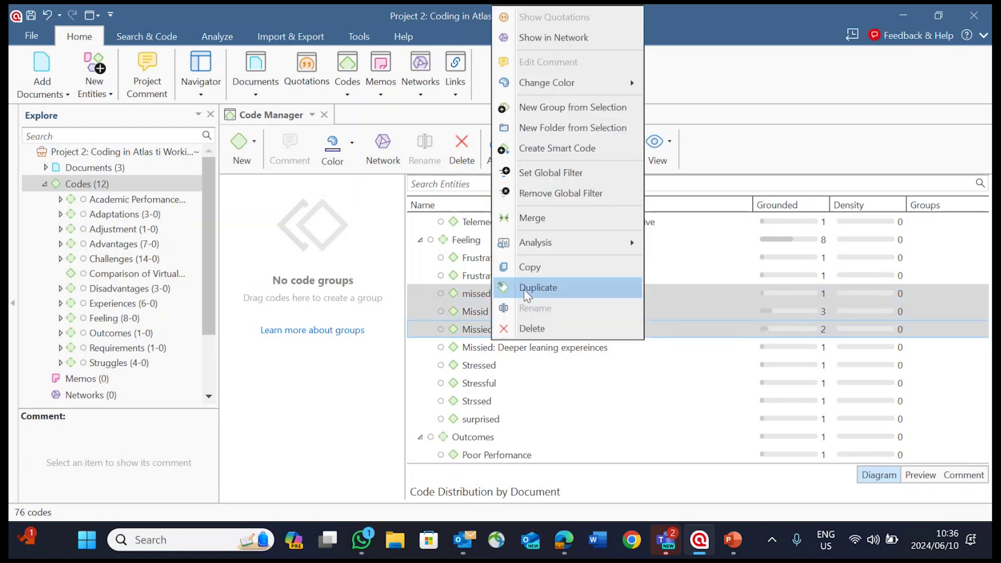
click(615, 384)
Merge the Stressful subcode into Stressed within the Feeling category
scroll(605, 390, down, 2)
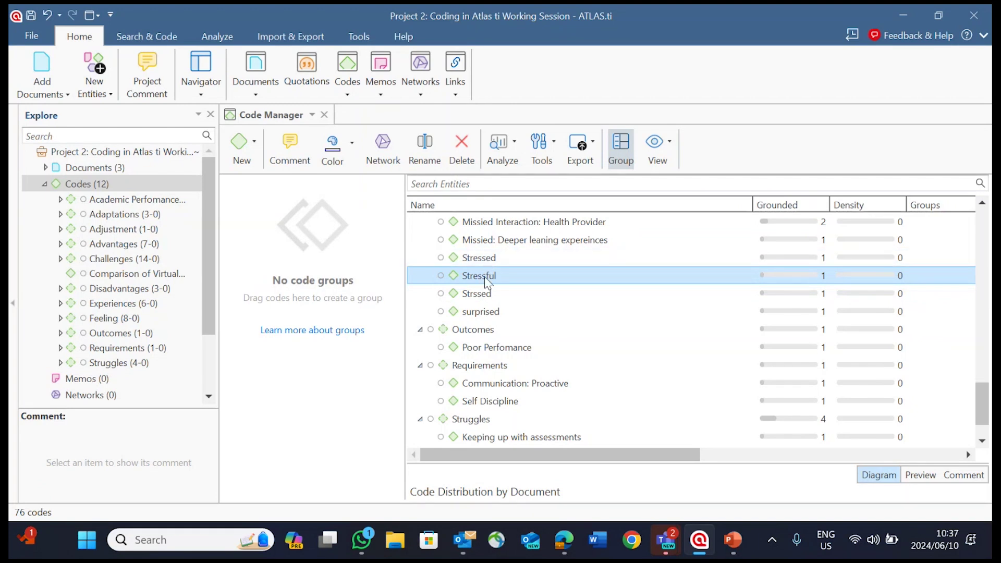
mouse_move(488, 282)
mouse_down()
mouse_move(486, 261)
mouse_move(488, 286)
mouse_up()
right_click(474, 281)
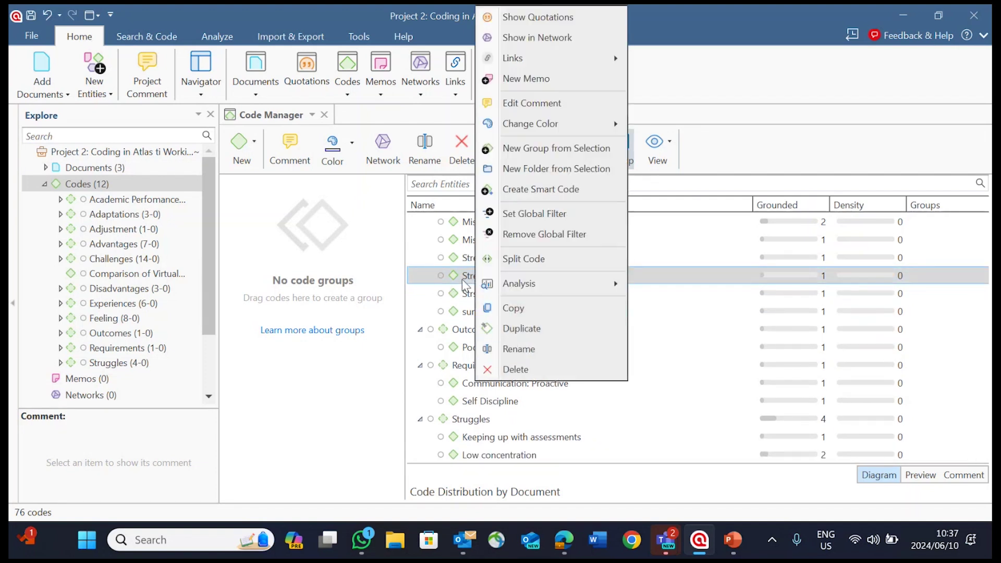
click(465, 285)
drag(488, 277, 486, 261)
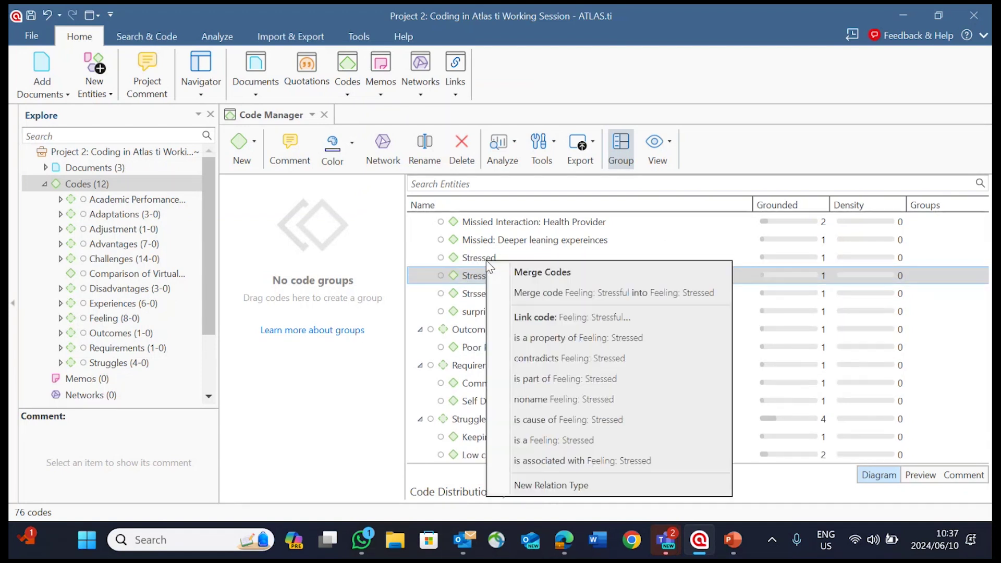
click(545, 296)
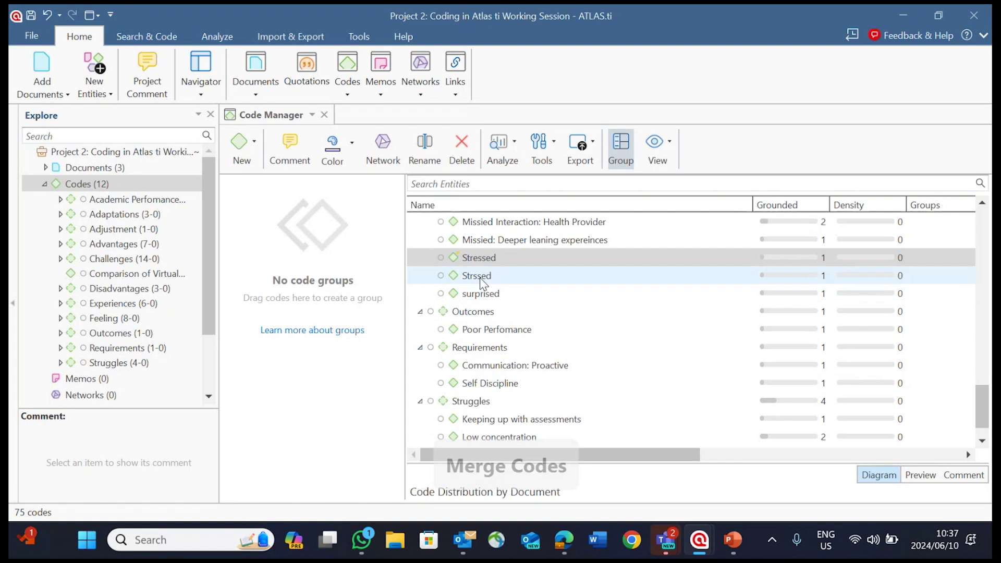
Merge the misspelled Strssed subcode into Stressed within the Feeling category
click(456, 277)
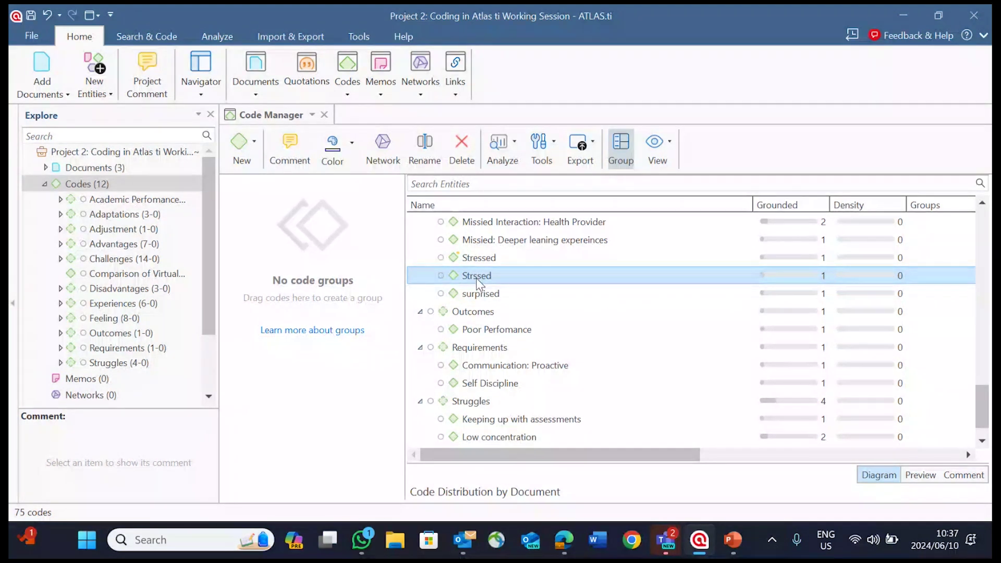
drag(476, 277, 480, 263)
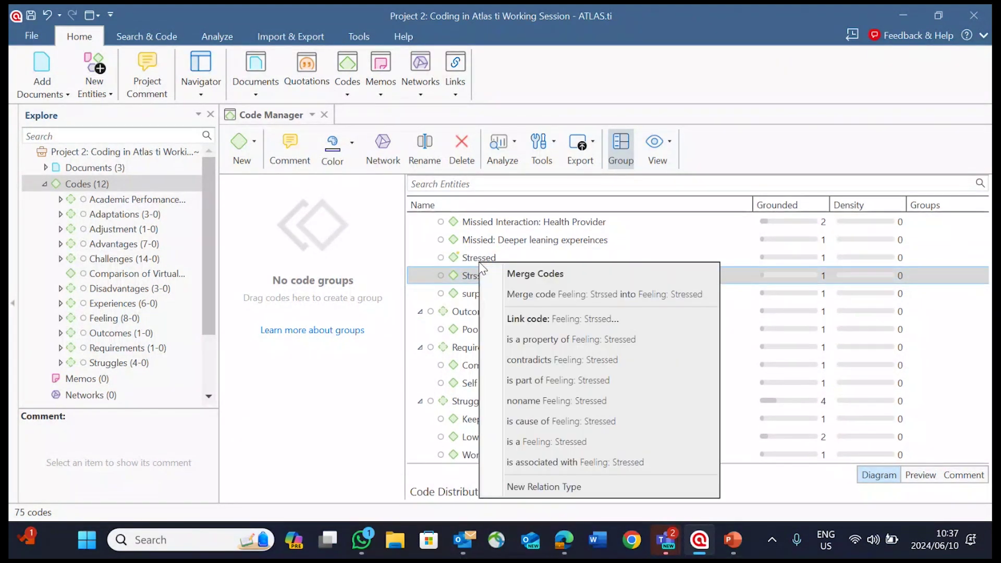
click(574, 293)
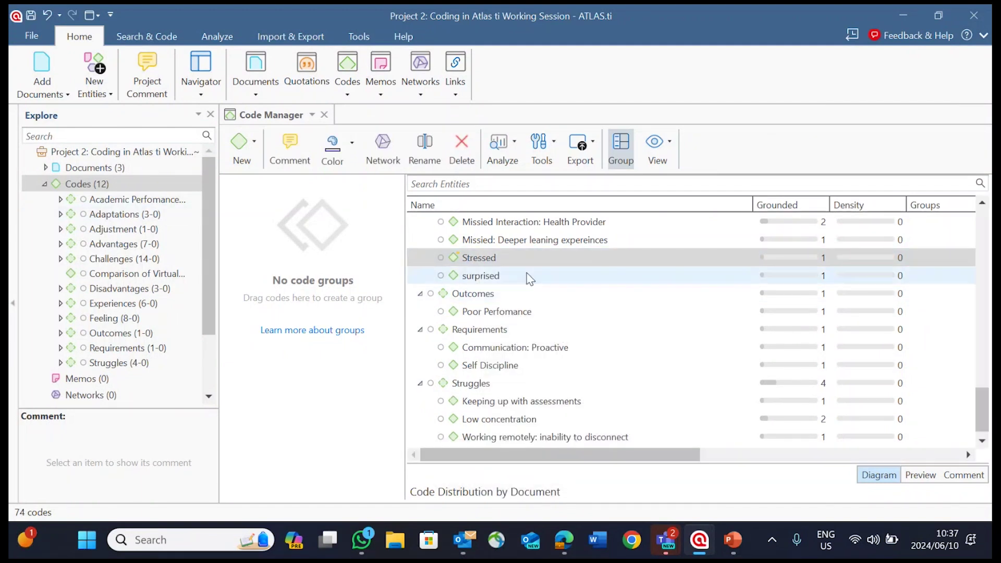
scroll(529, 279, up, 3)
scroll(530, 279, down, 2)
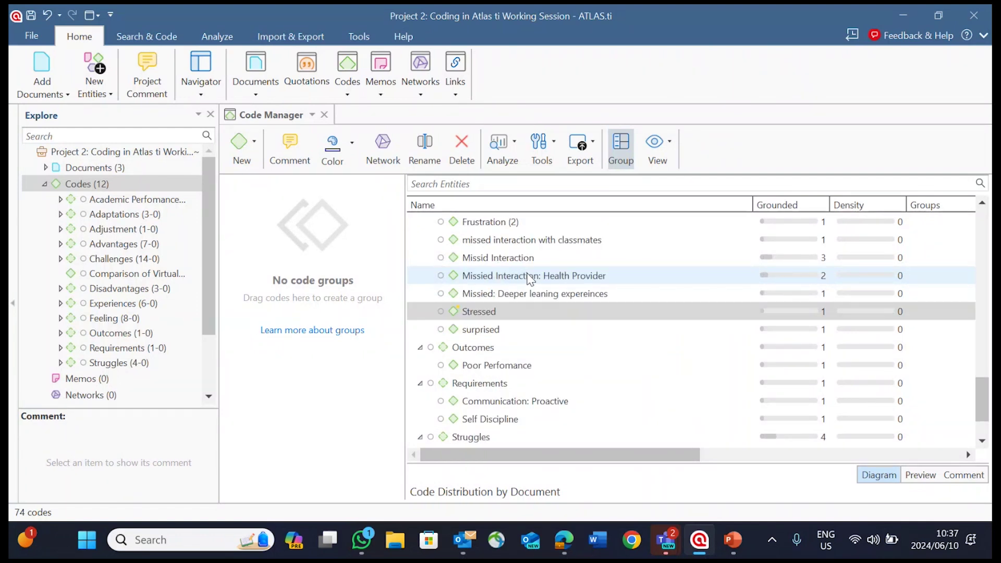
scroll(531, 280, down, 1)
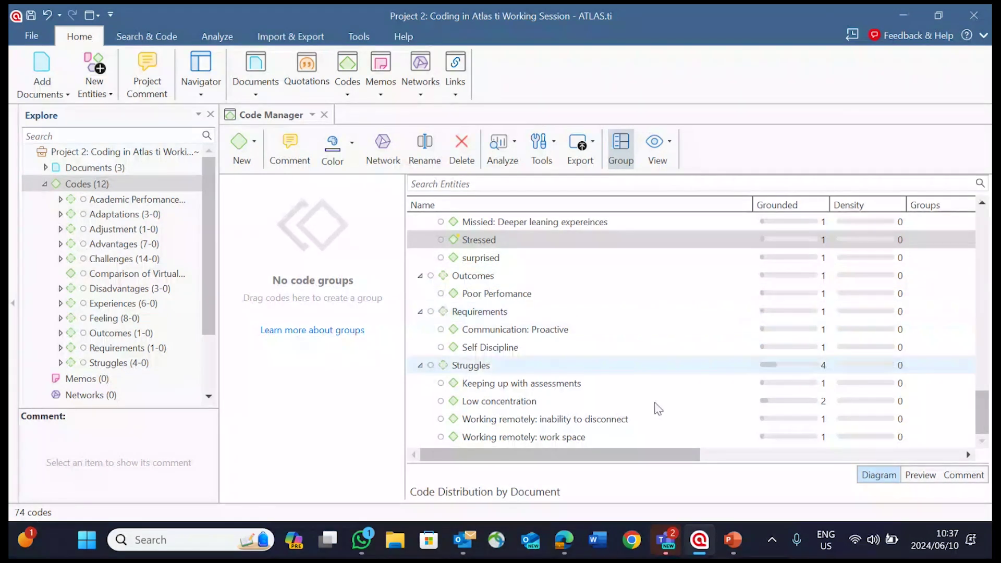
click(670, 548)
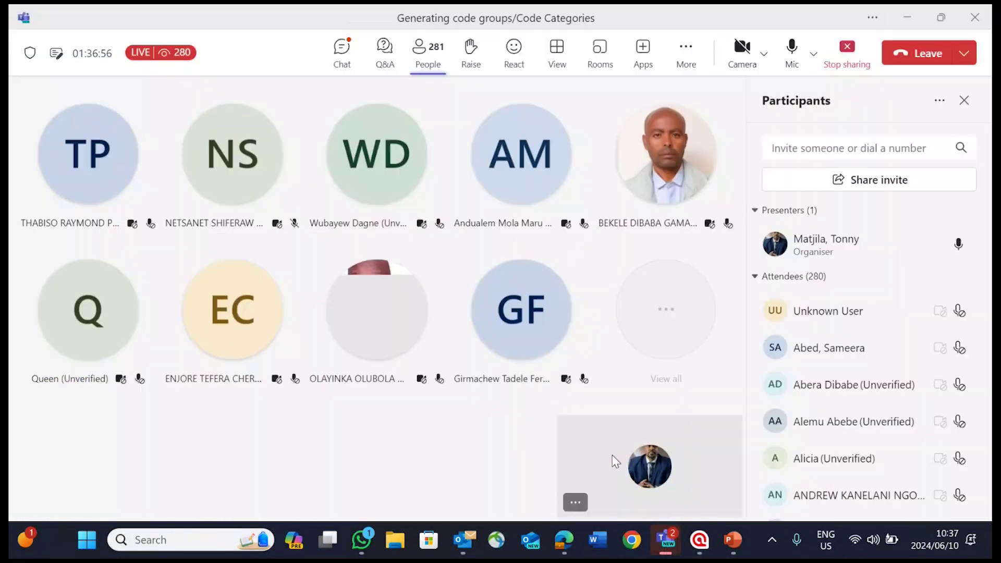
click(908, 18)
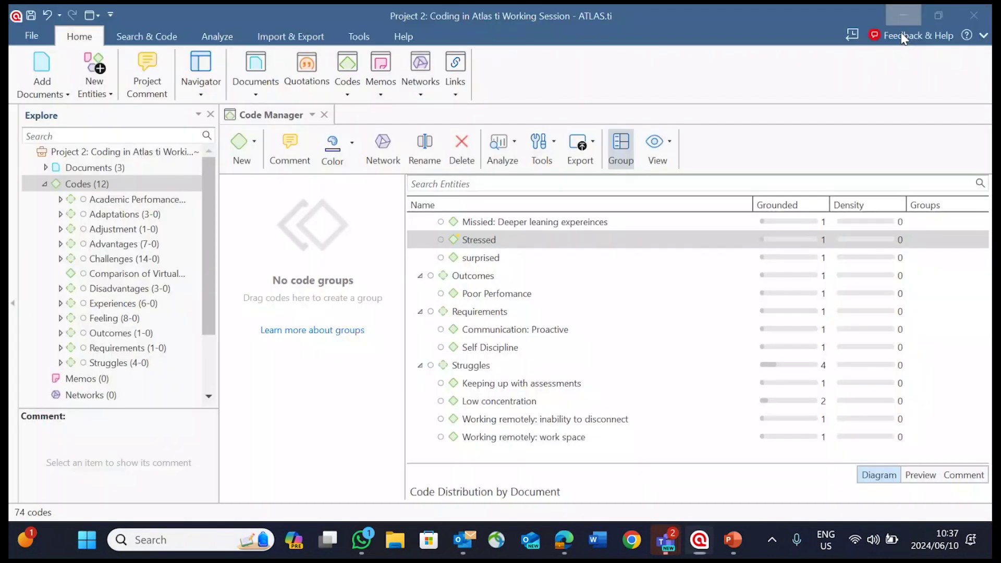
Switch to PowerPoint and present the TO DO slide, advancing to the CODE GROUPS slide
click(733, 540)
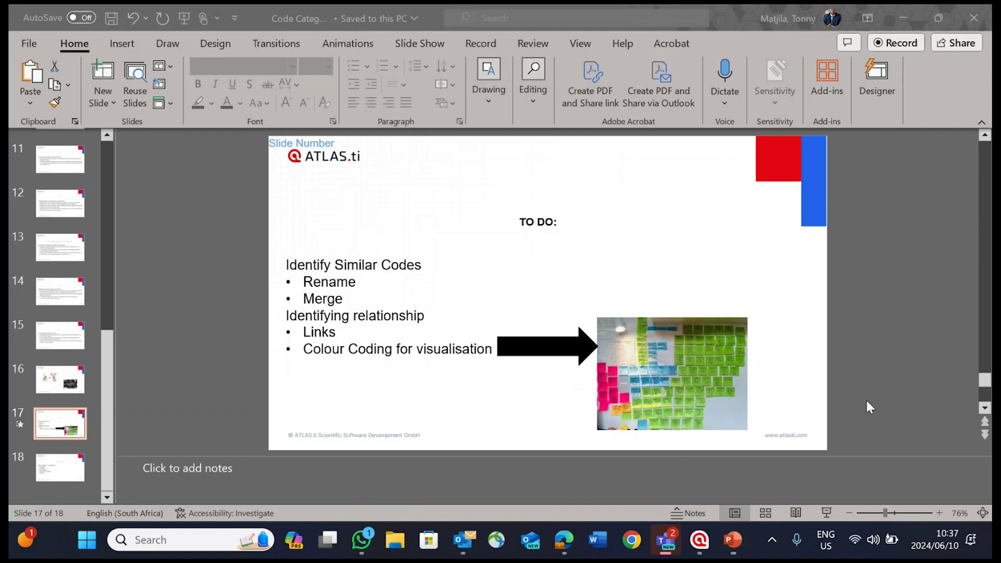
click(828, 514)
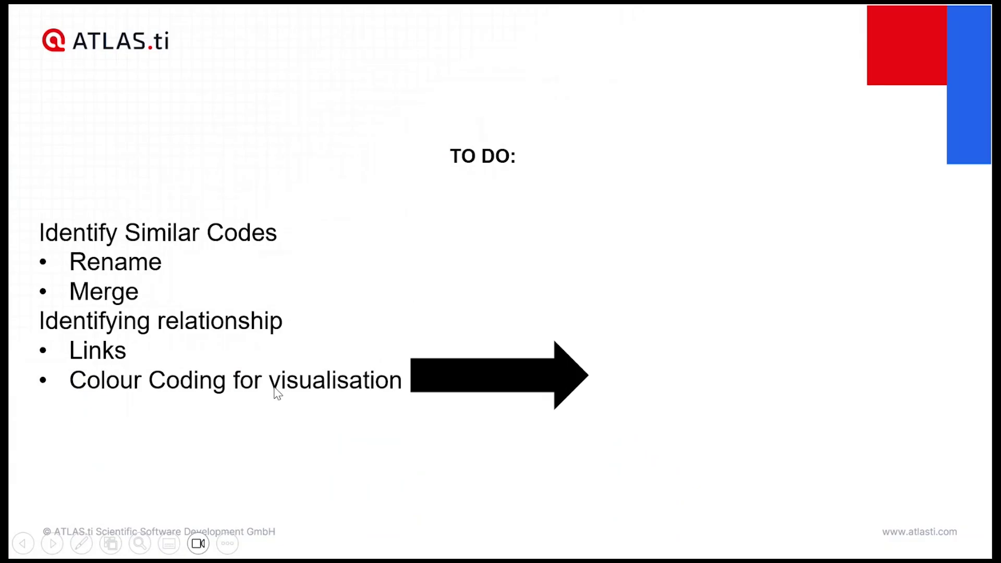
click(277, 394)
click(277, 394)
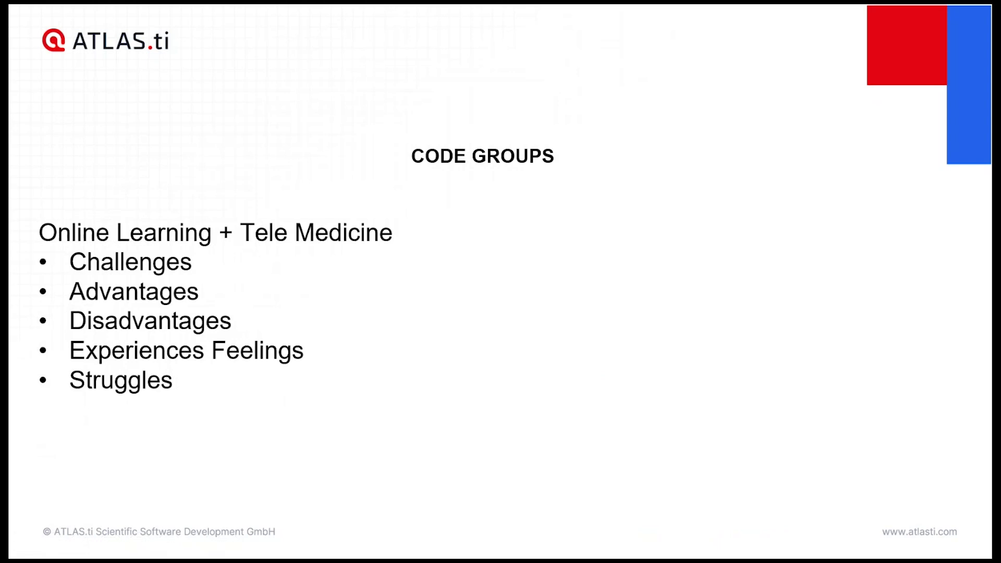
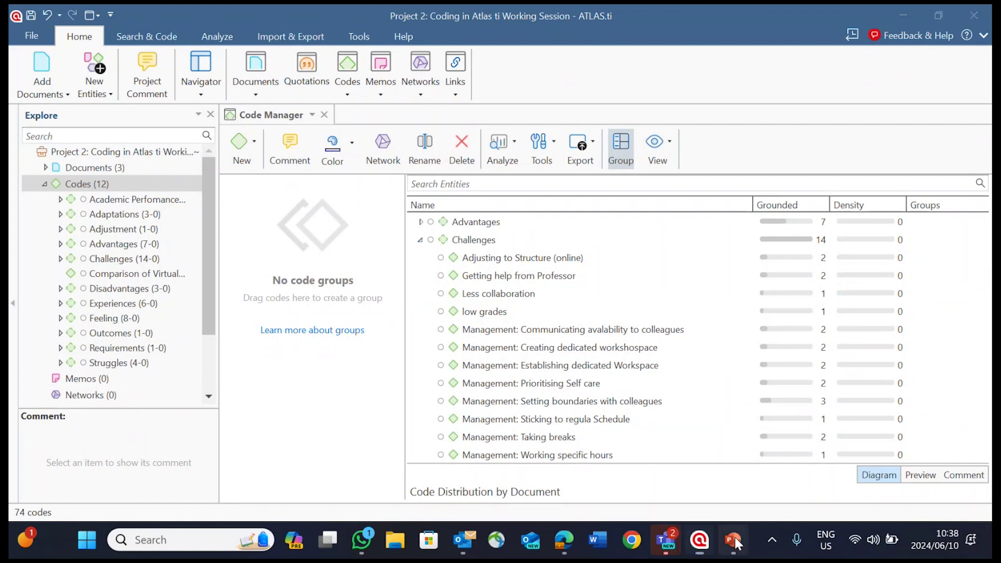
Switch to PowerPoint, view slide 10 on the importance of organizing codes into groups and categories, and return to the Code Manager
click(736, 542)
click(65, 212)
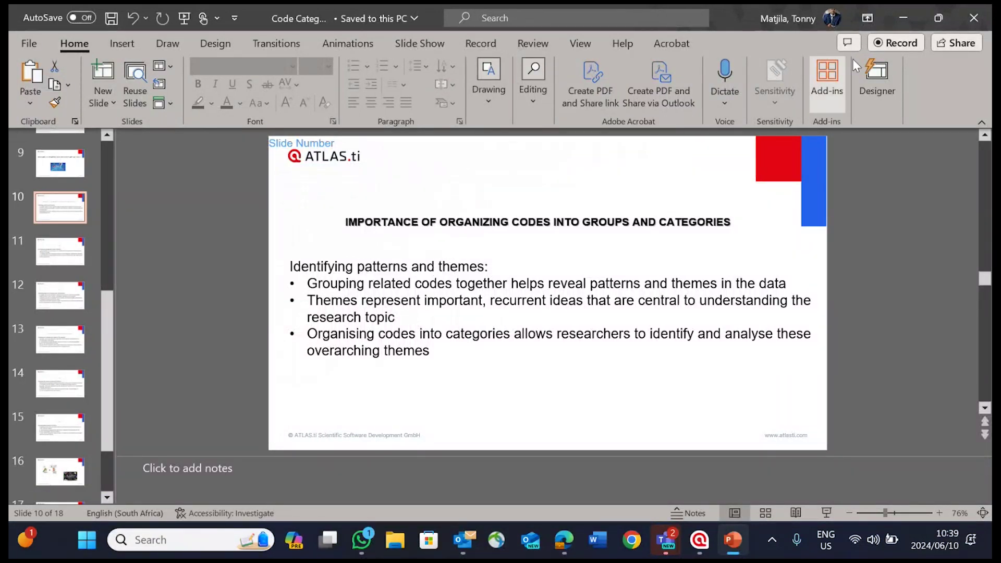
click(904, 19)
Select the Management subcodes under Challenges and create a code group named "Strategies" using Management: Prioritising Self care
scroll(522, 318, down, 1)
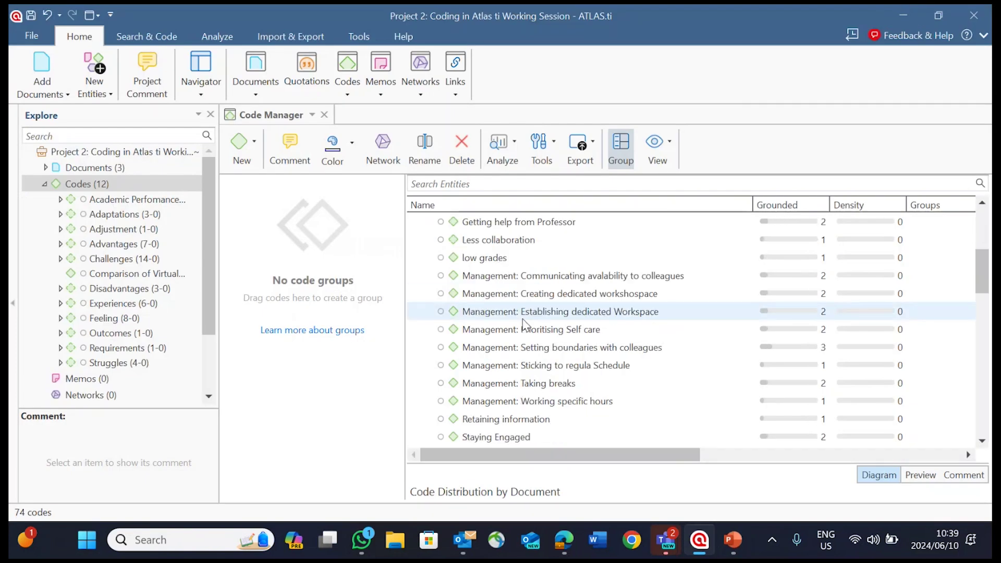
scroll(494, 288, up, 1)
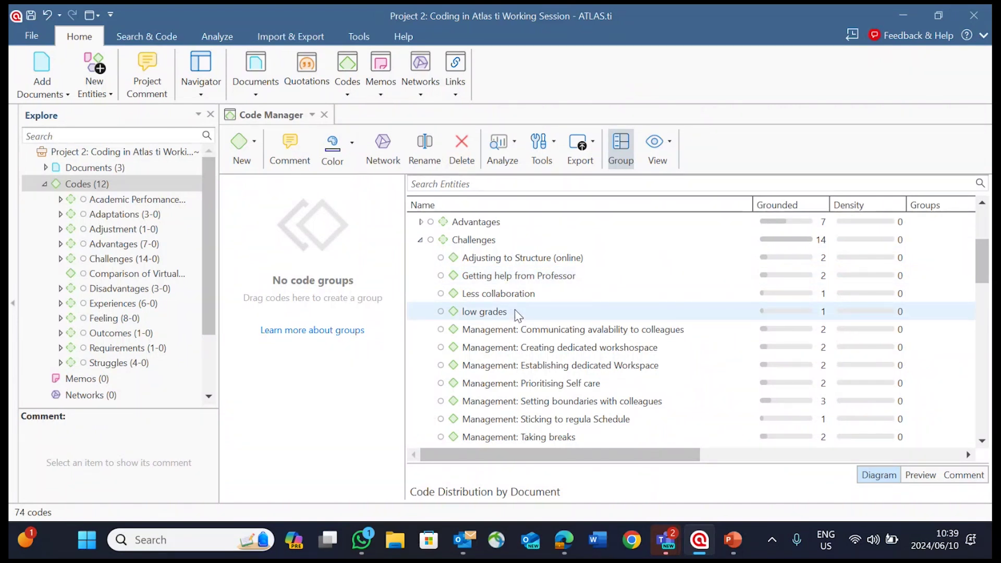
scroll(515, 314, down, 1)
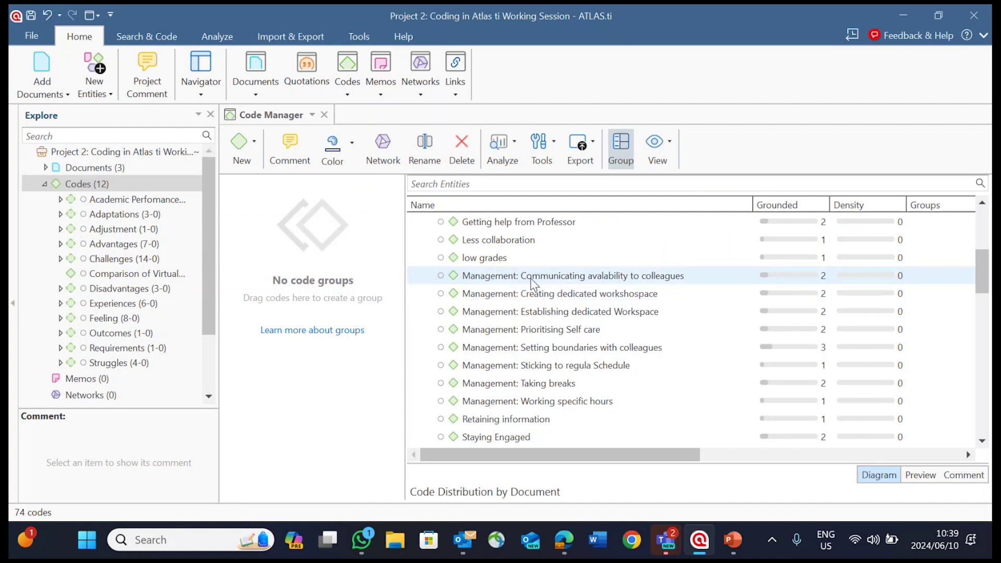
scroll(533, 283, up, 1)
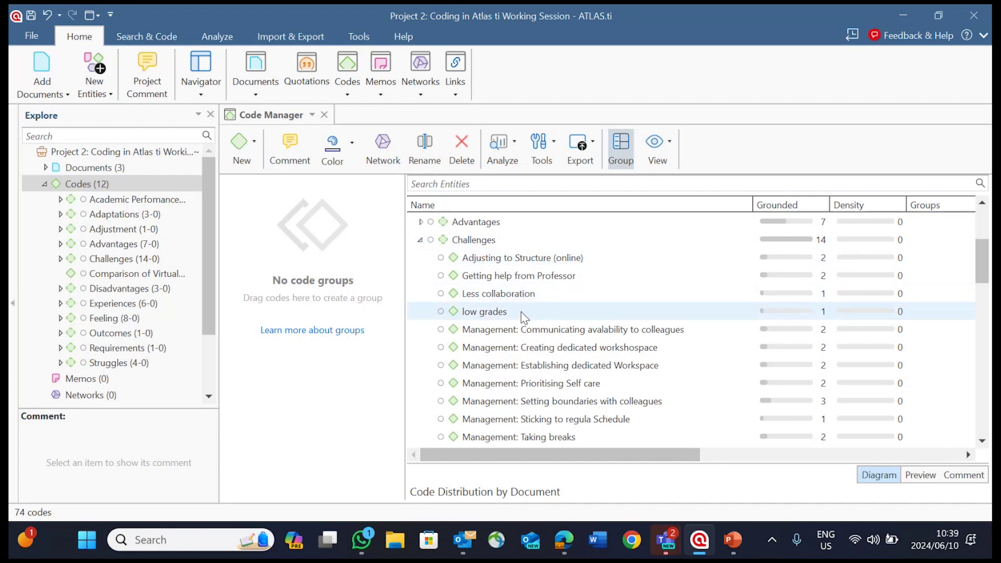
scroll(521, 311, down, 1)
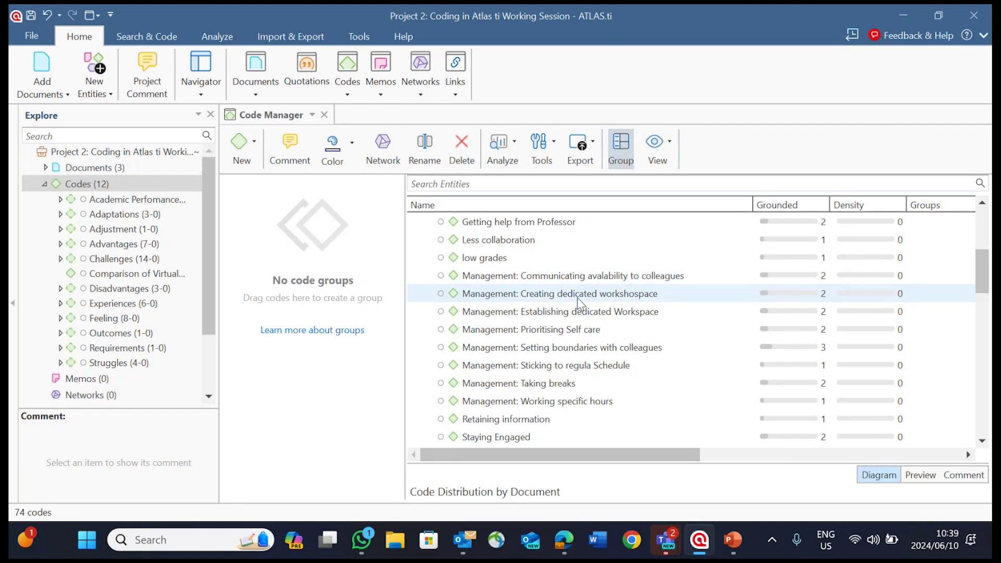
click(521, 282)
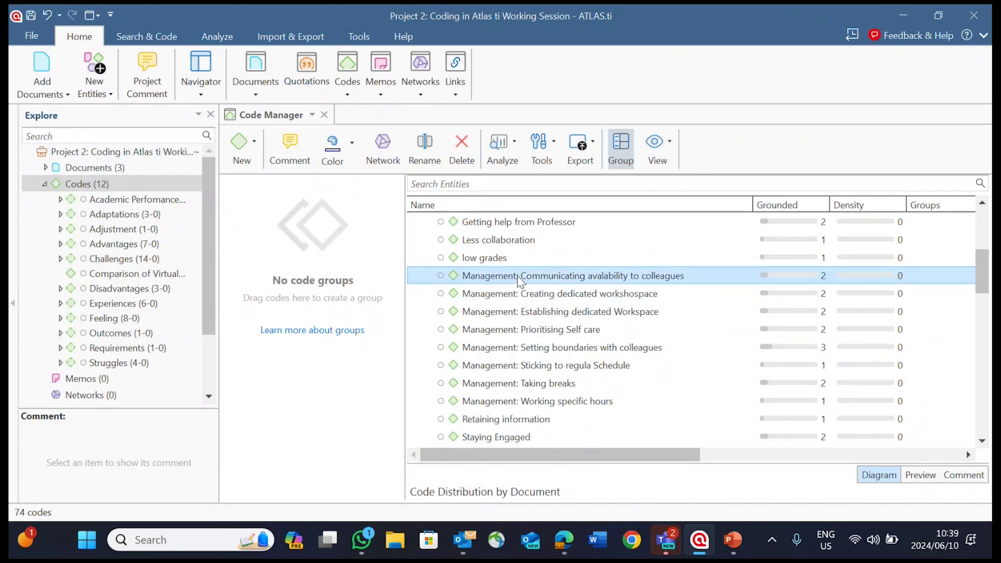
shift+click(496, 401)
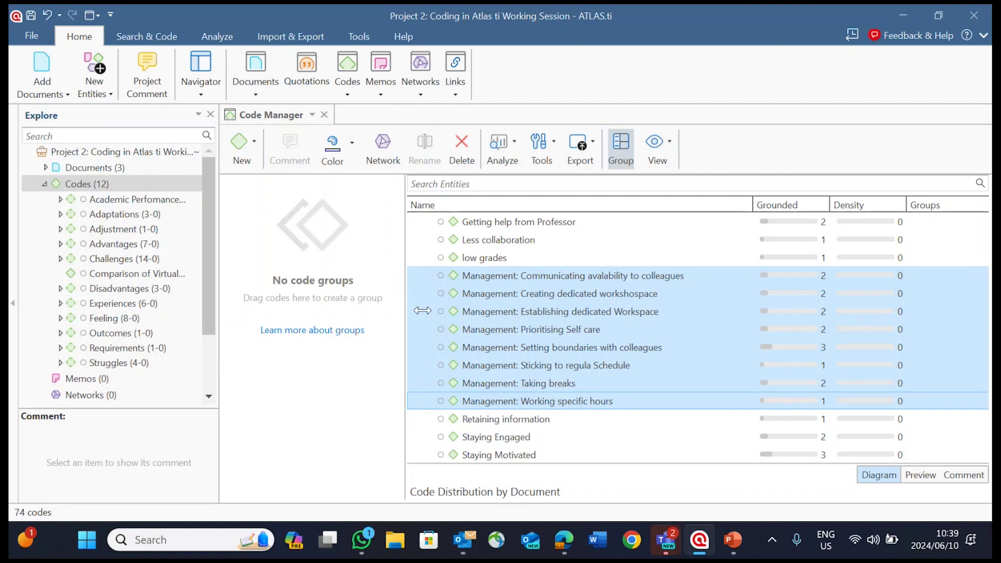
drag(503, 329, 336, 308)
text(Re)
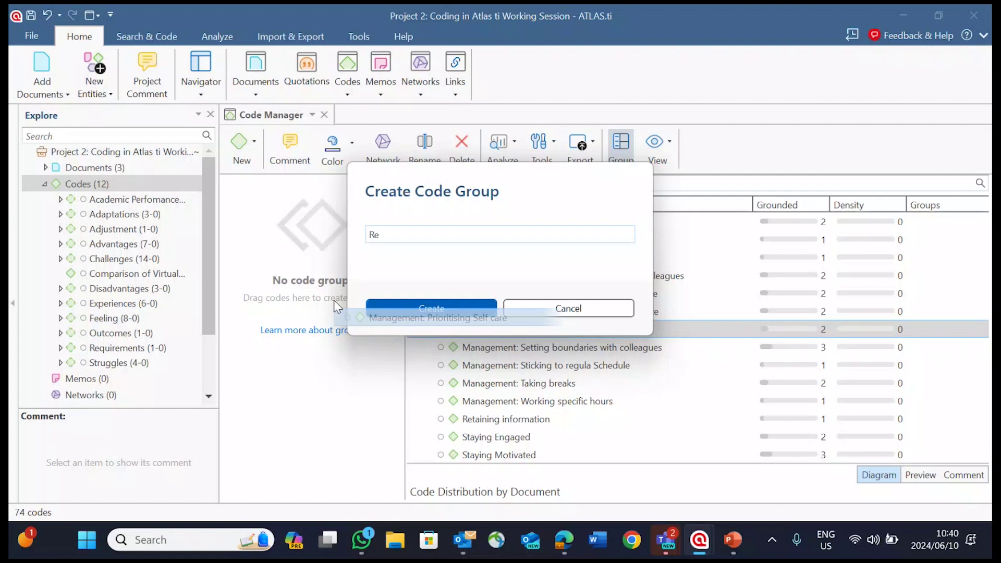
key(BackSpace)
key(BackSpace)
text(Strategies)
click(451, 311)
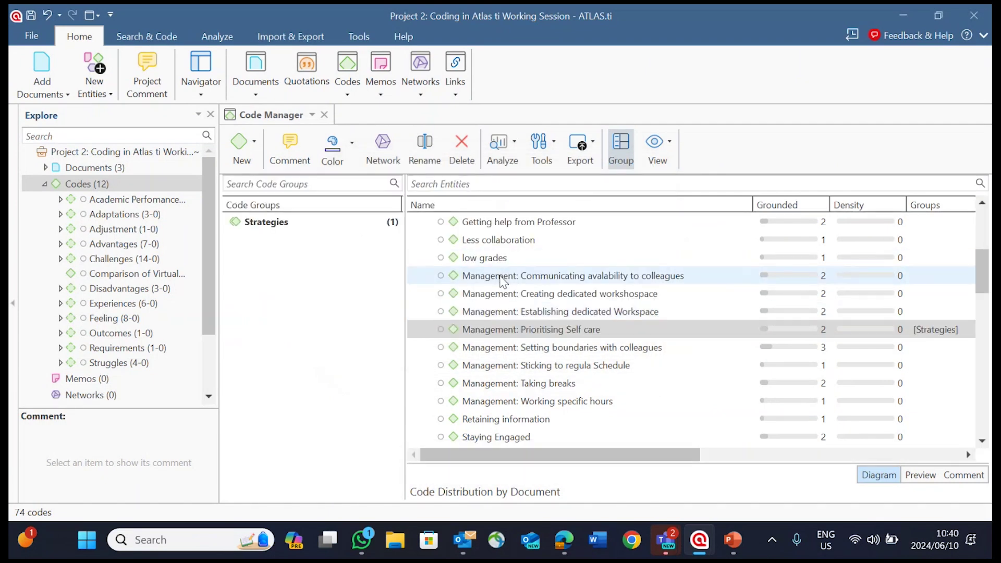
Switch to PowerPoint, view the TO DO slide 17 on identifying similar codes and colour coding, and return to the Code Manager
click(734, 542)
scroll(65, 417, down, 2)
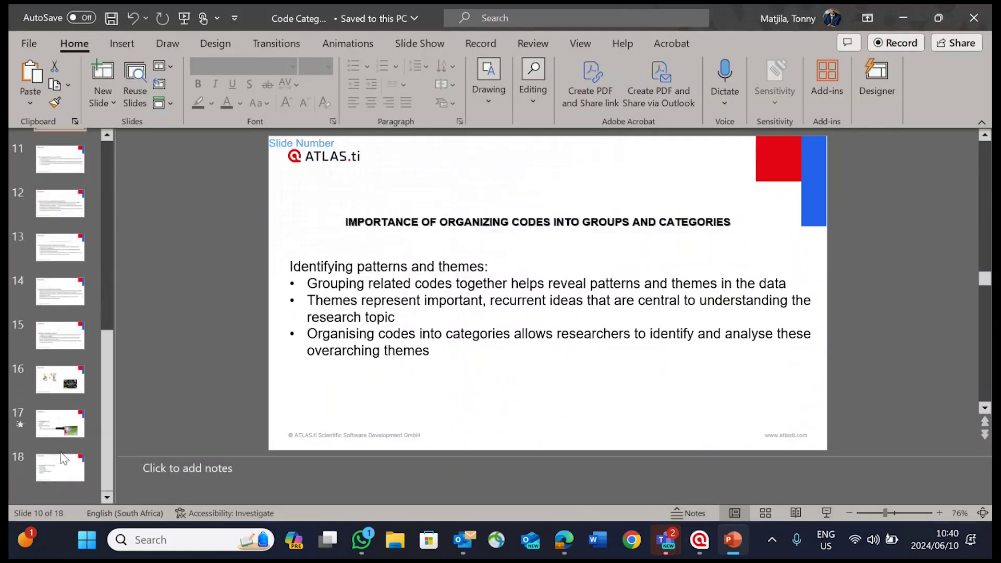
click(64, 428)
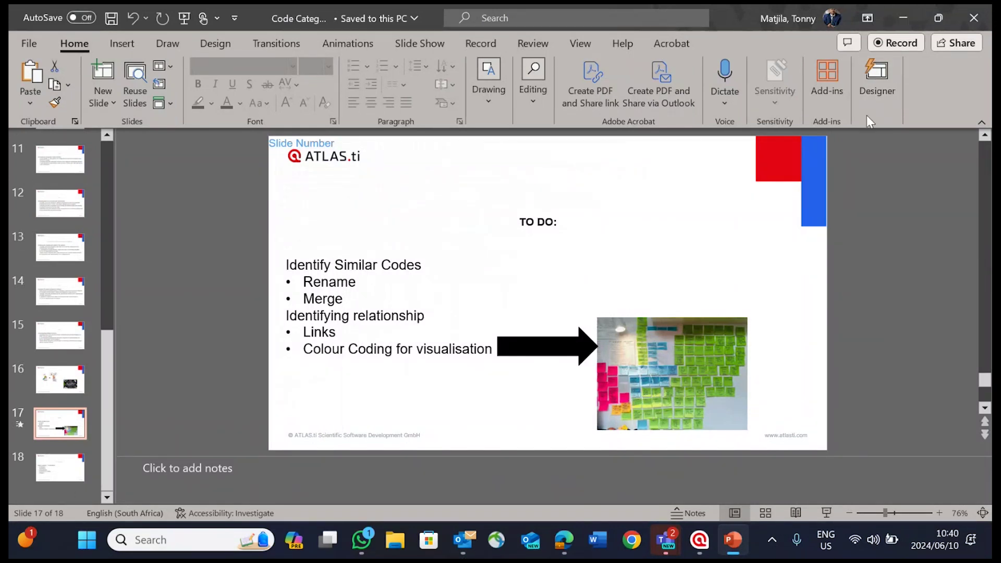
click(906, 21)
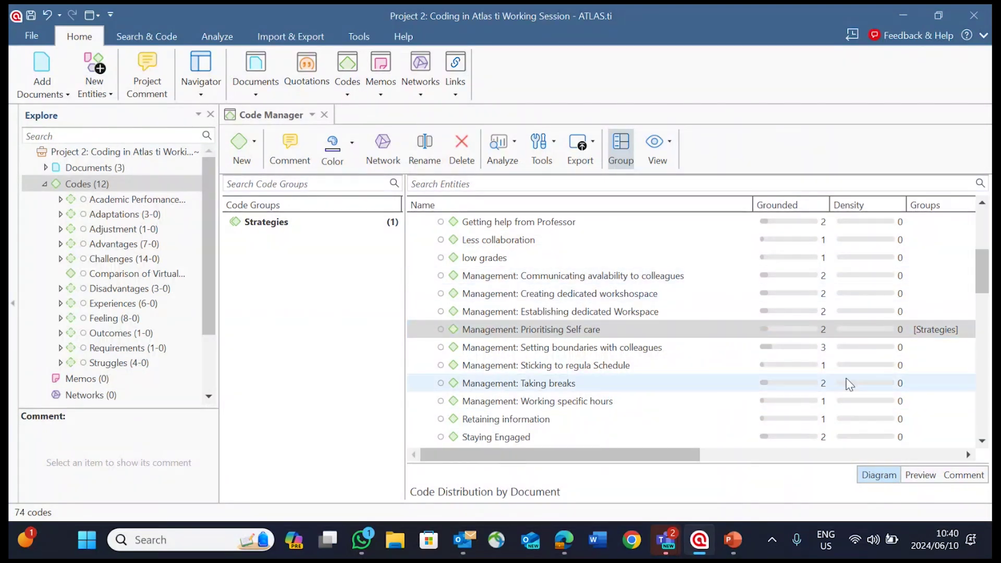
Add the Management subcodes Setting boundaries with colleagues, Sticking to regula Schedule and Taking breaks to the Strategies code group
click(926, 348)
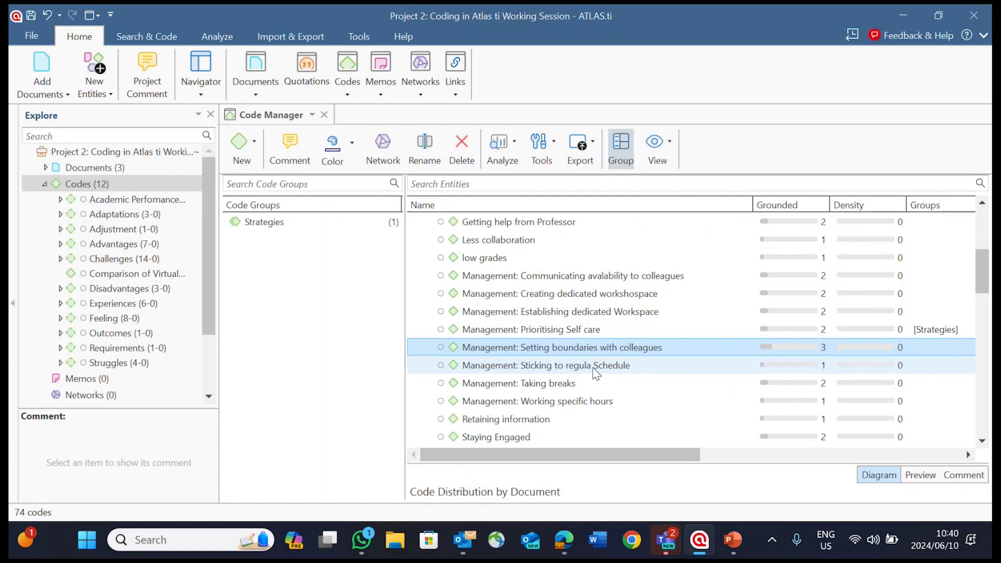
shift+click(566, 386)
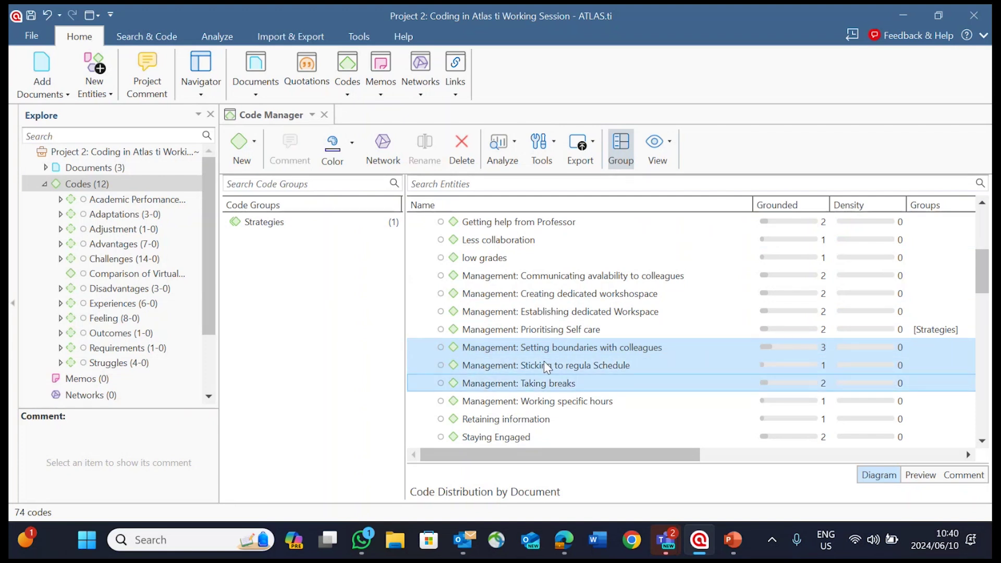
drag(543, 361, 308, 223)
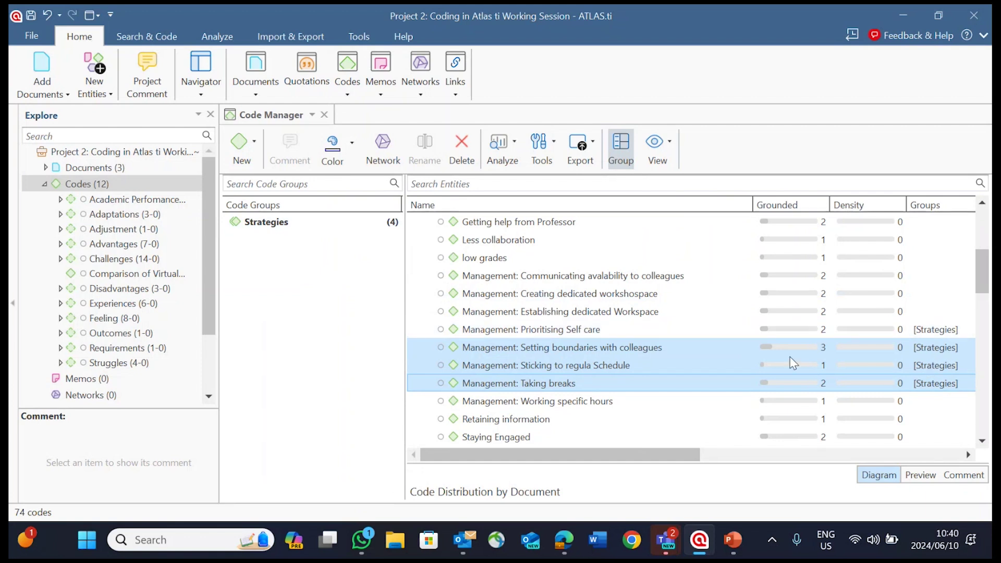
Change the color of the subcode Management: Communicating avalability to colleagues to black
click(489, 280)
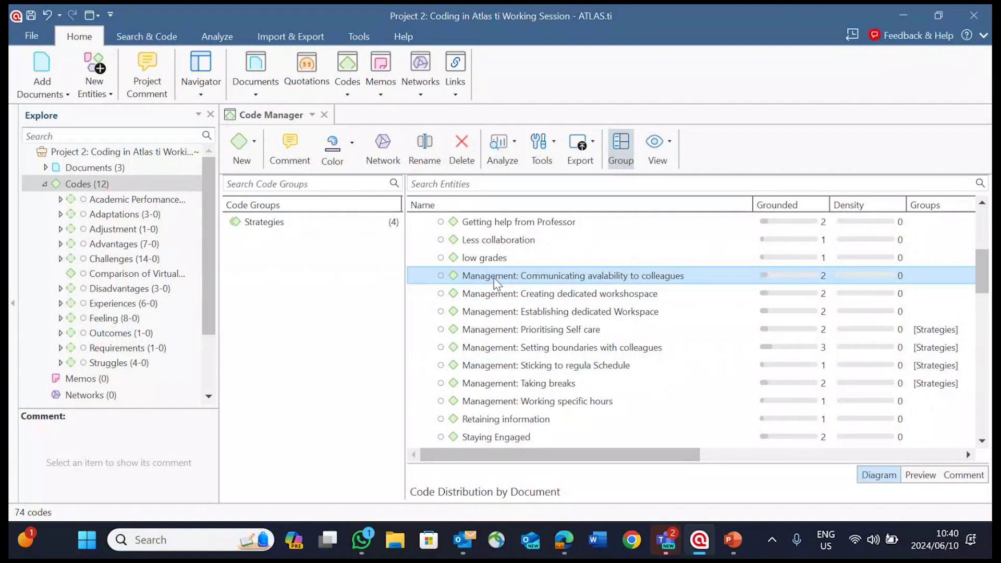
right_click(496, 281)
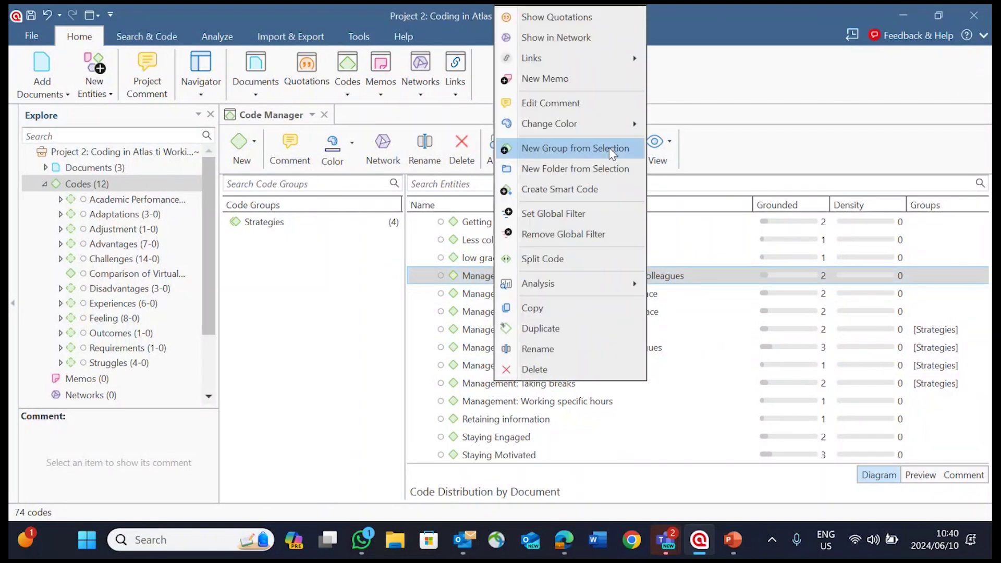
mouse_move(569, 127)
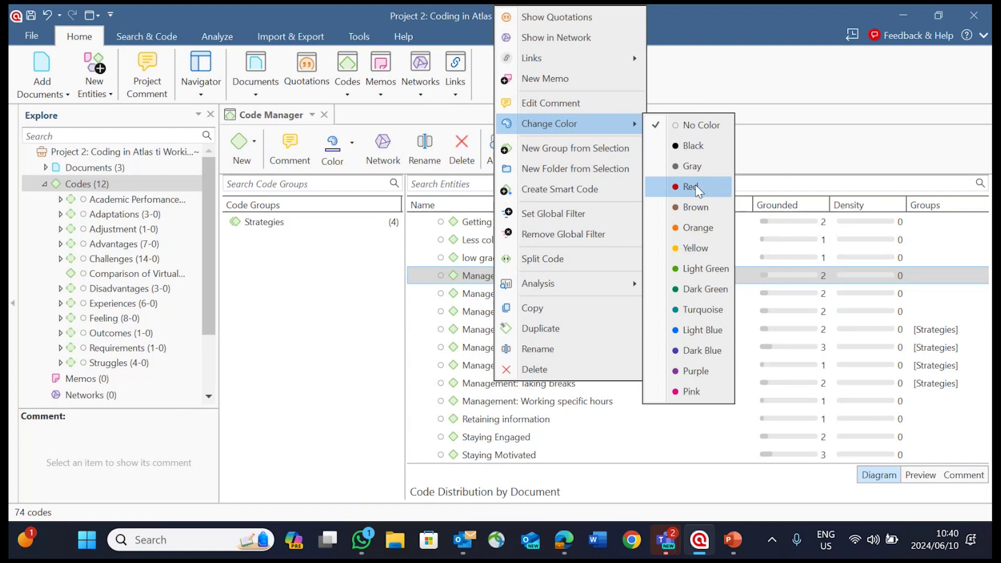
click(693, 145)
Color the remaining Management subcodes black, from Creating dedicated workshospace through Working specific hours
click(516, 295)
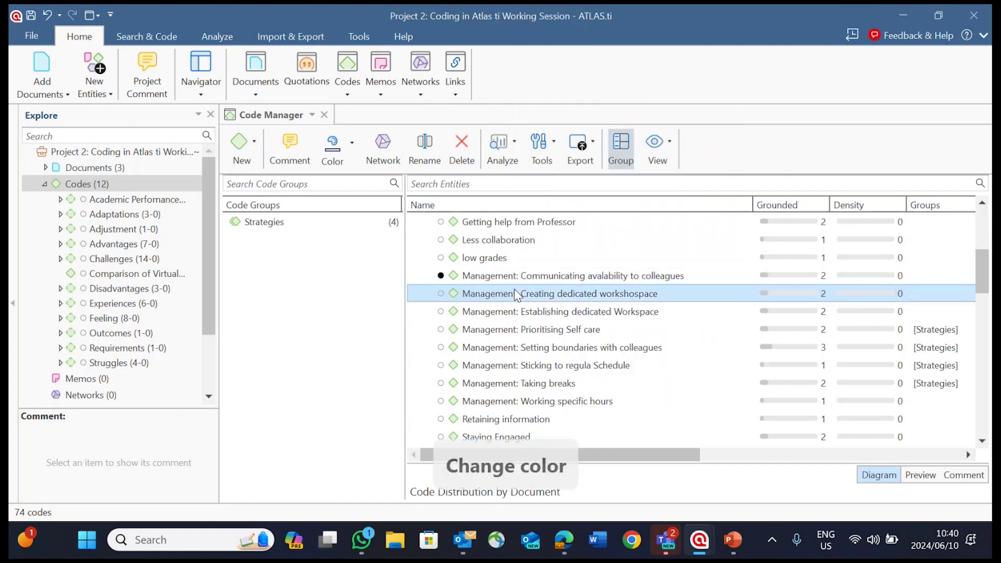
shift+click(506, 402)
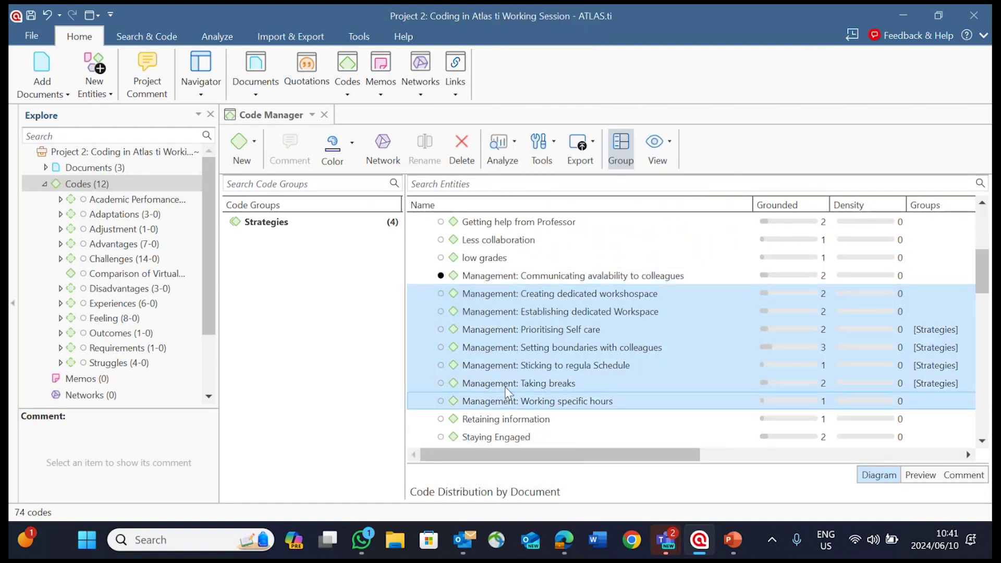
right_click(506, 385)
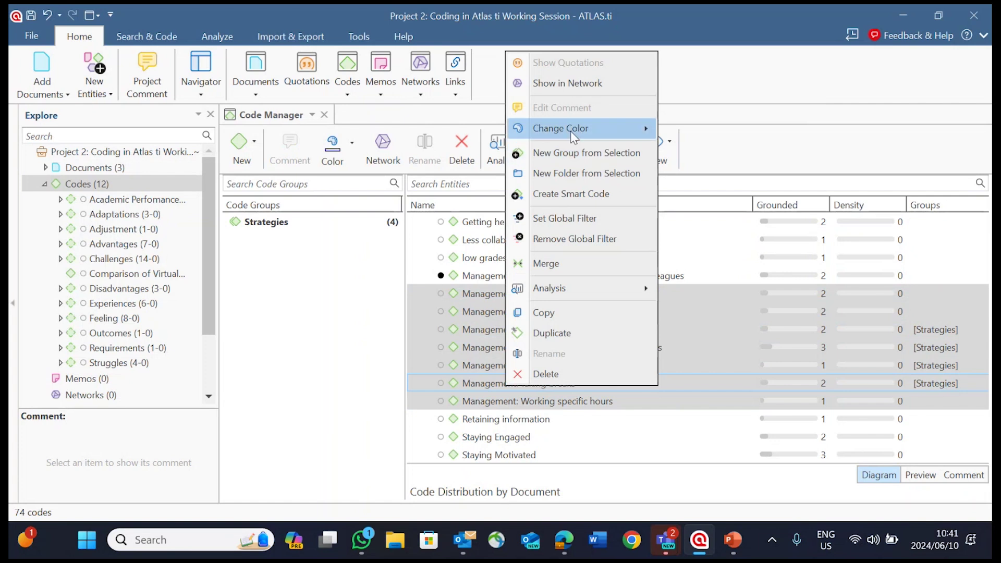
mouse_move(571, 130)
click(691, 155)
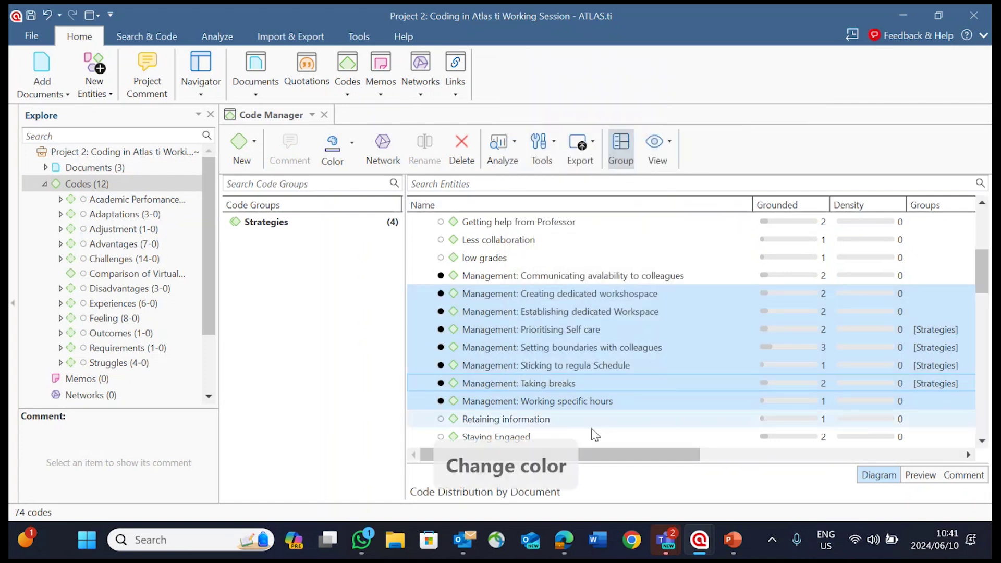
click(626, 424)
Collapse the Challenges category and create a code group named "Challenges" from it
scroll(579, 386, up, 3)
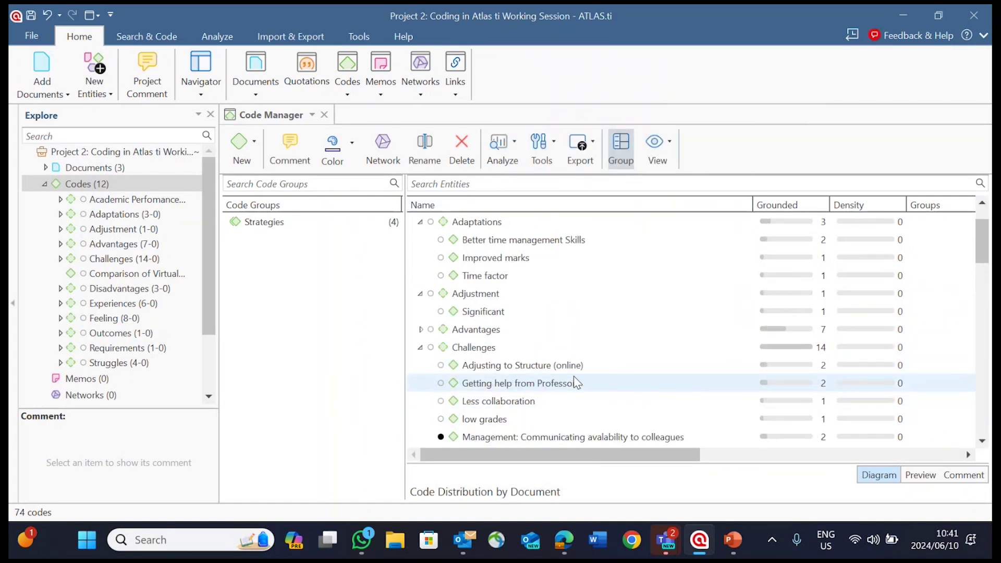
scroll(476, 383, down, 1)
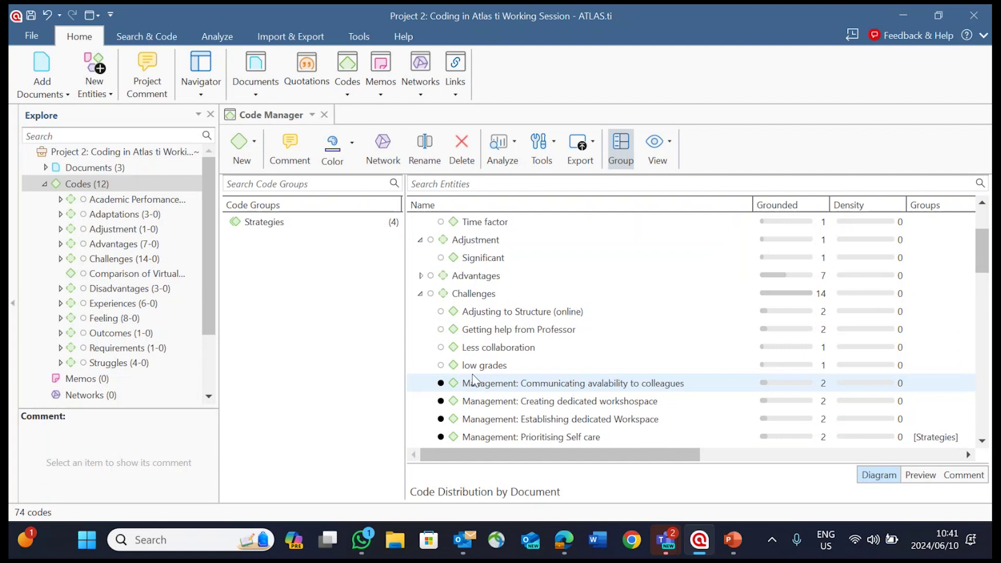
click(419, 293)
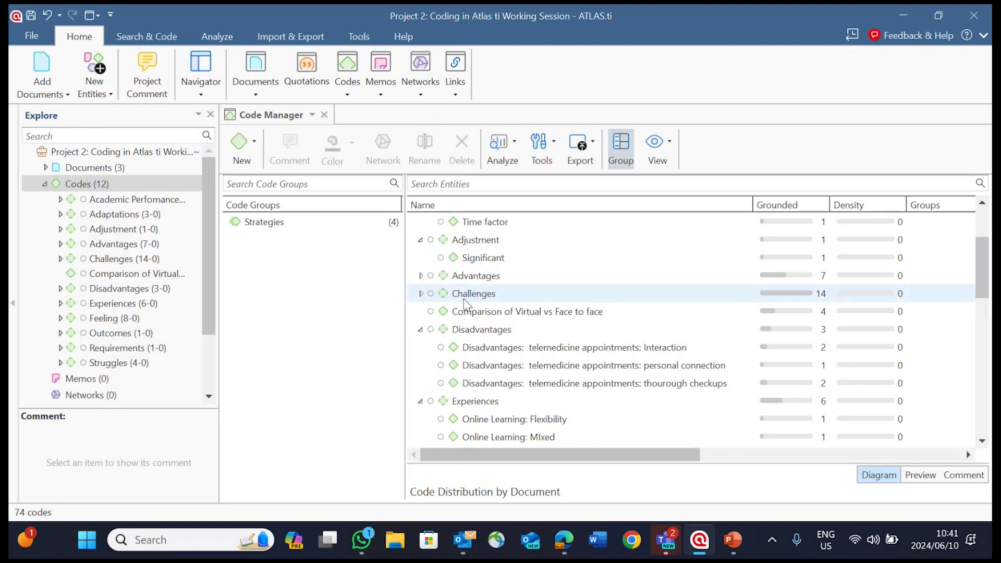
drag(476, 293, 321, 303)
text(C)
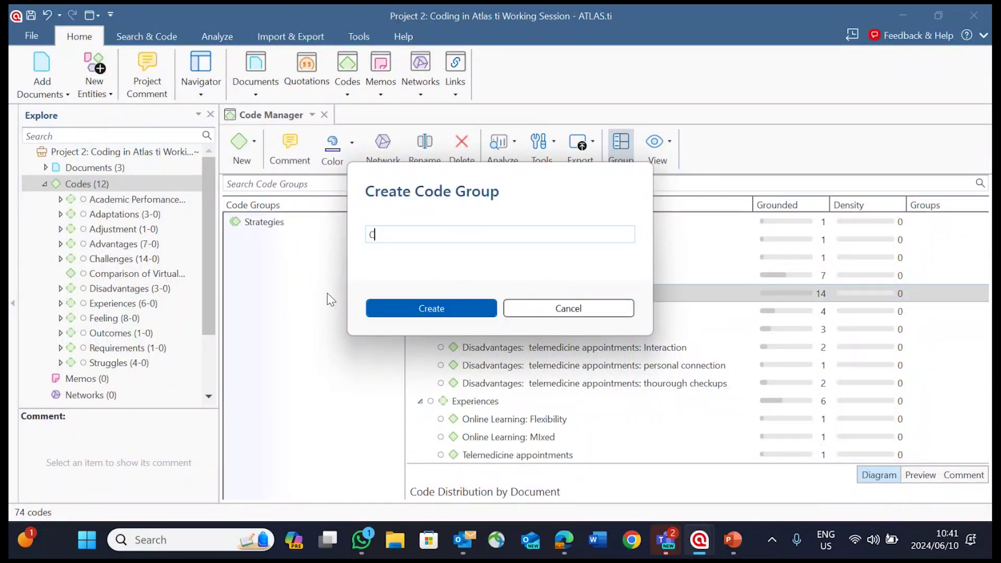
text(hallenges)
click(452, 309)
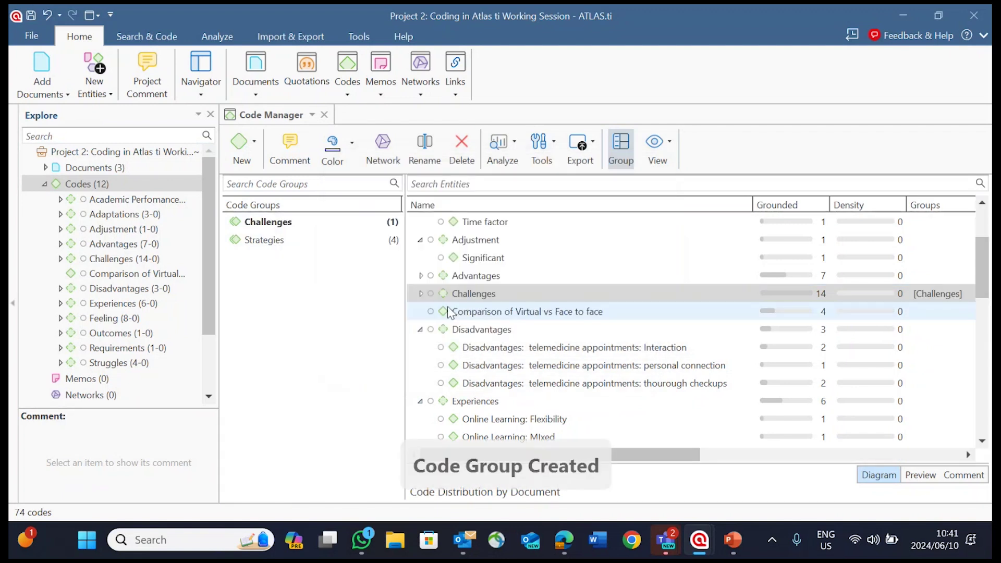
Color the Challenges subcodes Adjusting to Structure (online), Getting help from Professor, Less collaboration and low grades gray
click(420, 294)
click(457, 311)
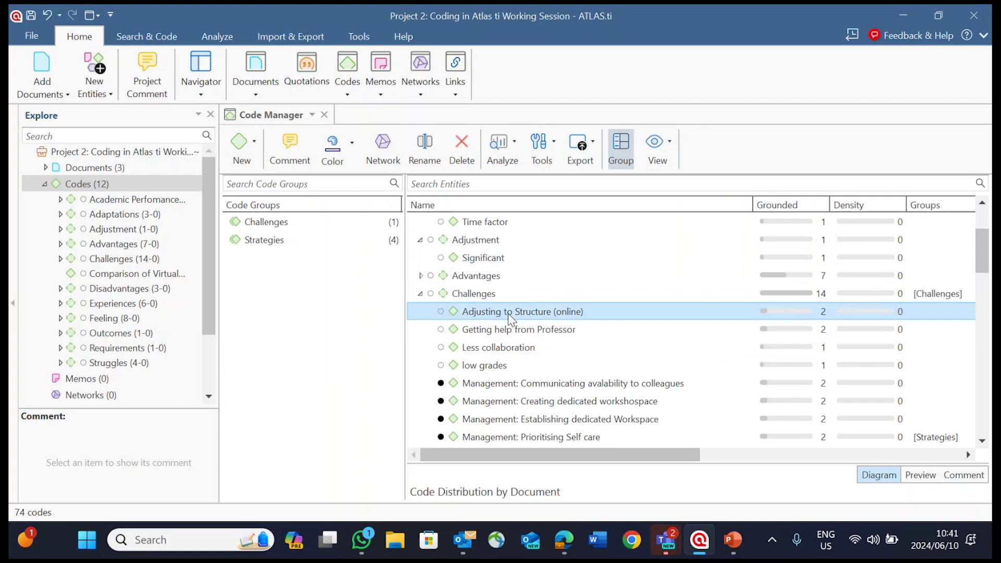
shift+click(499, 367)
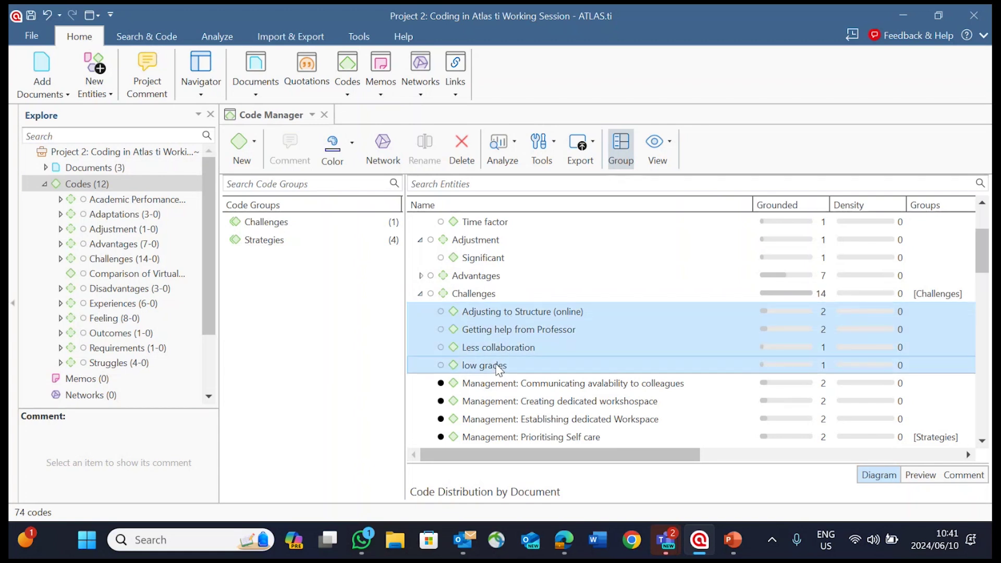
right_click(500, 368)
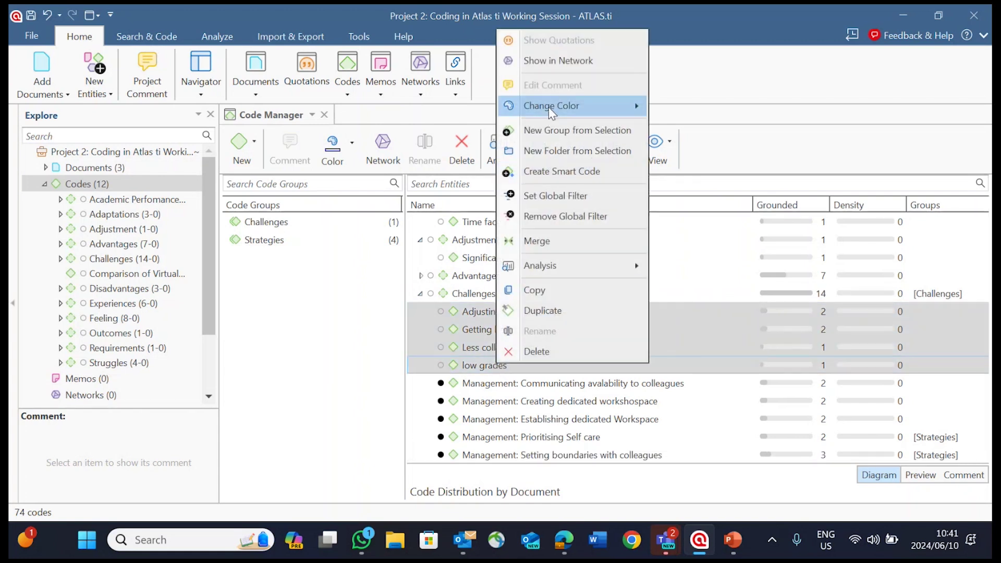
mouse_move(549, 107)
click(698, 151)
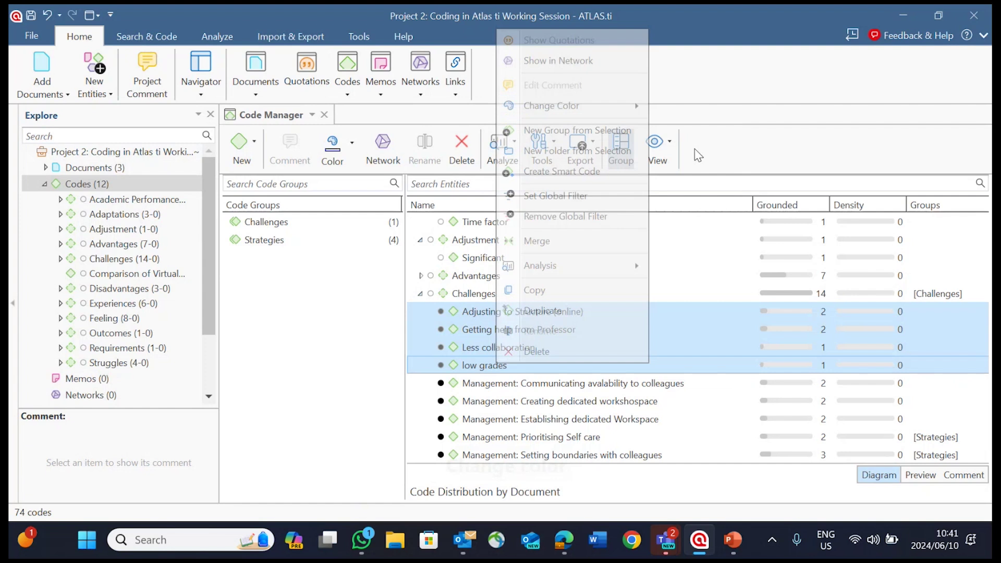
Change the color of the Challenges category itself to gray
right_click(475, 293)
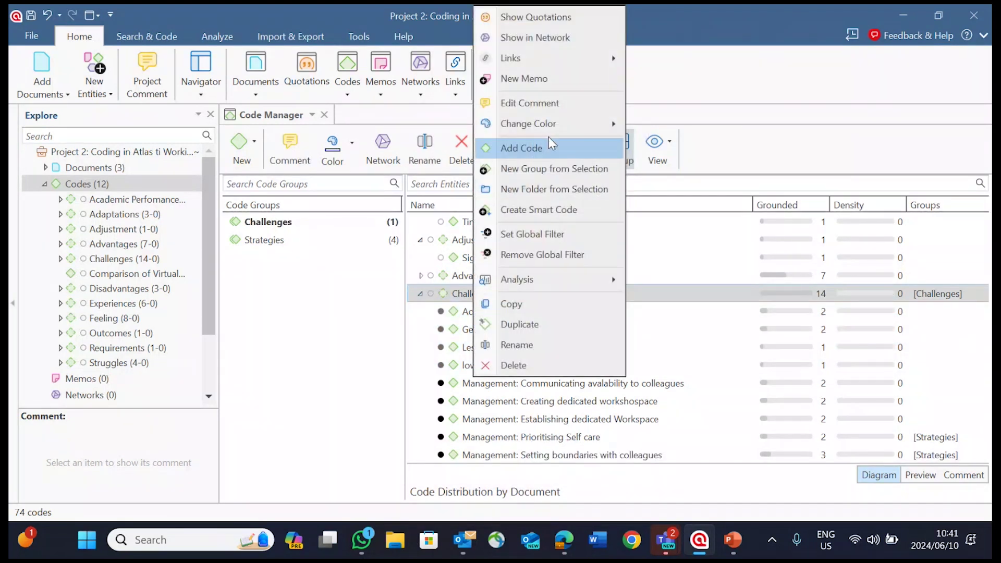
mouse_move(553, 125)
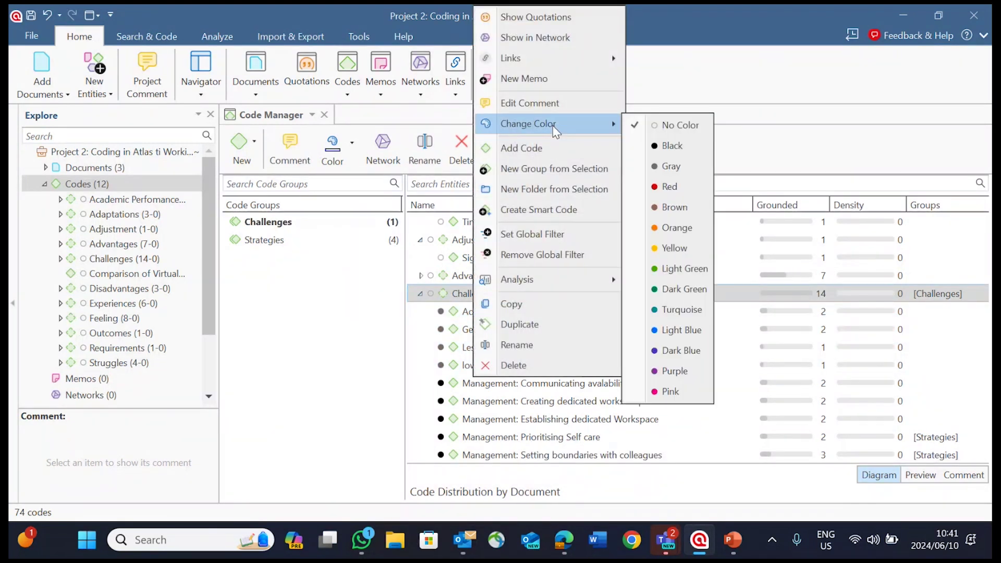
click(669, 169)
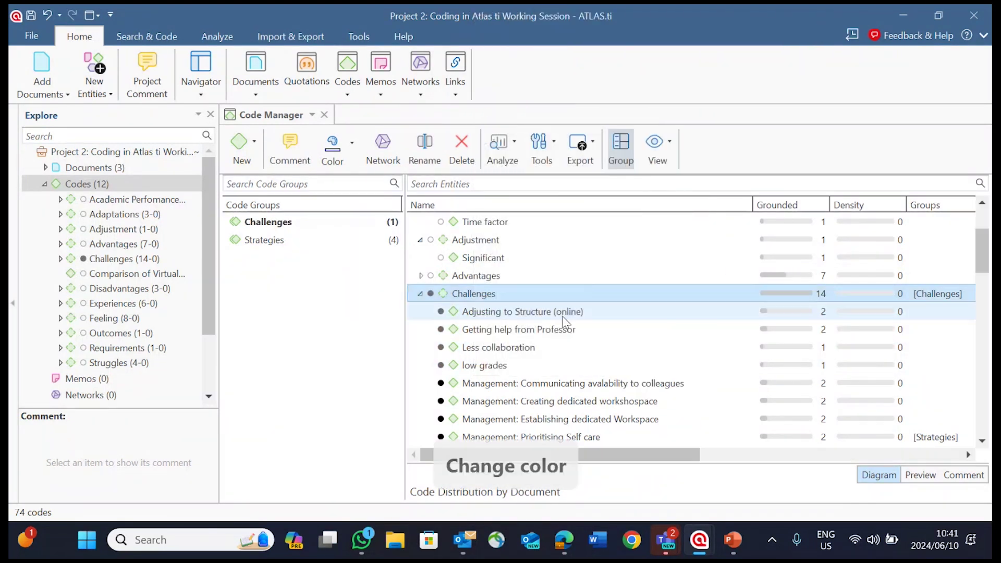
Collapse Challenges, expand Advantages, and select the Advantages category together with all its Telemedicine appointments and Working Remotely subcodes
click(420, 293)
click(421, 276)
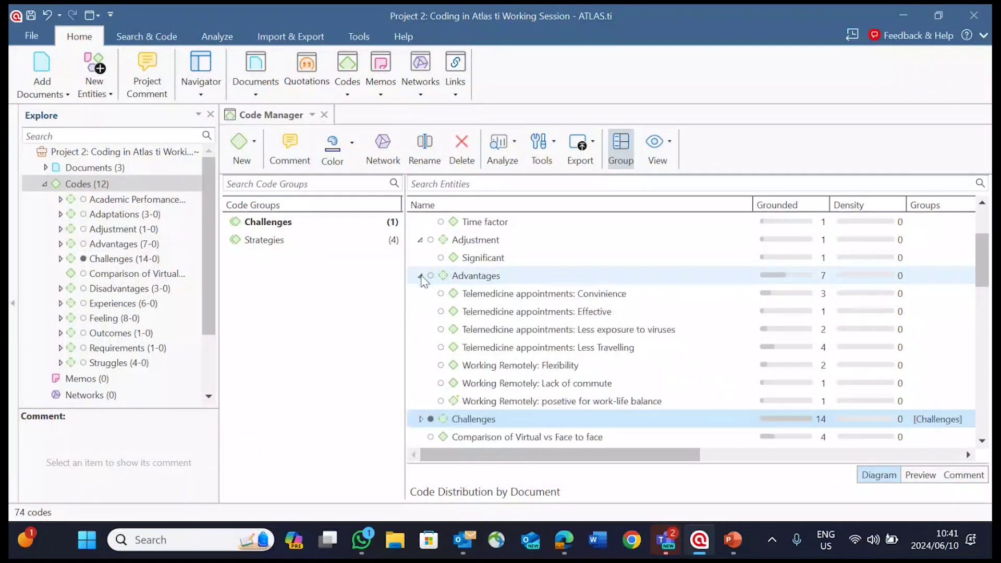
click(474, 278)
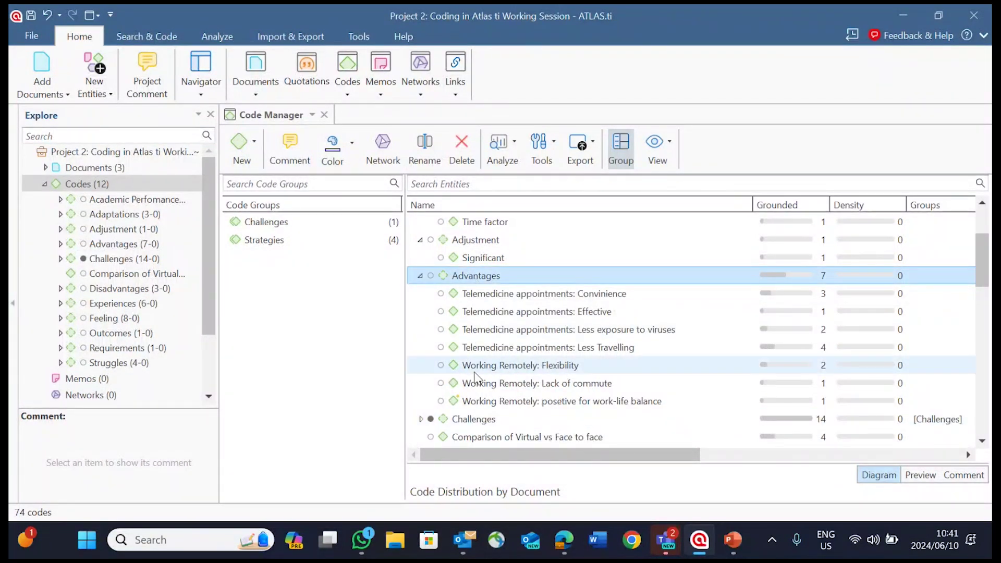
shift+click(478, 401)
right_click(500, 352)
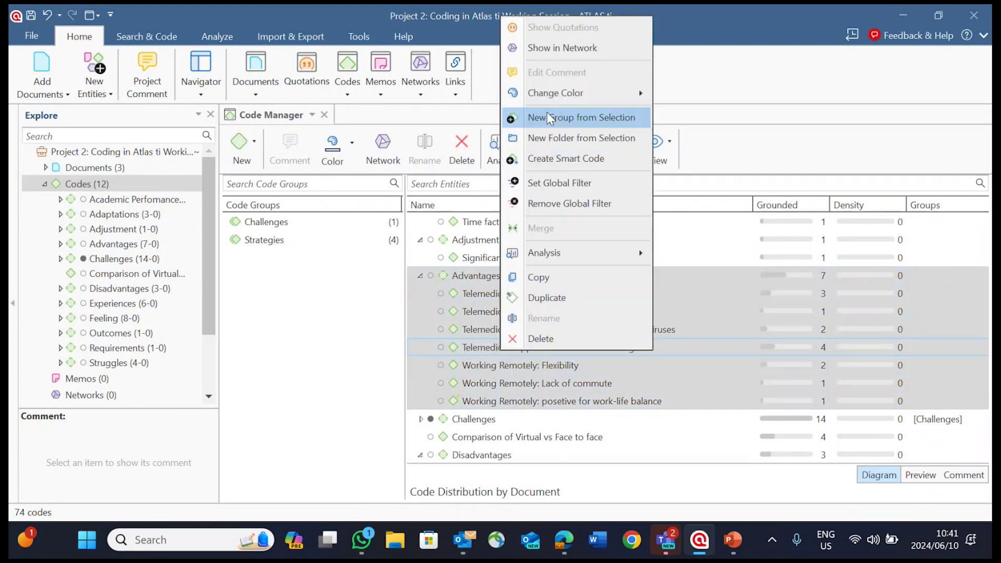
Colour the Advantages folder and all its codes purple, and collapse the folder
mouse_move(554, 94)
click(691, 340)
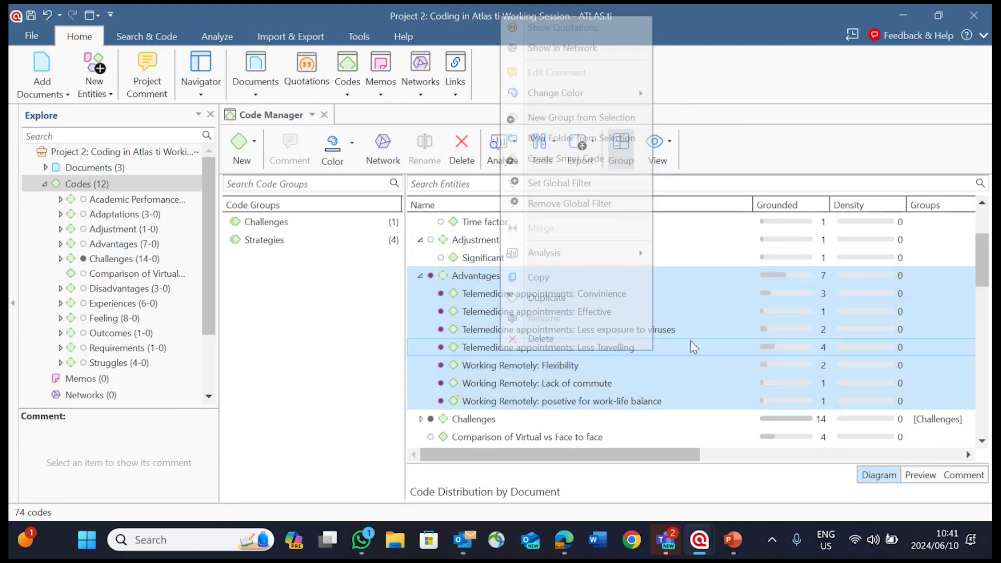
click(420, 275)
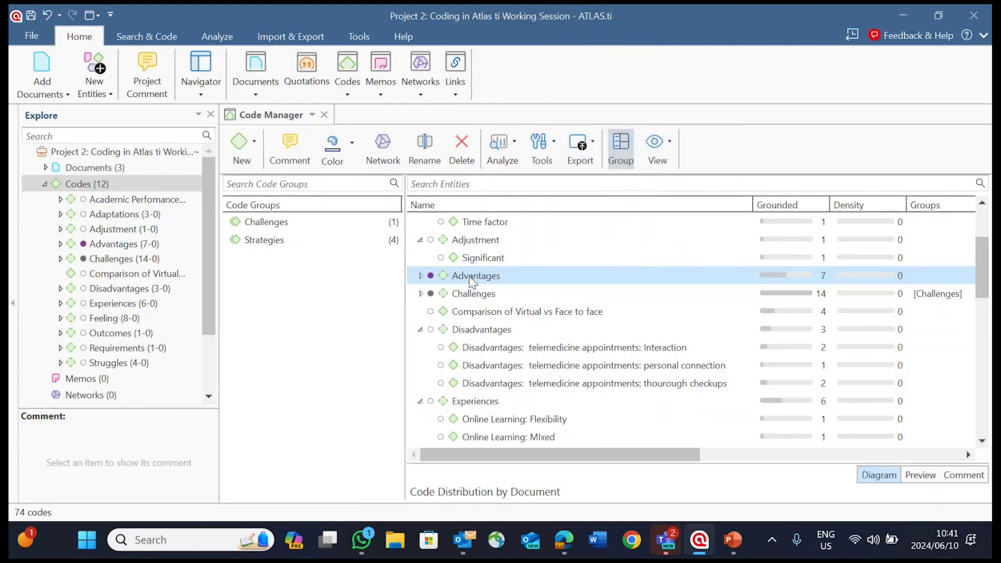
Create a code group named Advantages containing the Advantages folder
drag(425, 277, 332, 301)
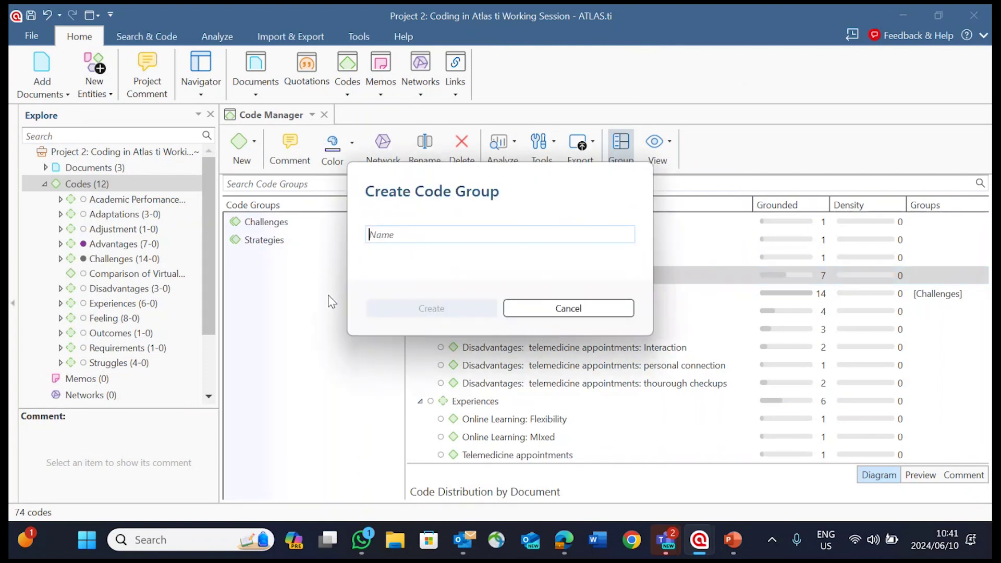
text(Adva)
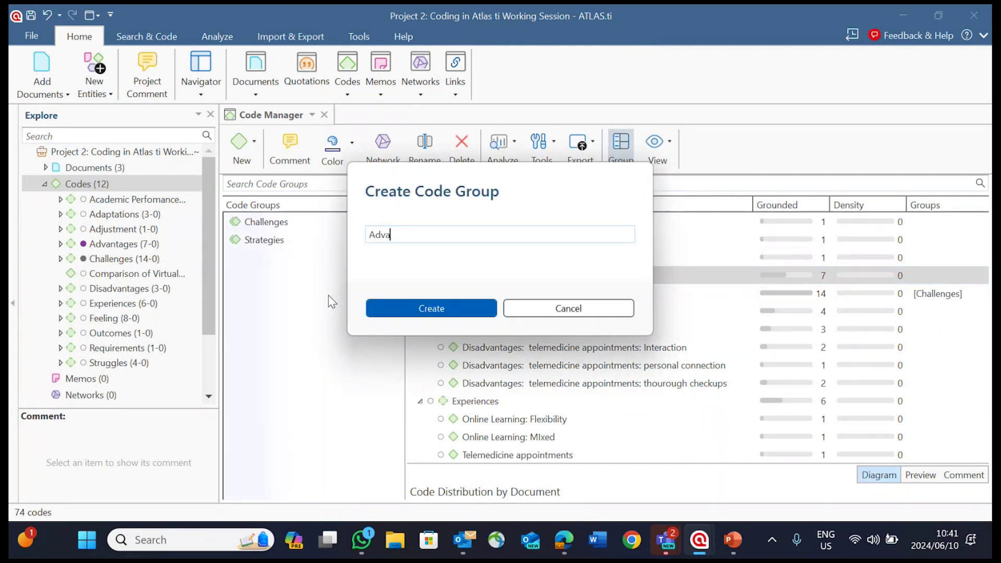
text(ntages)
click(443, 312)
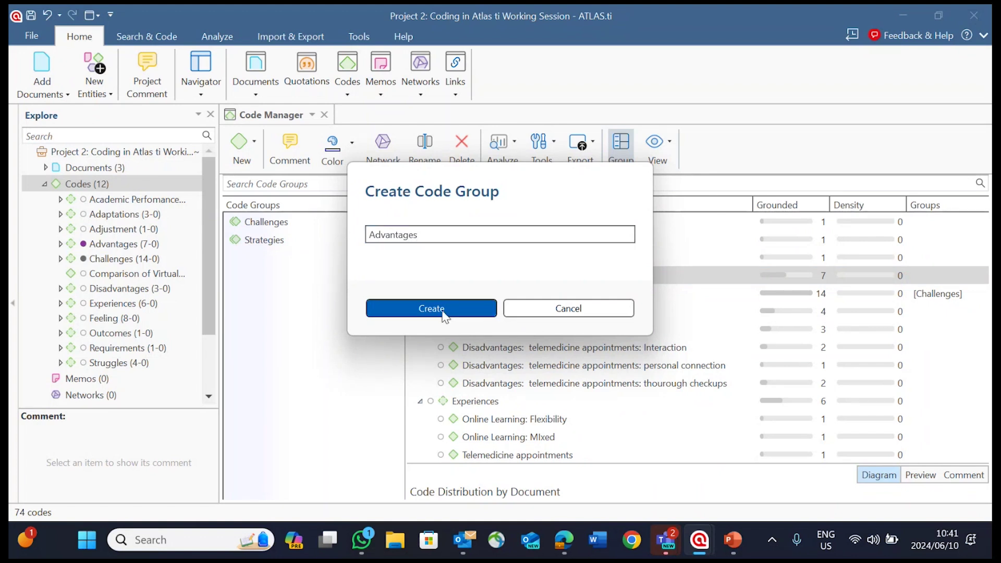
click(444, 313)
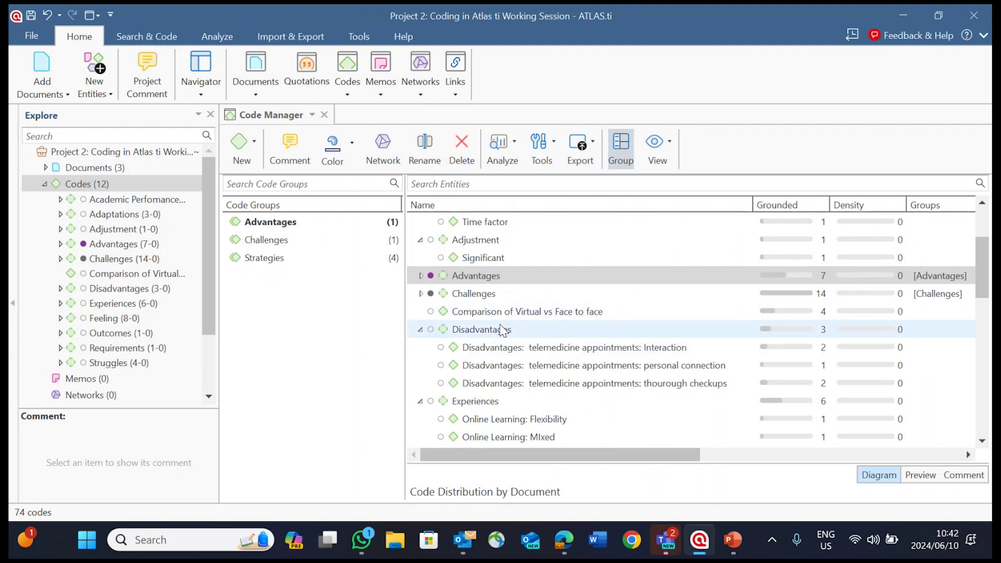
Collapse the Disadvantages folder and create a code group named Disadvantages from it
scroll(502, 331, down, 1)
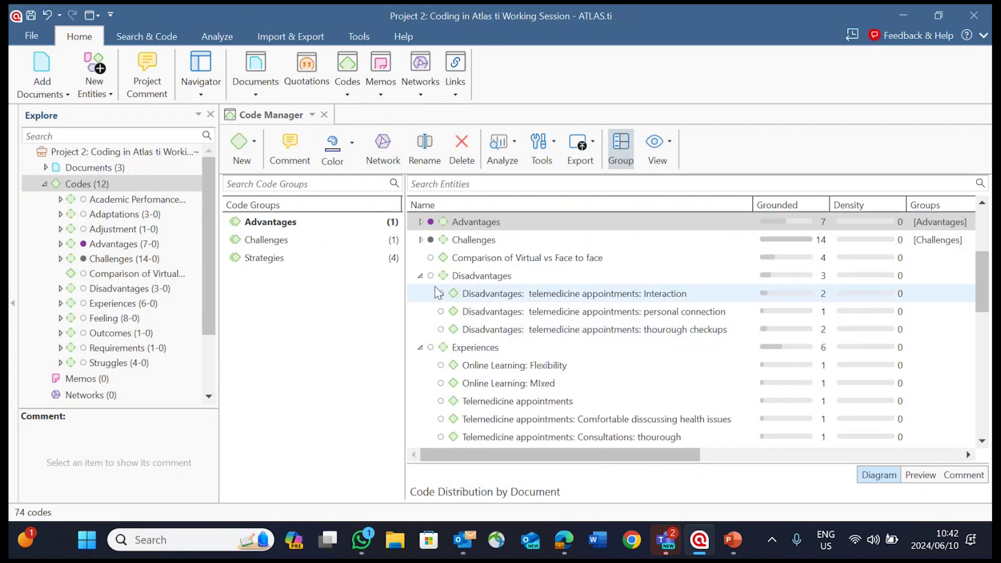
click(484, 282)
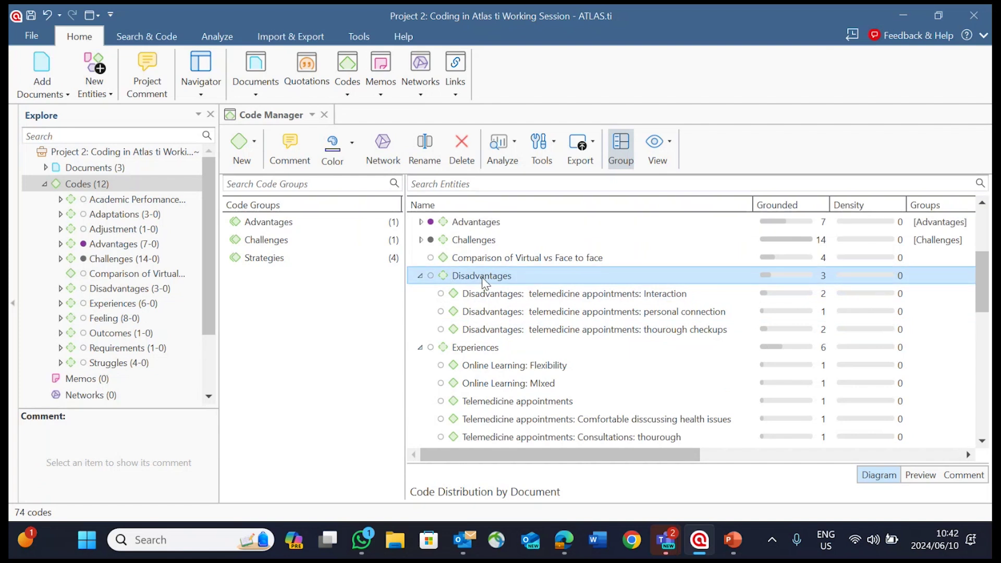
click(420, 276)
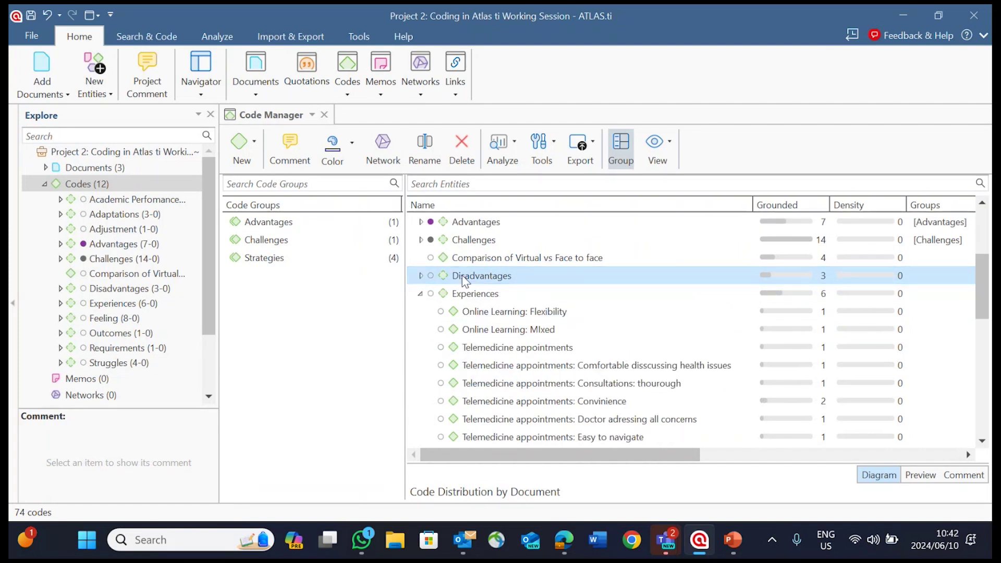
drag(417, 274, 306, 309)
text(D)
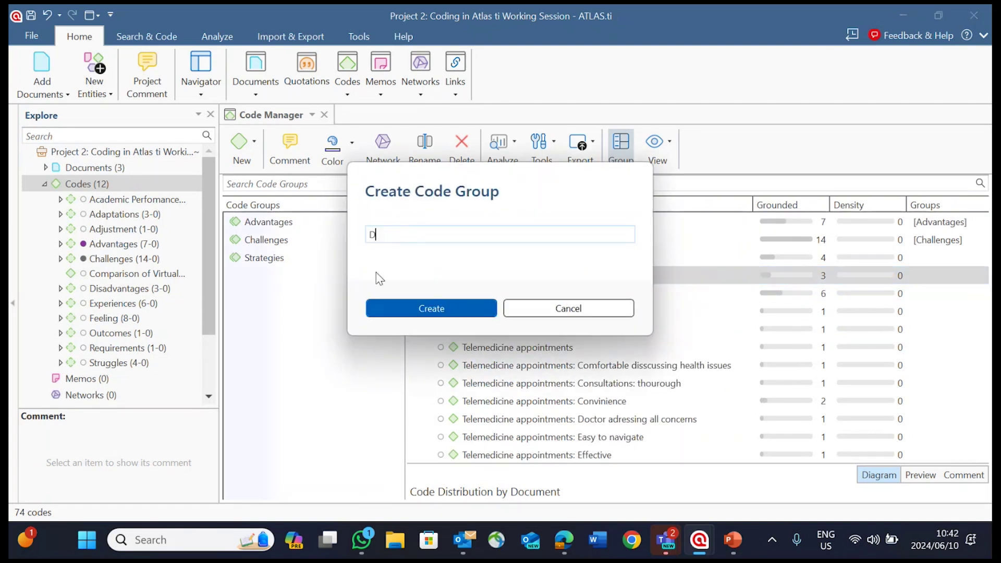
text(isca)
key(BackSpace)
key(BackSpace)
text(advantages)
click(447, 313)
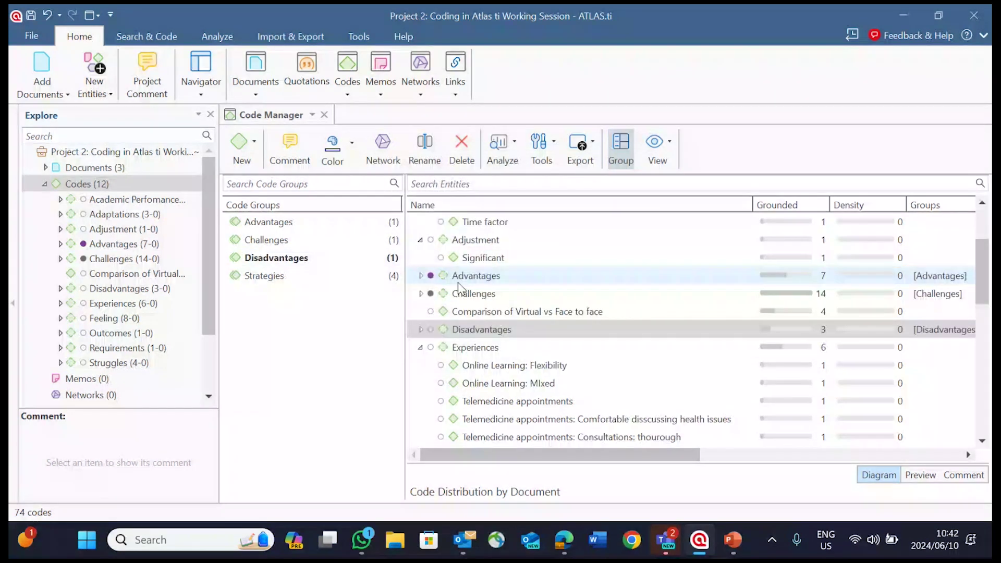
Collapse the Experiences folder and check the planned code groups on slide 18 of the PowerPoint presentation, returning to ATLAS.ti
click(419, 347)
click(741, 555)
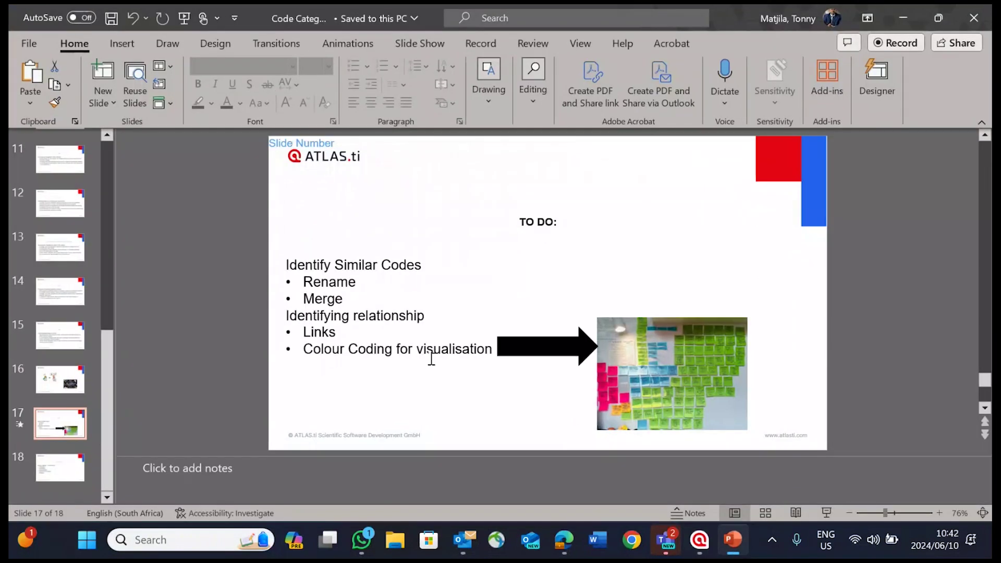
click(73, 461)
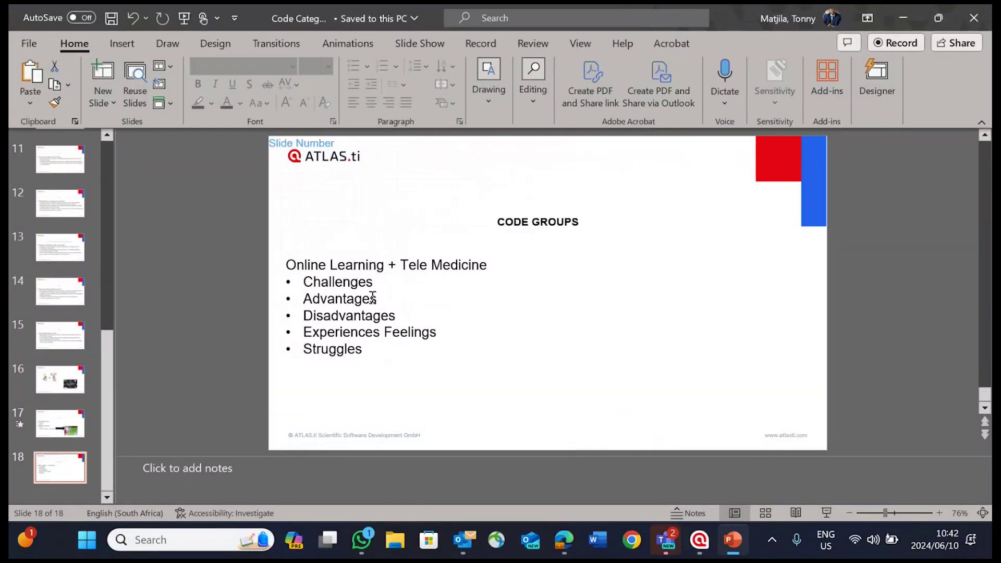
click(904, 17)
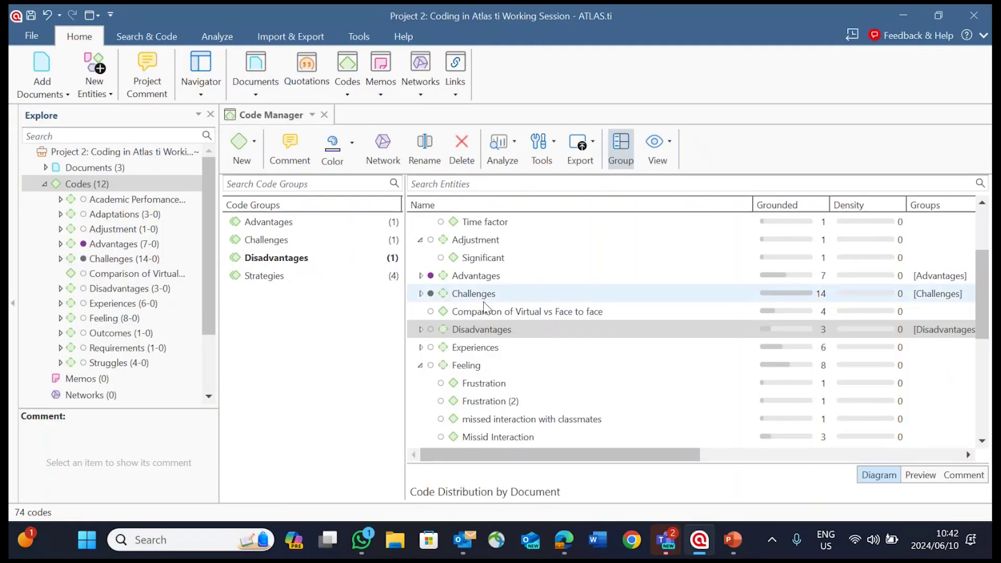
Create a code group named Fellings from the collapsed Feeling folder, and expand that folder again
scroll(435, 307, down, 2)
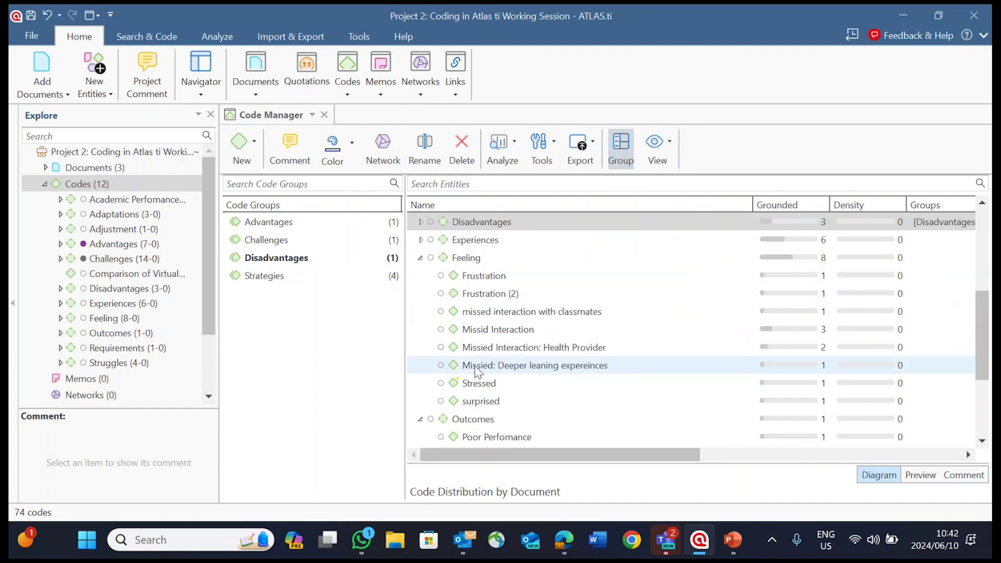
click(420, 258)
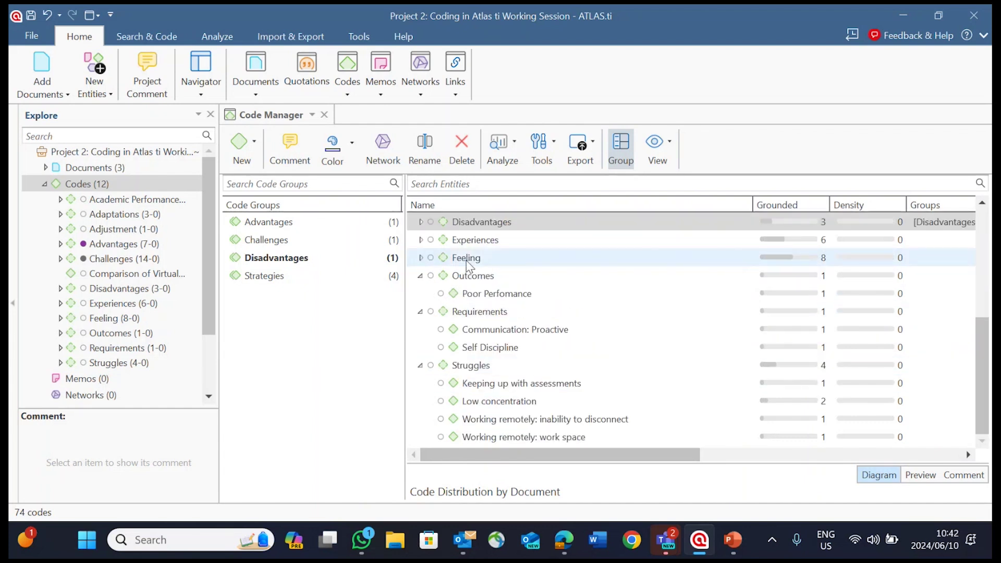
drag(459, 257, 287, 352)
text(Felling)
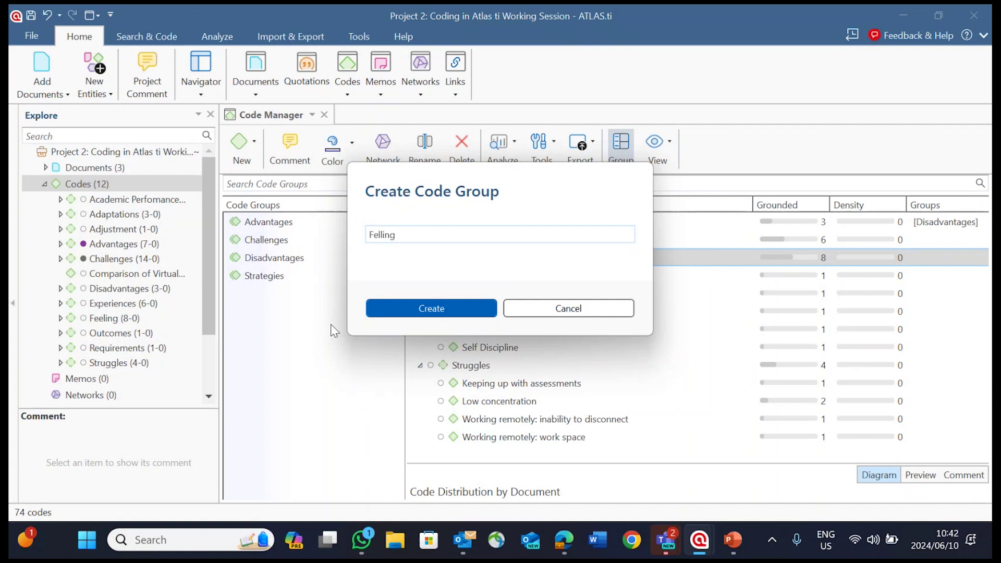
text(s)
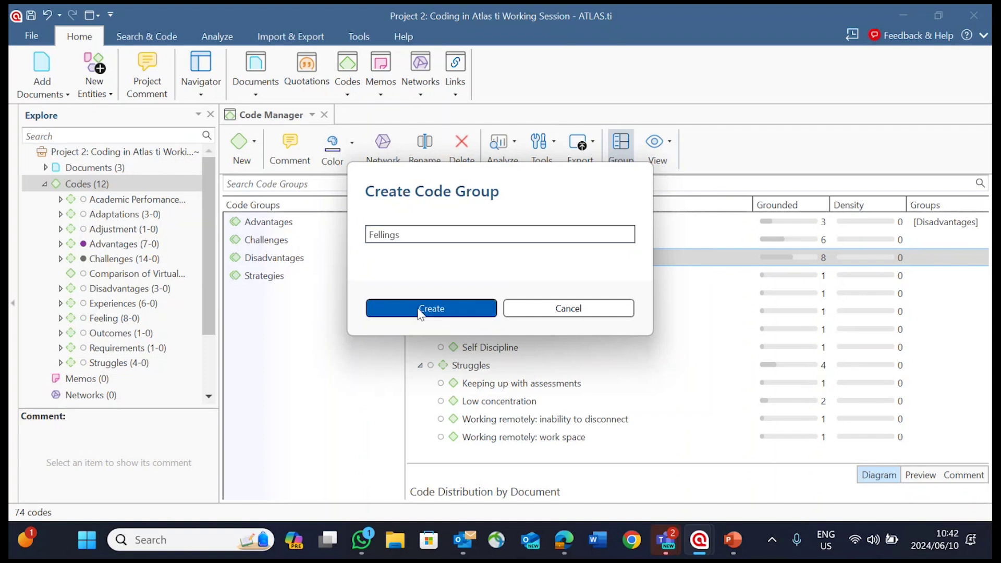
click(420, 312)
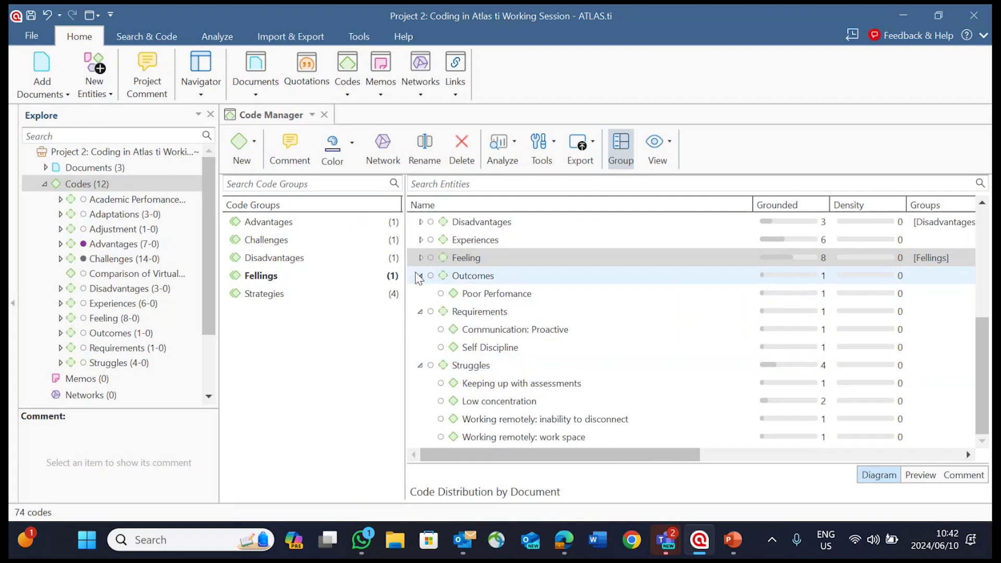
click(420, 258)
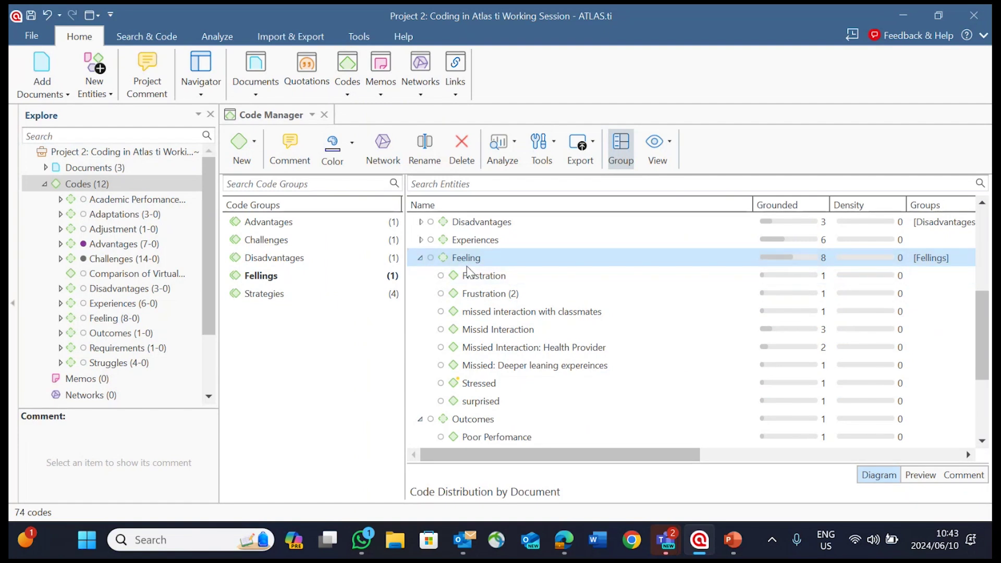
shift+click(483, 396)
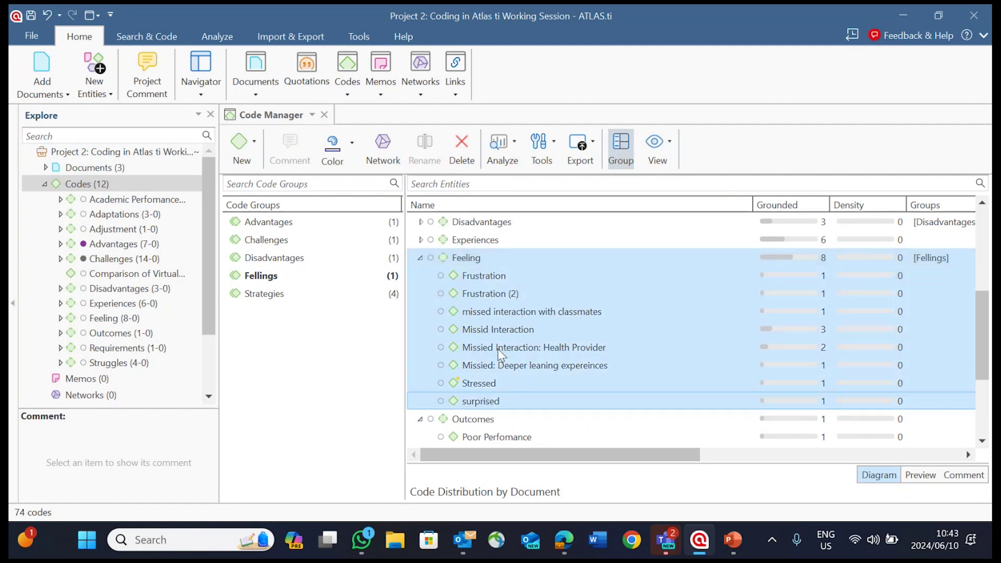
right_click(498, 349)
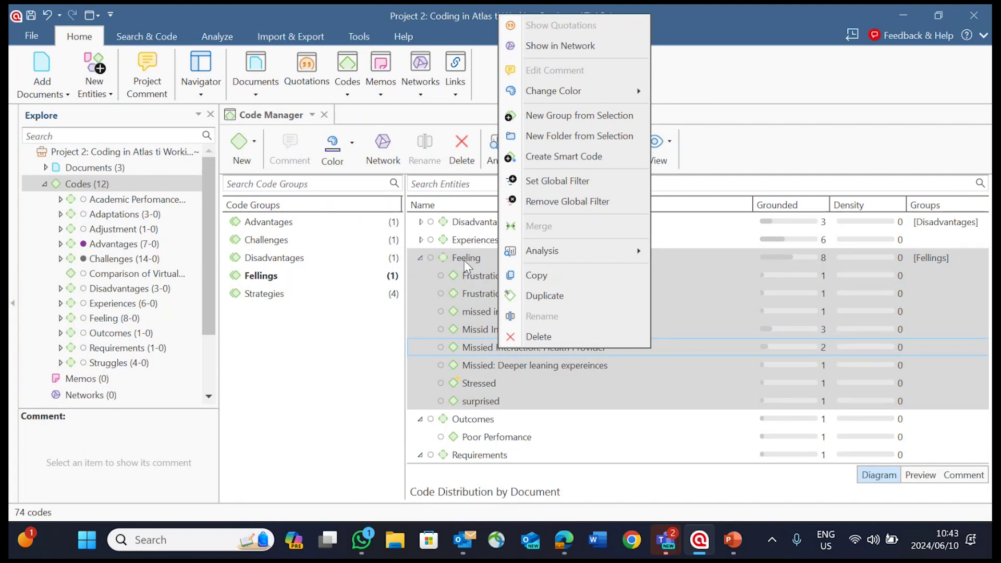
click(464, 282)
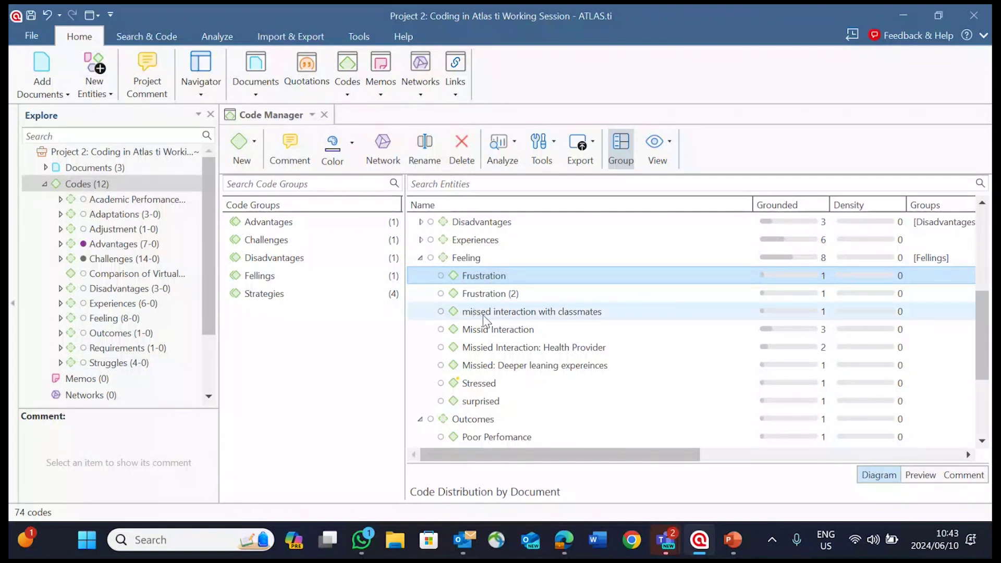
Colour the Feeling folder and all its codes down to surprised orange, and collapse the folder
click(472, 259)
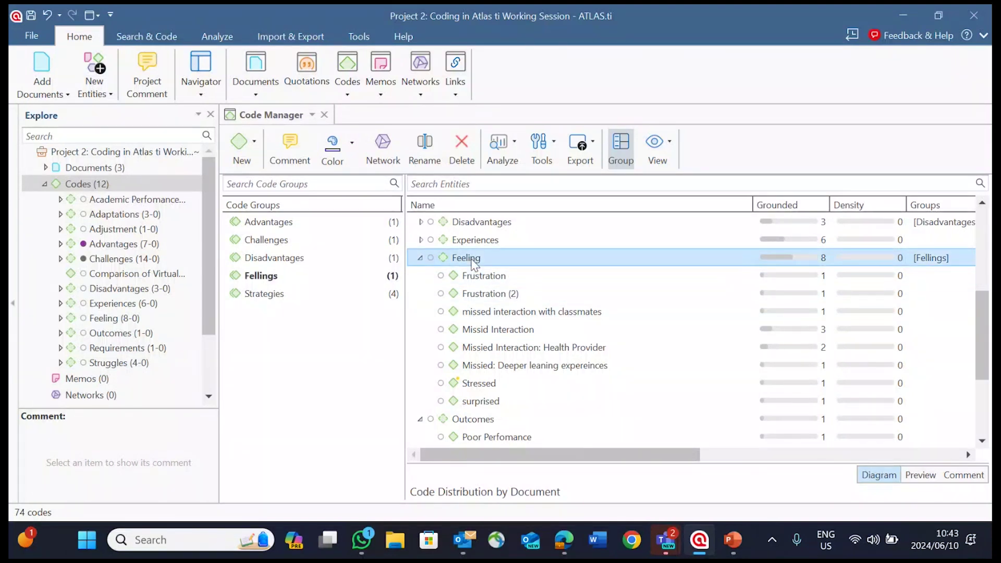
shift+click(493, 401)
right_click(492, 348)
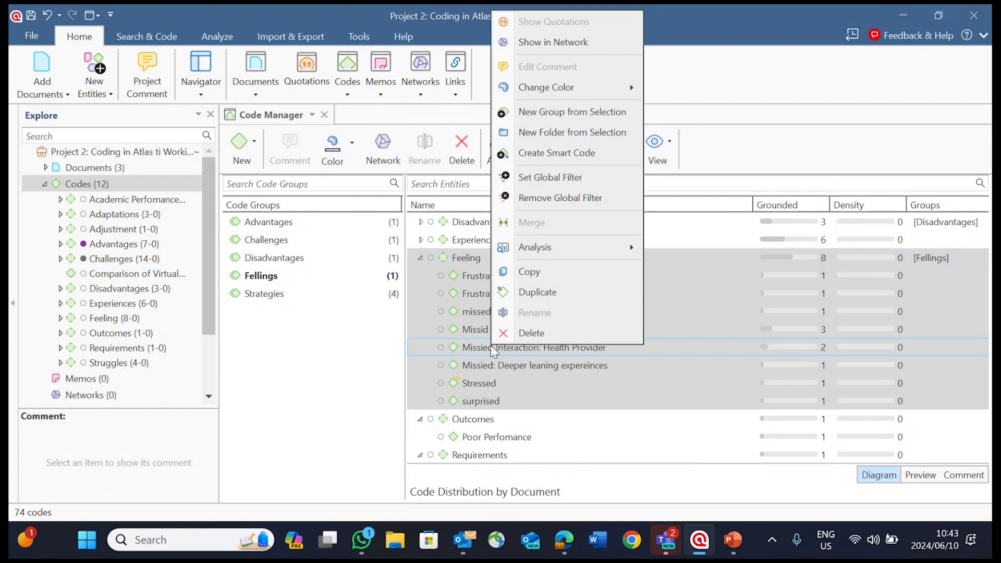
mouse_move(543, 88)
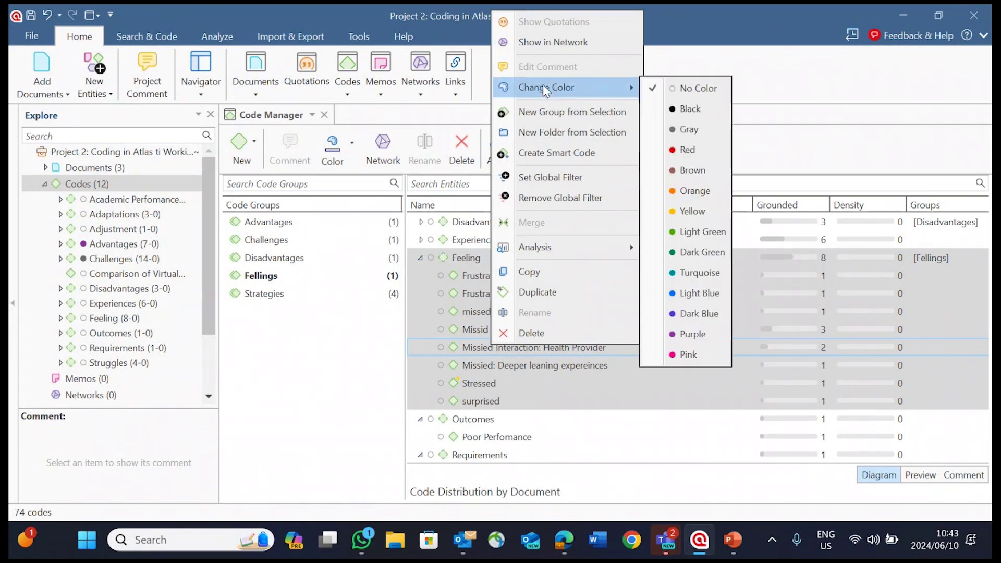
click(698, 193)
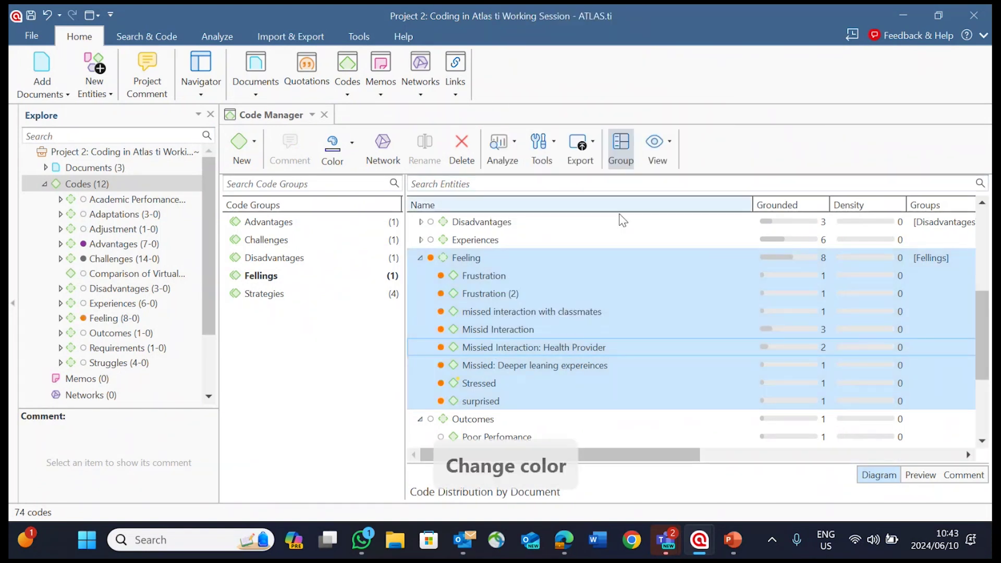
click(421, 257)
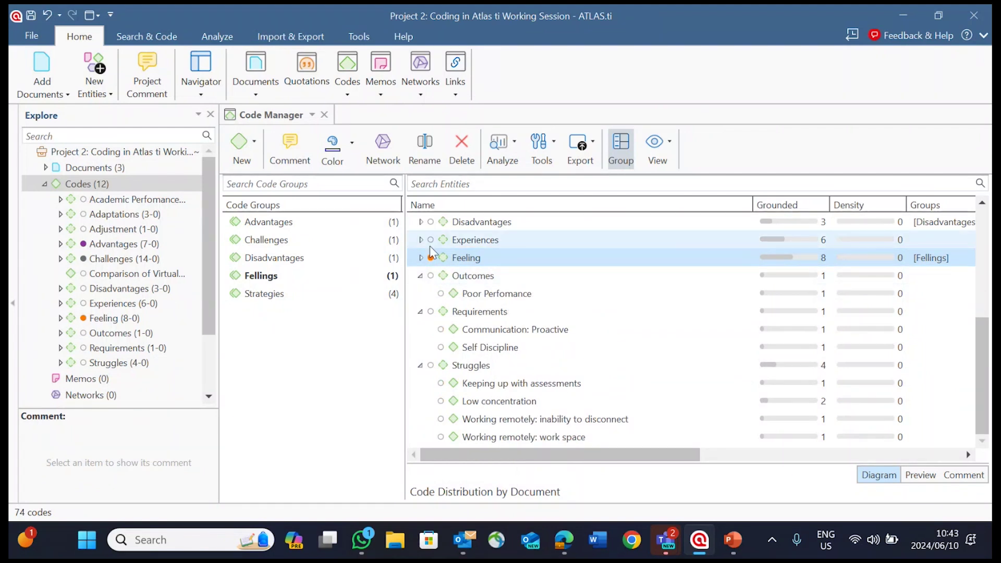
Create a code group named Struggles from the Struggles folder
click(468, 370)
drag(472, 371, 305, 373)
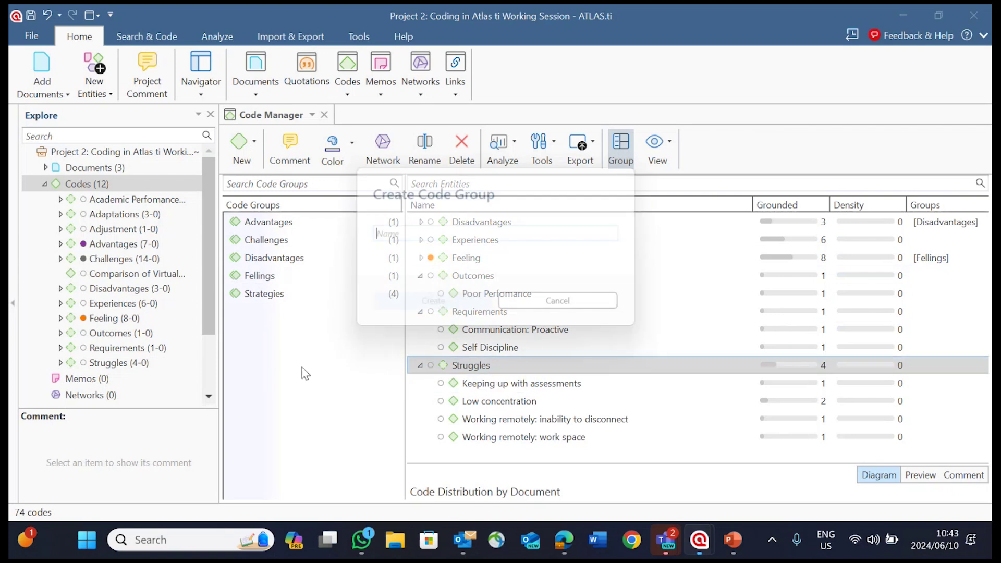
text(Sru)
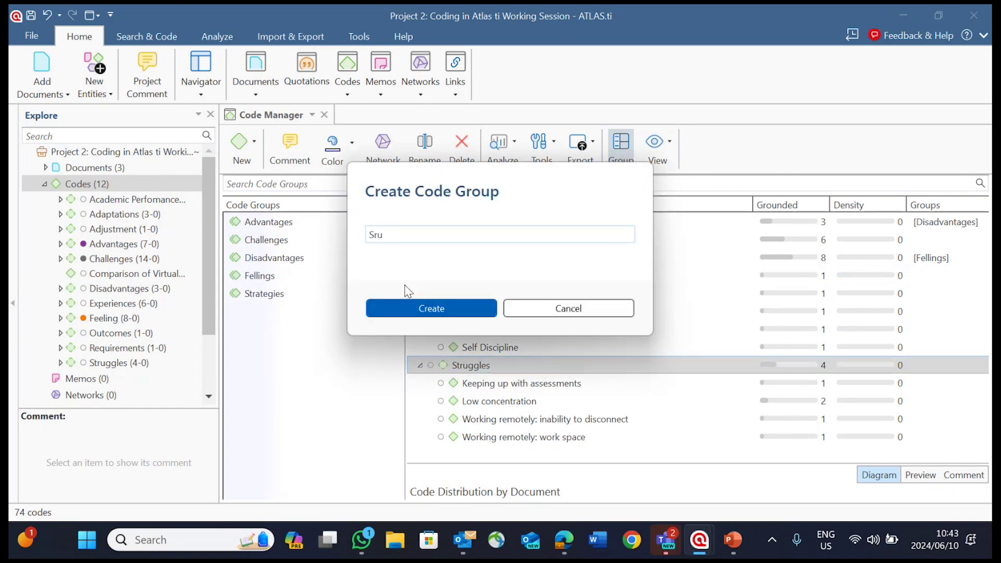
key(BackSpace)
key(BackSpace)
text(truggles)
click(447, 311)
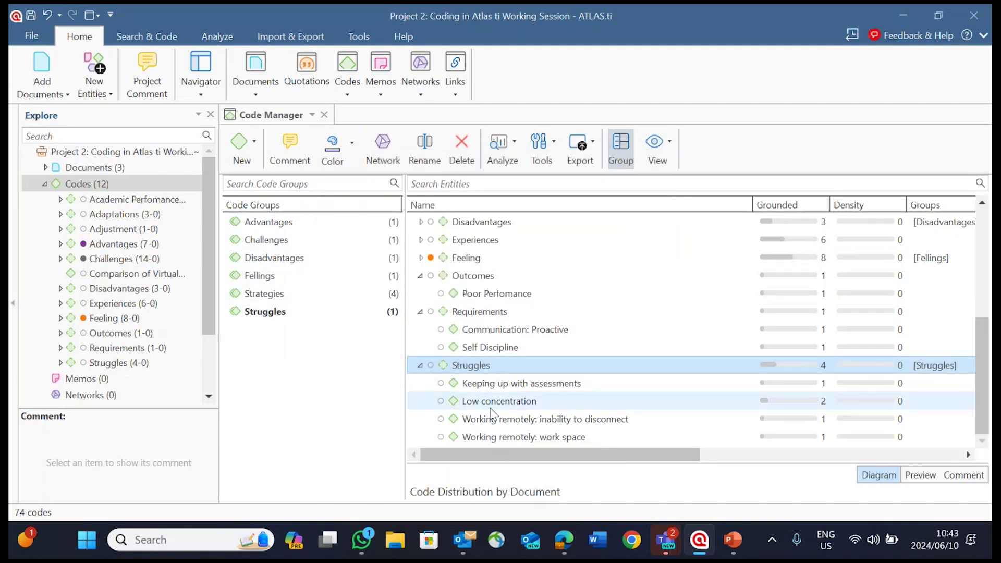
Colour the Struggles folder and its four codes dark green, leaving the folder expanded
shift+click(492, 435)
right_click(493, 423)
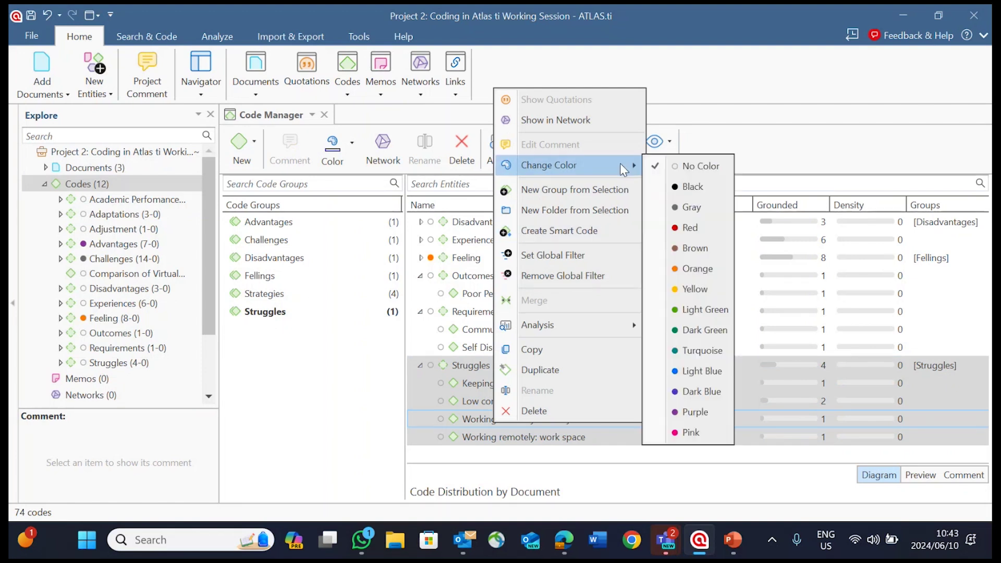
mouse_move(620, 164)
click(697, 337)
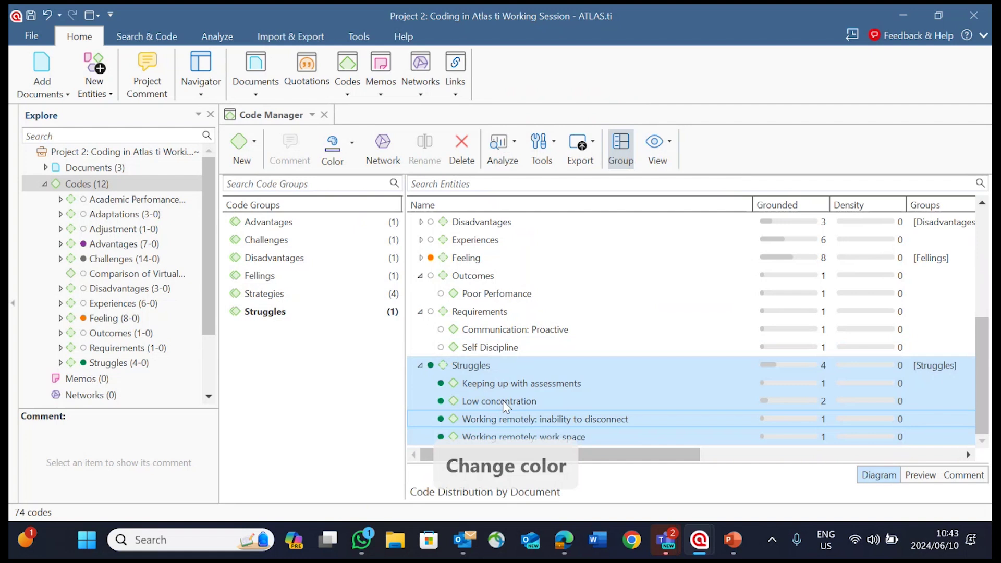
click(420, 365)
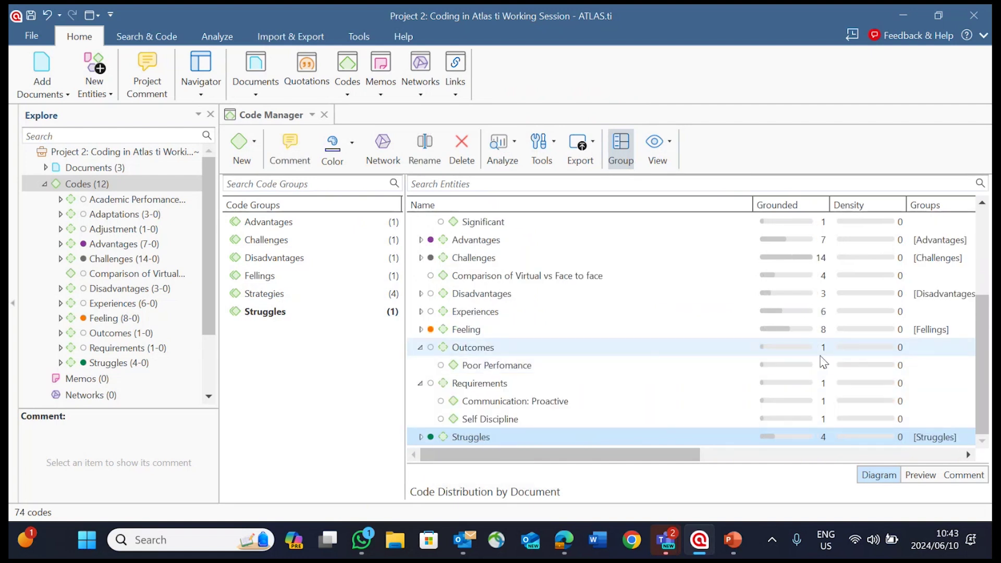
click(421, 437)
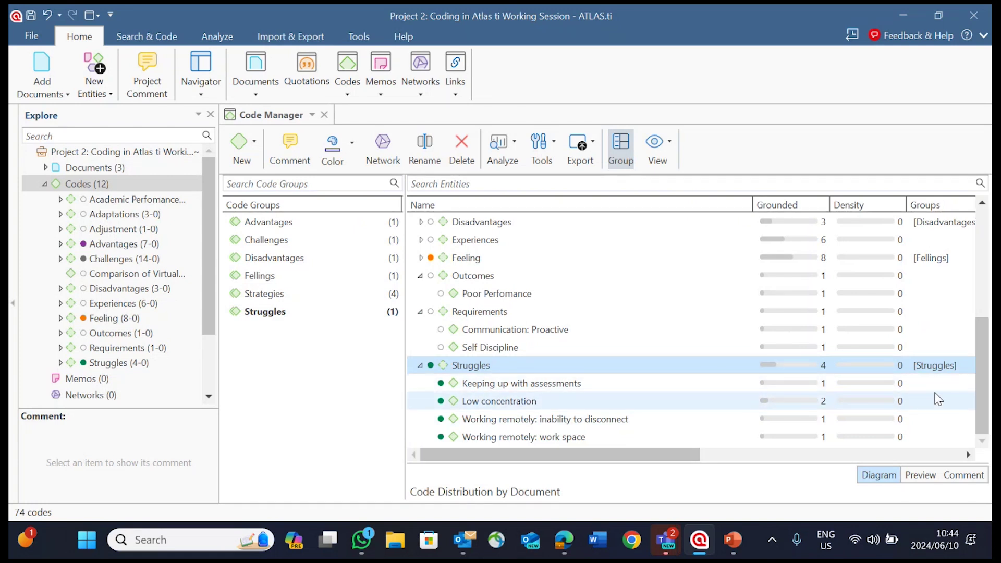
Try adding all four codes under the Struggles folder to the Struggles code group, and undo the addition
click(472, 383)
shift+click(484, 435)
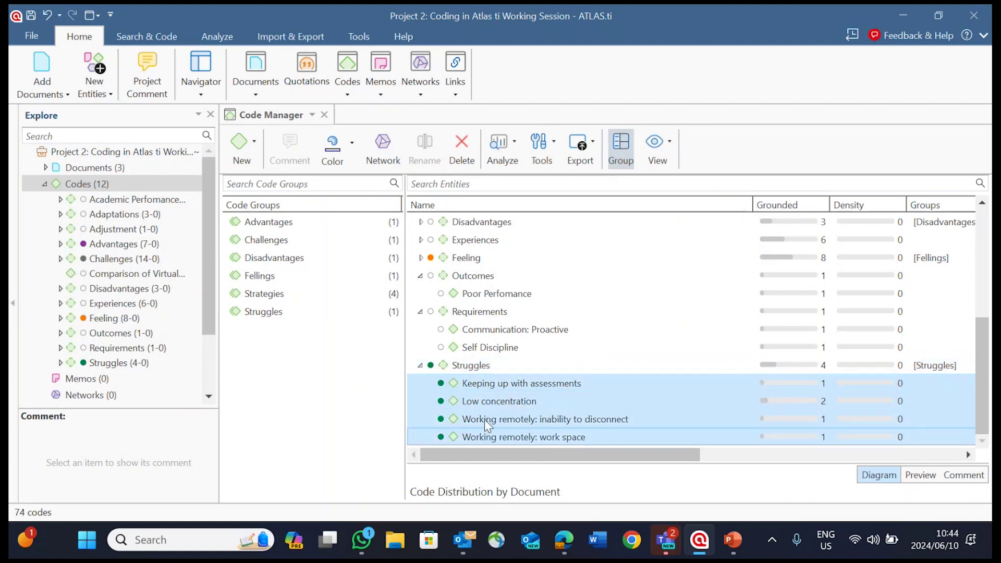
drag(486, 418, 302, 319)
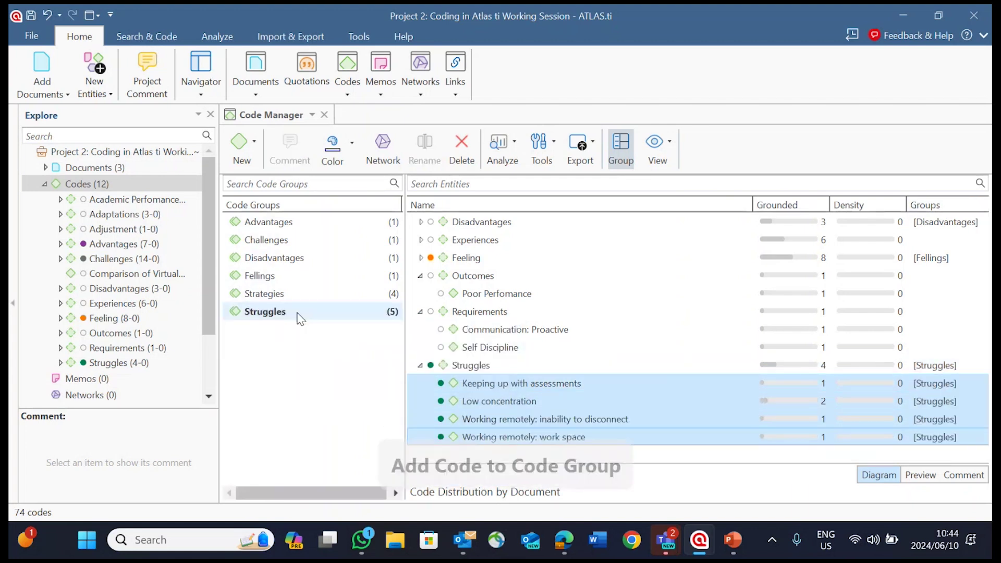
click(46, 15)
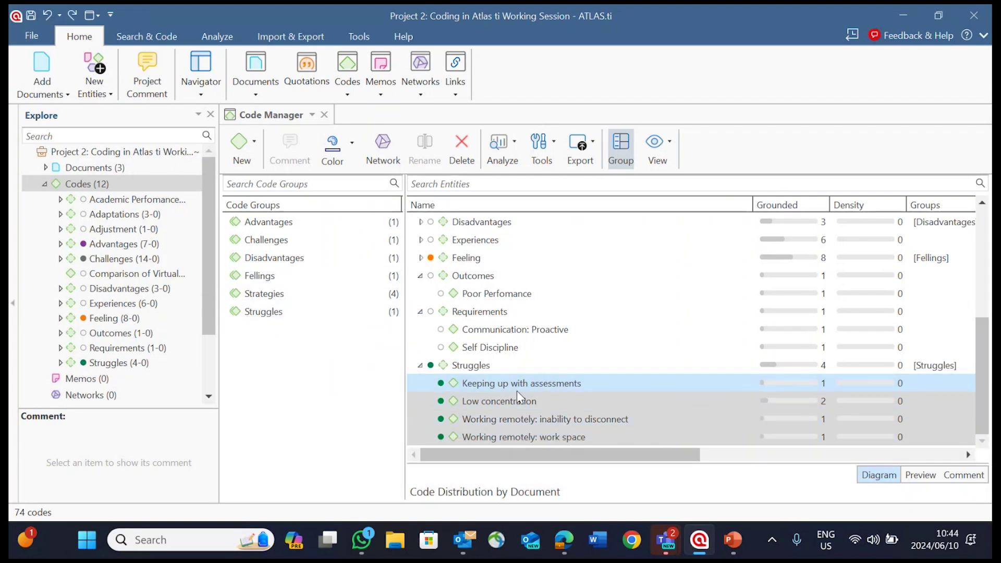
Add Low concentration, both Working remotely codes and Keeping up with assessments to the Struggles code group
drag(517, 399, 335, 320)
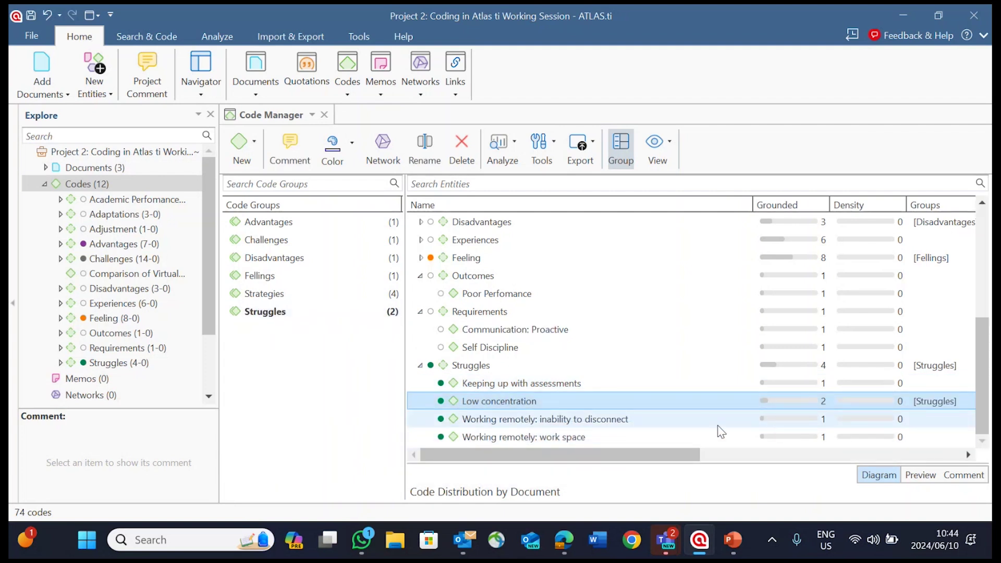
click(590, 424)
shift+click(548, 437)
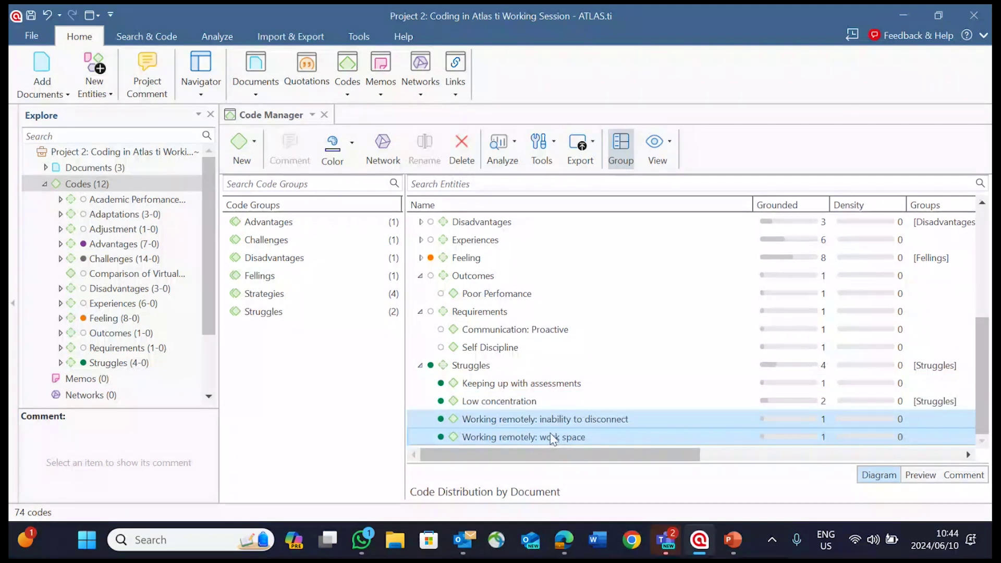
drag(548, 437, 301, 323)
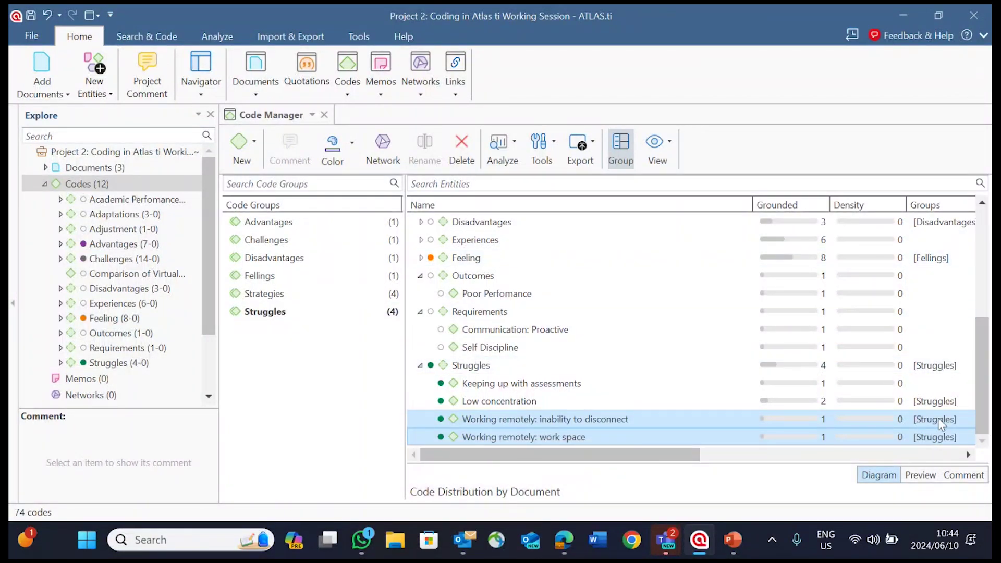
click(501, 390)
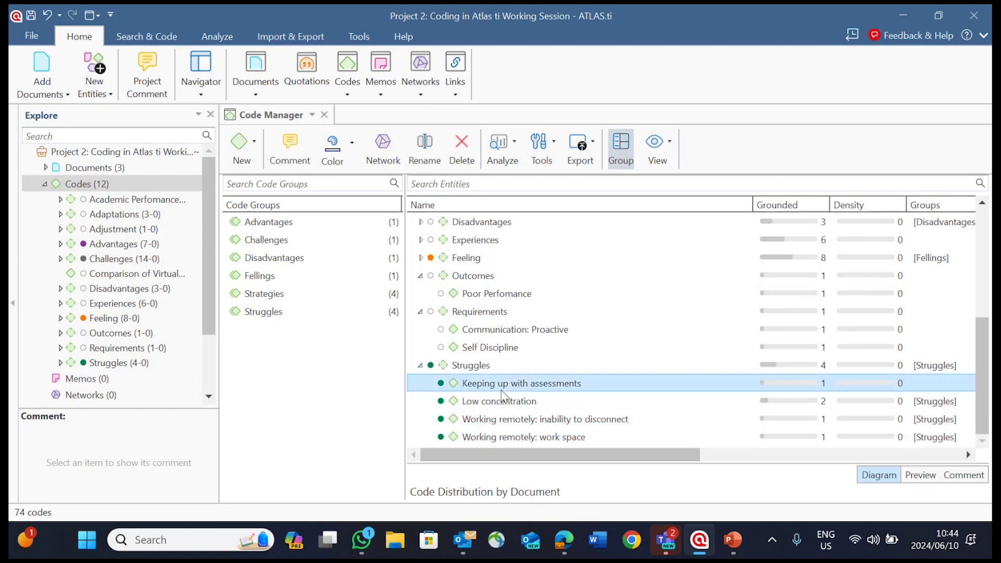
drag(502, 396, 320, 314)
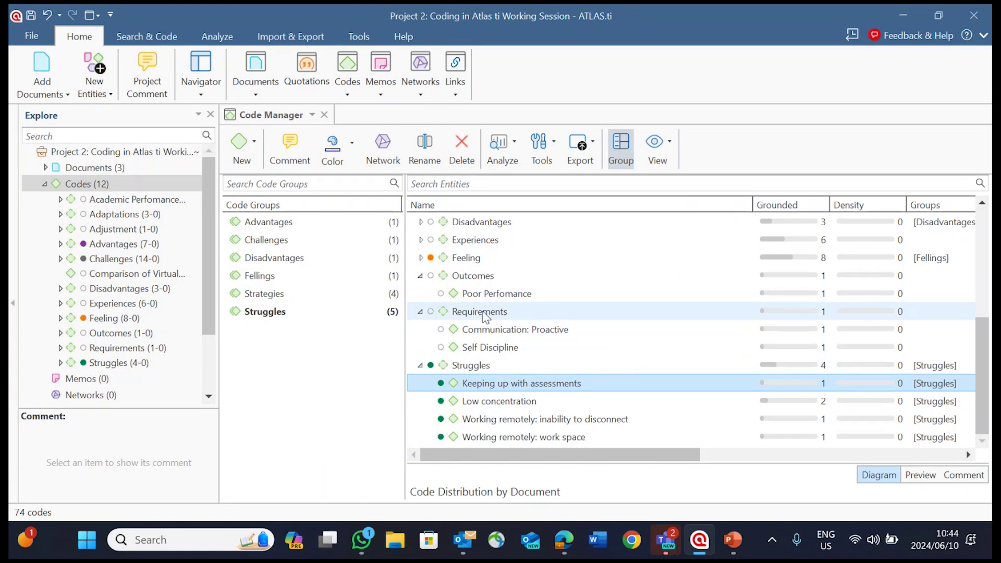
Create a code group named Requirement from the Requirements folder
drag(489, 315, 302, 378)
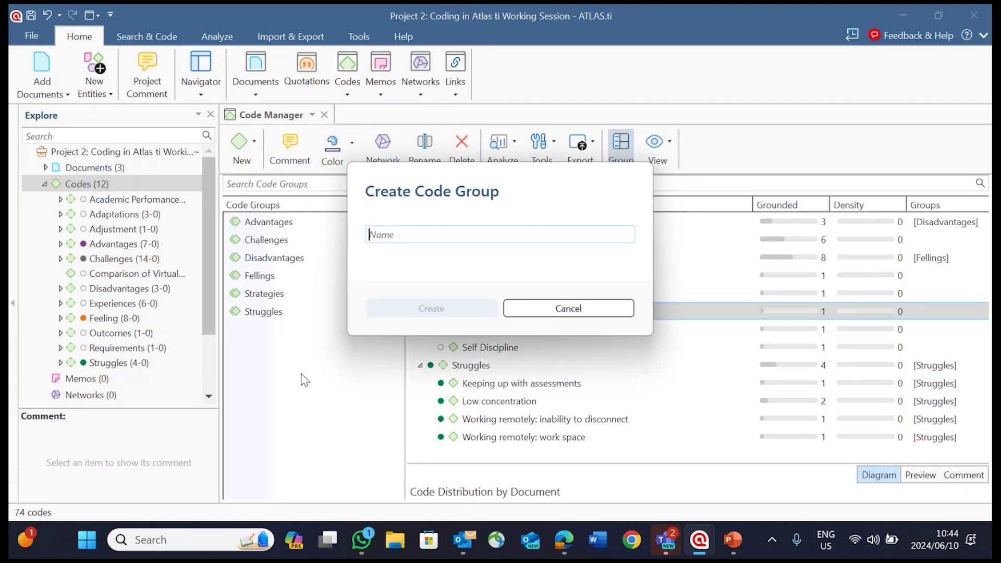
text(Require)
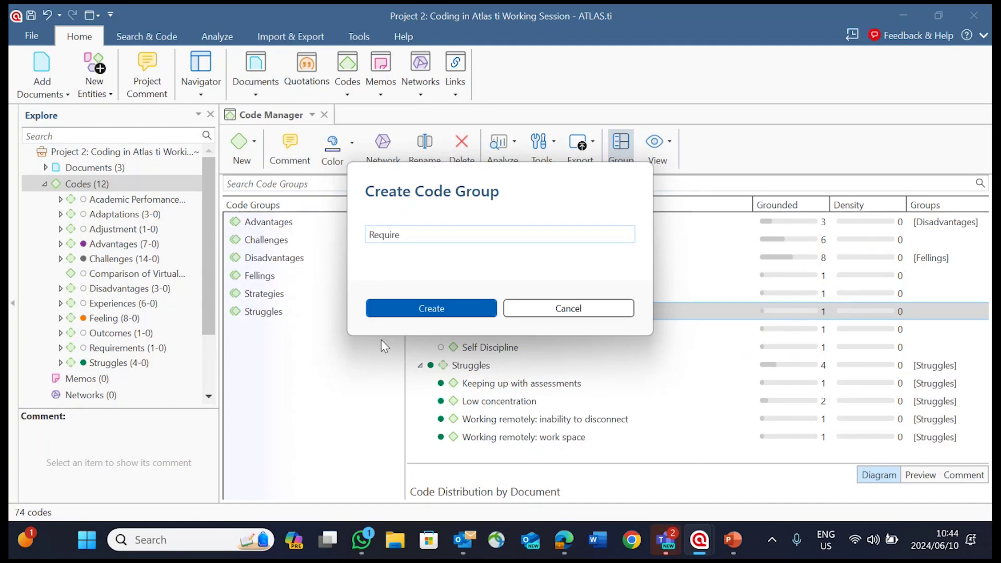
text(ment)
click(445, 310)
Colour the Requirements folder and its codes Communication: Proactive and Self Discipline light blue
shift+click(486, 348)
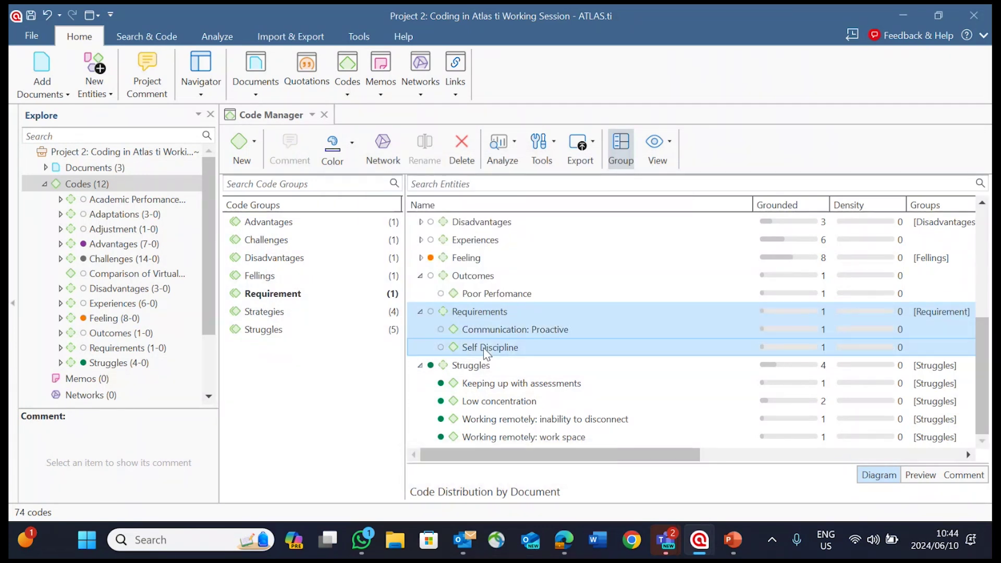
right_click(483, 348)
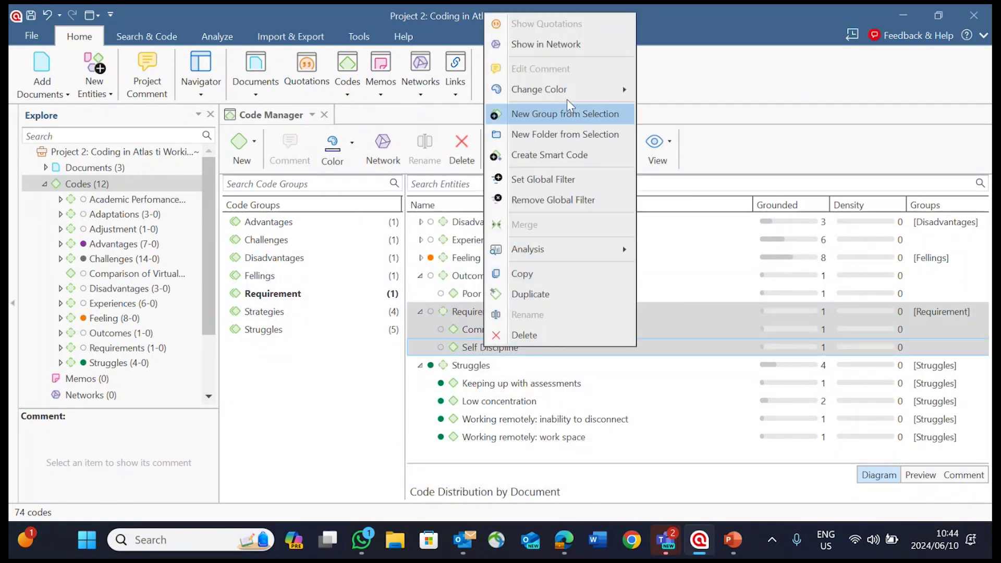
mouse_move(567, 90)
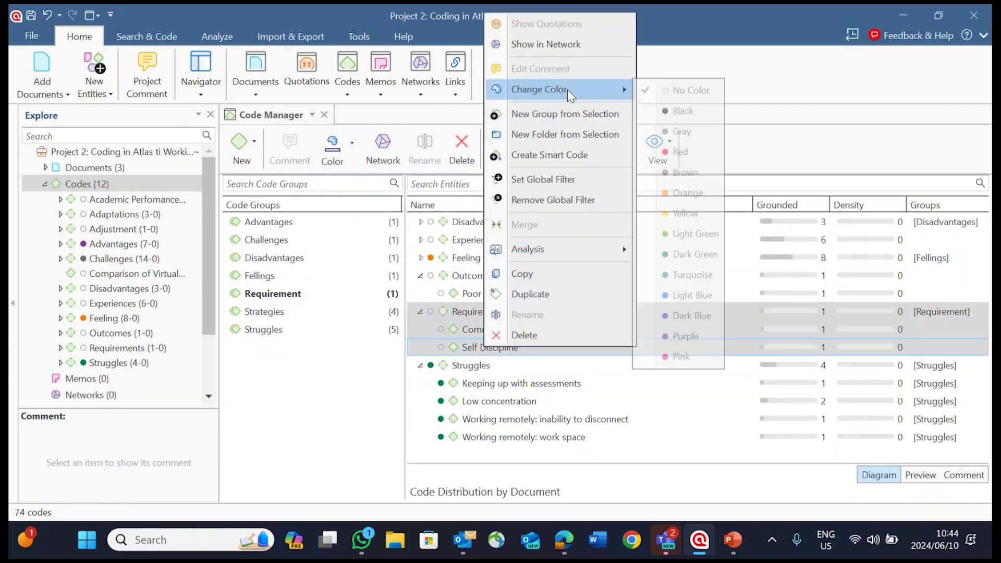
click(688, 295)
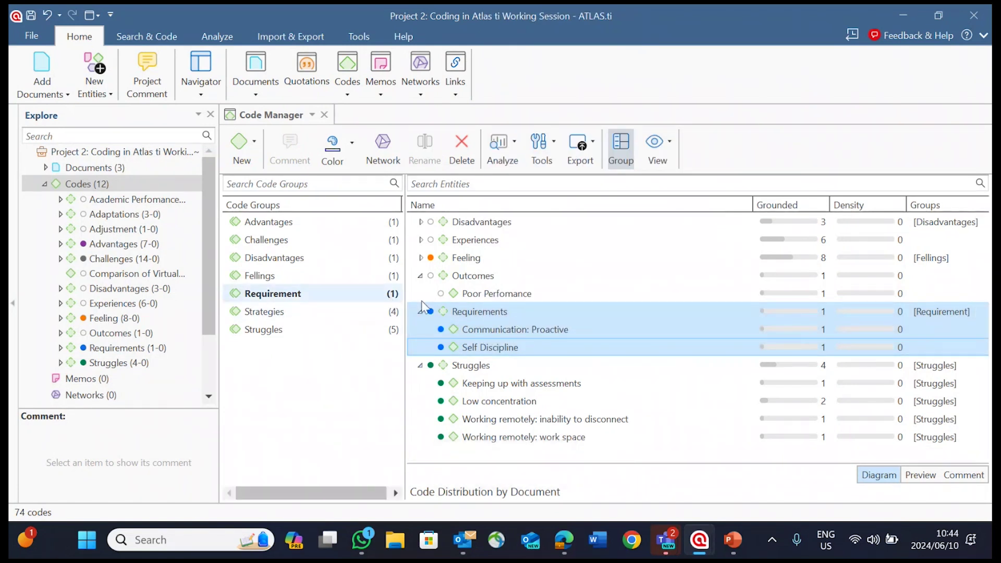
Add the codes Communication: Proactive and Self Discipline to the Requirement code group
click(632, 333)
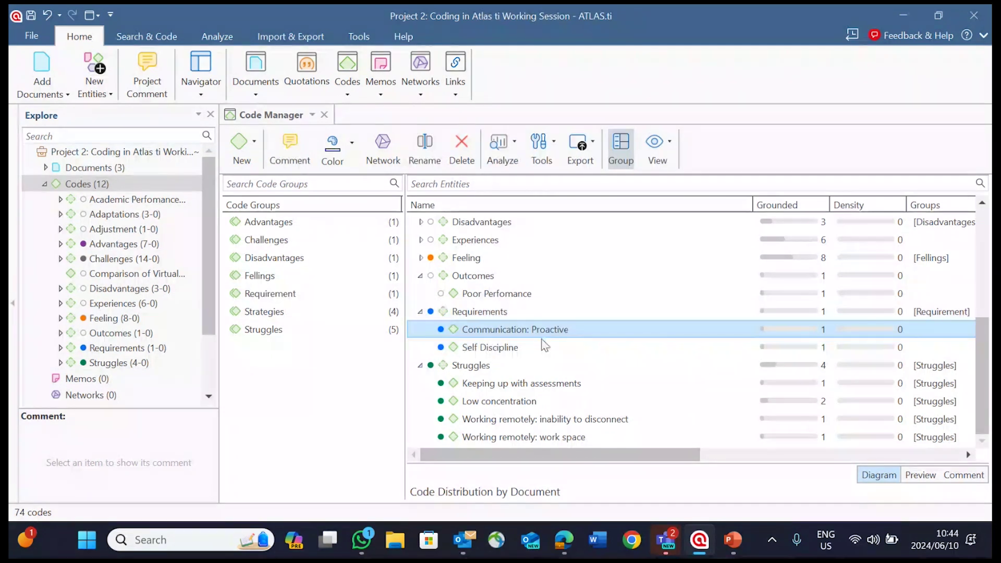
shift+click(529, 345)
drag(531, 348, 313, 297)
Create a code group named Adaptations from the Adaptations folder
scroll(946, 341, up, 2)
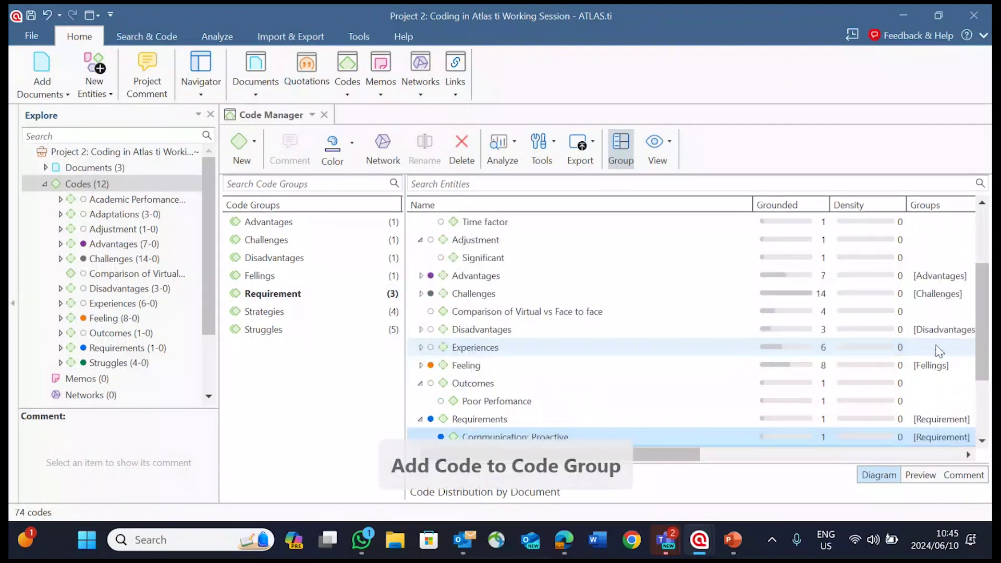
scroll(939, 350, up, 1)
scroll(939, 351, down, 2)
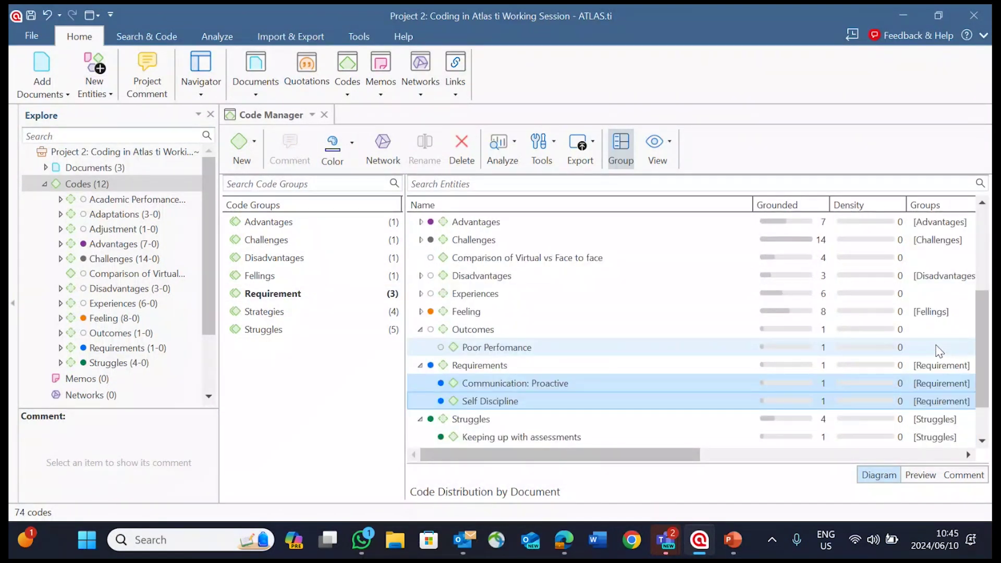
scroll(940, 350, up, 3)
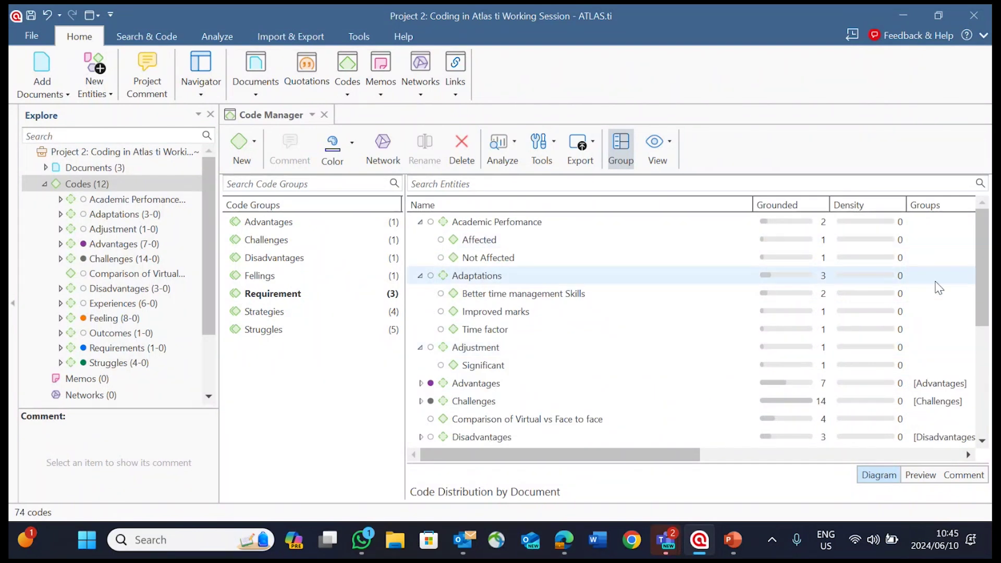
click(478, 282)
right_click(319, 381)
click(326, 389)
text(A)
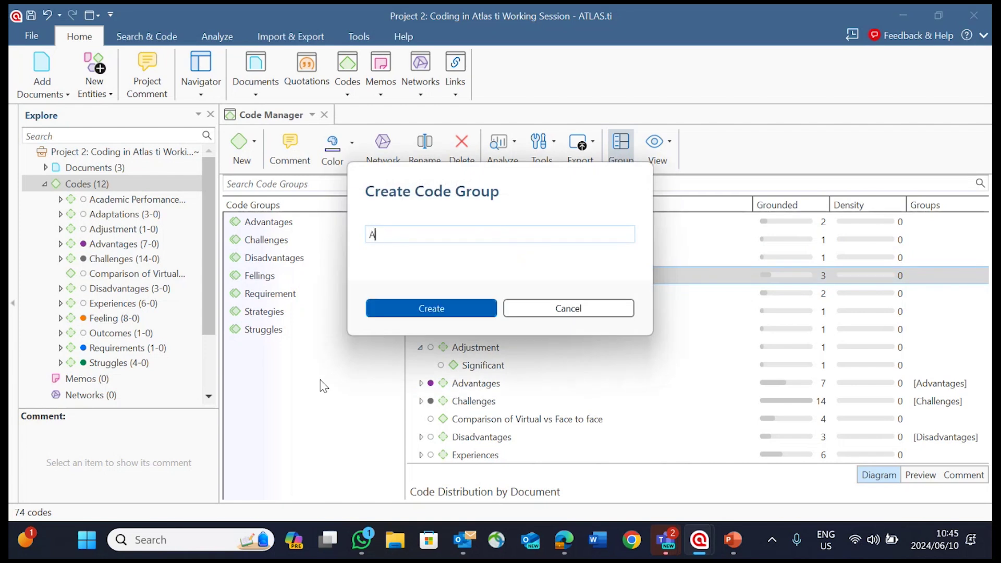
text(daptations)
click(470, 307)
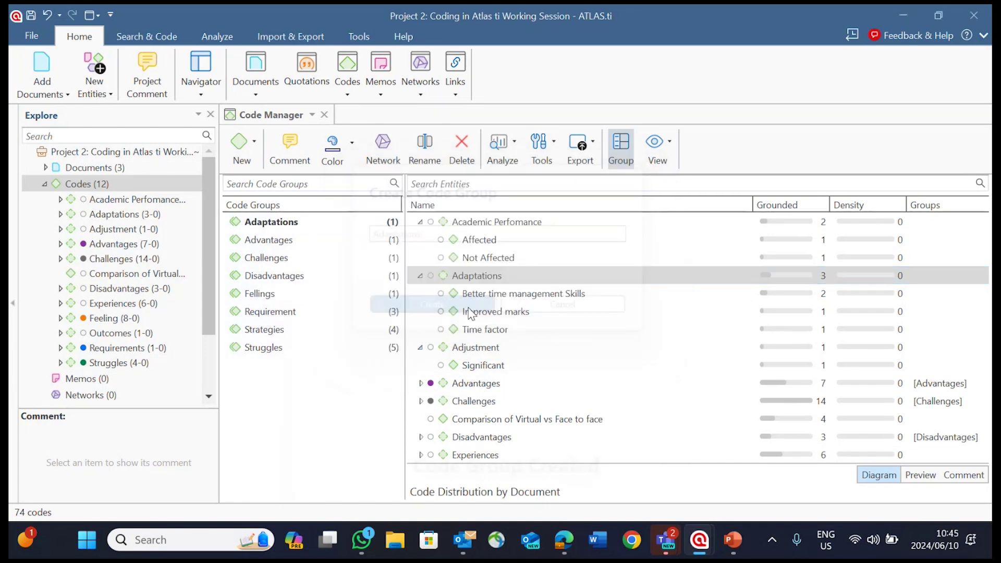
Add the codes Better time management Skills, Improved marks and Time factor to the Adaptations code group
click(498, 295)
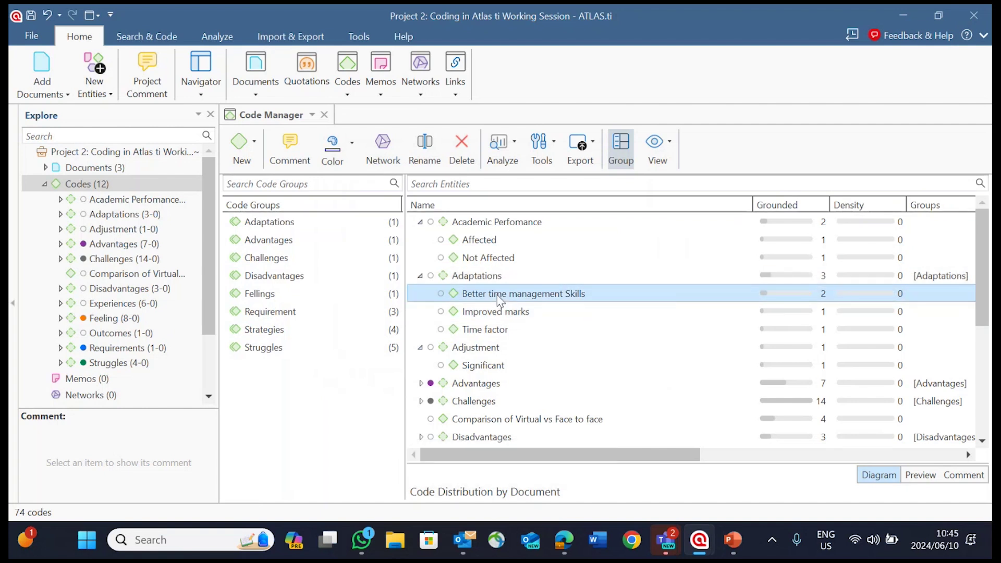
shift+click(497, 335)
drag(497, 335, 311, 235)
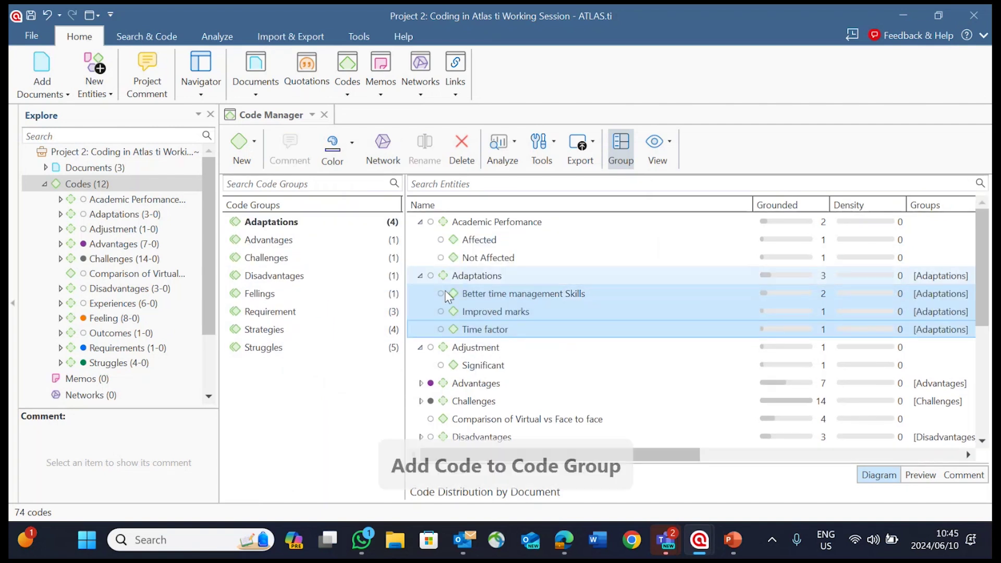
Colour the Adaptations folder and its three codes dark blue, and select the Significant code under Adjustment
click(493, 277)
shift+click(497, 331)
right_click(498, 330)
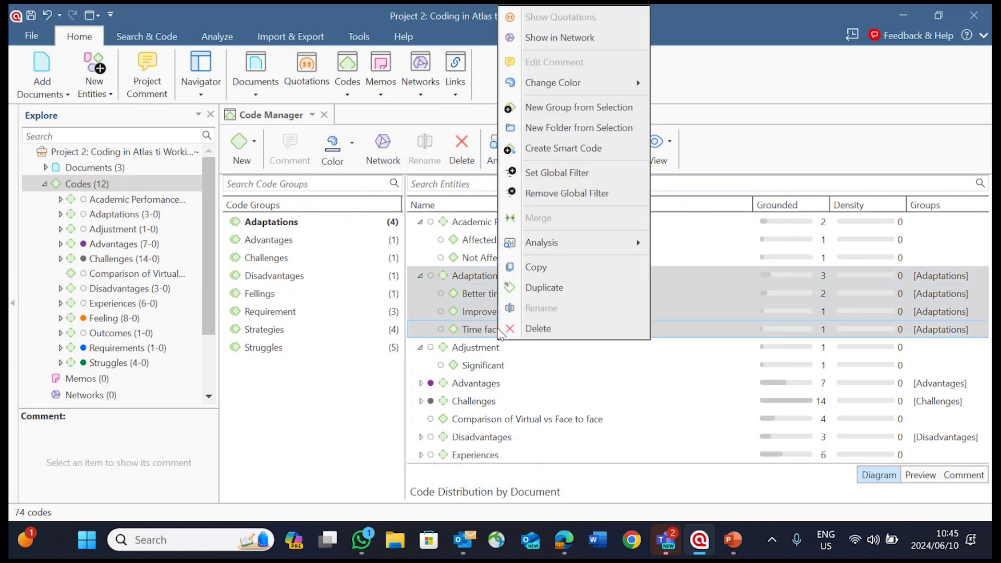
mouse_move(599, 86)
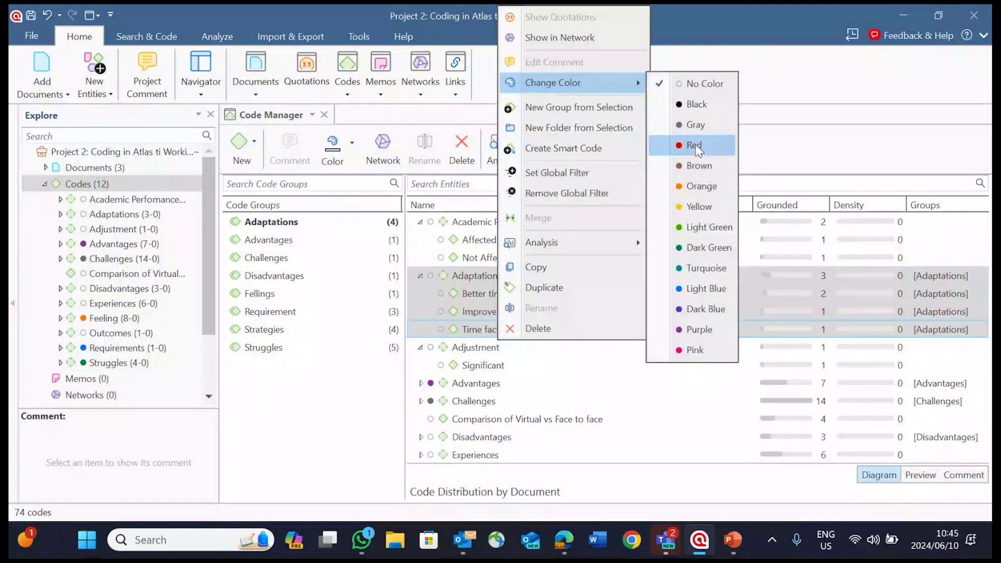
click(704, 309)
click(603, 360)
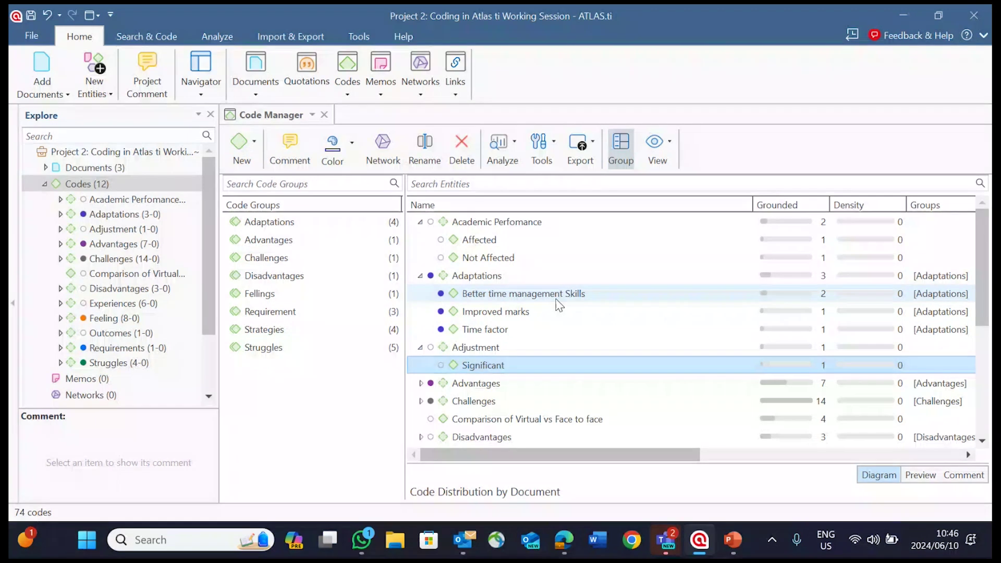
Switch to the Teams meeting, view the profile card of the attendee with the raised hand, and close it
mouse_move(666, 539)
click(613, 490)
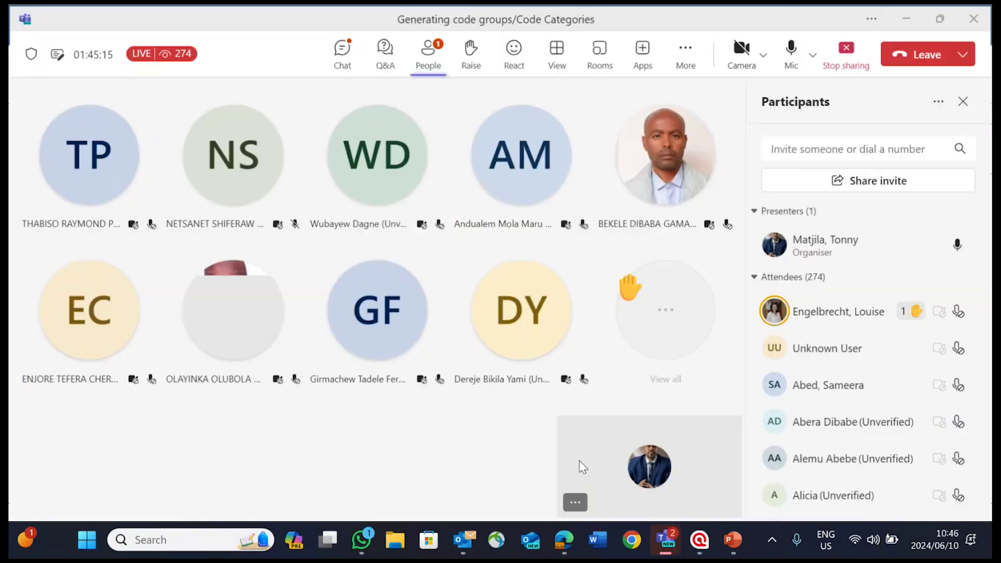
click(771, 309)
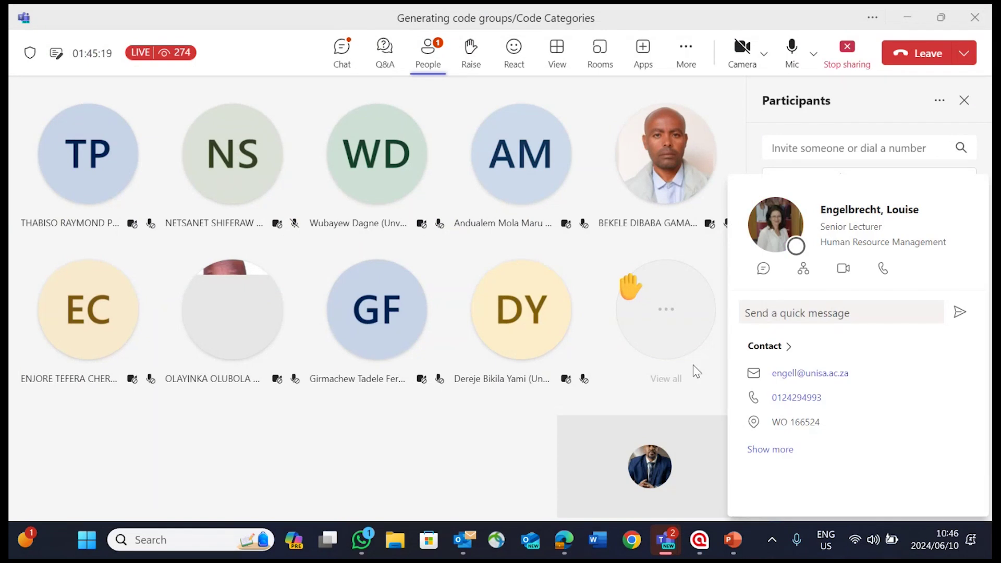
click(541, 399)
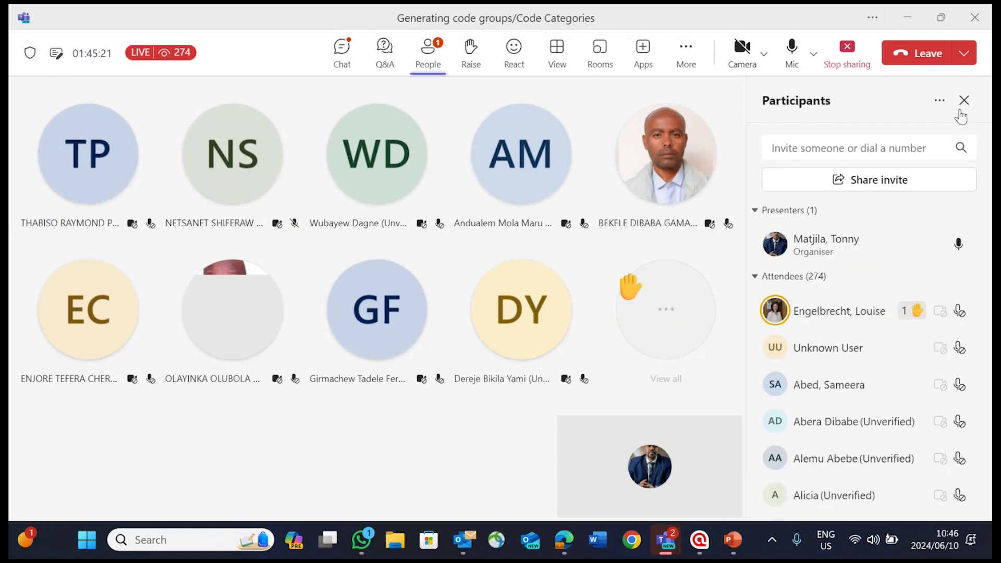
Allow the microphone for attendees in the meeting, and minimise the meeting window to return to ATLAS.ti
click(940, 101)
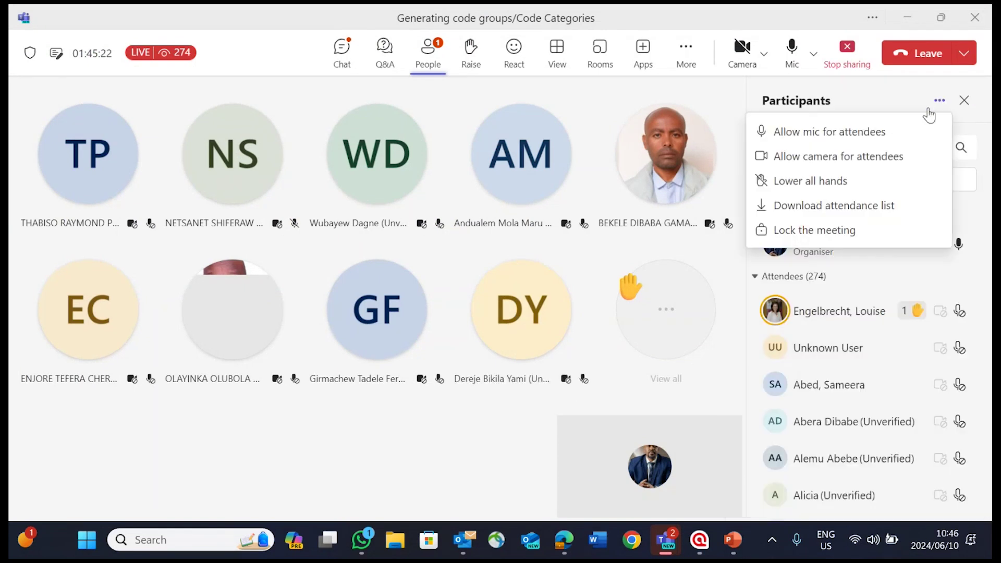
click(885, 132)
click(595, 271)
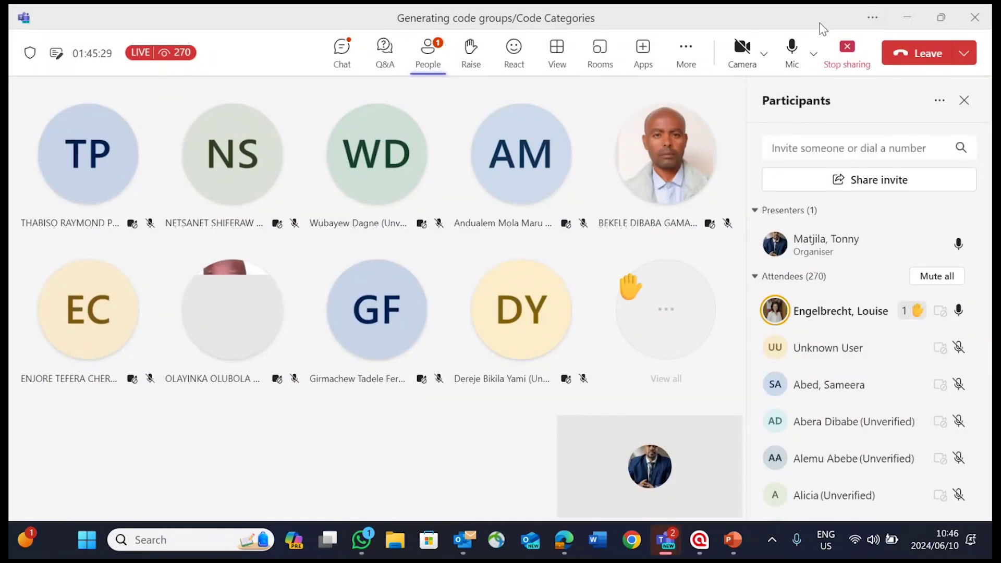
click(908, 17)
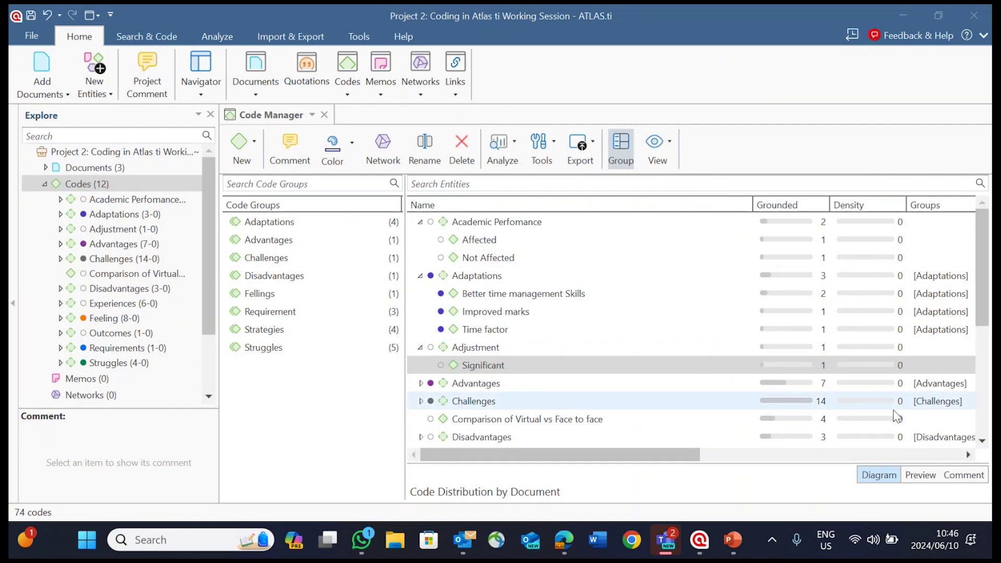
Preview the quotation of the Significant code, and show its document distribution diagram in an enlarged pane
click(921, 475)
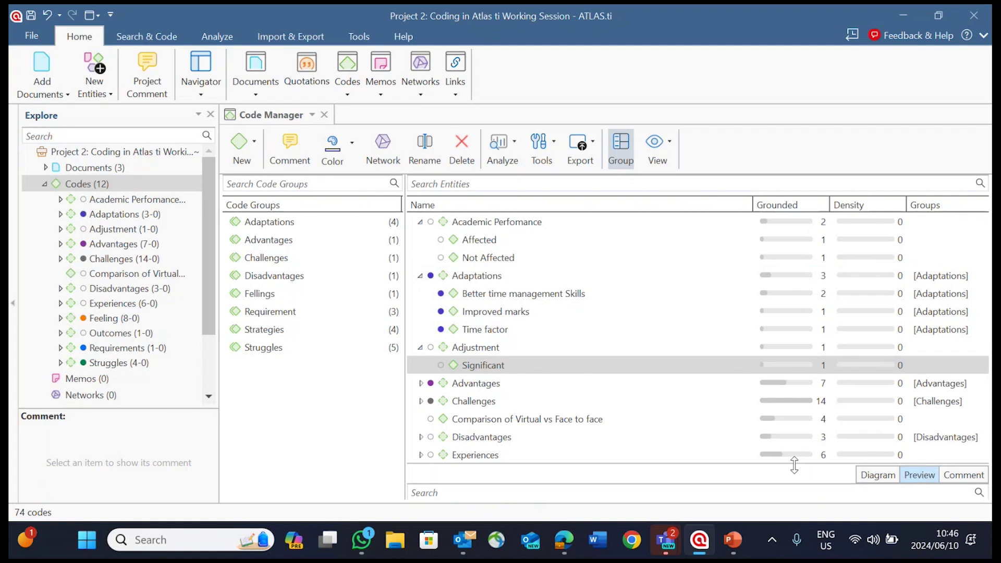
drag(795, 466, 772, 425)
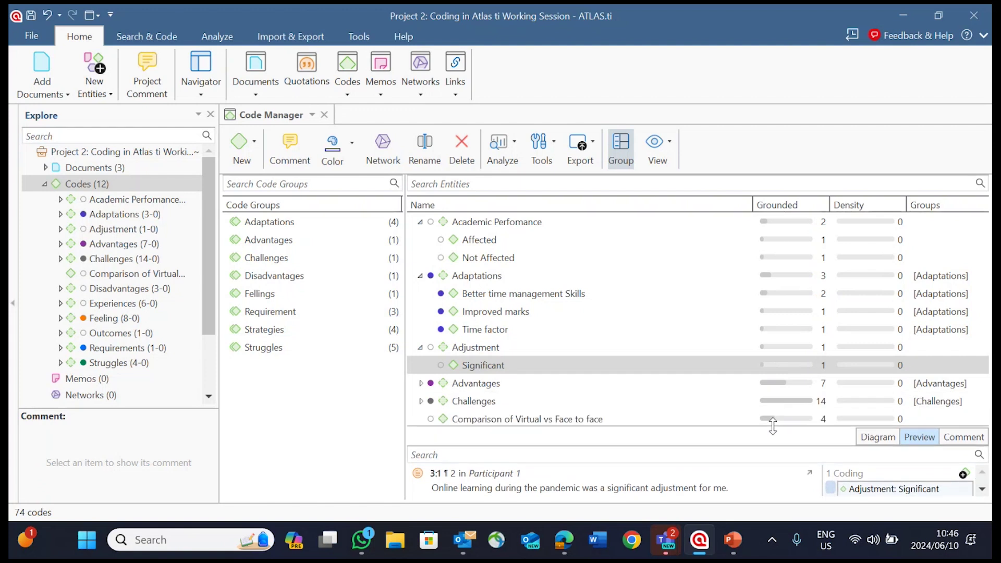
click(876, 440)
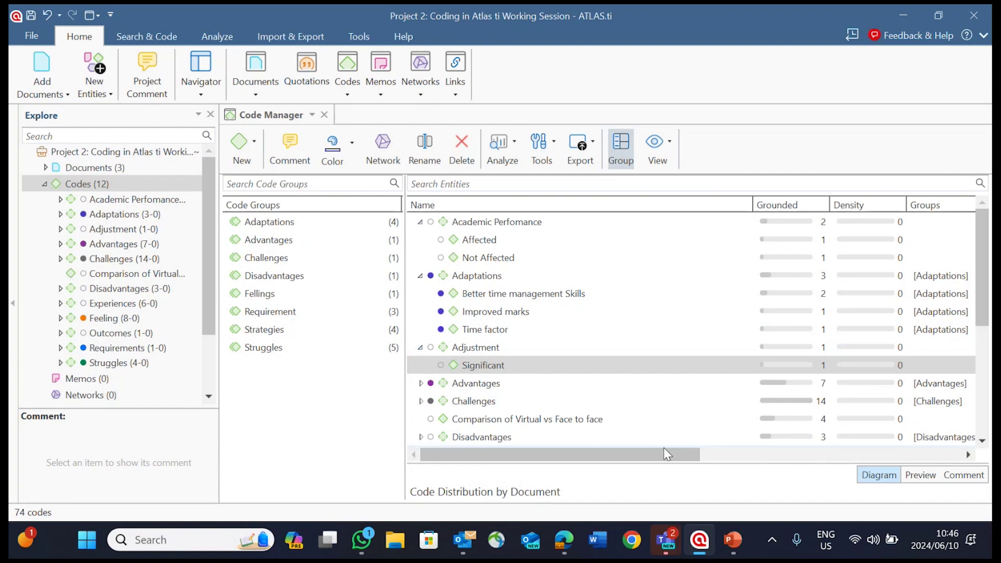
drag(672, 464, 665, 424)
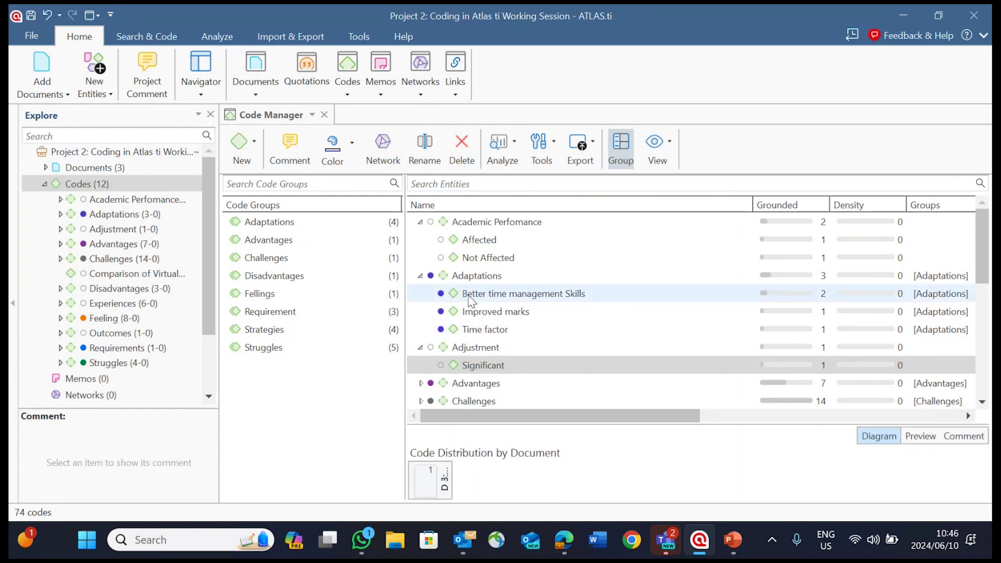
View the colour choices for the Adaptations folder, and change the lower pane from the distribution diagram to the quotation preview
right_click(467, 275)
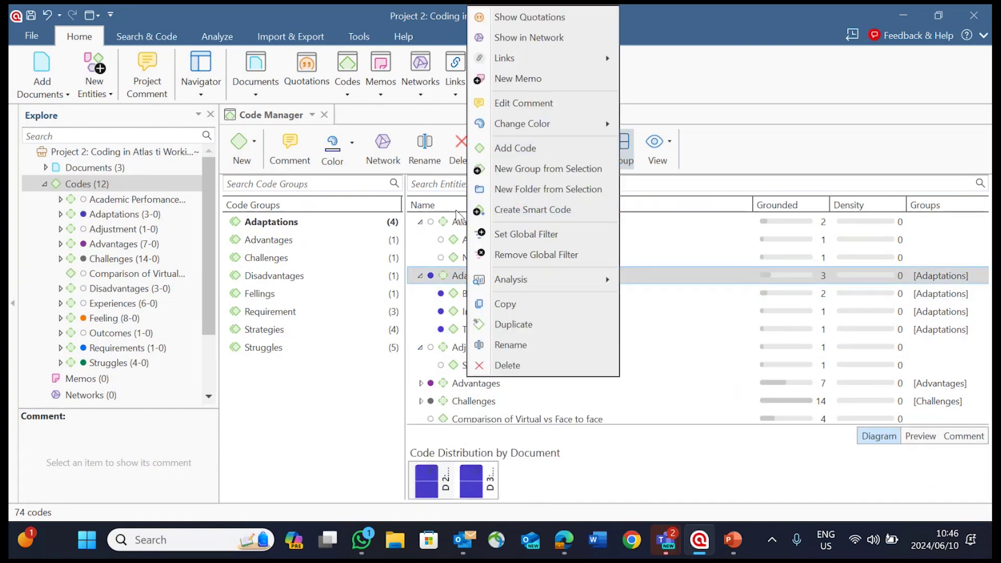
mouse_move(516, 126)
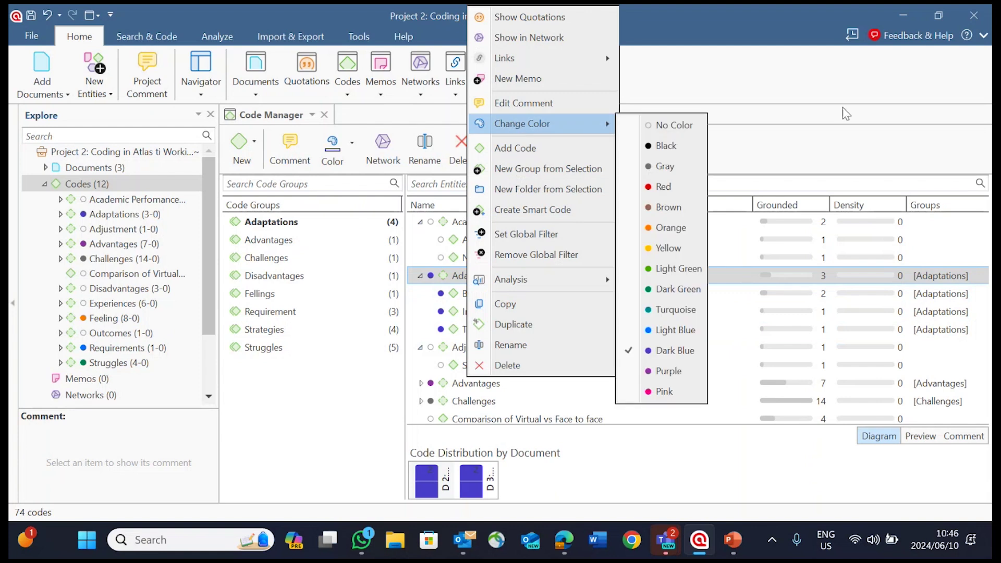
click(833, 93)
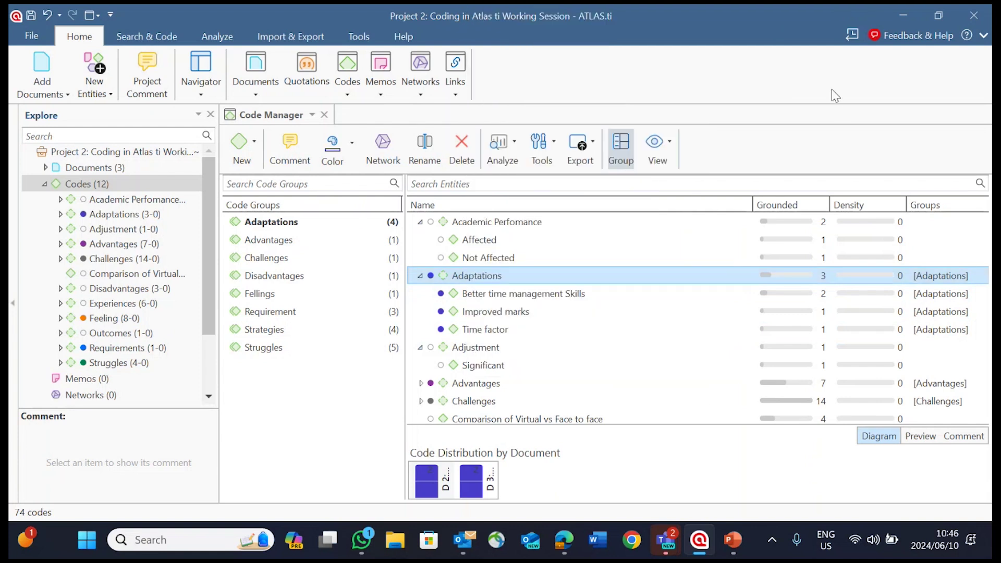
click(931, 437)
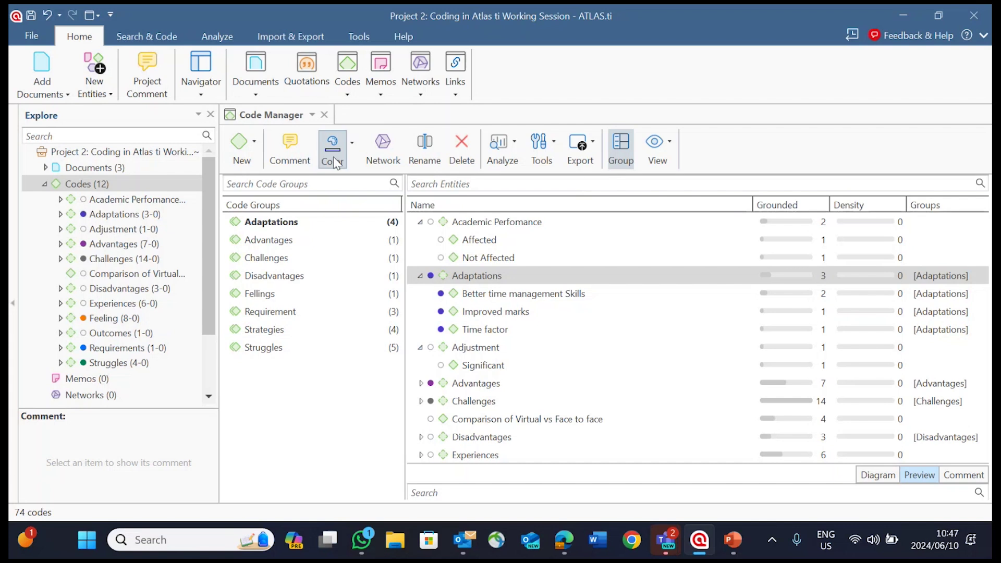
right_click(476, 277)
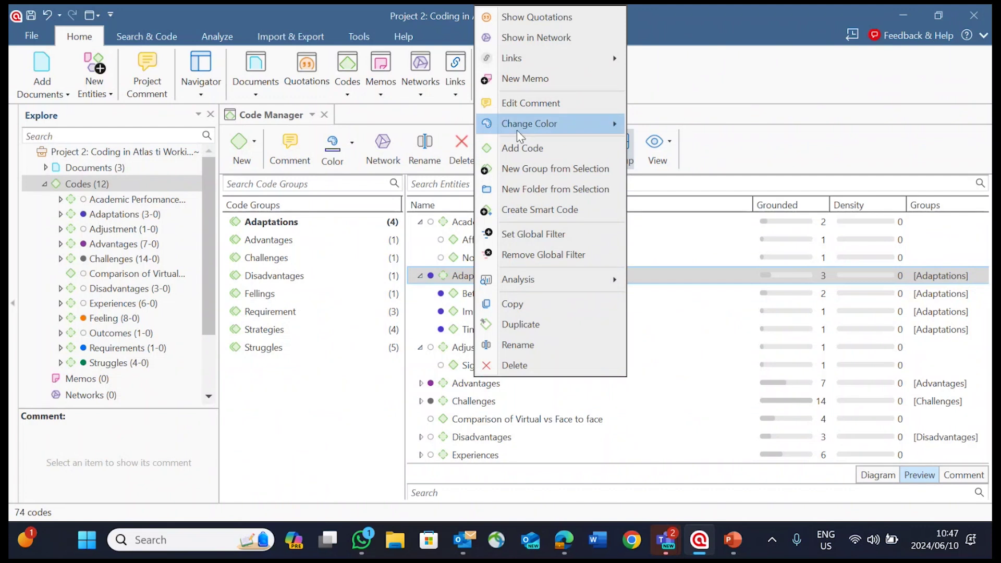
click(665, 120)
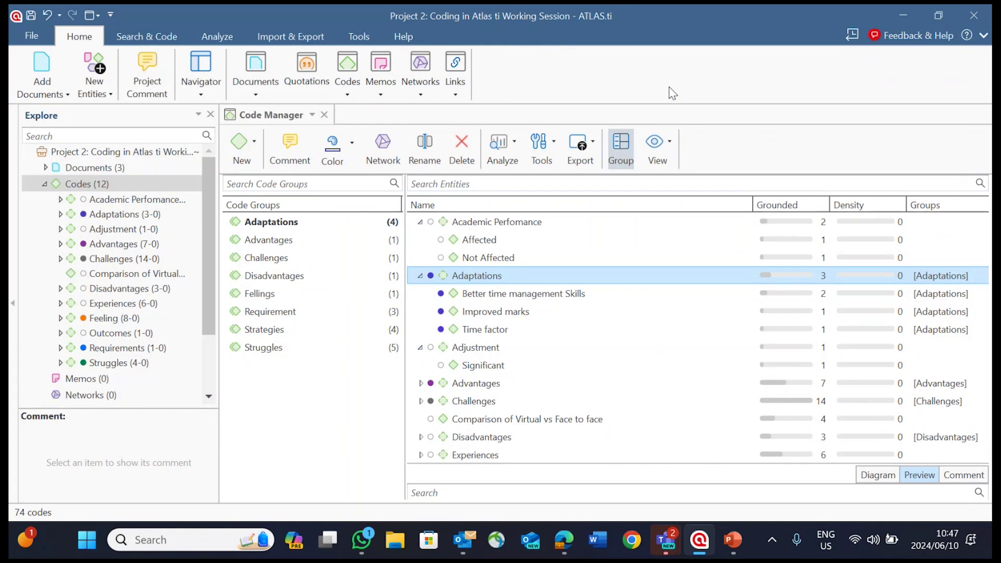
View the project bundle export options and the choices for adding documents, and return to the Code Manager
click(33, 39)
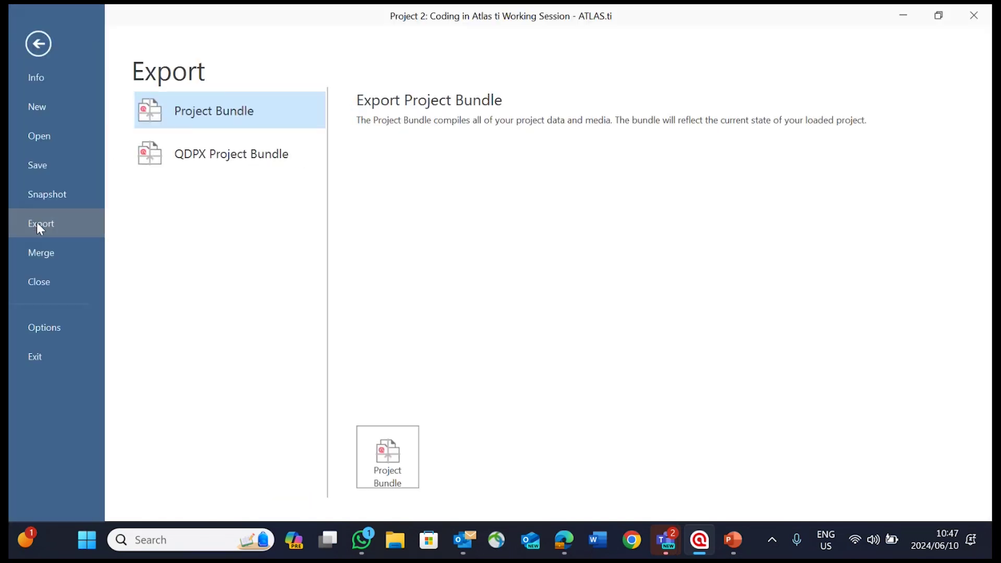
click(44, 49)
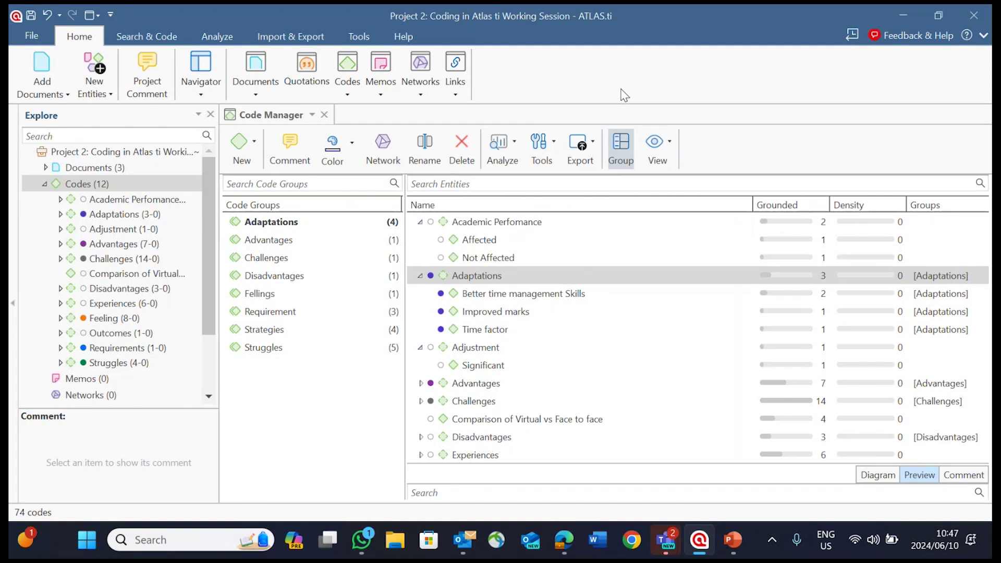
click(66, 96)
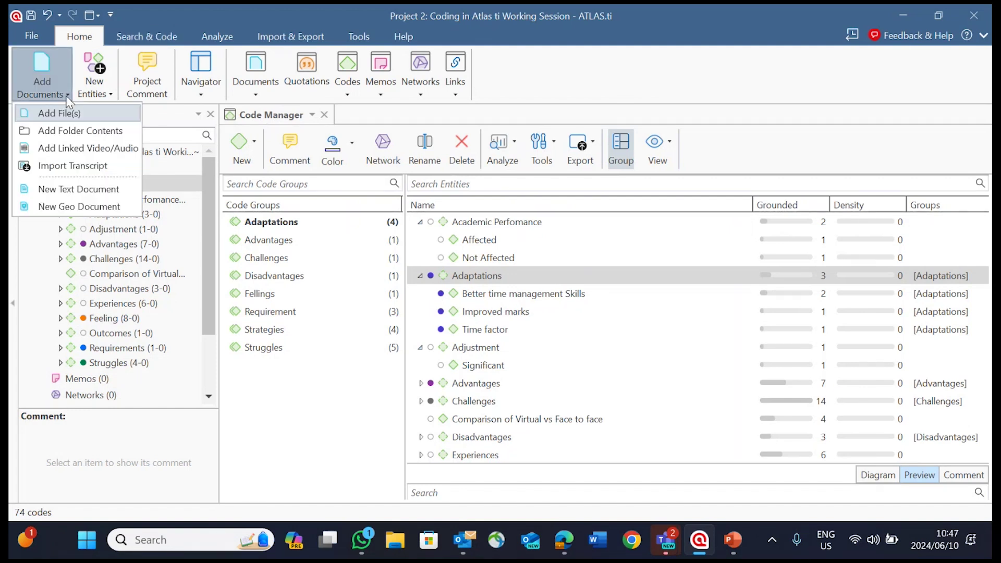
click(36, 33)
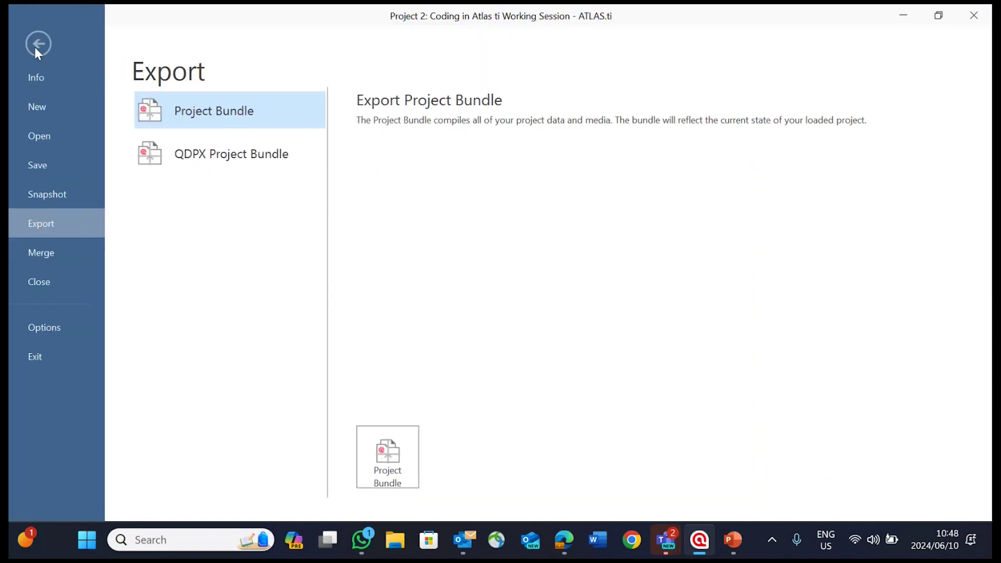
click(38, 43)
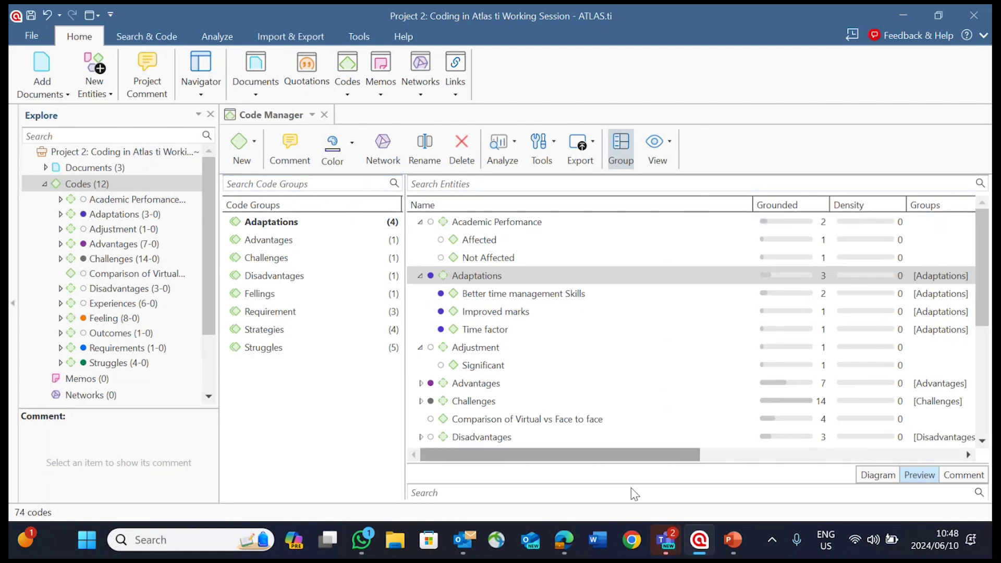
Switch to the Teams meeting, view the profile card of the attendee with the raised hand, and minimise the meeting window
mouse_move(661, 547)
click(608, 439)
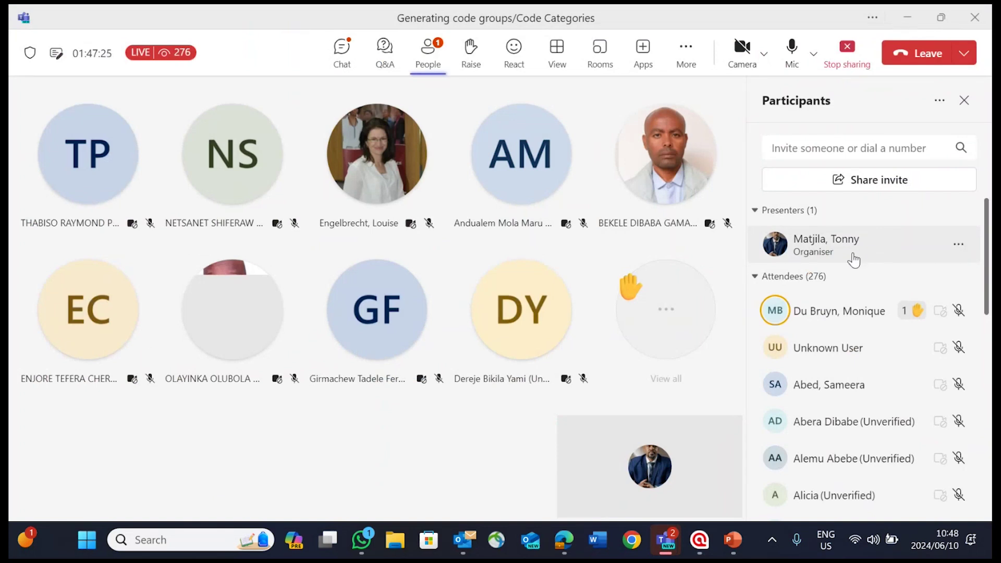
click(782, 317)
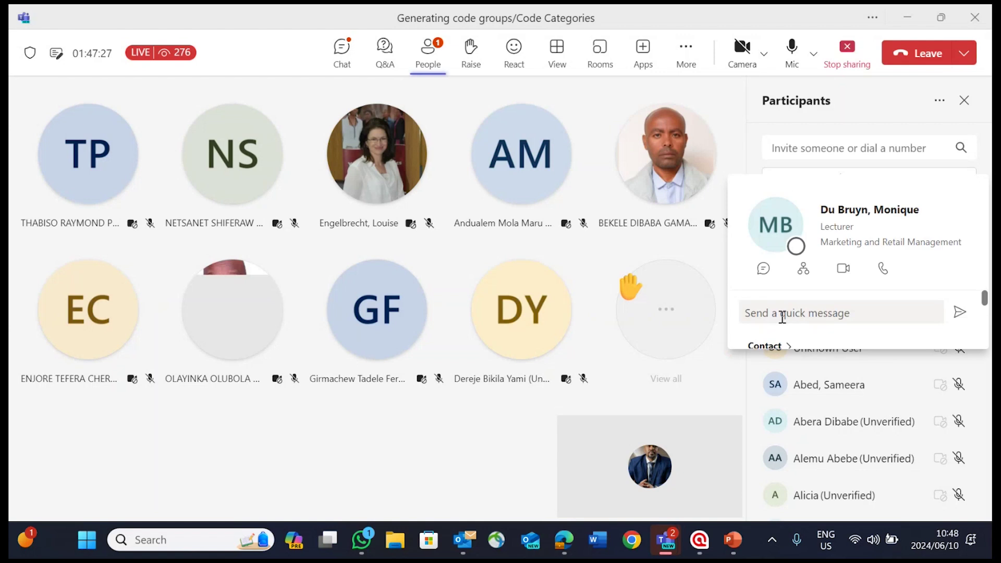
click(907, 17)
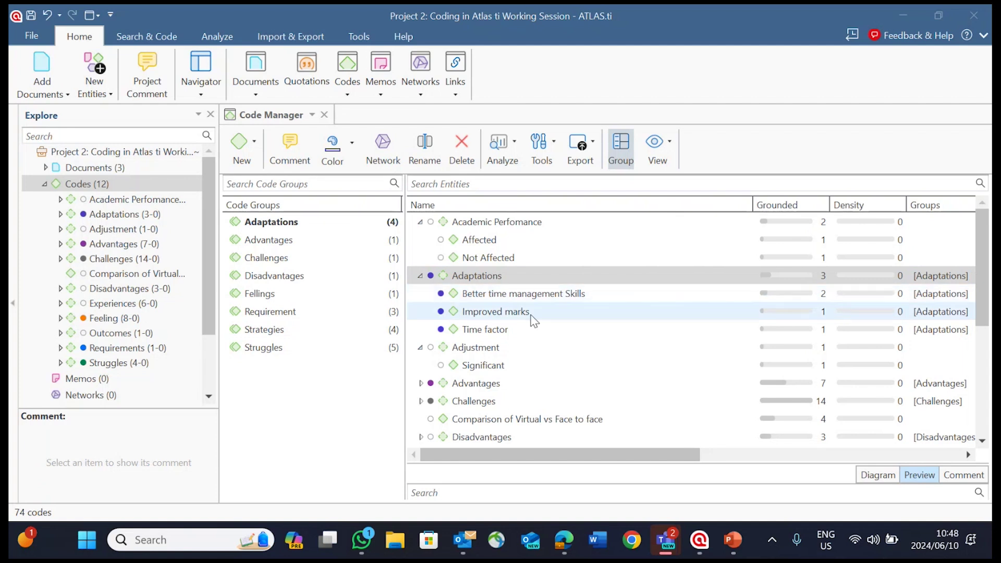
Look through the colour-coded folders in the Code Manager, and expand the Feeling folder to show its codes
scroll(510, 321, down, 2)
scroll(509, 324, down, 2)
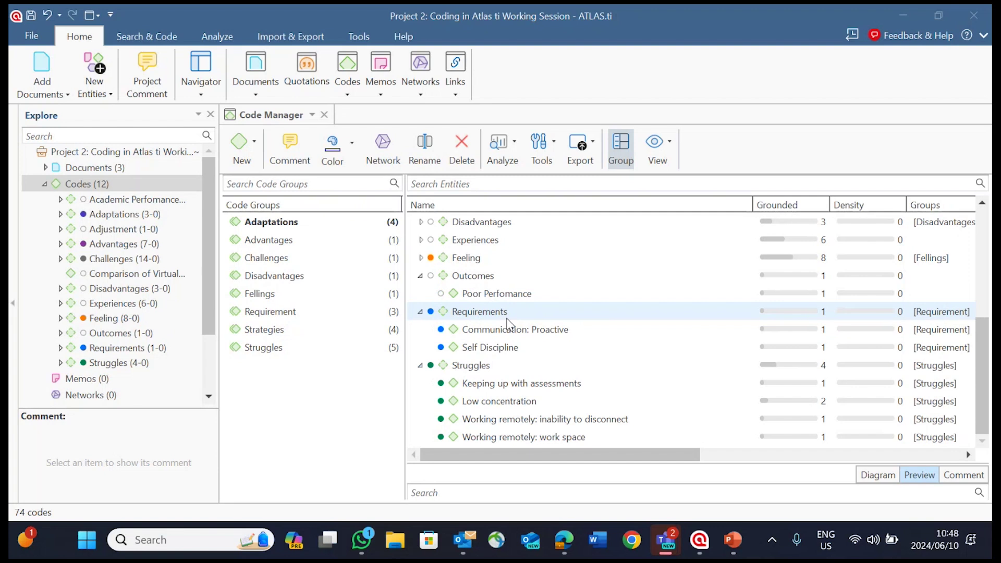
scroll(509, 324, up, 4)
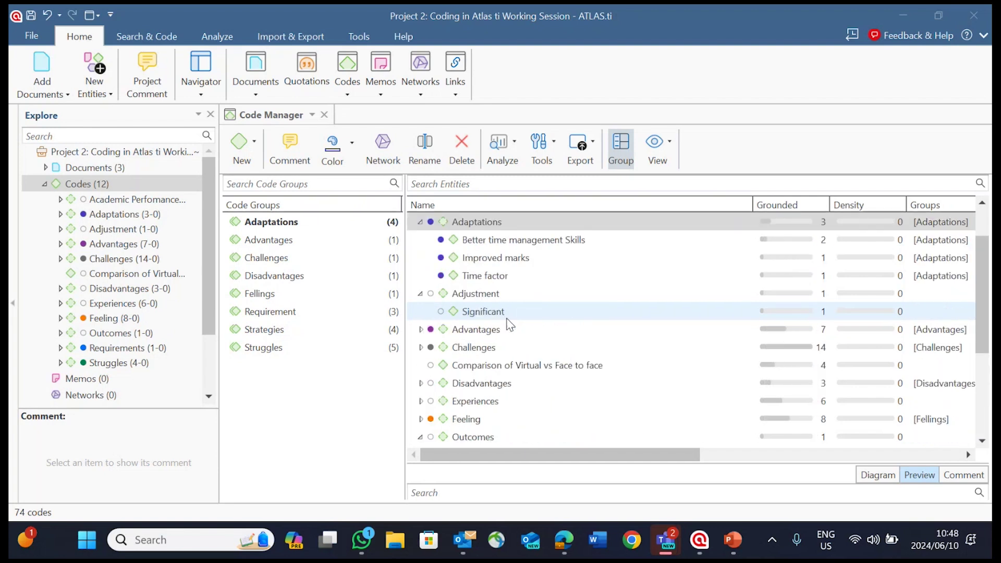
scroll(507, 320, down, 3)
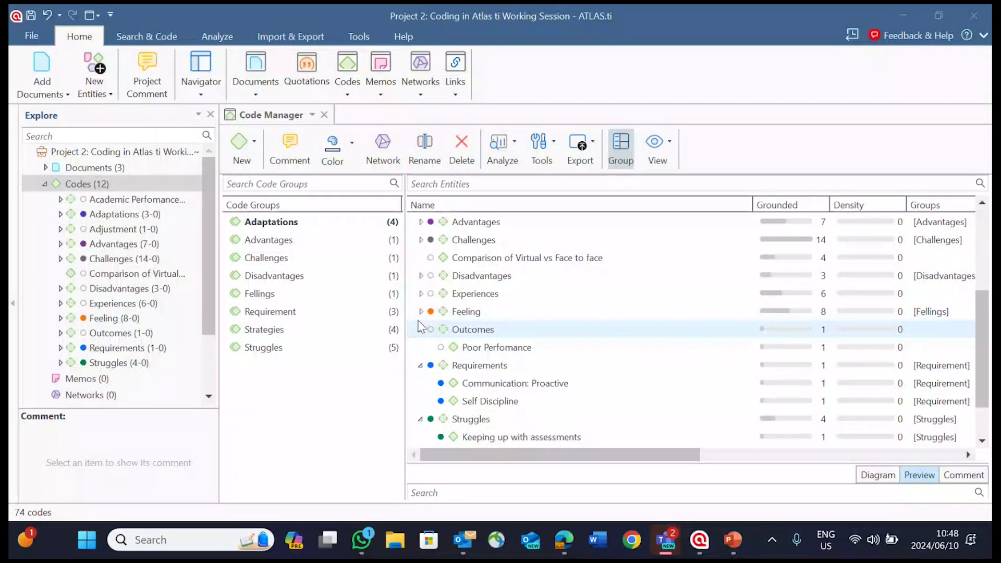
click(420, 312)
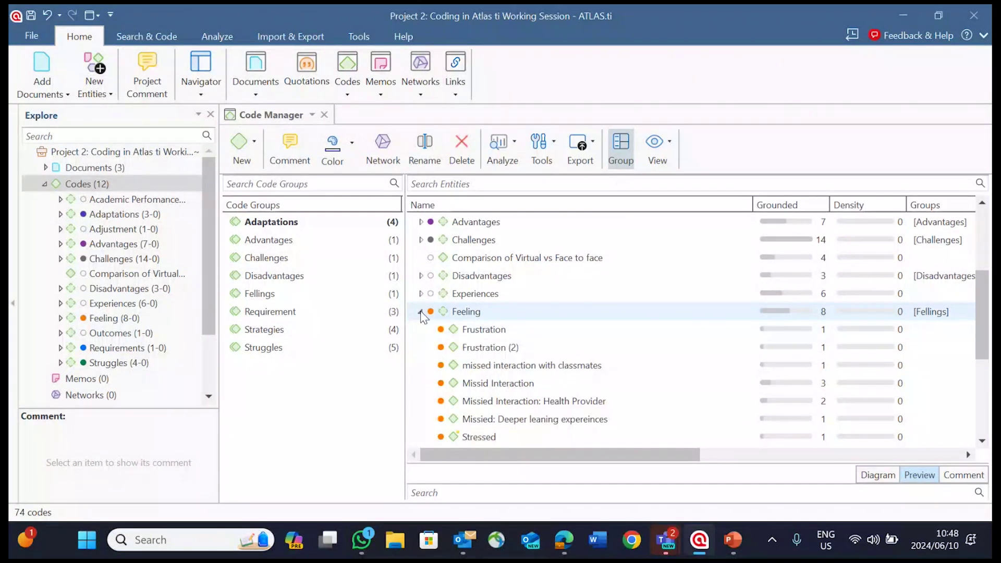
scroll(421, 316, up, 2)
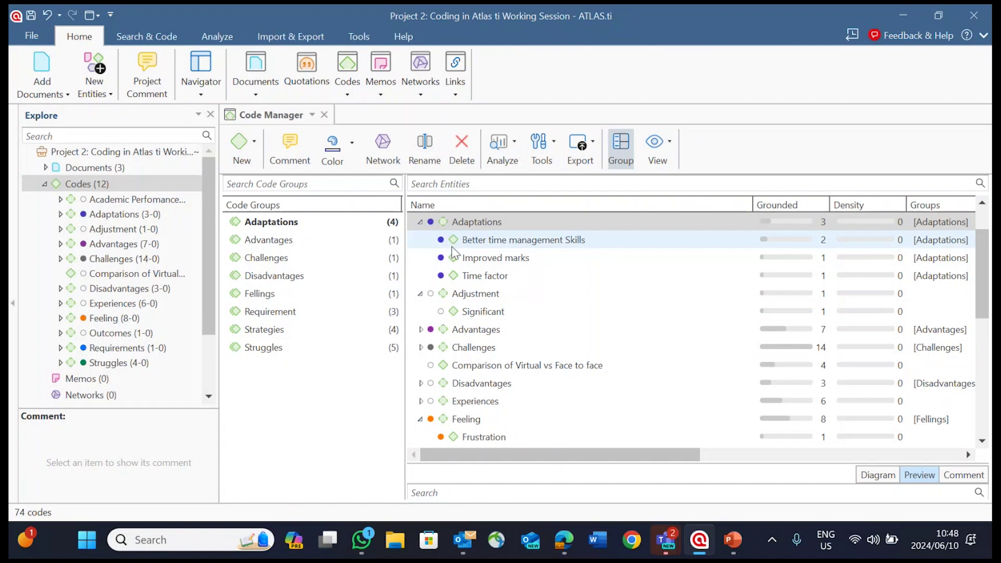
Find the Stressed code under Feeling, view its quotations in a separate window, and close that window
scroll(475, 366, down, 1)
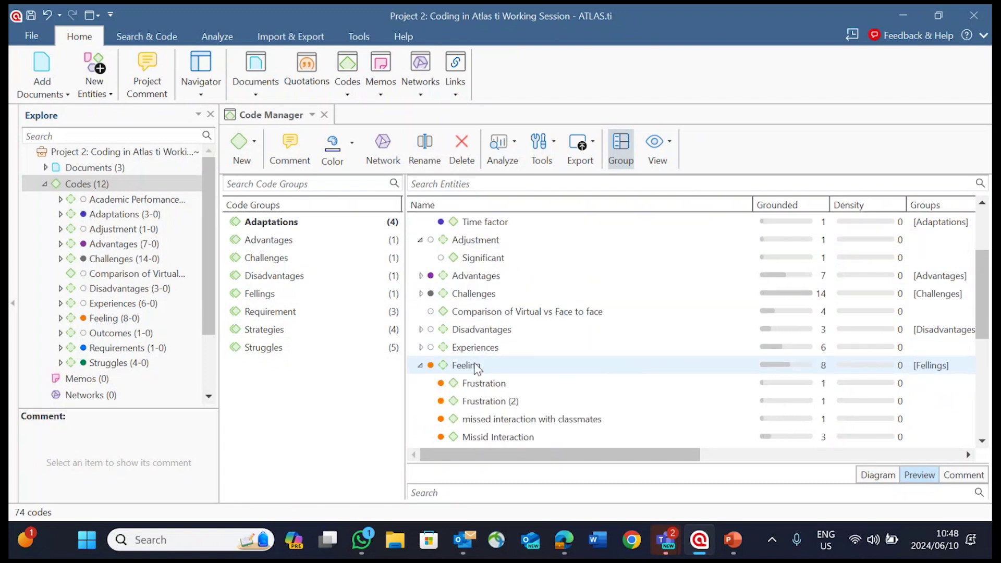
scroll(476, 367, down, 1)
scroll(475, 367, down, 1)
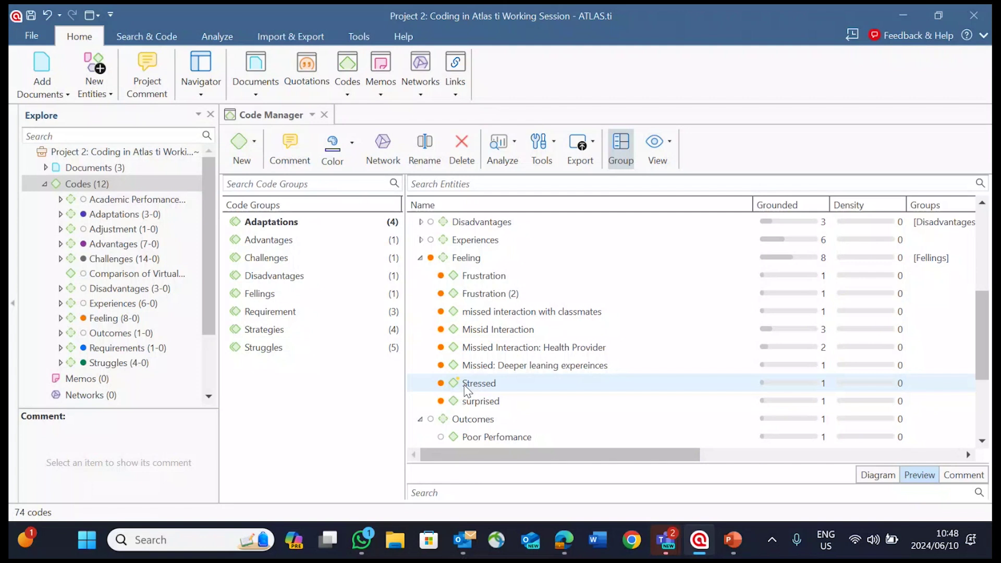
double_click(464, 385)
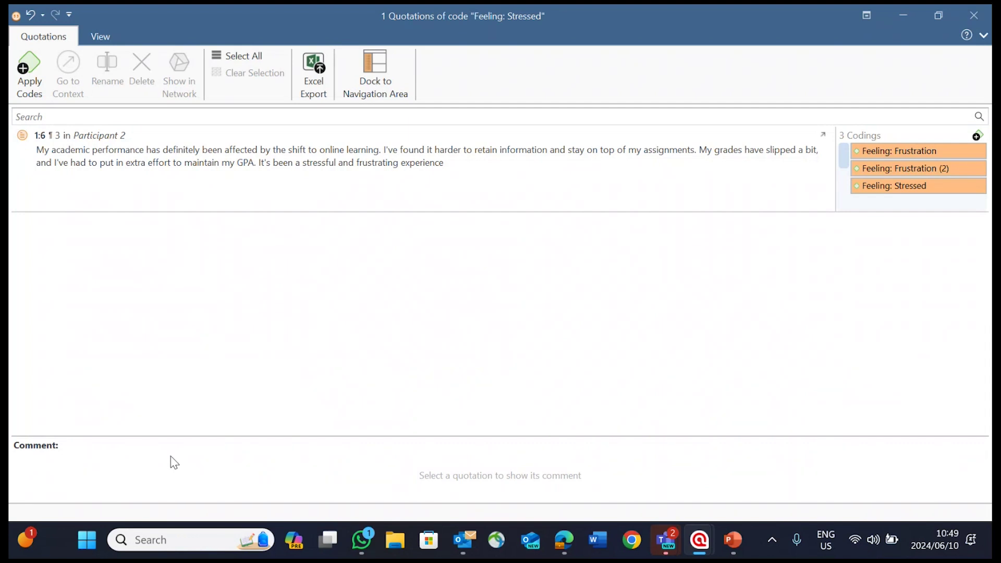
click(974, 15)
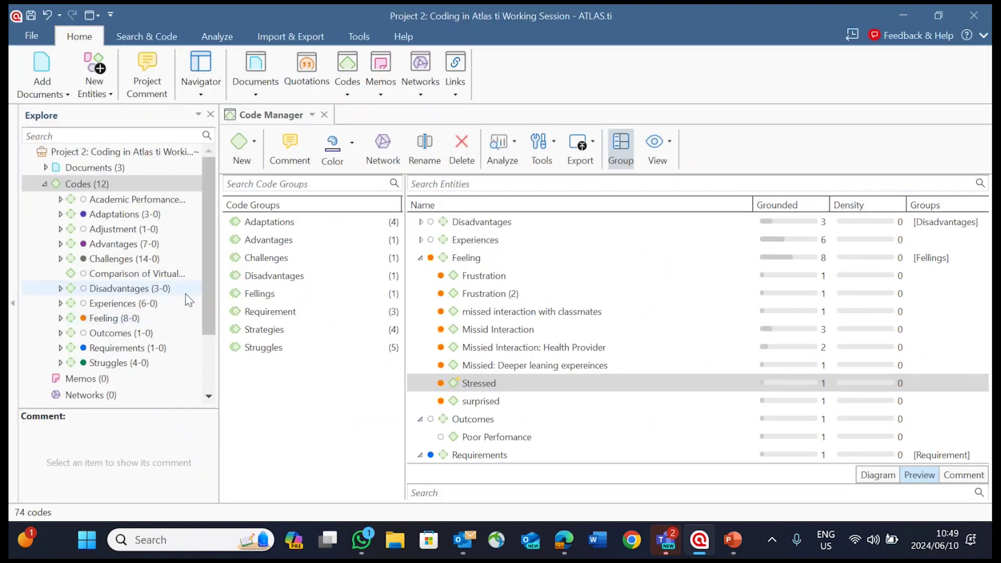
Expand Feeling in the widened project explorer, show the comment of the Stressed code, and collapse the folder again
drag(206, 281, 207, 306)
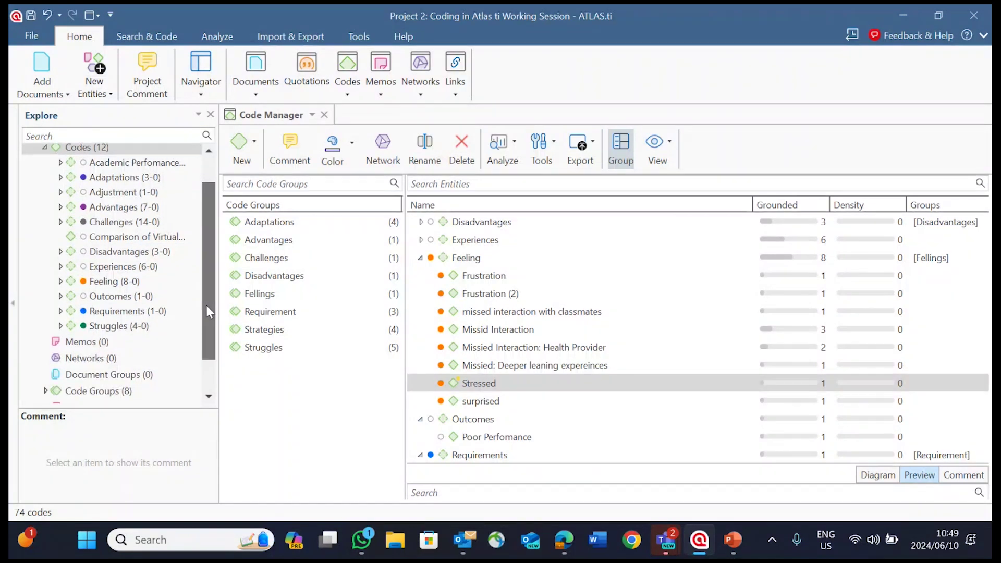
click(60, 281)
drag(219, 287, 285, 287)
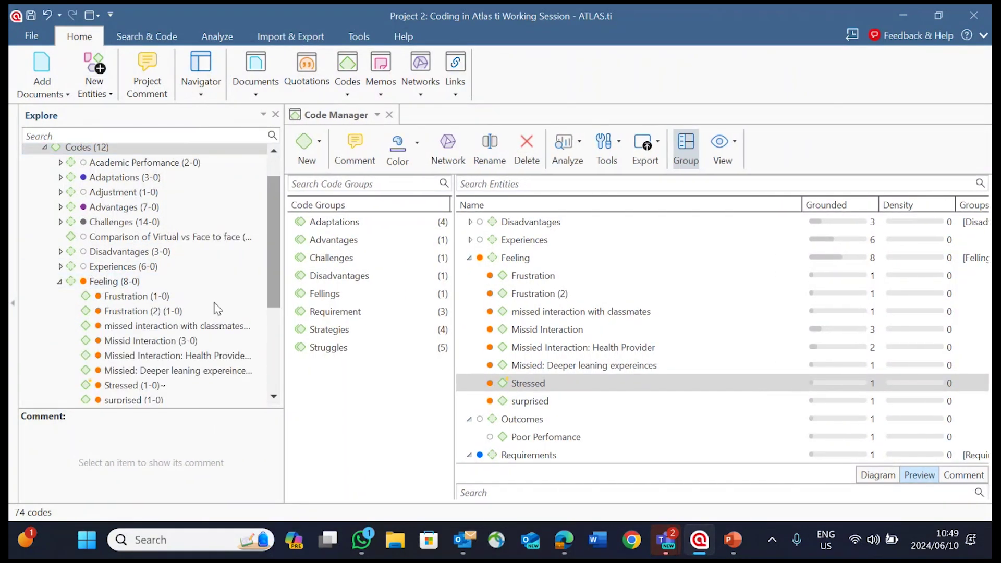
scroll(151, 342, down, 2)
click(88, 313)
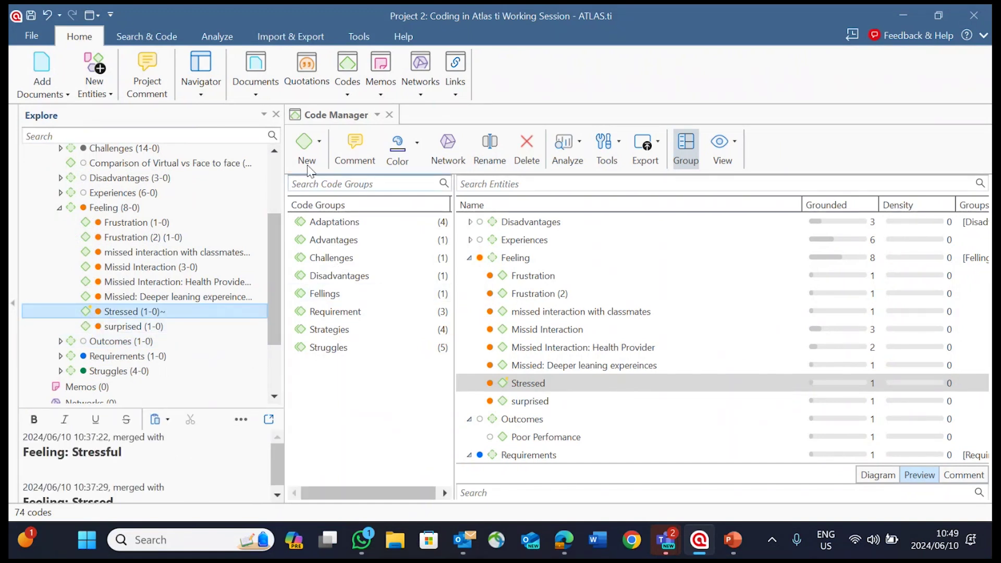
click(60, 207)
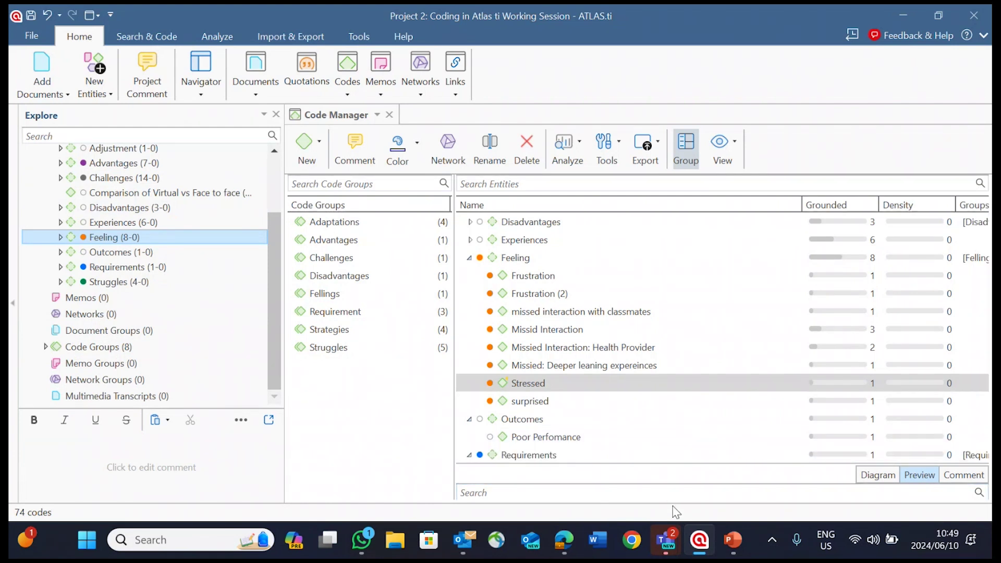
Switch to the Teams meeting, mute the attendee whose microphone is open, and minimise the meeting window
mouse_move(666, 540)
click(624, 418)
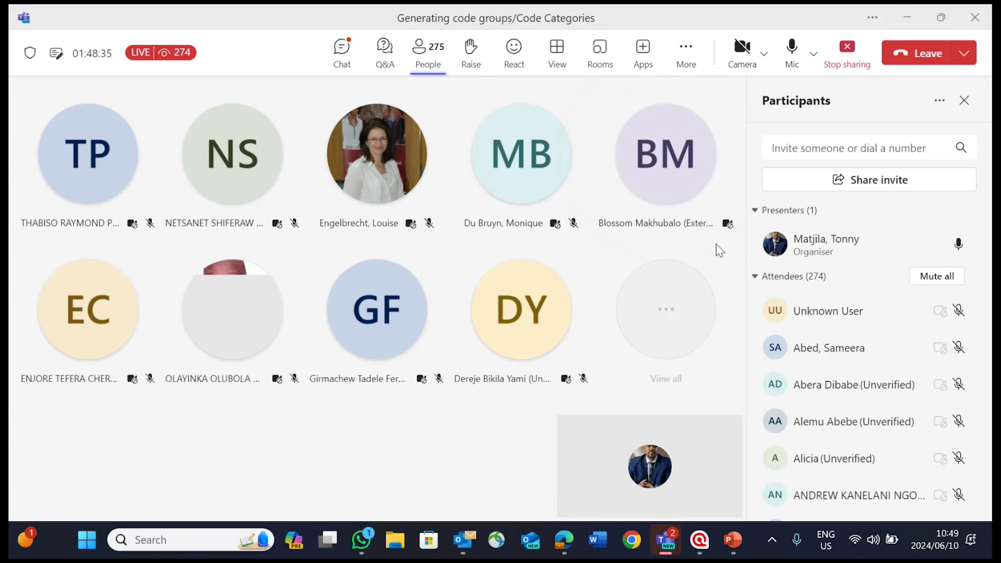
click(732, 229)
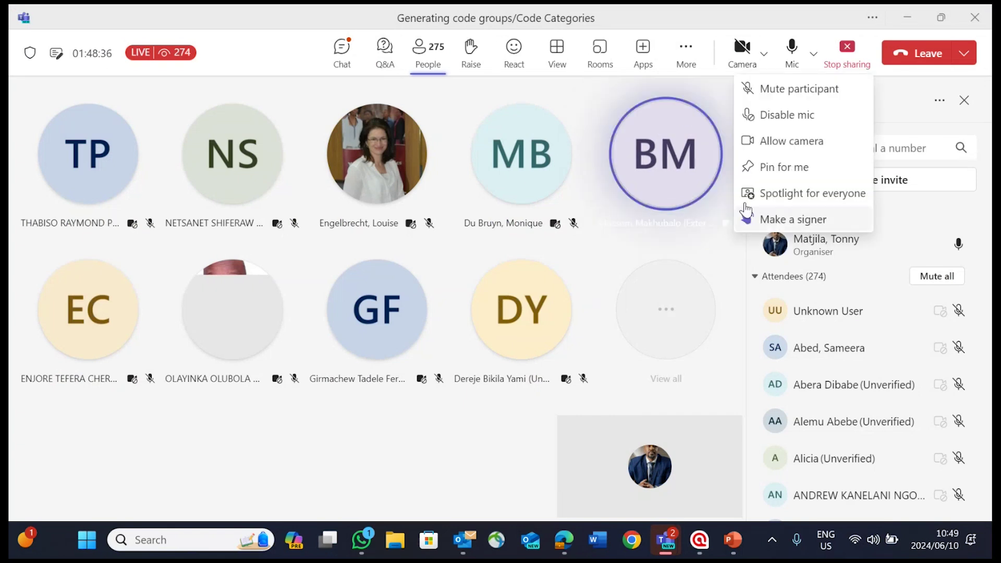
click(778, 90)
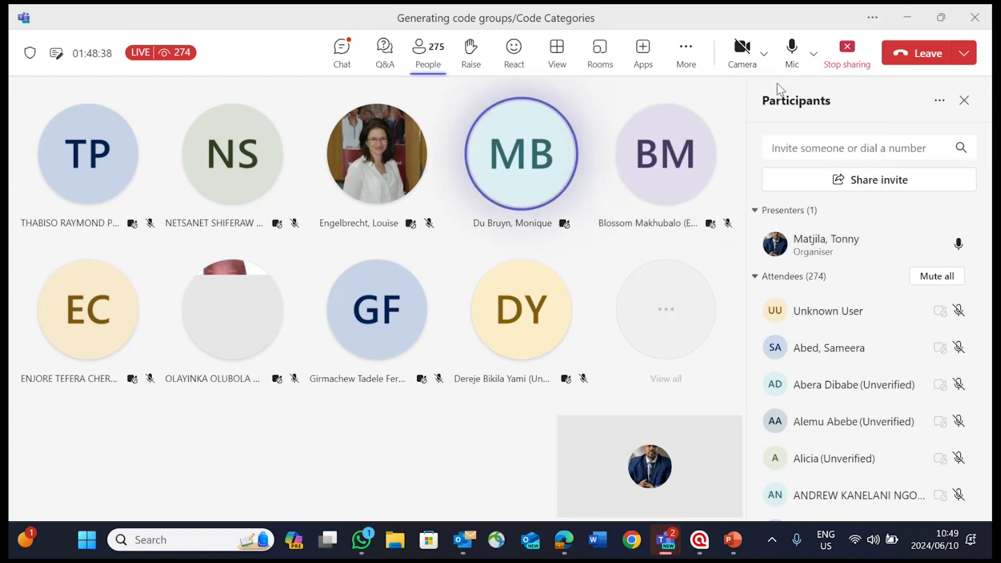
click(917, 12)
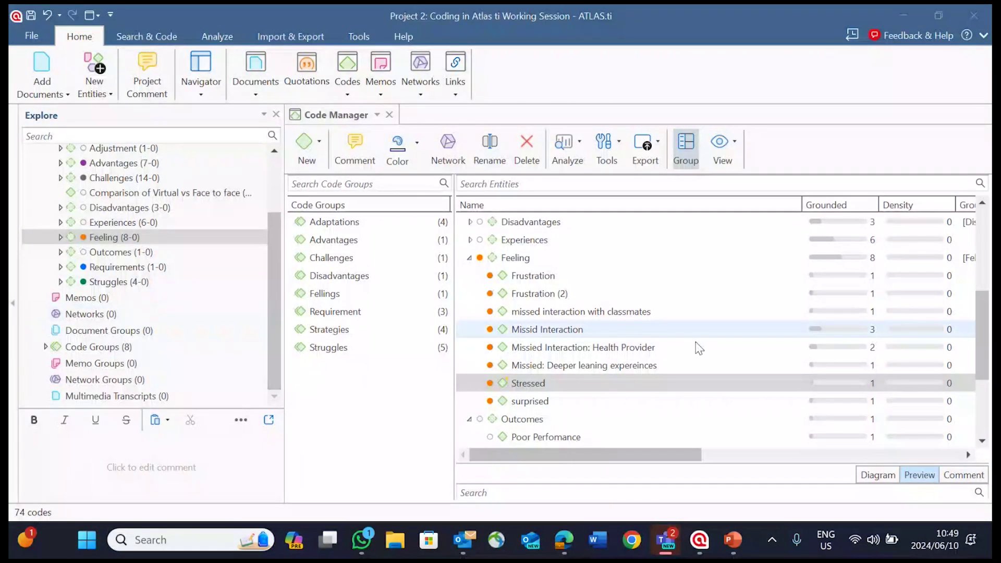
Select the Stressed code in the Code Manager, locate it under Feeling in the project explorer, and read its merge comment
click(507, 385)
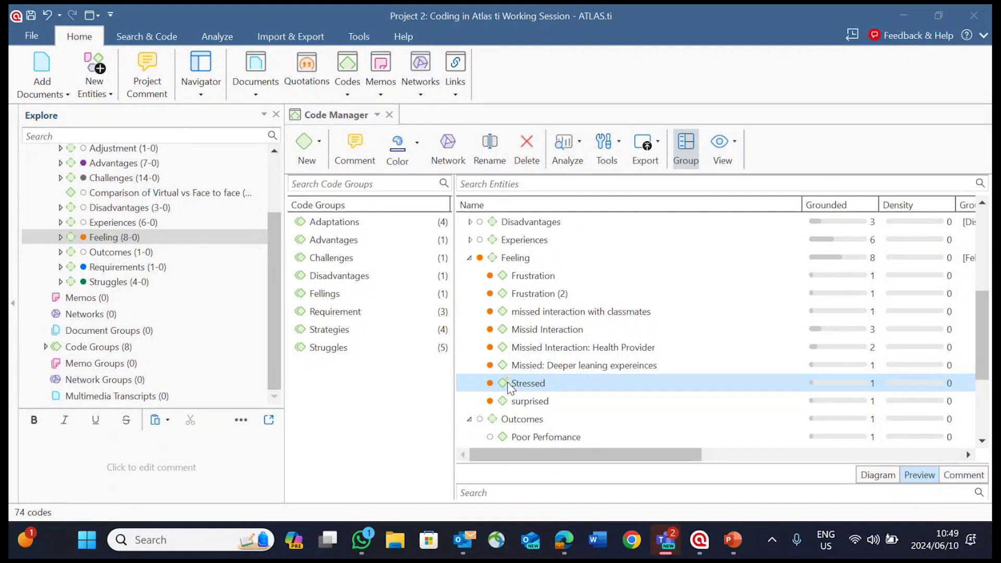
click(60, 238)
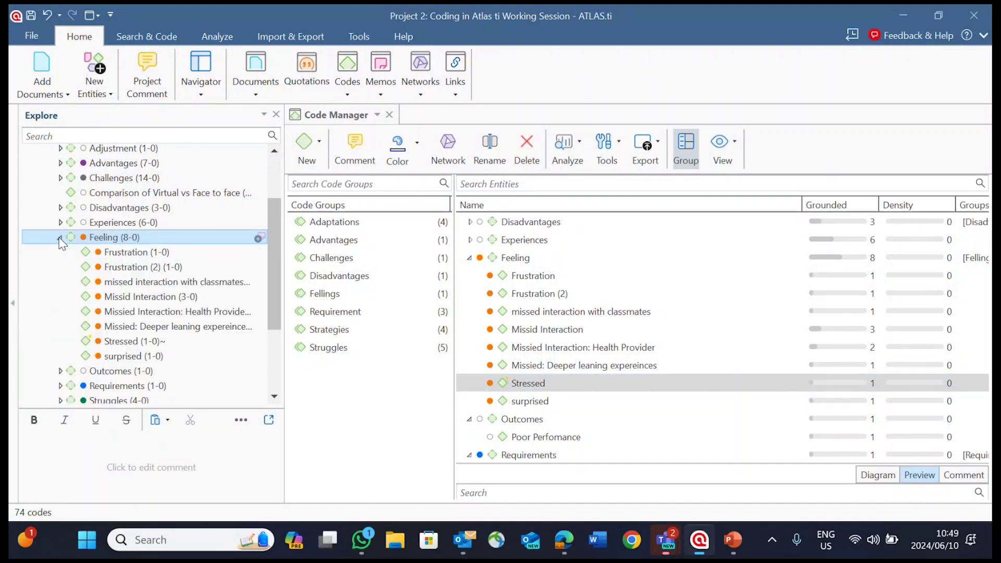
click(107, 342)
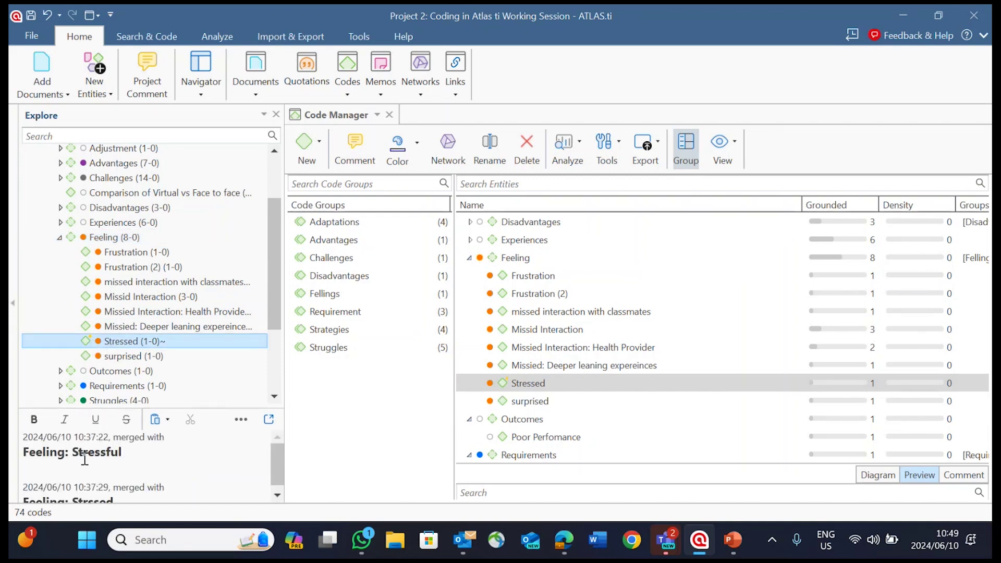
scroll(83, 465, down, 1)
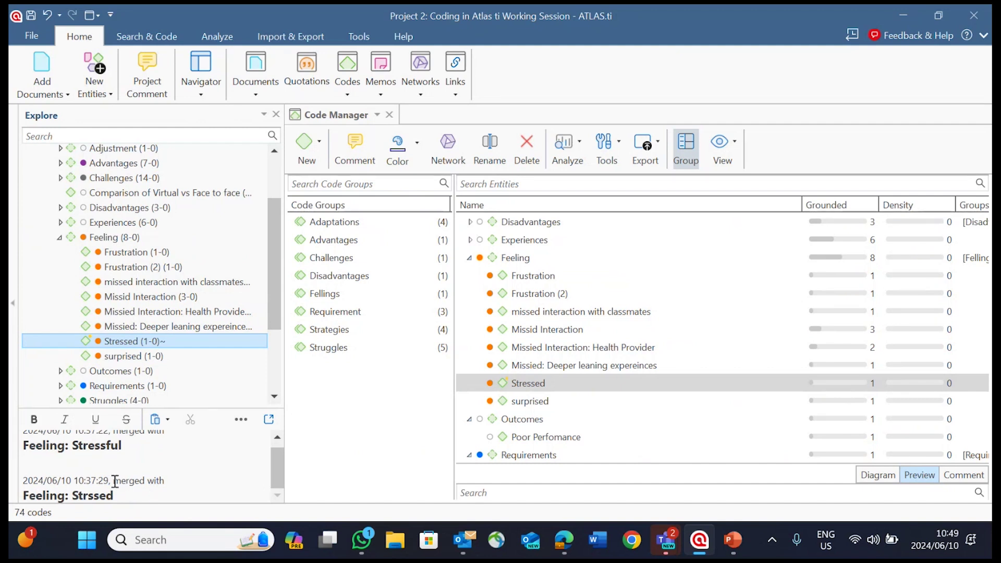
Review the merge entries in the comment of the Stressed code
scroll(115, 462, up, 1)
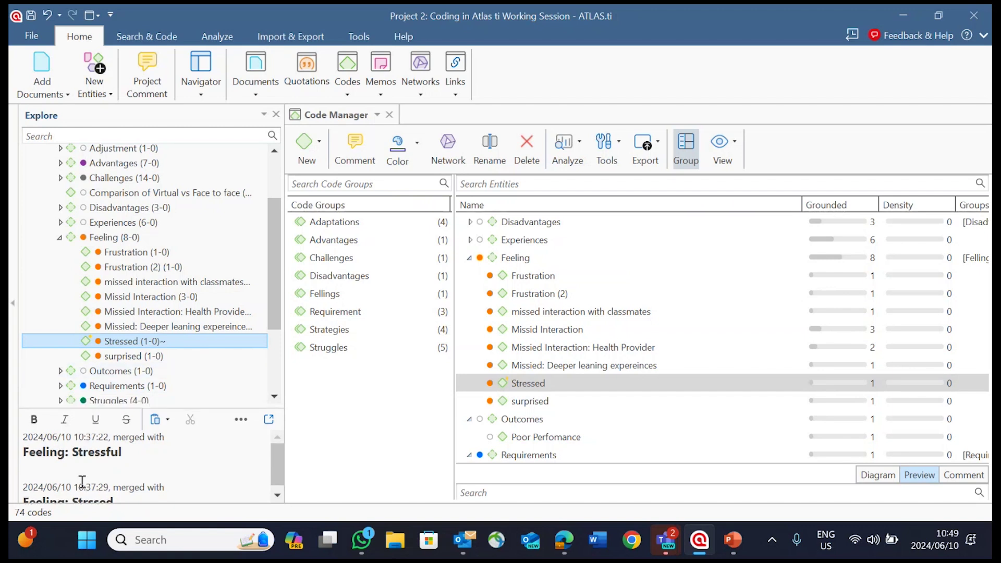
scroll(78, 467, down, 1)
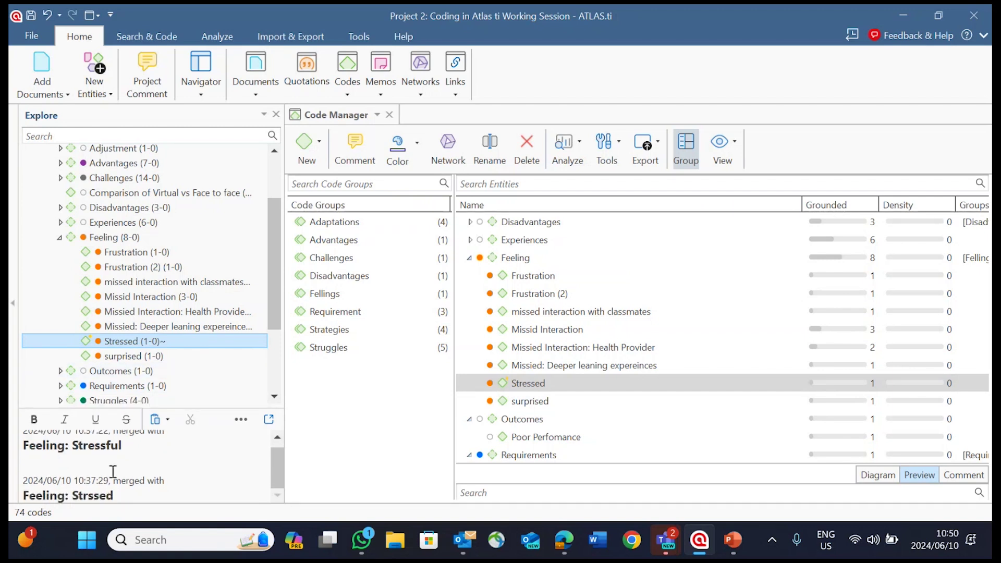
scroll(102, 474, up, 1)
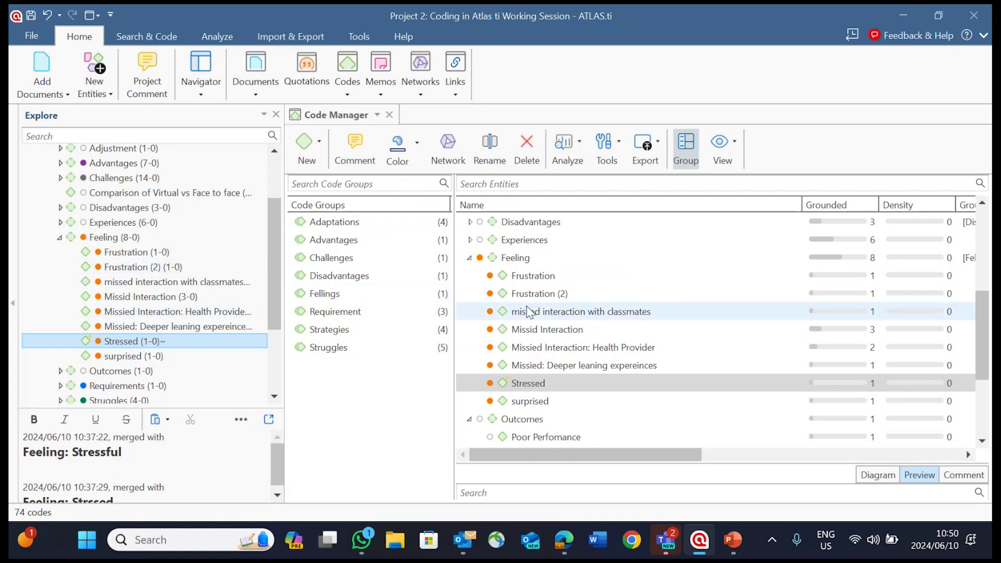
View the quotations of the Frustration code under Feeling in a maximised window, and close that window
double_click(125, 255)
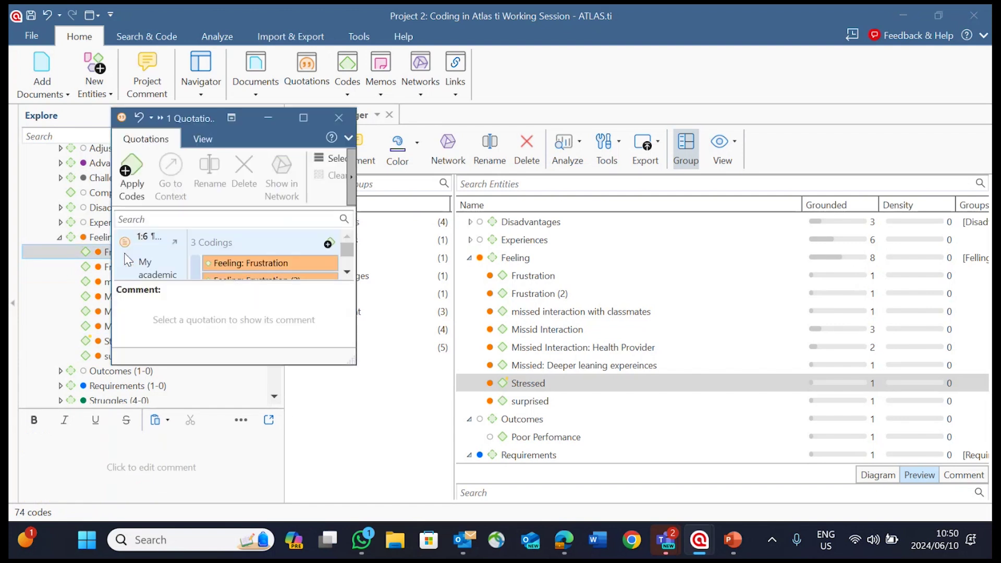
click(304, 118)
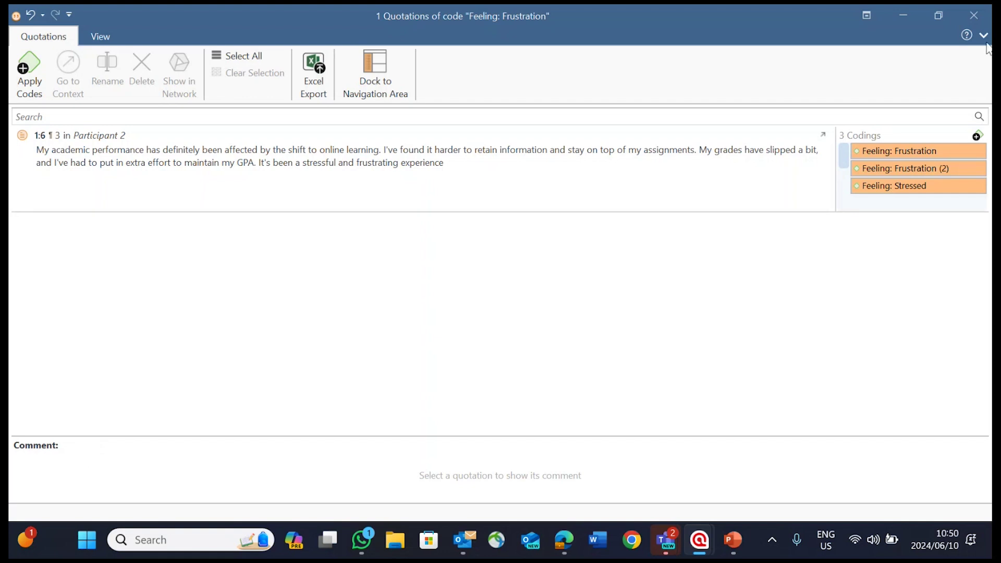
click(974, 15)
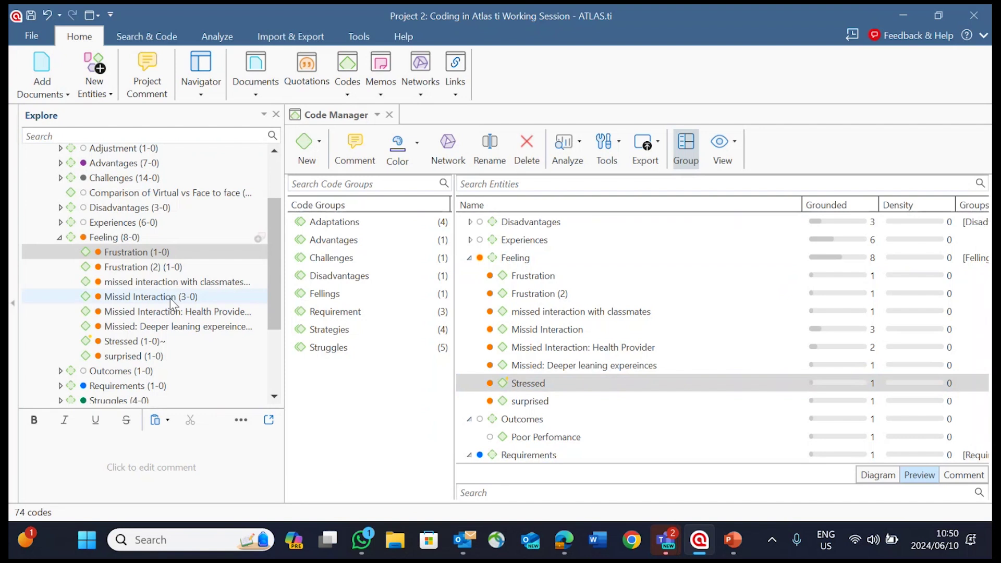
right_click(133, 251)
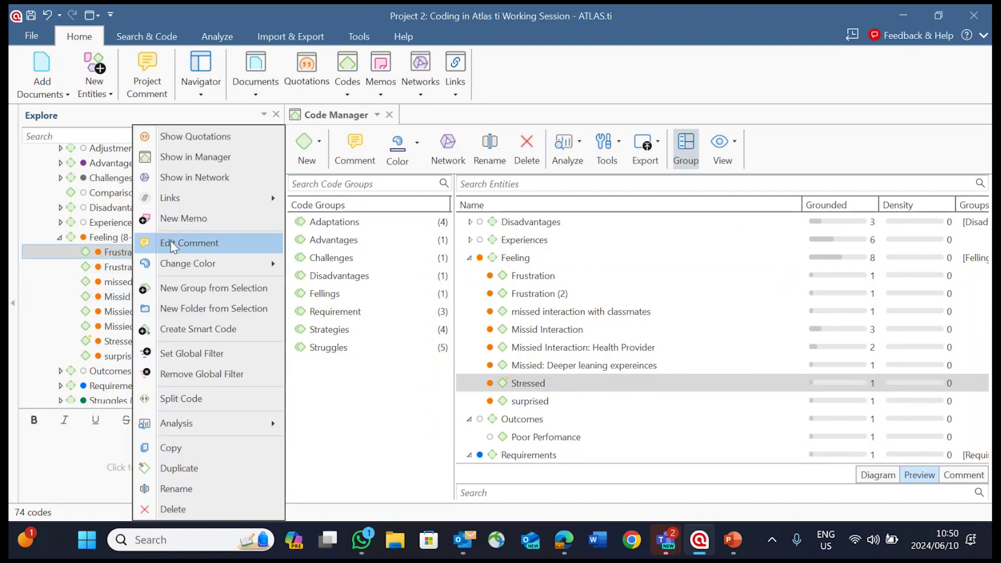
click(180, 244)
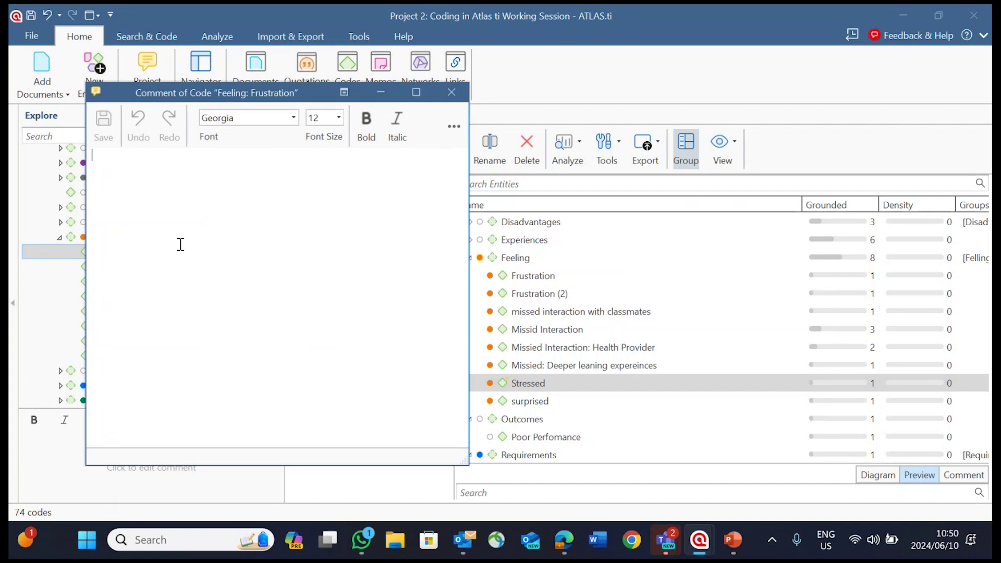
click(438, 93)
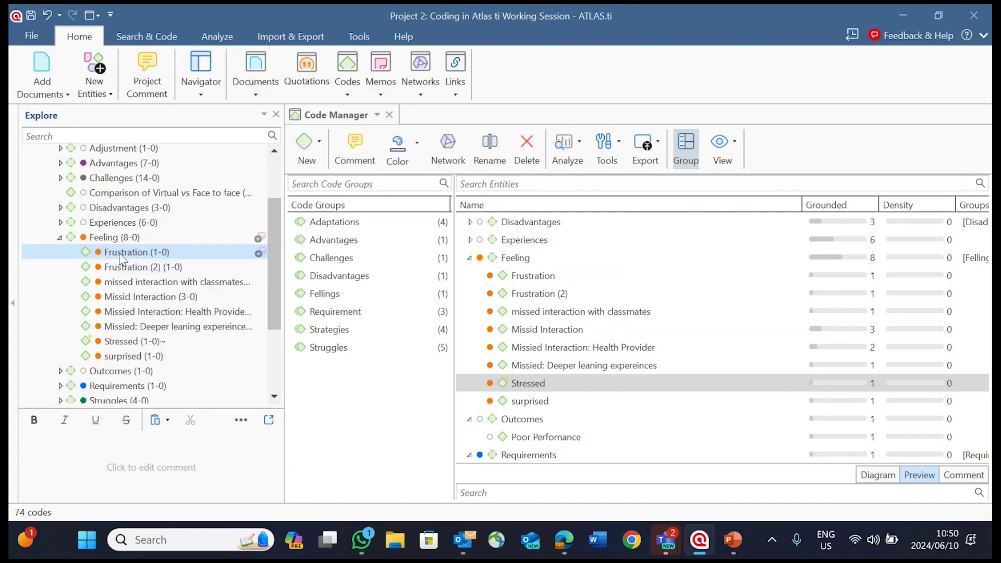
Add the comment "hahahahahha" to the Frustration code under Feeling, save it, and close the comment editor
right_click(122, 258)
click(180, 243)
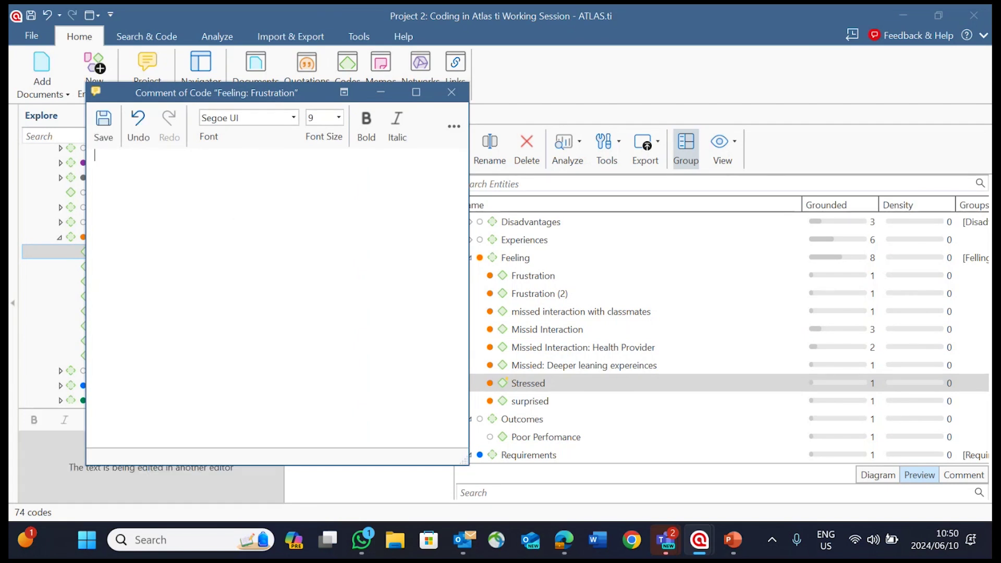
text(hahahahahha)
click(104, 125)
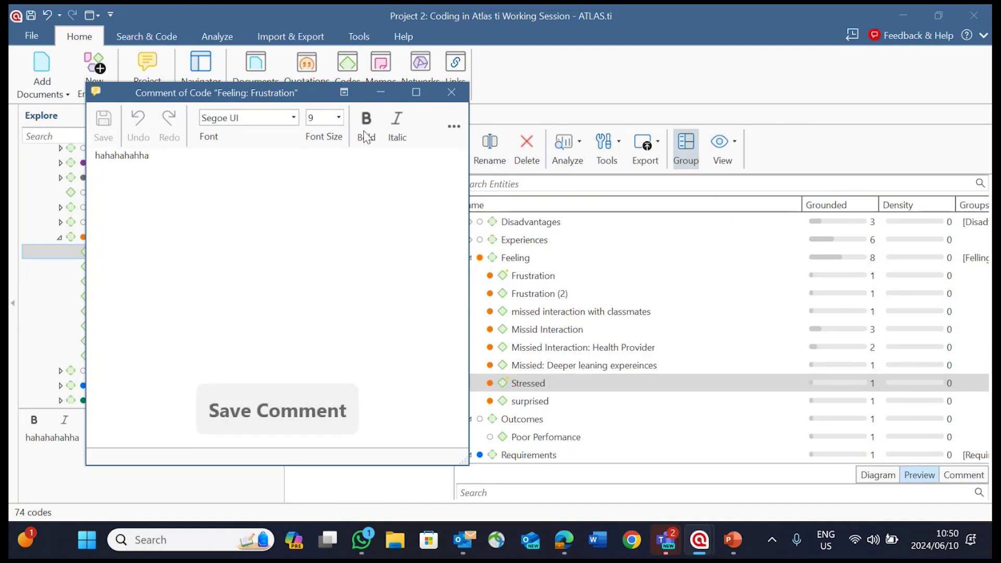
click(452, 92)
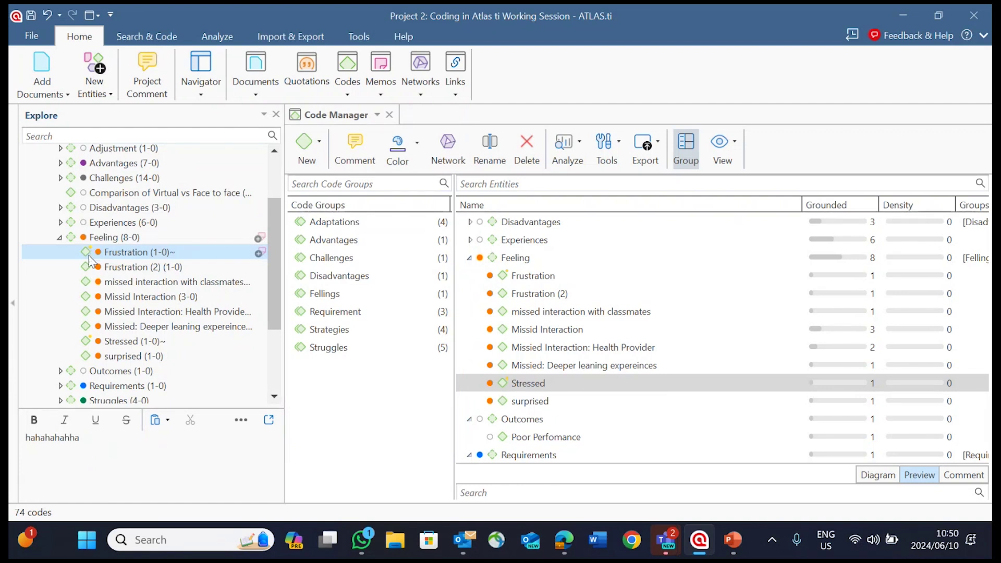
Check the Frustration code's comment in the project explorer and select the code in the Code Manager, ending with the Feeling folder collapsed
click(109, 256)
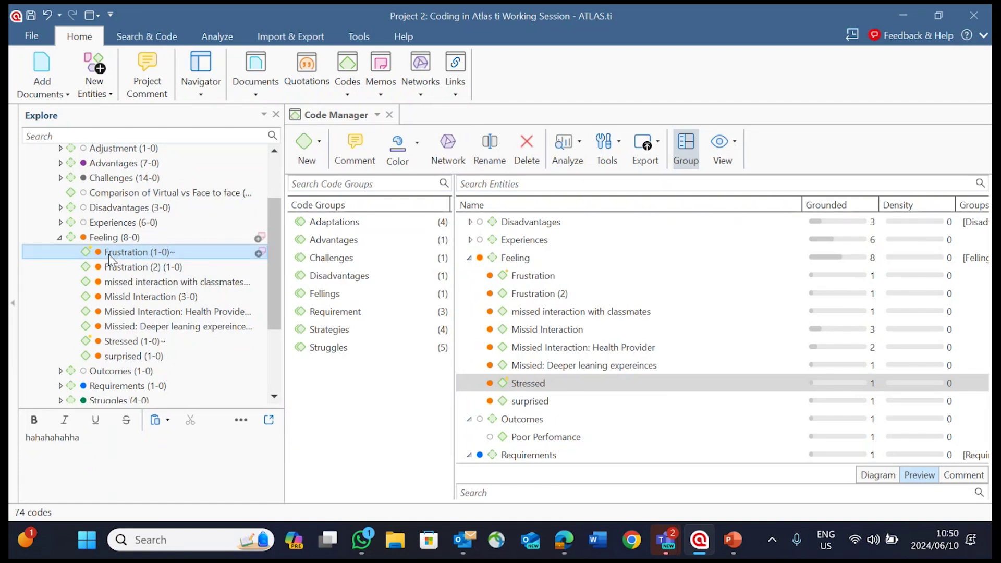
key(Down)
key(Up)
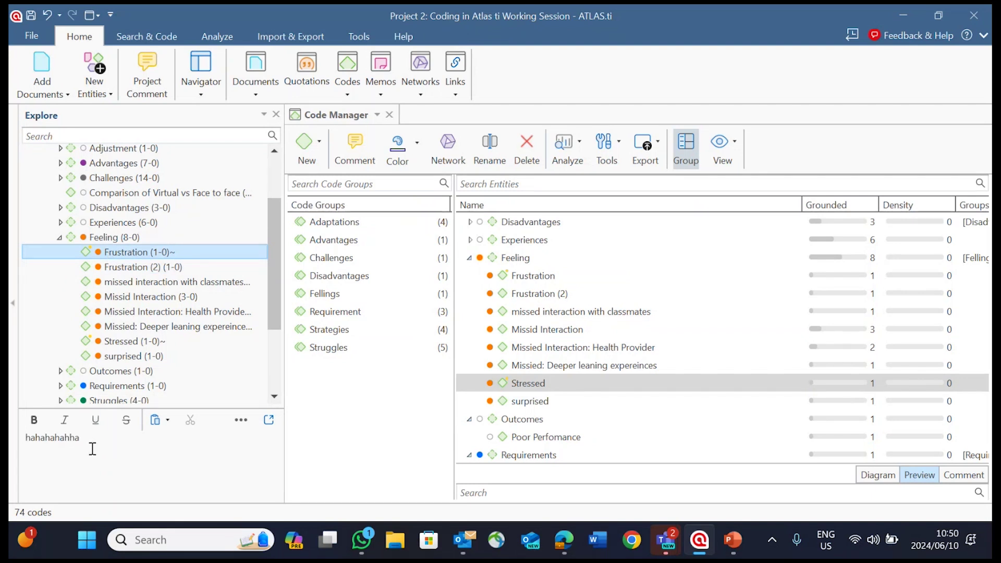
click(552, 281)
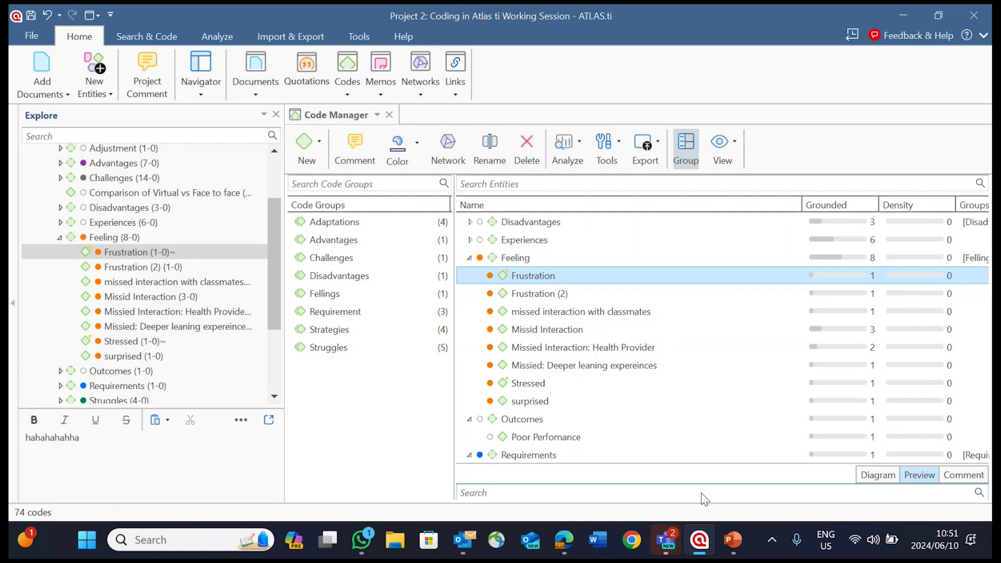
click(60, 238)
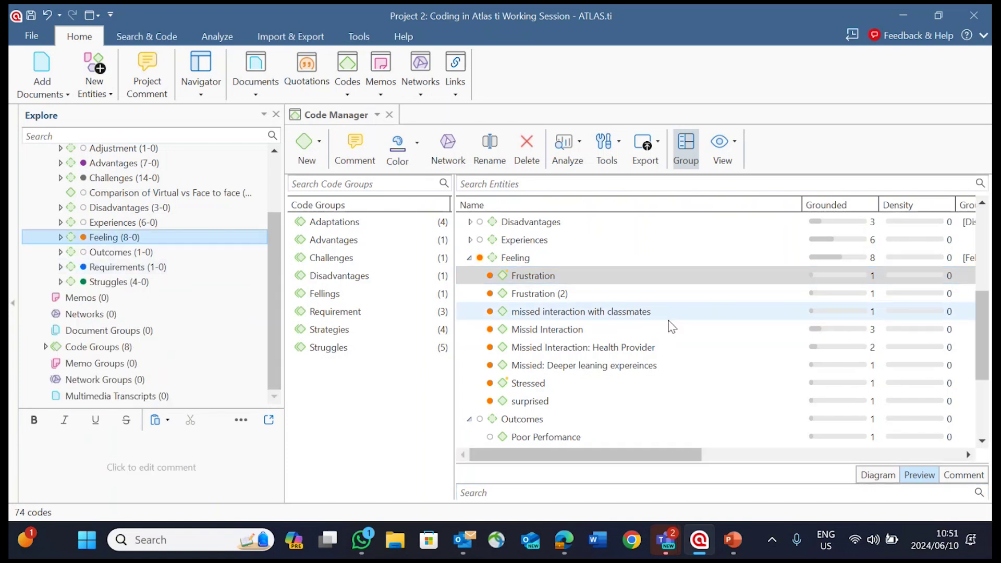
Switch to the Teams meeting to check on the attendee with the raised hand, and return to ATLAS.ti with the meeting minimised
mouse_move(666, 540)
click(529, 457)
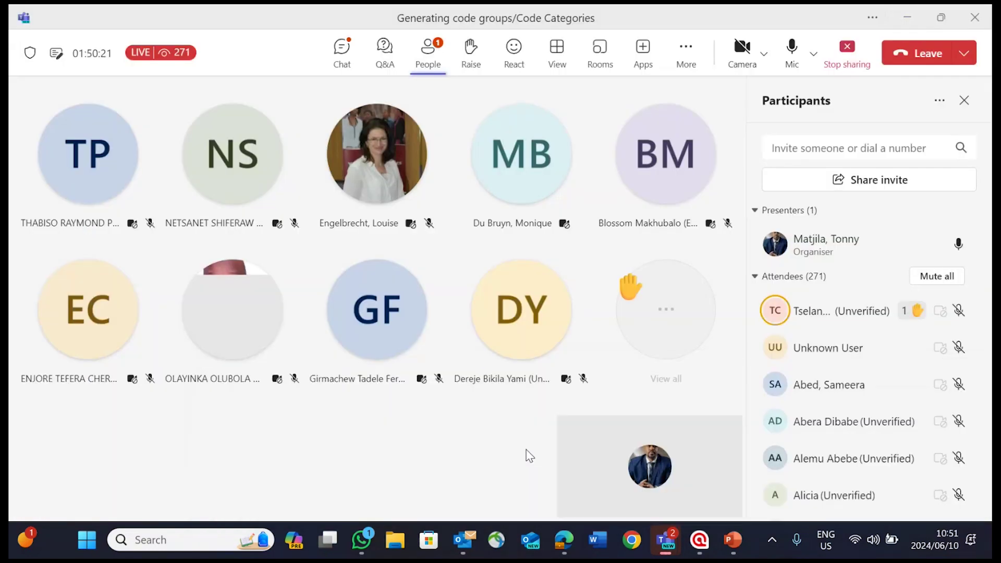
click(782, 322)
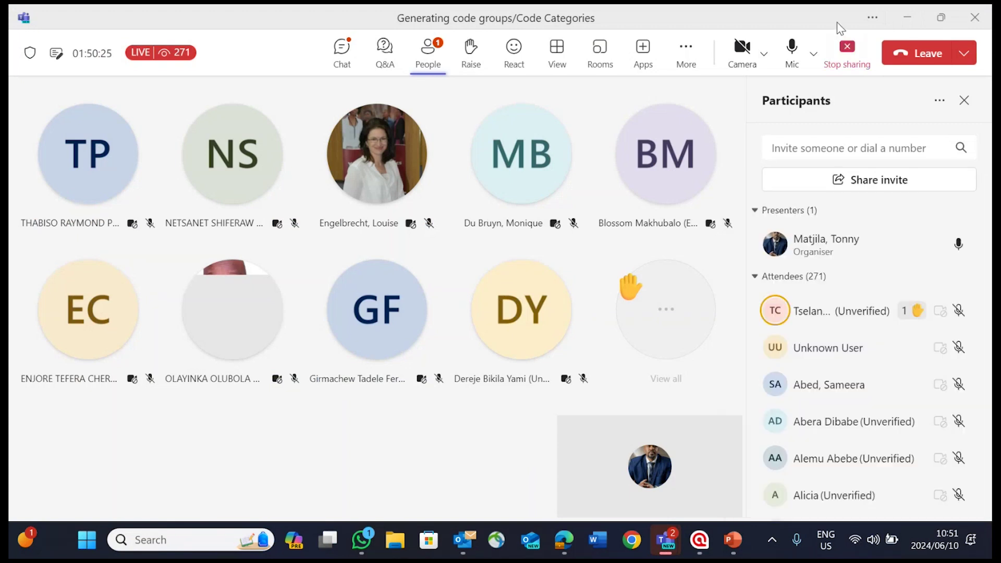
click(907, 19)
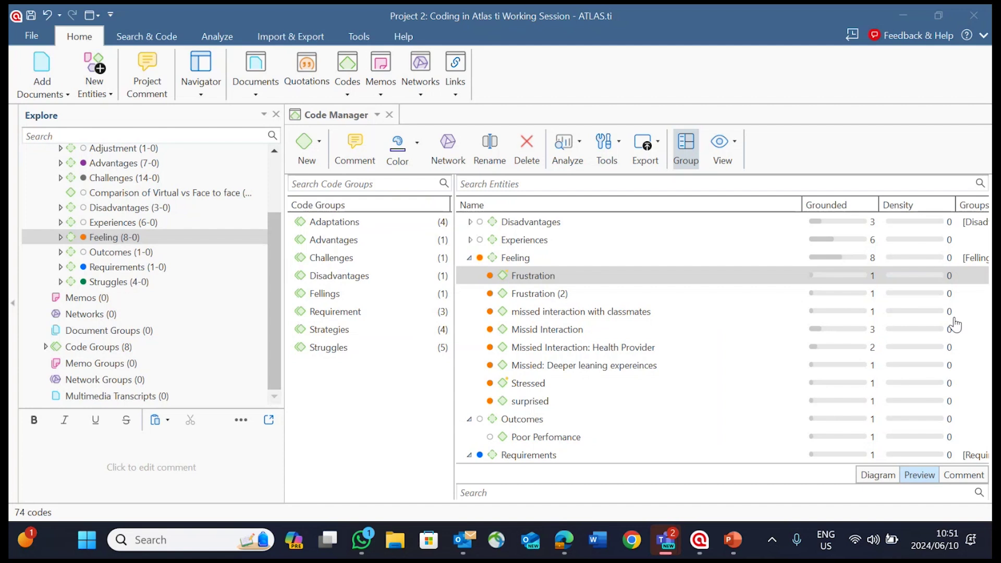
key(alt+Tab)
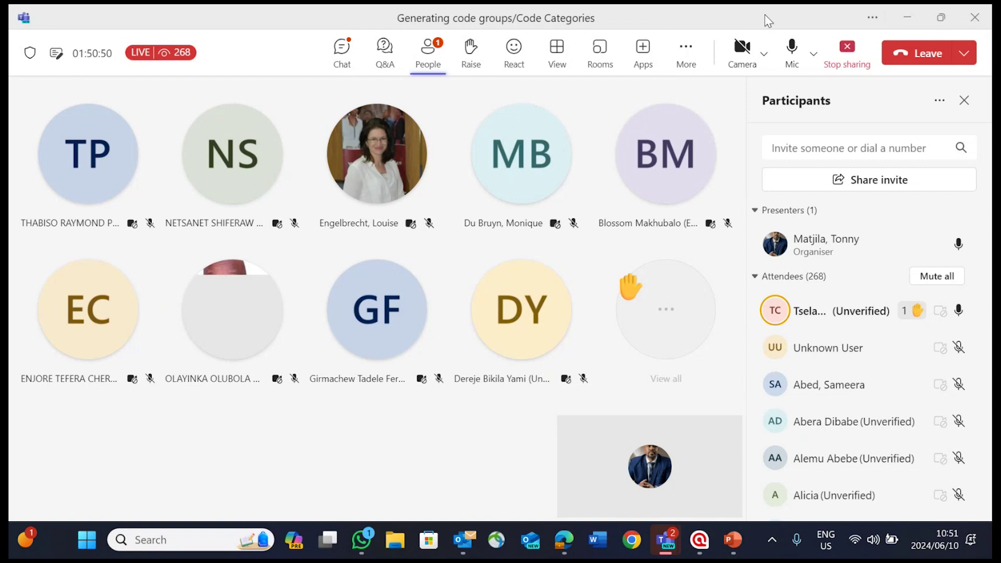
click(909, 19)
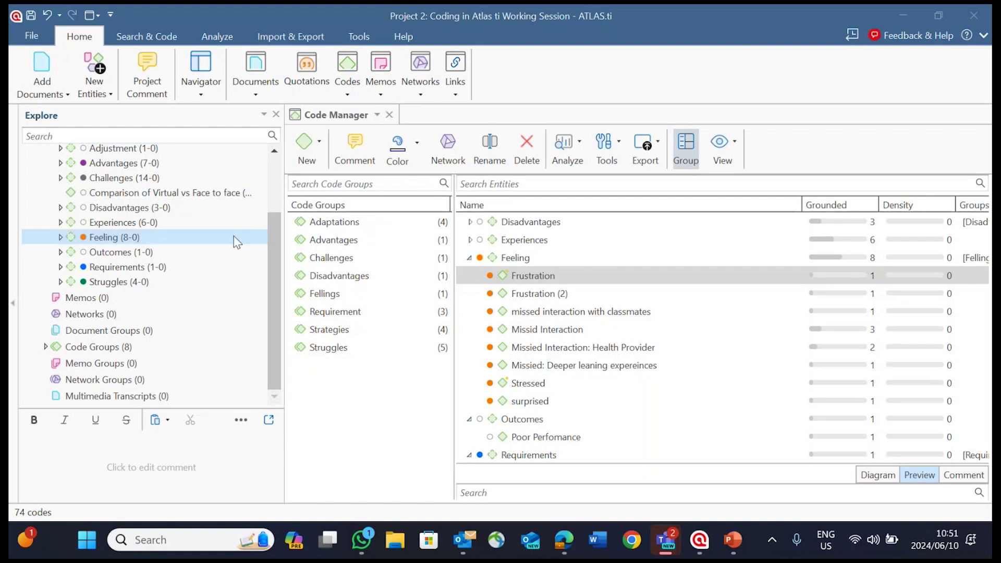
Create a code report for all items that includes comments, groups, quotations and codes
drag(272, 236, 275, 189)
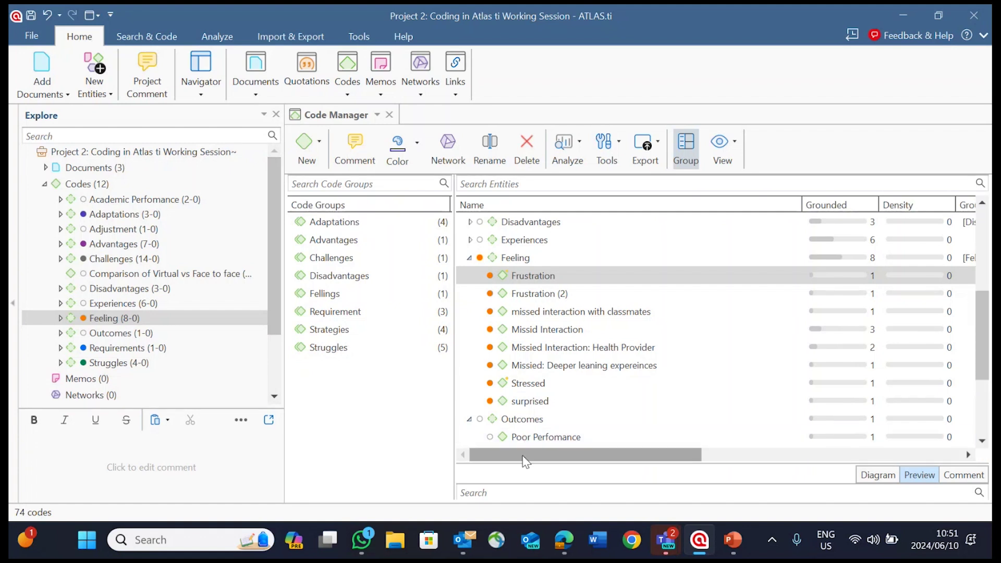
mouse_move(523, 460)
mouse_down()
mouse_move(574, 463)
mouse_move(516, 464)
mouse_up()
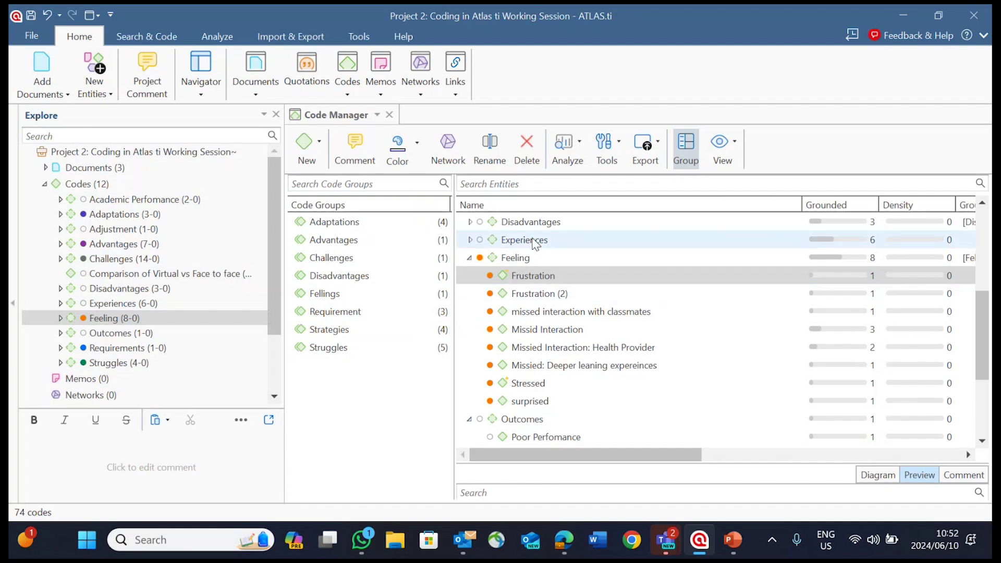
click(658, 143)
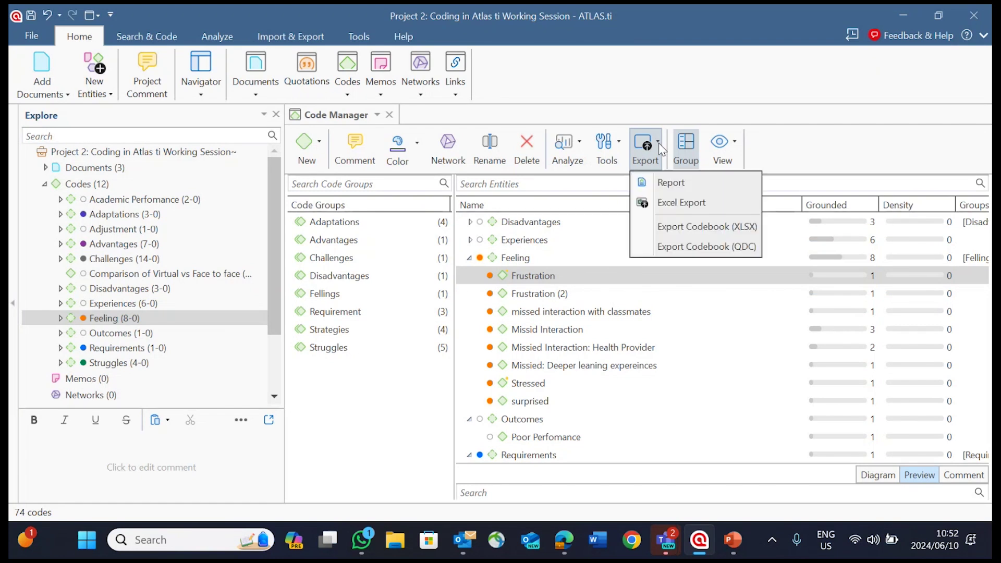
click(676, 187)
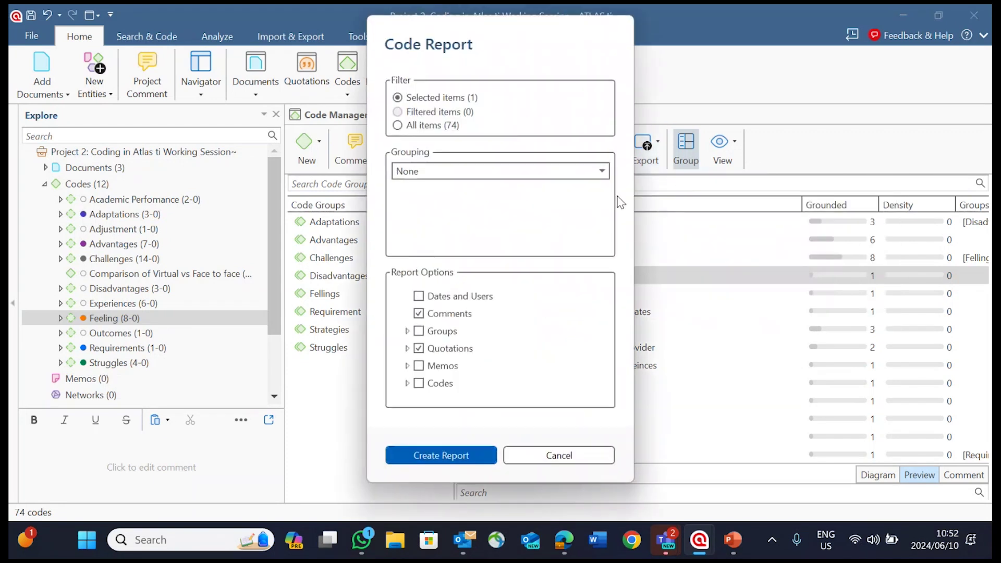
click(398, 127)
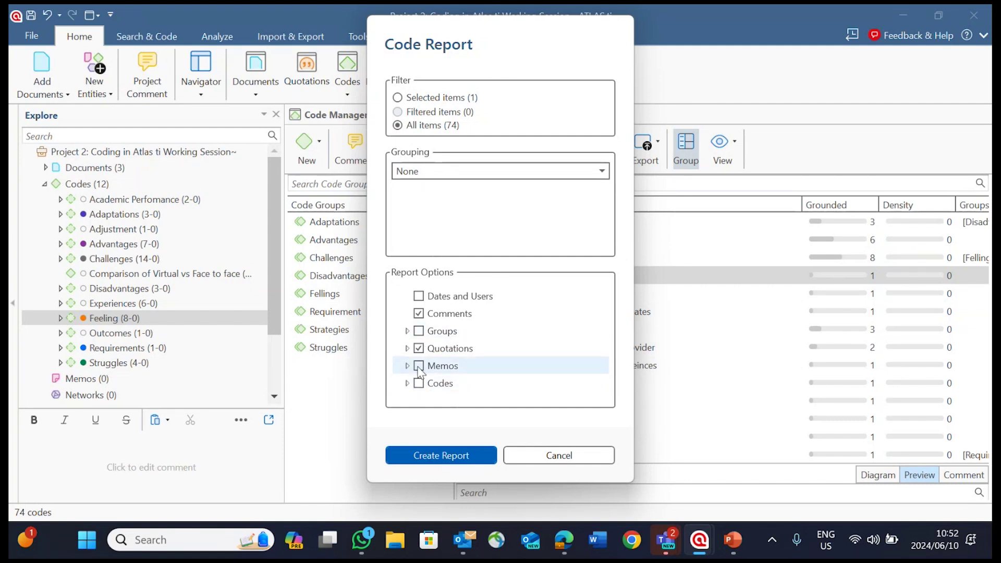
click(419, 384)
click(419, 333)
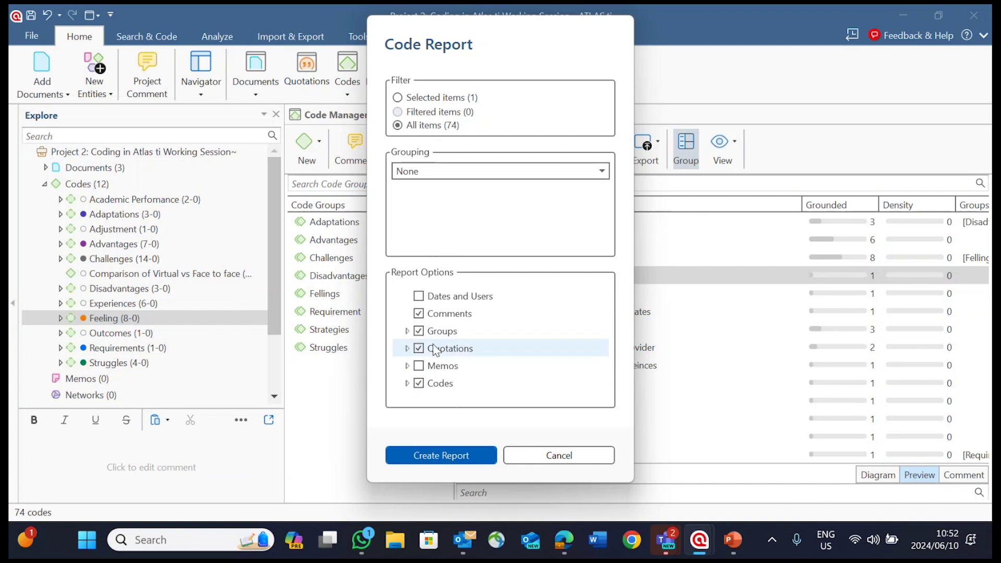
click(441, 456)
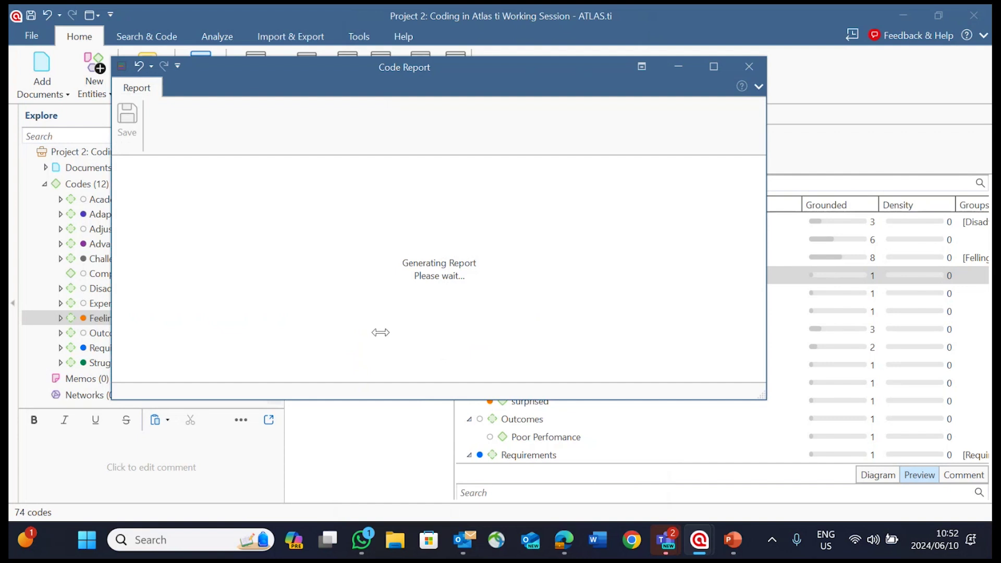
Read through the beginning of the generated code report and close it without saving
scroll(197, 270, down, 2)
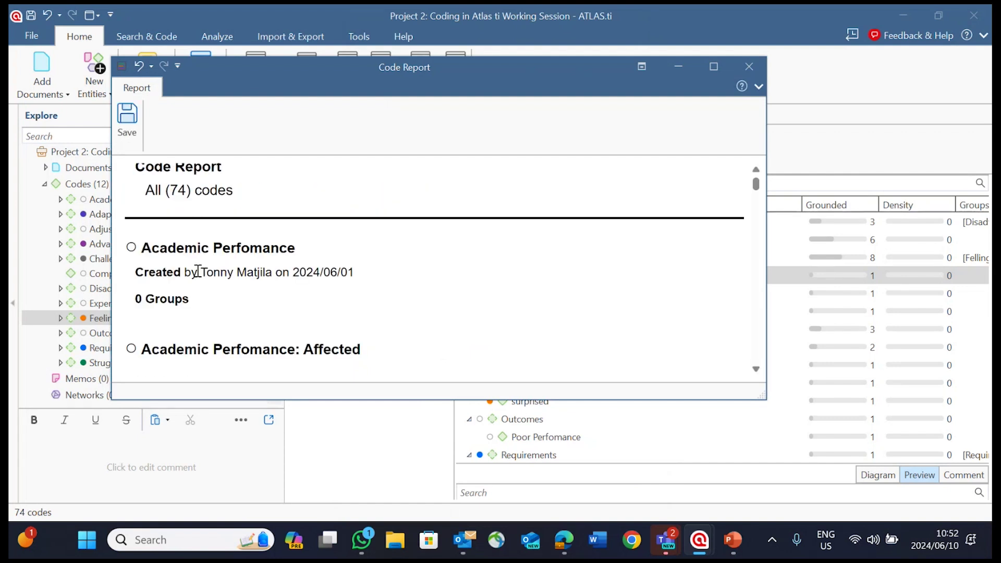
scroll(198, 270, down, 2)
scroll(198, 270, down, 2)
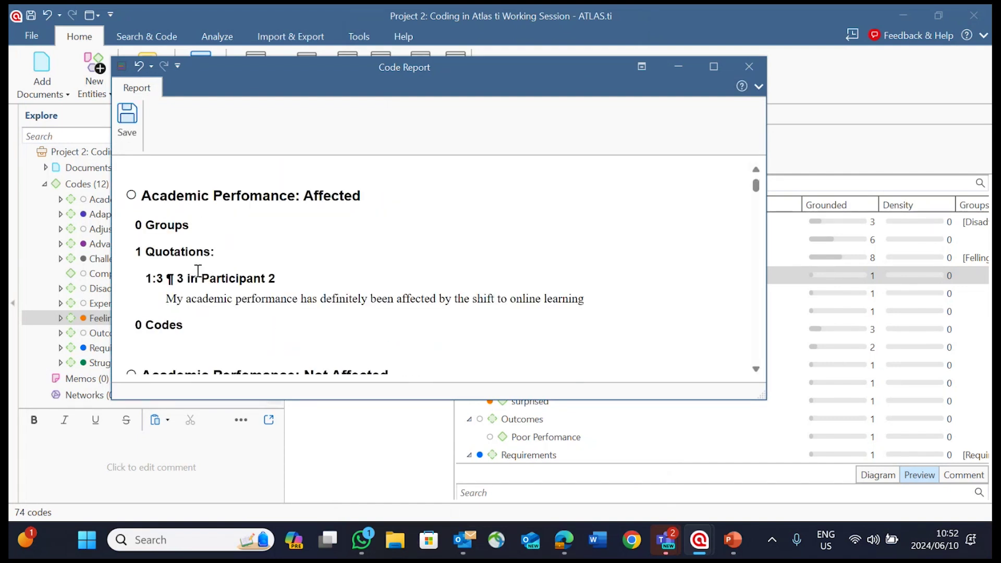
click(747, 71)
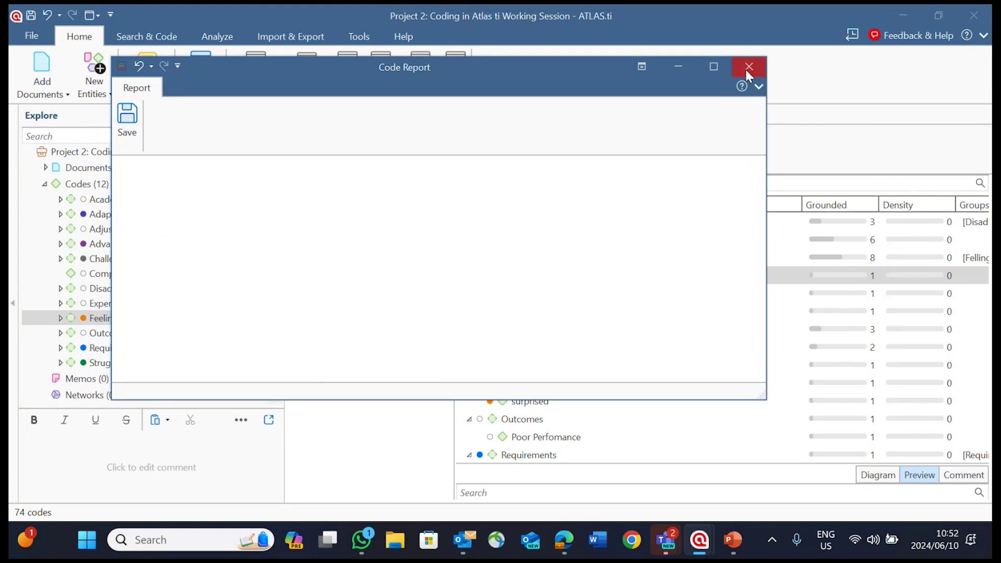
Set up a codes Excel export for all items, adding the Grounded and Density columns to Code, Comment and Code Groups
click(660, 147)
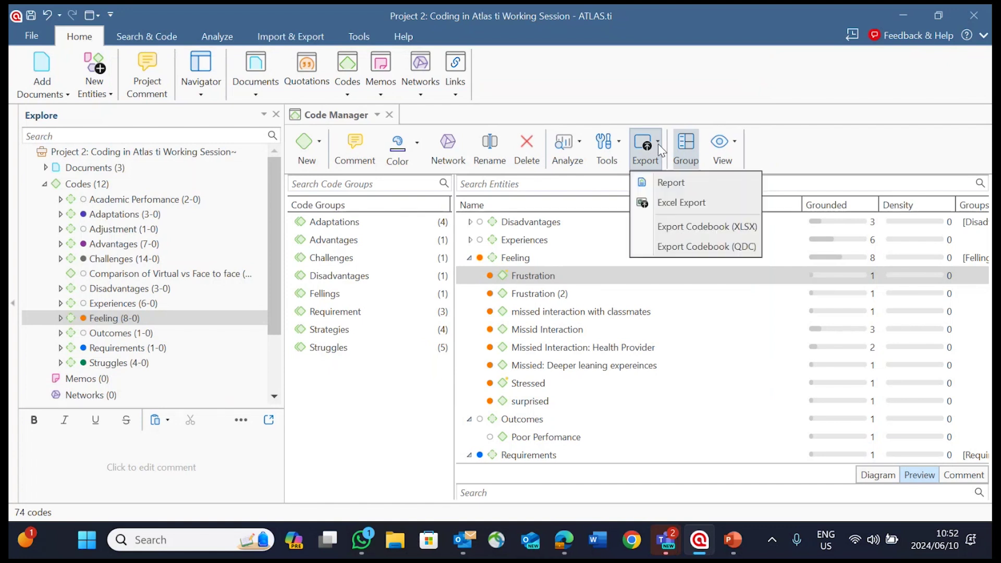
click(676, 203)
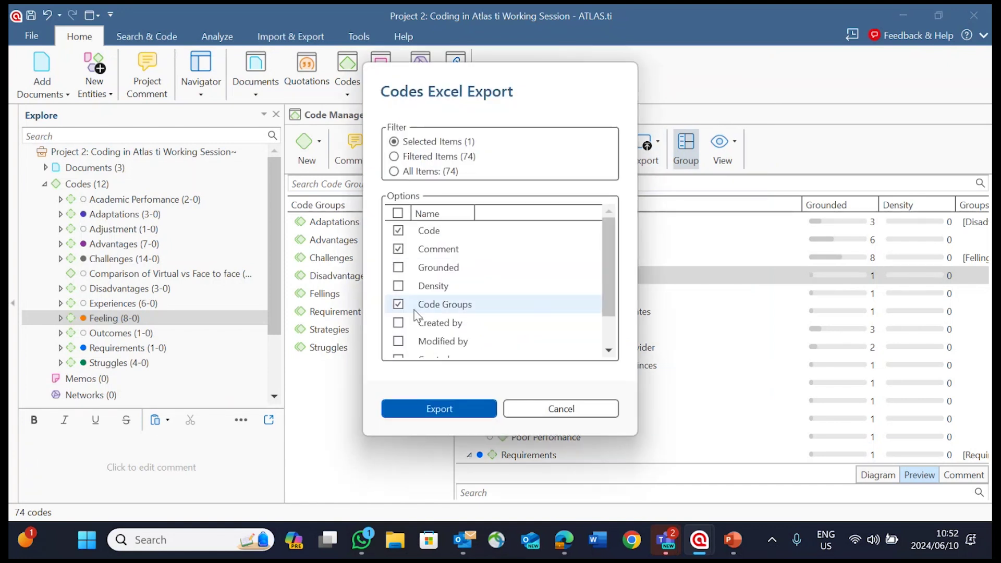
click(395, 172)
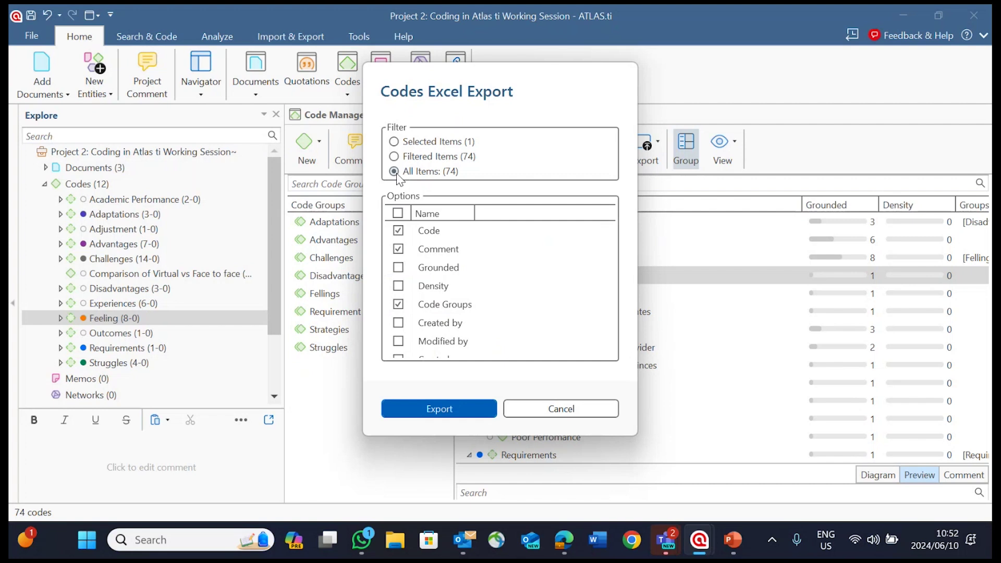
scroll(412, 297, down, 1)
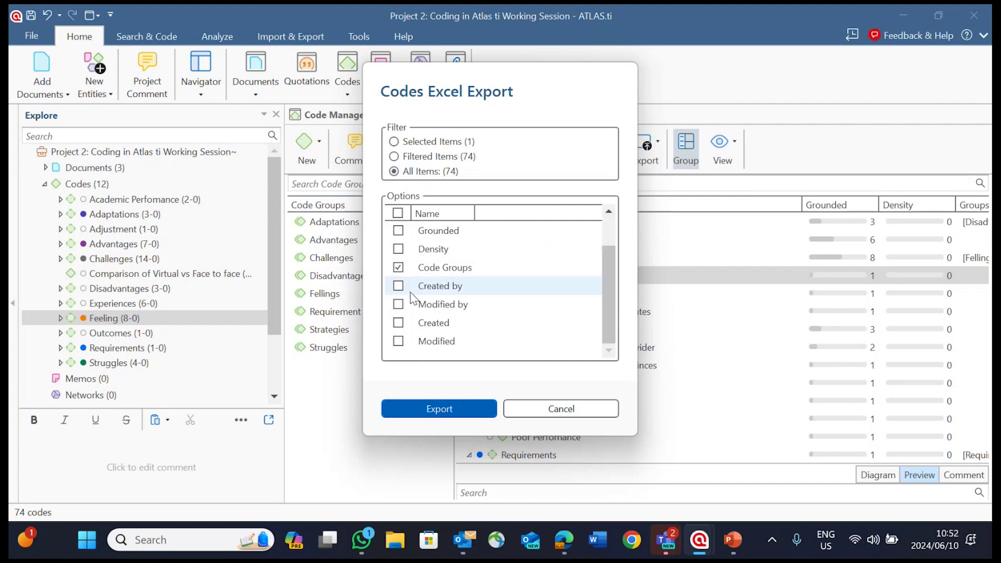
click(398, 250)
click(399, 231)
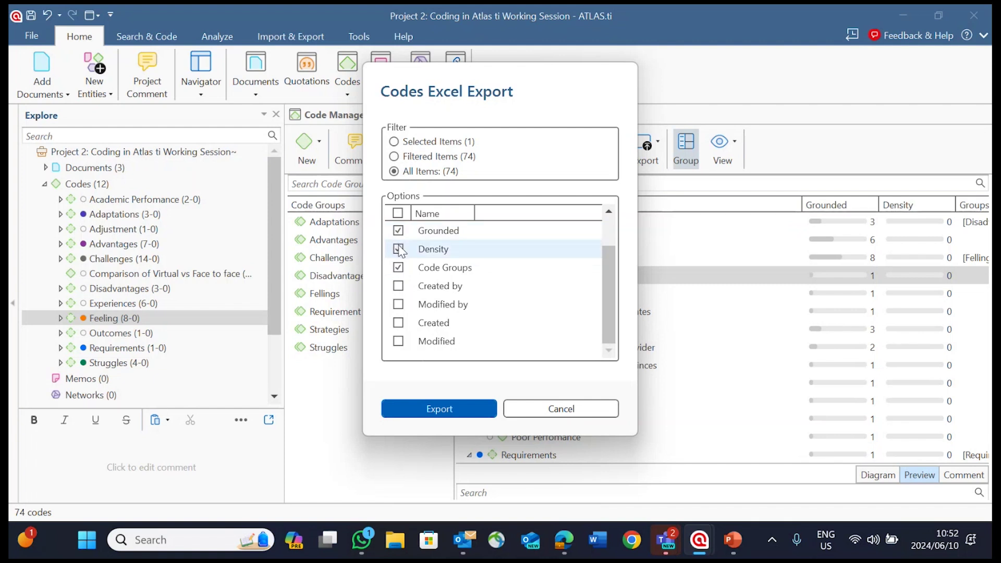
Export the codes as Code Manager to the Downloads folder, replacing the existing file
click(458, 408)
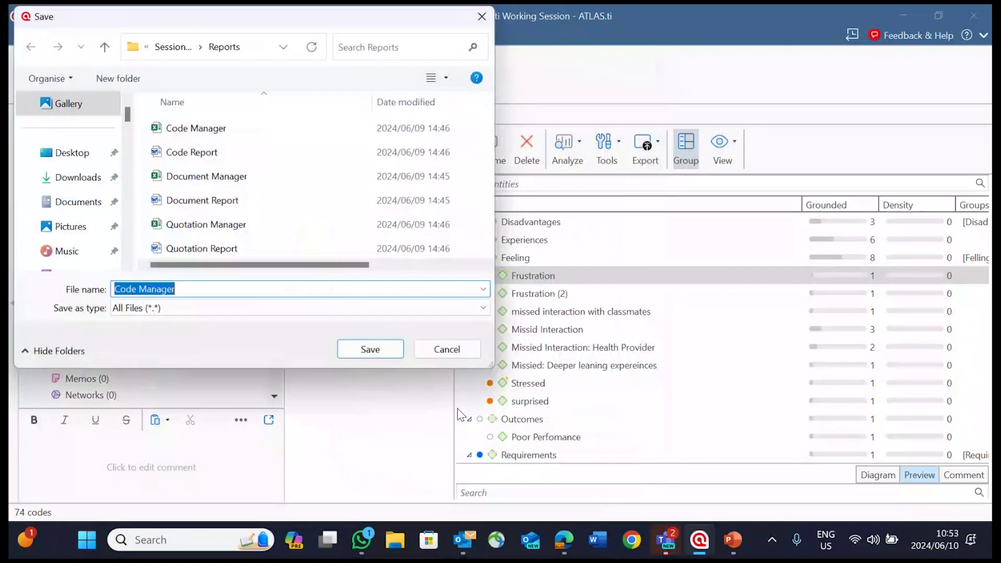
click(84, 177)
click(386, 353)
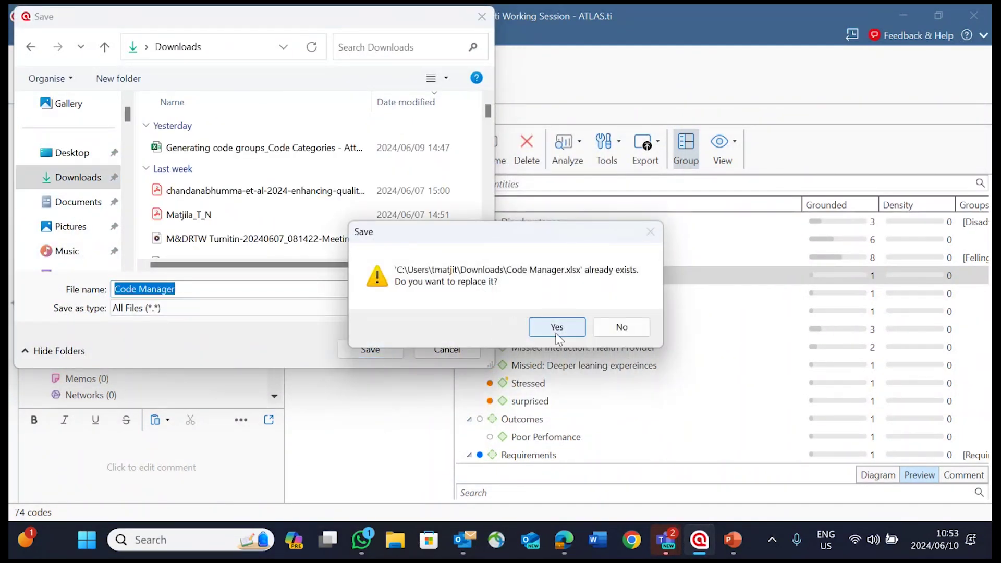
click(547, 332)
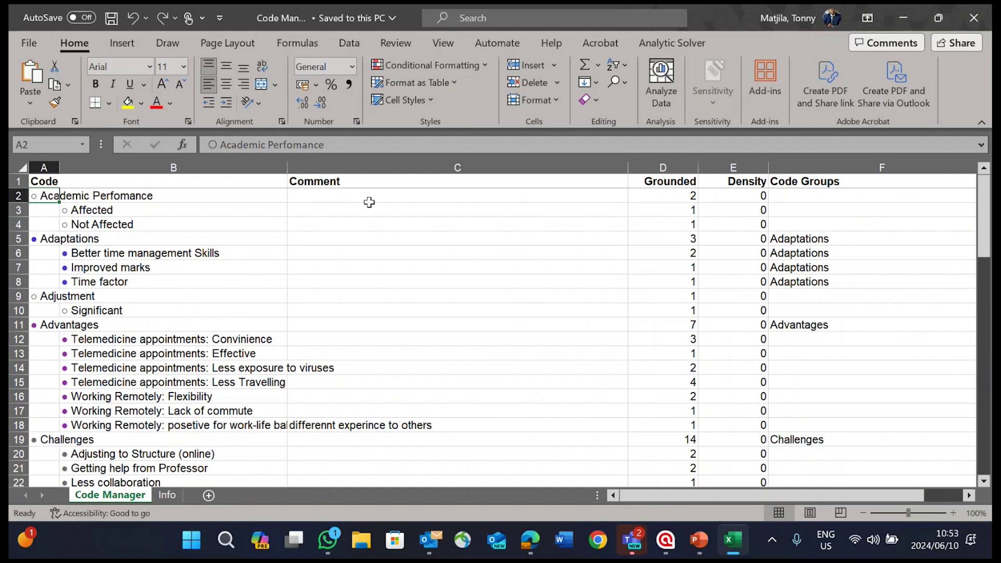
Examine the exported spreadsheet's code comments and the Adaptations folder with its subcodes, and return to ATLAS.ti with the workbook minimised
scroll(409, 285, down, 4)
scroll(411, 285, down, 9)
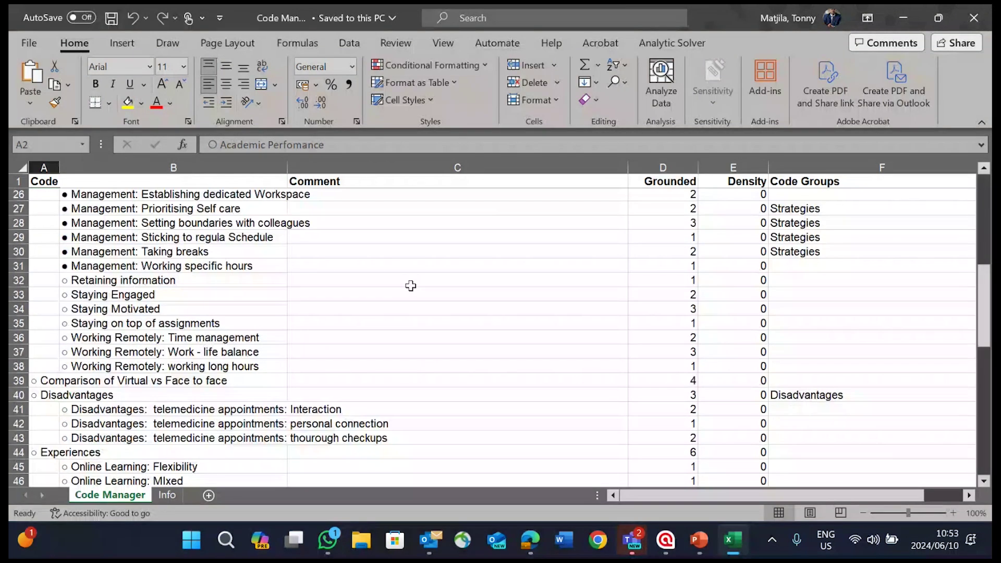
scroll(411, 285, down, 3)
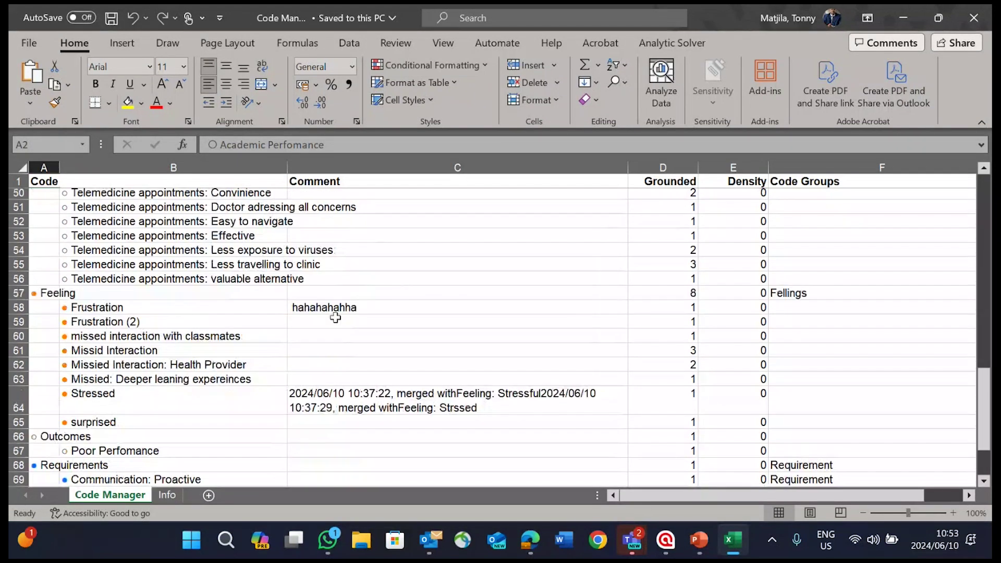
scroll(655, 233, up, 16)
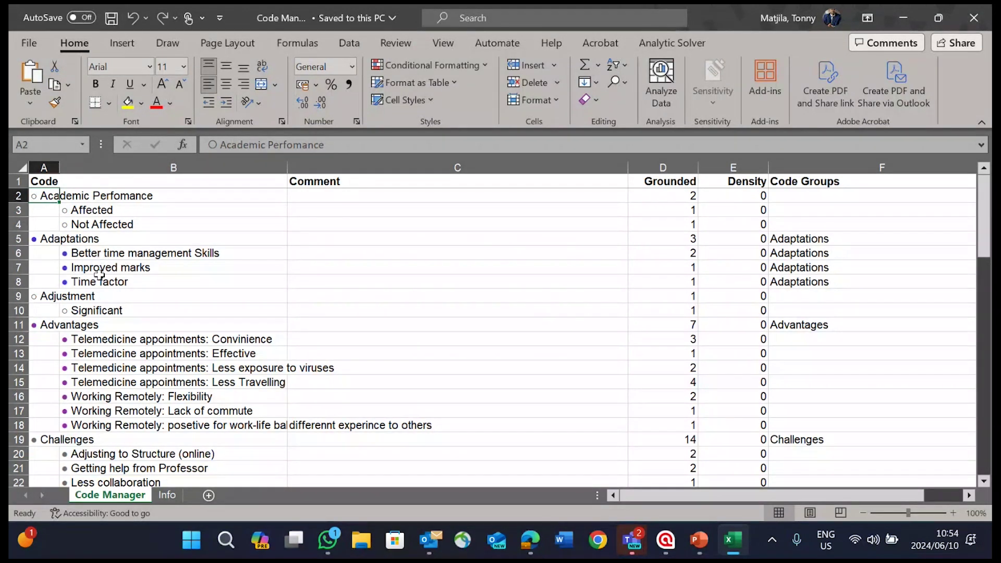
click(50, 239)
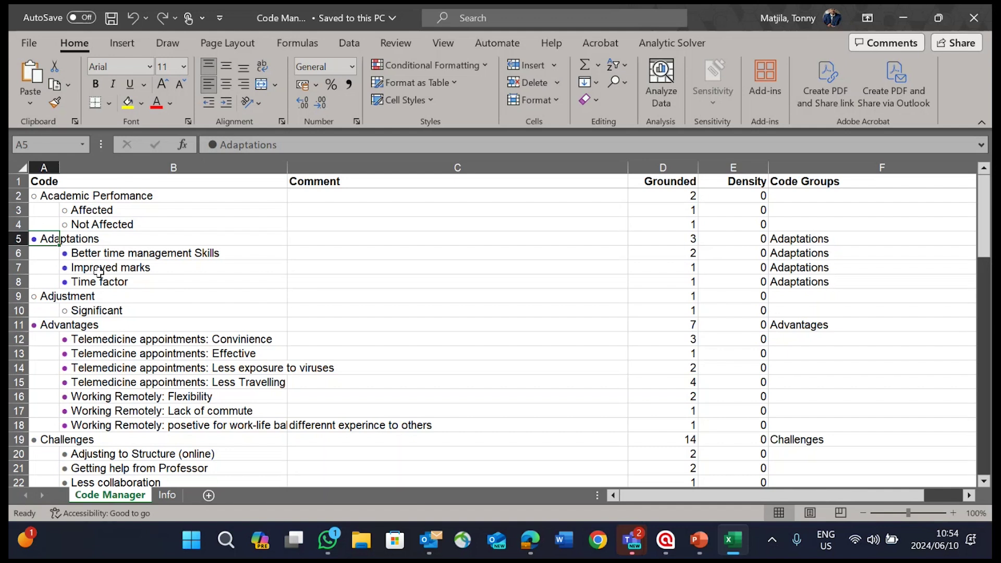
click(107, 253)
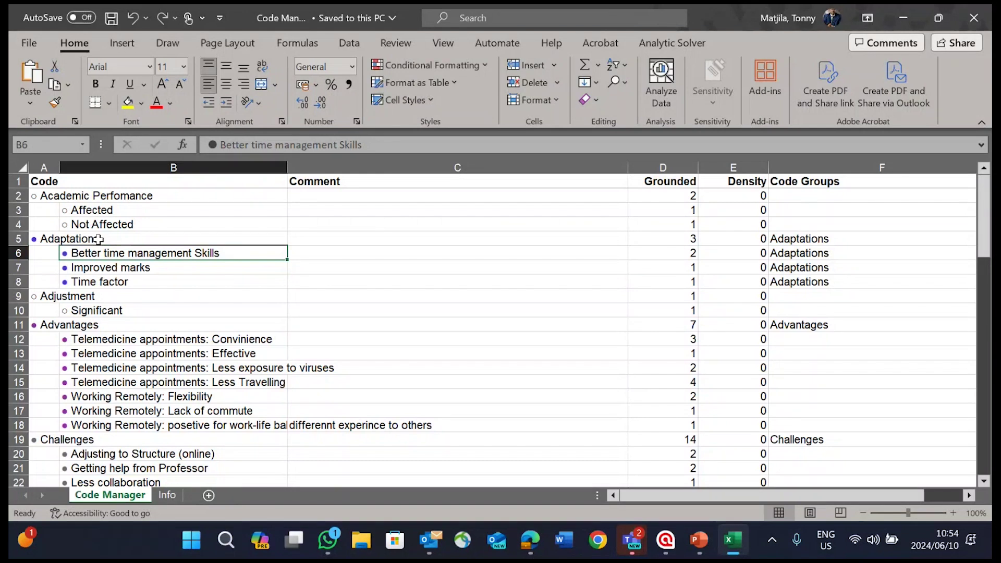
scroll(177, 332, down, 1)
scroll(177, 332, down, 2)
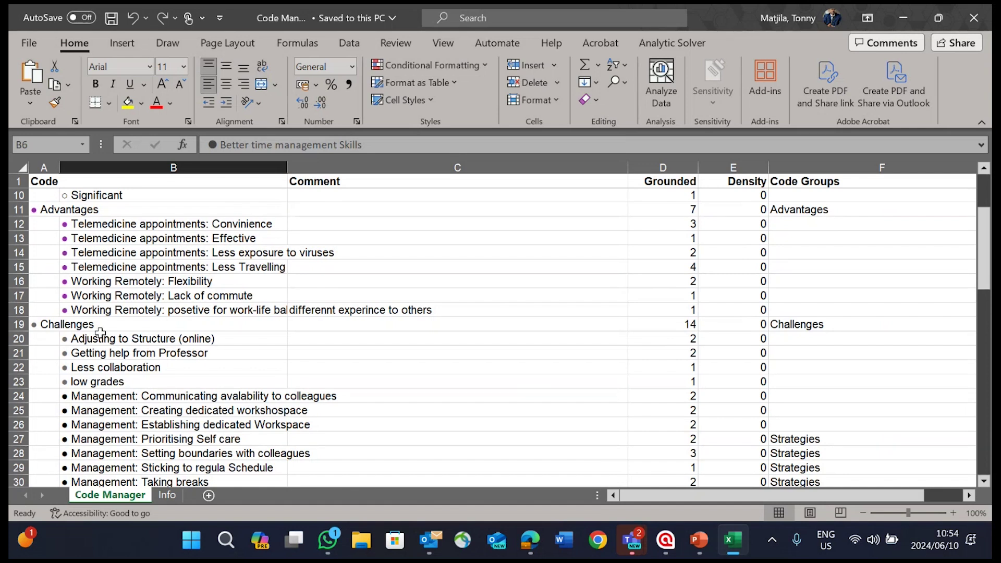
click(905, 19)
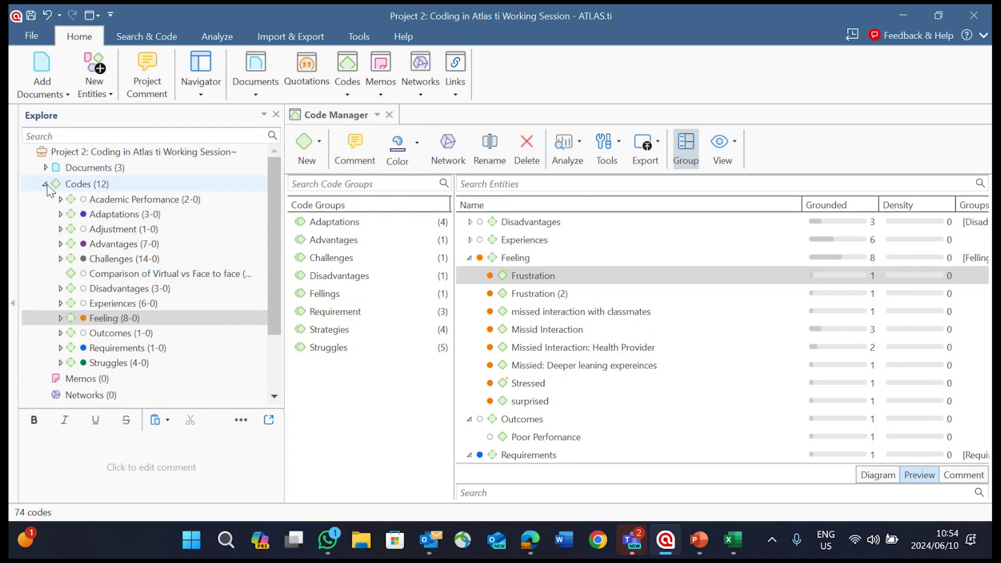
Expand the Challenges folder in the project explorer and look through the codes it contains
click(61, 259)
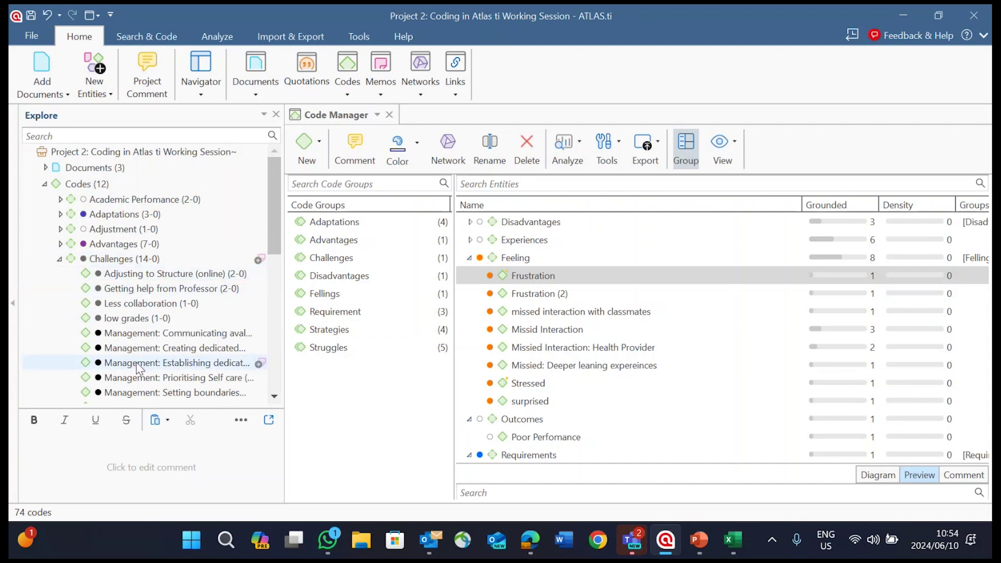
scroll(136, 362, down, 1)
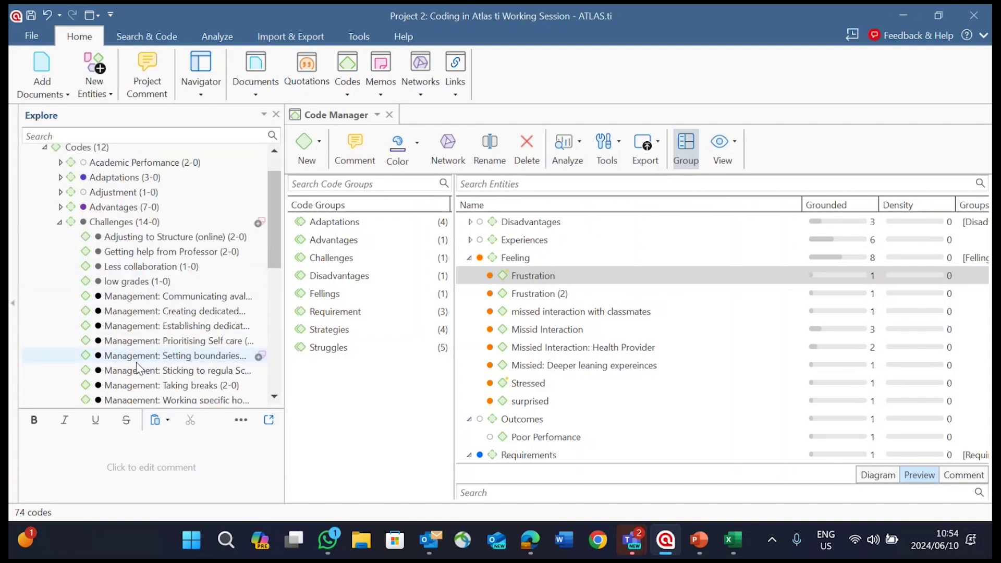
scroll(138, 368, down, 1)
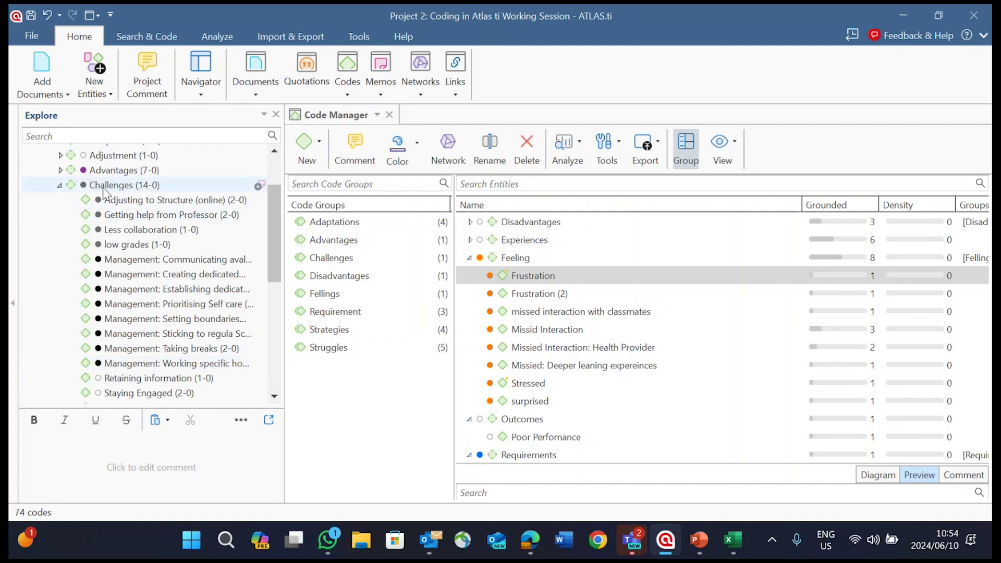
scroll(105, 193, up, 3)
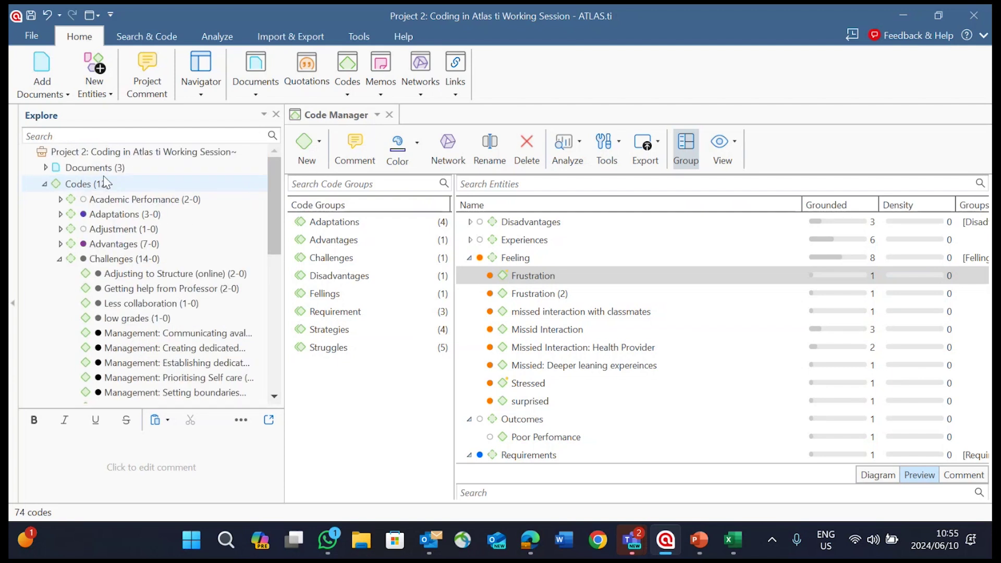
Open document D 1: Participant 2, inspect the Staying Motivated code on its first quotation, and close the document
click(107, 167)
click(132, 186)
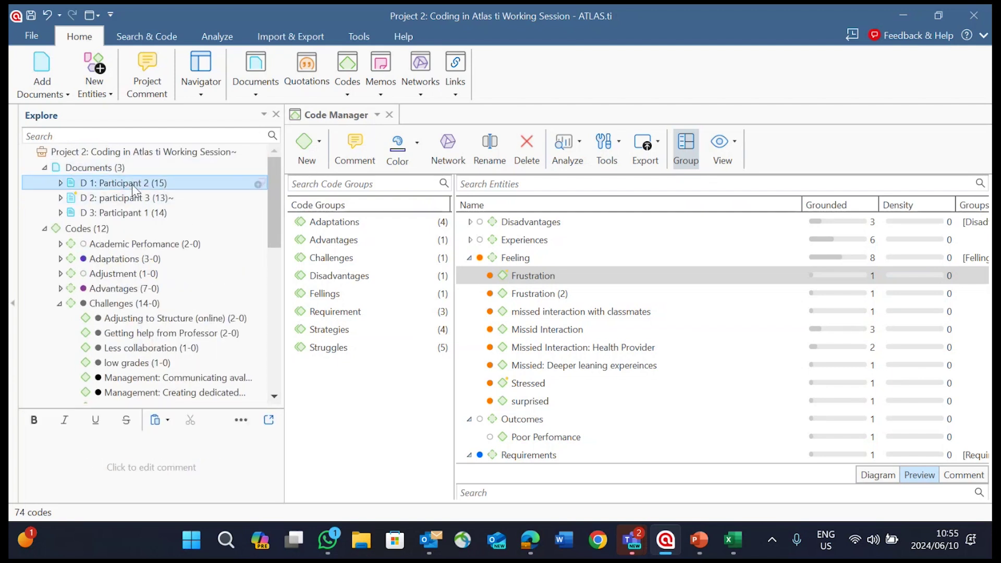
double_click(135, 185)
click(703, 210)
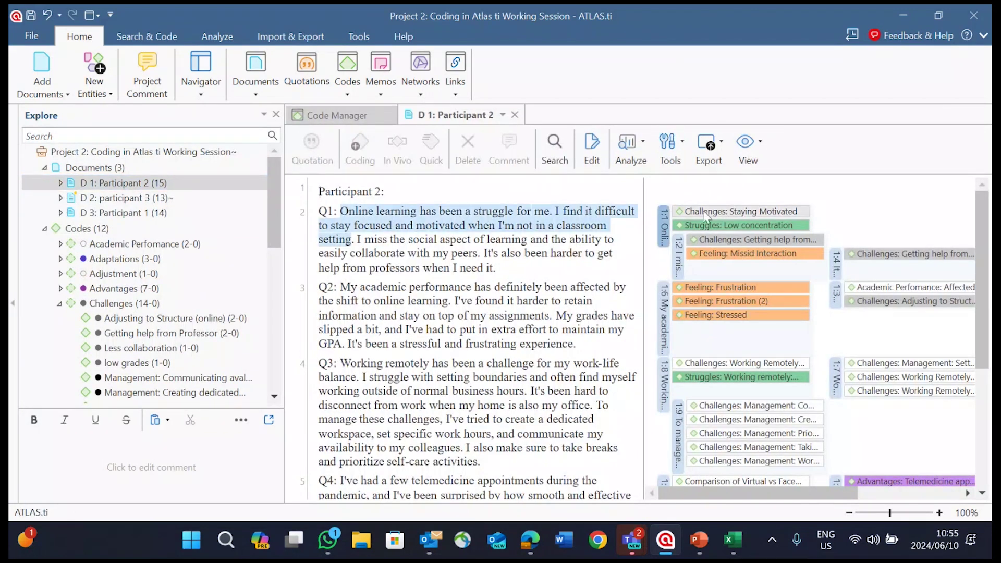
click(710, 214)
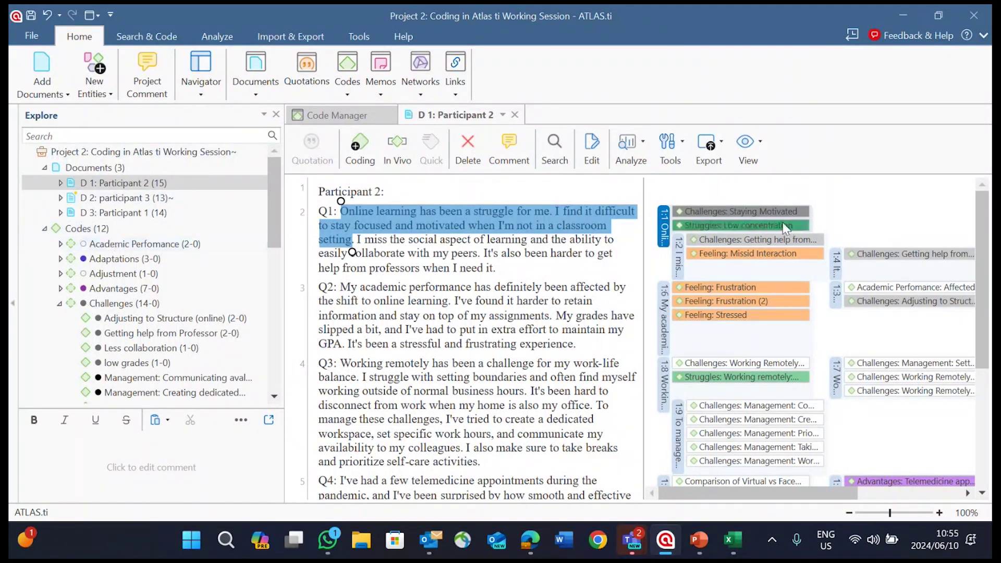
drag(718, 212, 723, 214)
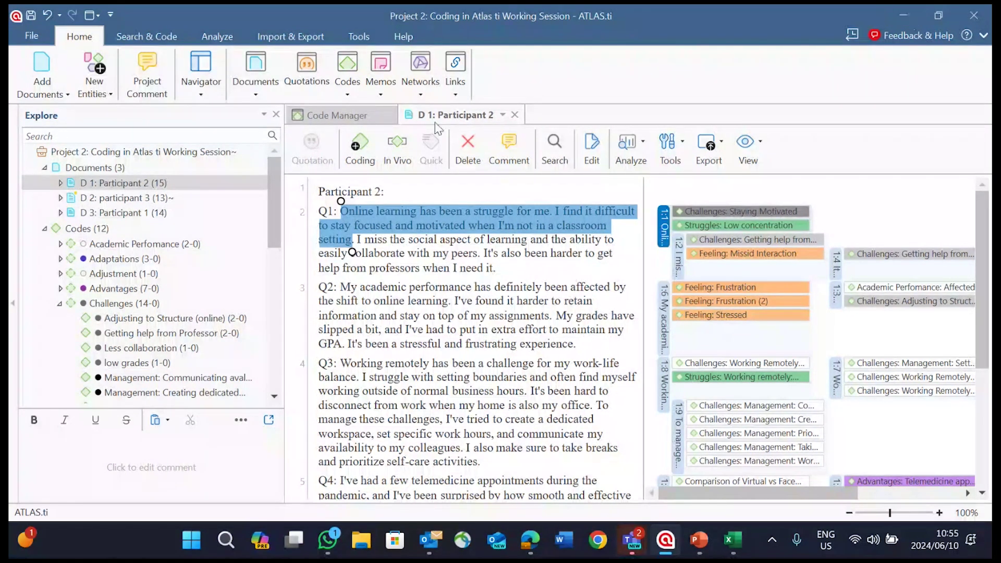
click(514, 115)
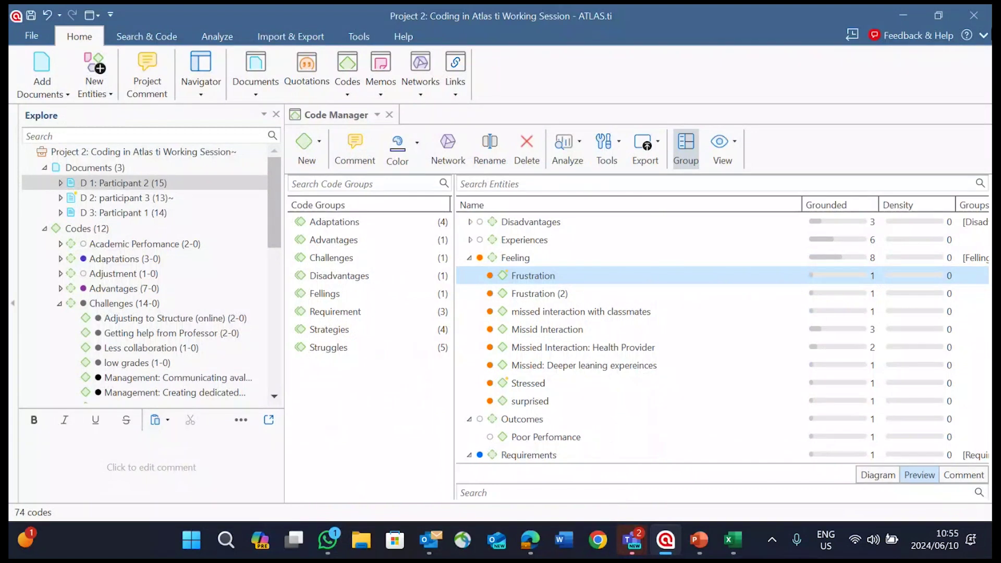
Close the Outlook meeting invitation behind ATLAS.ti and switch to the Teams meeting to check for raised hands
click(914, 14)
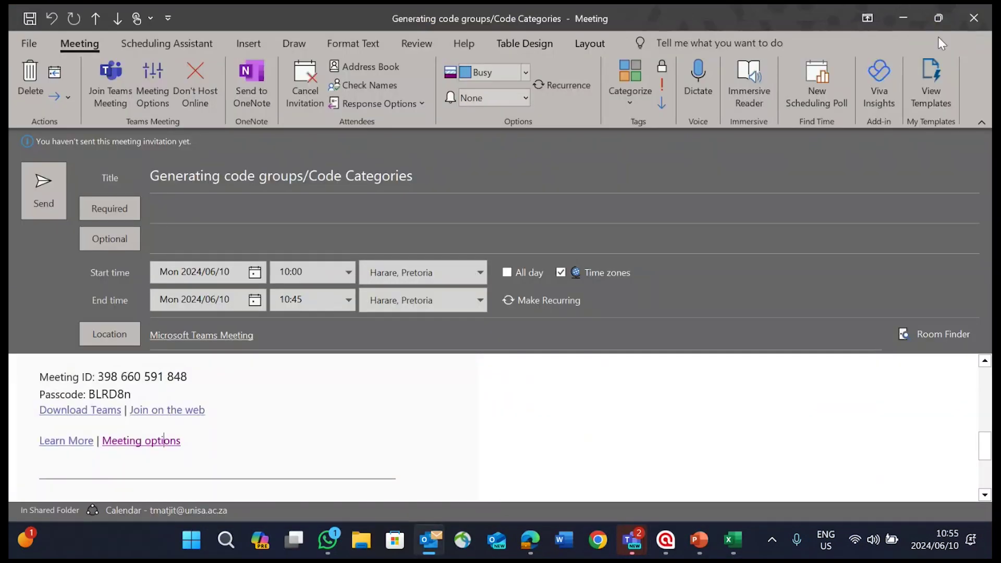
click(966, 19)
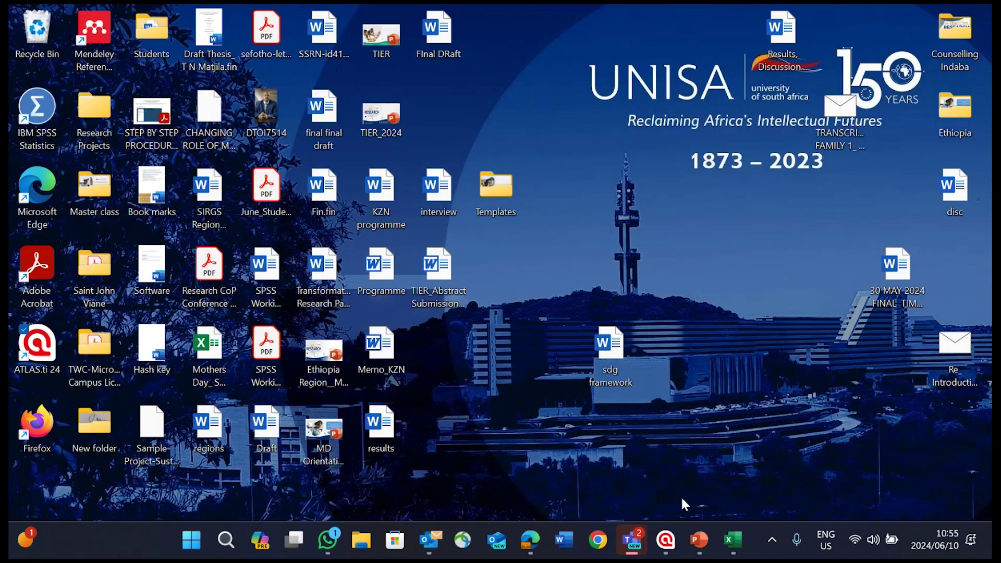
mouse_move(632, 539)
click(597, 457)
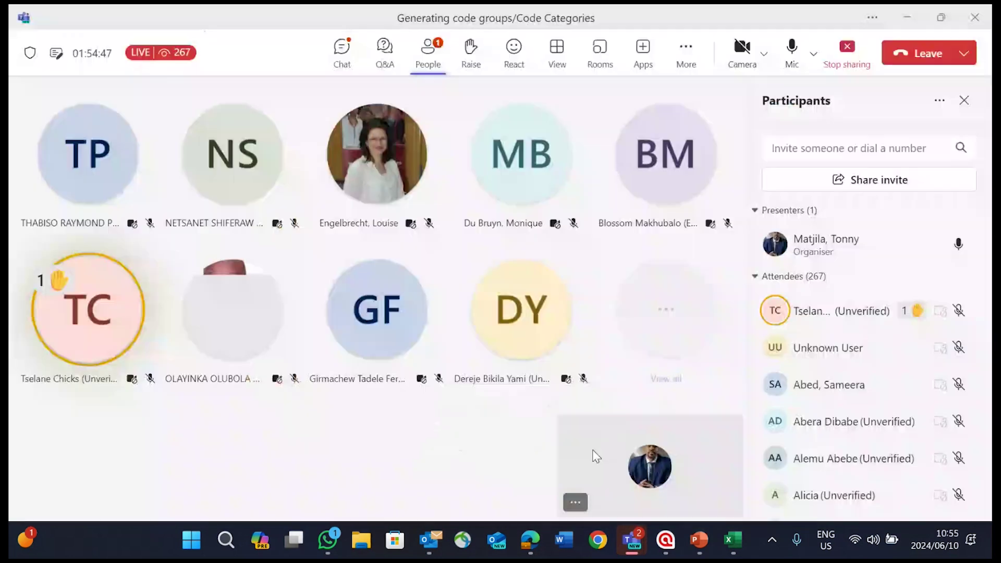
mouse_move(715, 535)
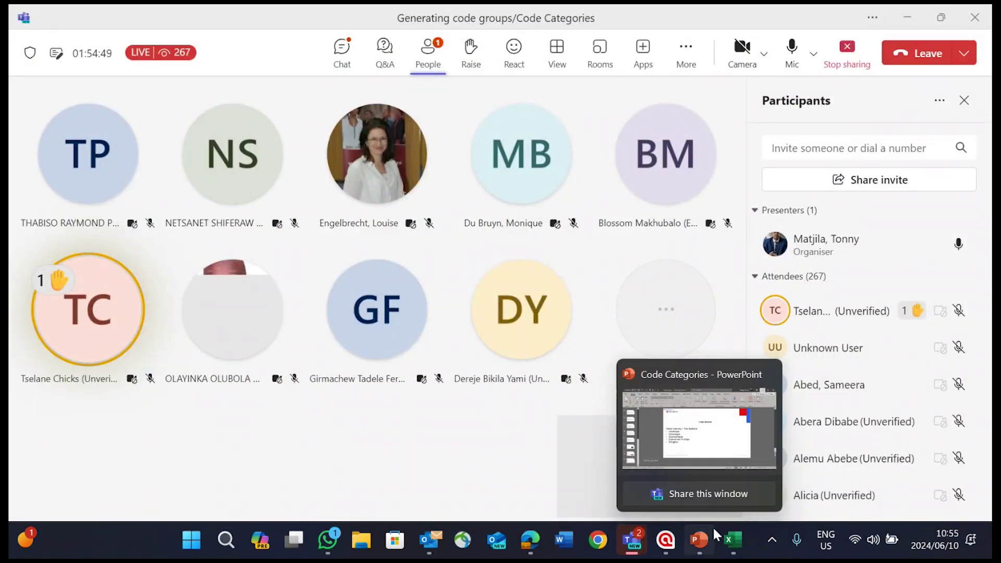
Return to ATLAS.ti and collapse the Feeling folder in the Code Manager
click(666, 540)
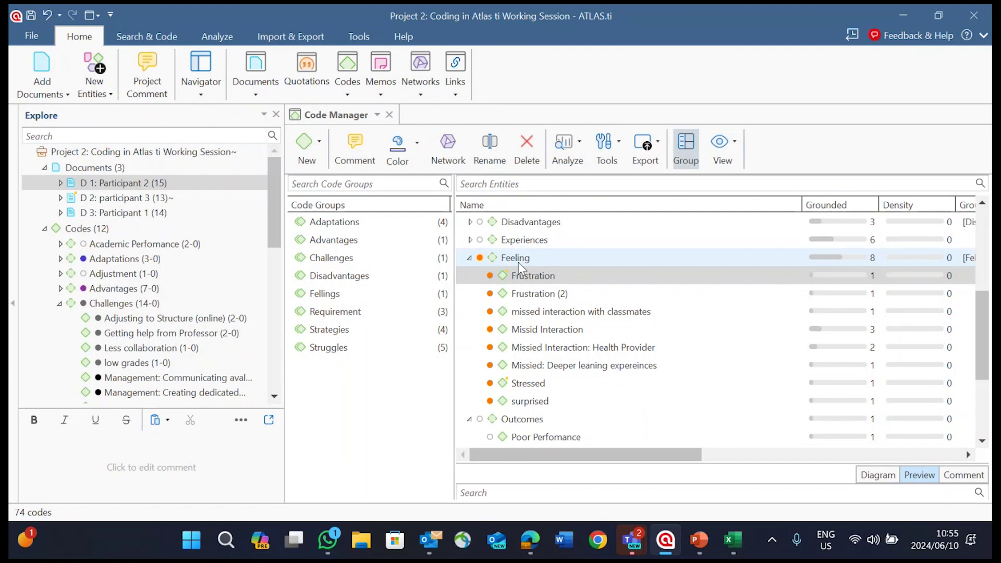
click(470, 259)
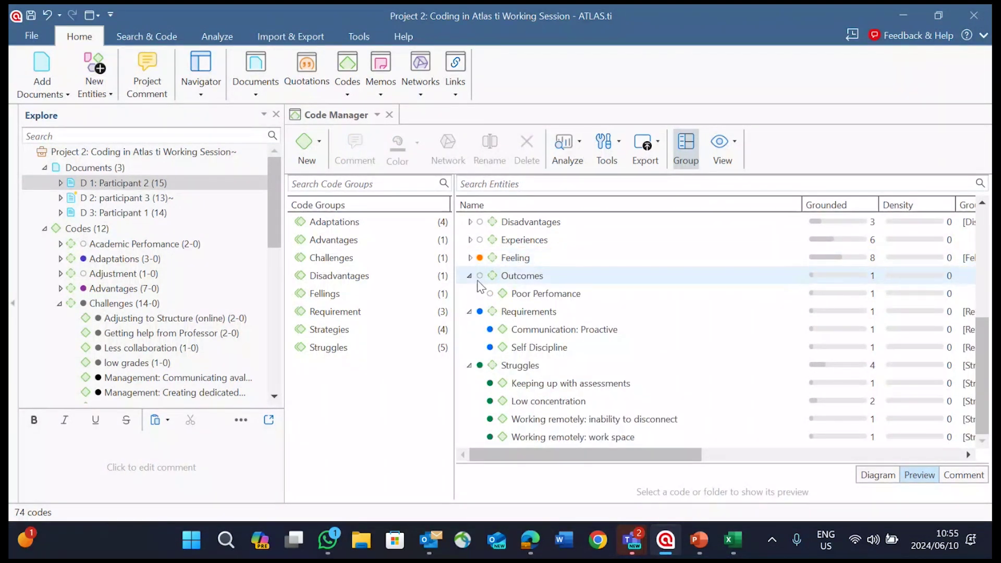
Switch to the Code Categories presentation in PowerPoint, view slide 13 on organizing codes, and return to ATLAS.ti with it minimised
click(699, 540)
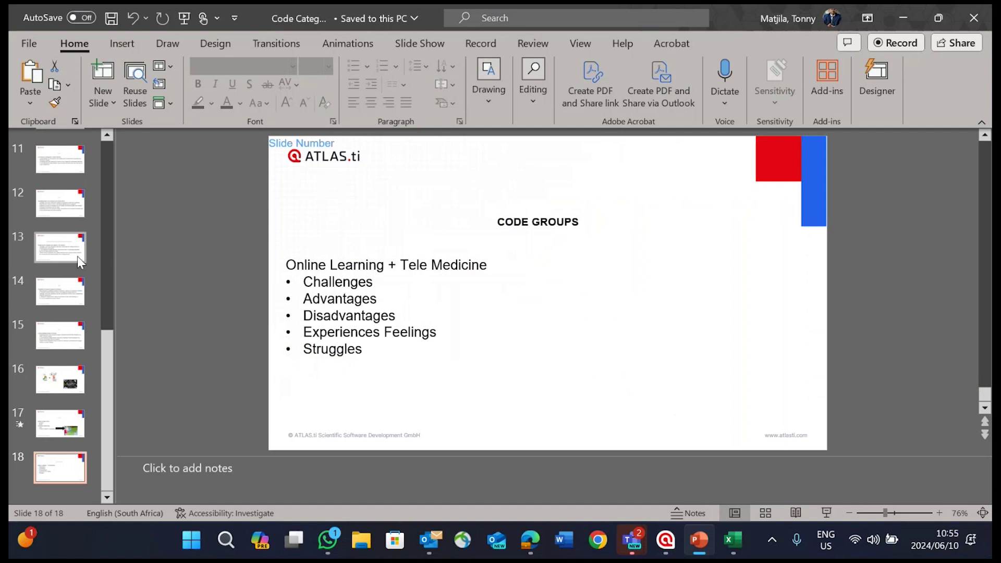
click(58, 252)
scroll(58, 252, up, 3)
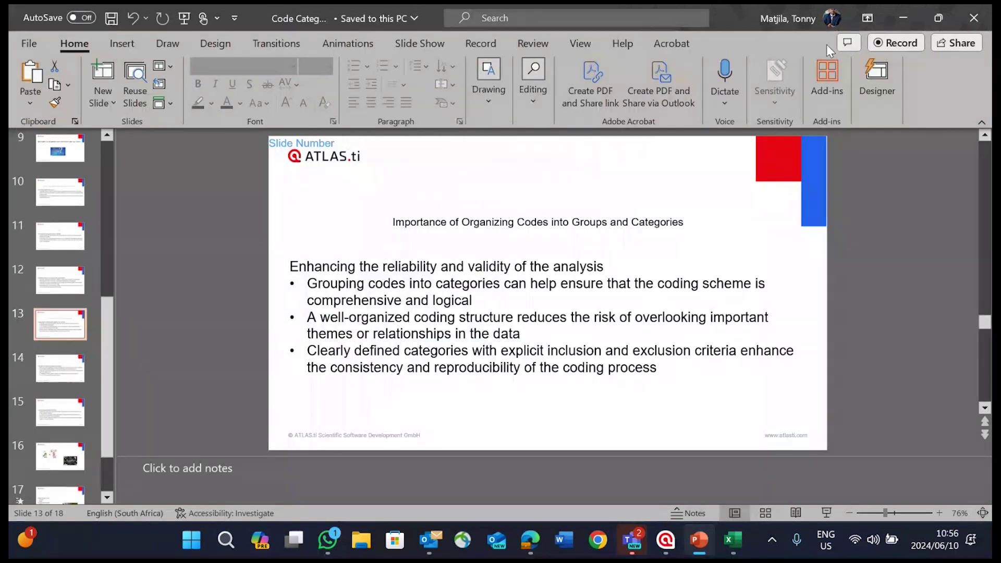
click(900, 15)
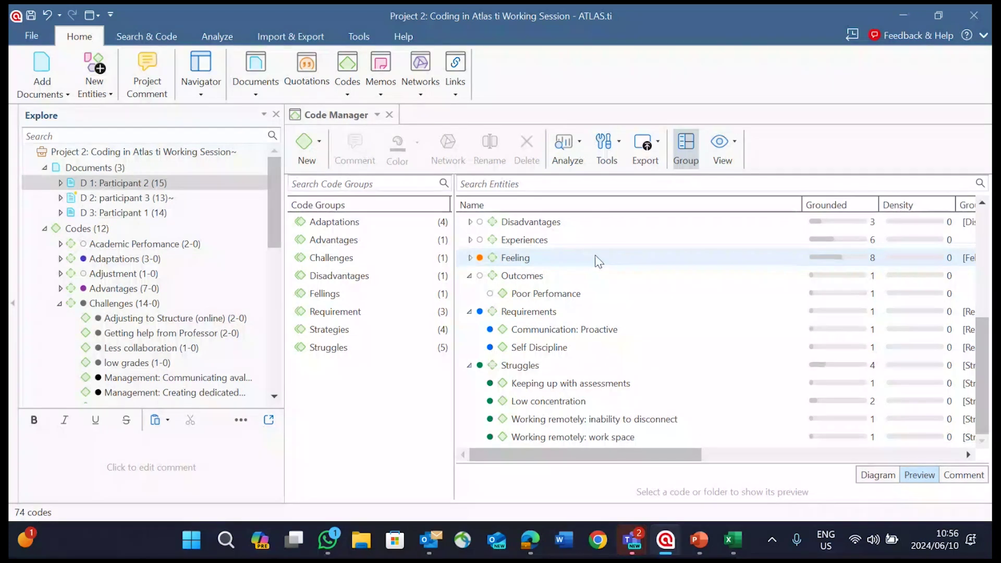
right_click(519, 261)
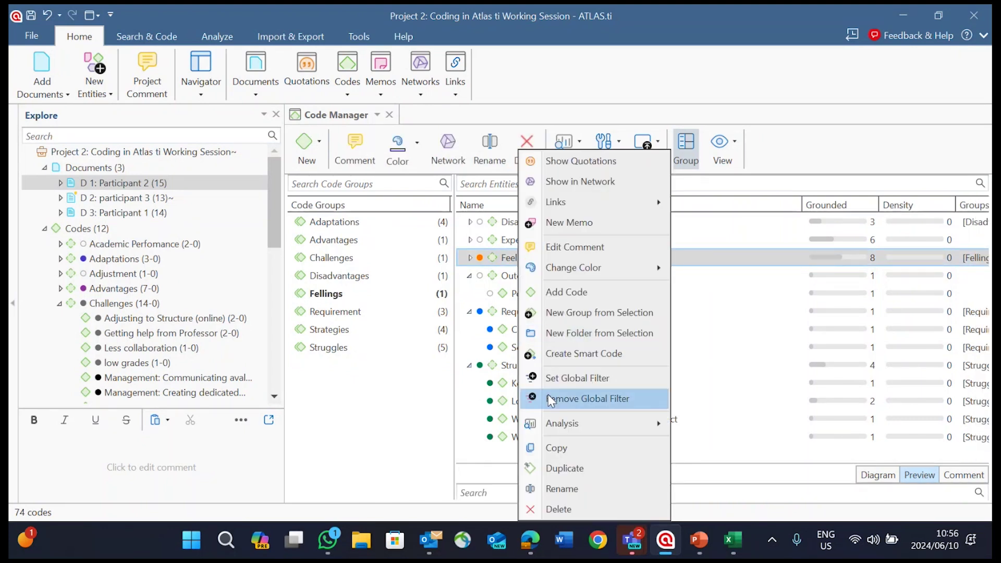
mouse_move(567, 426)
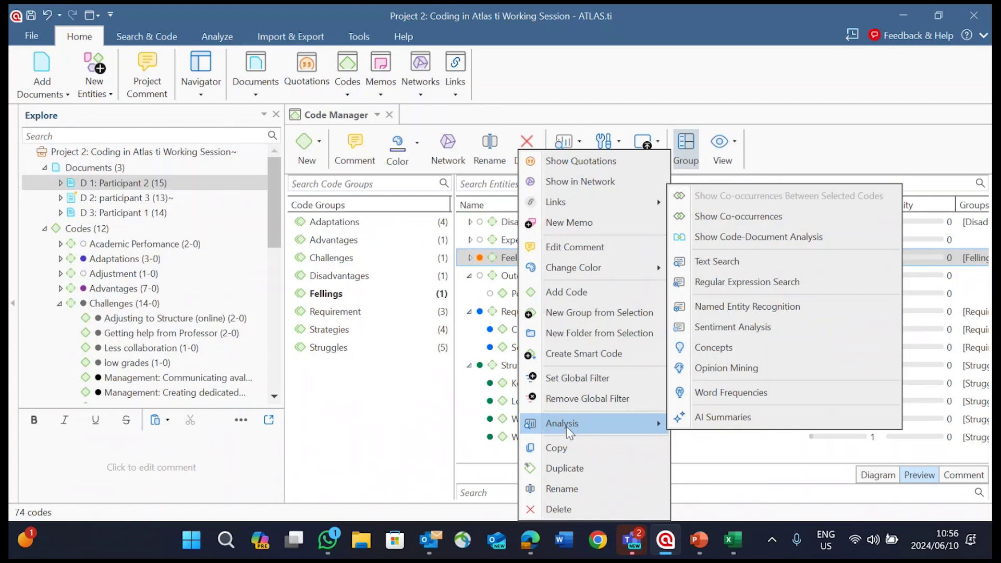
click(774, 239)
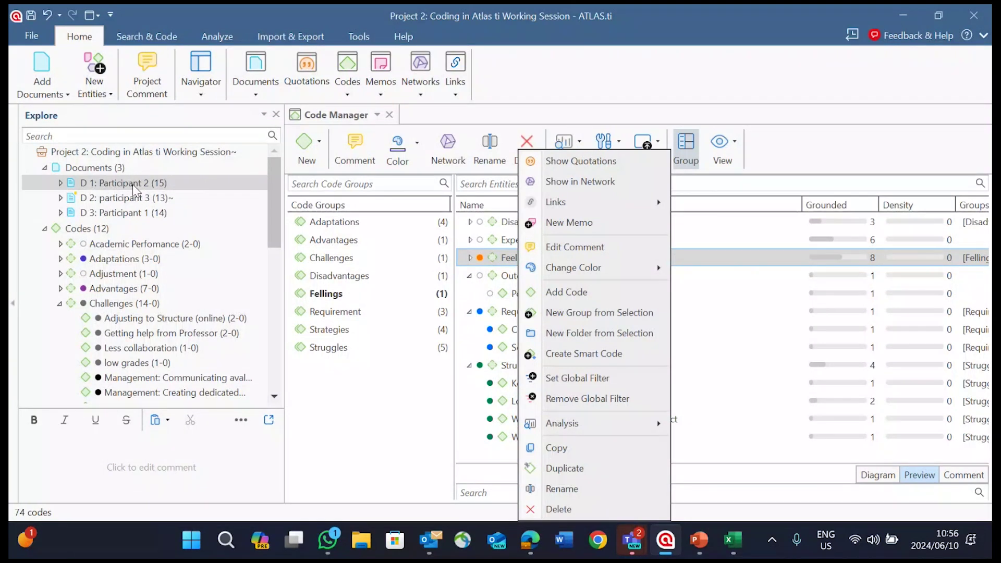
click(286, 189)
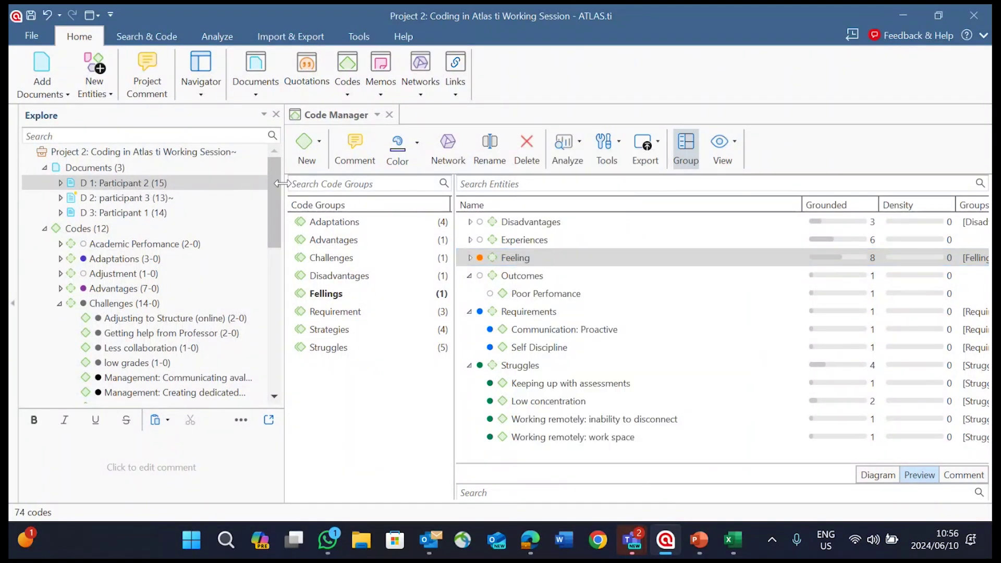
Widen the Explore pane and open the Code-Document Analysis for the Feeling folder
drag(286, 188, 321, 184)
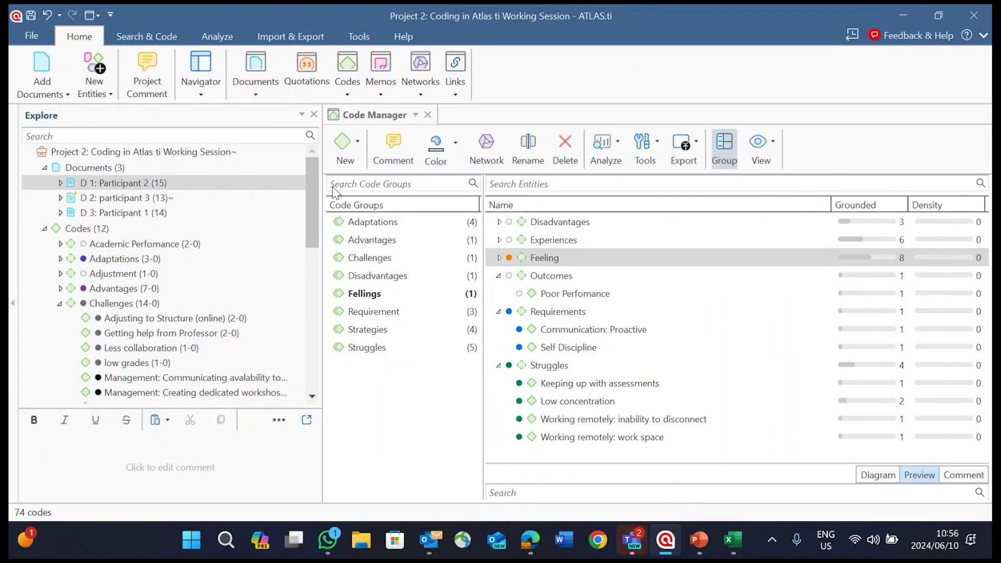
click(548, 258)
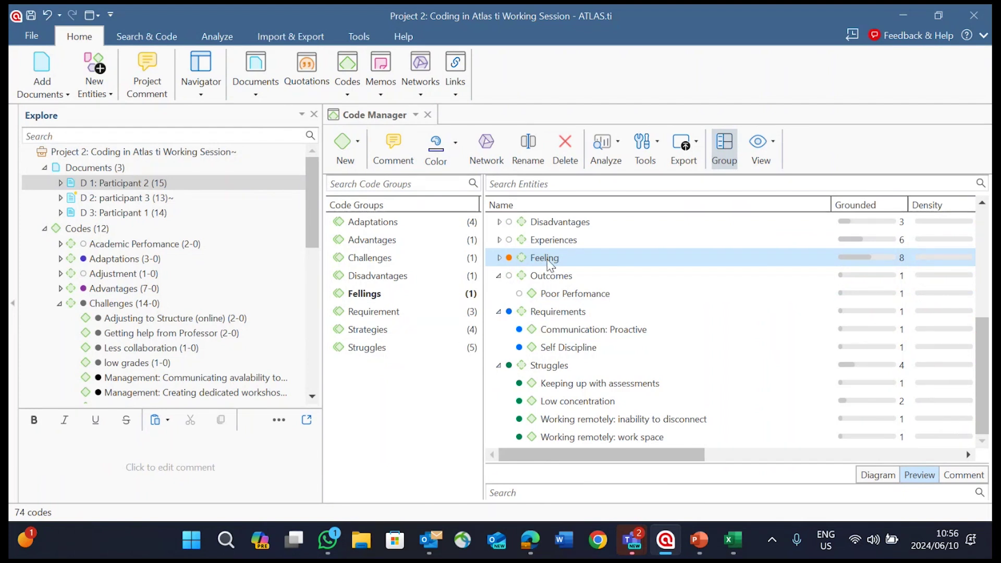
right_click(547, 259)
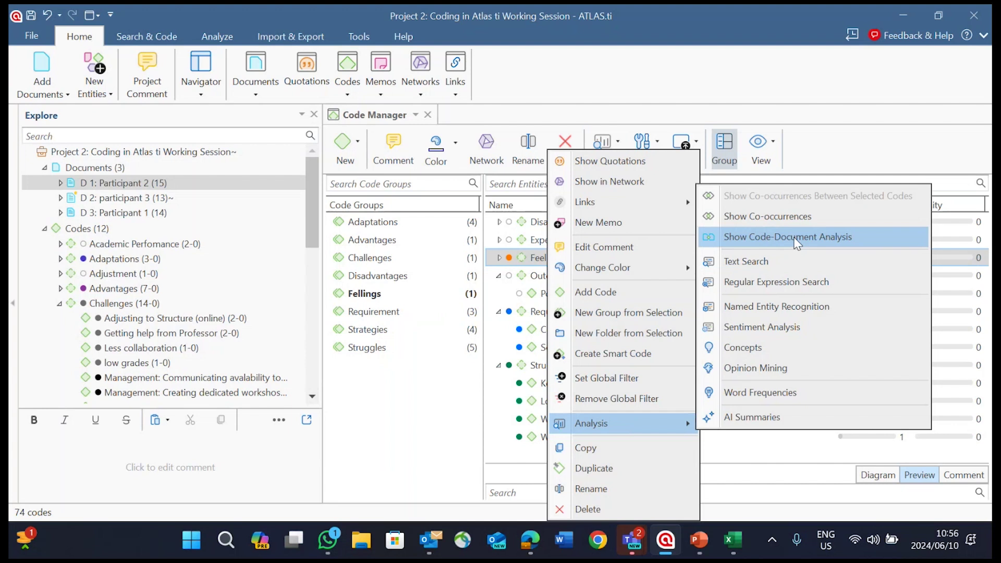
click(796, 238)
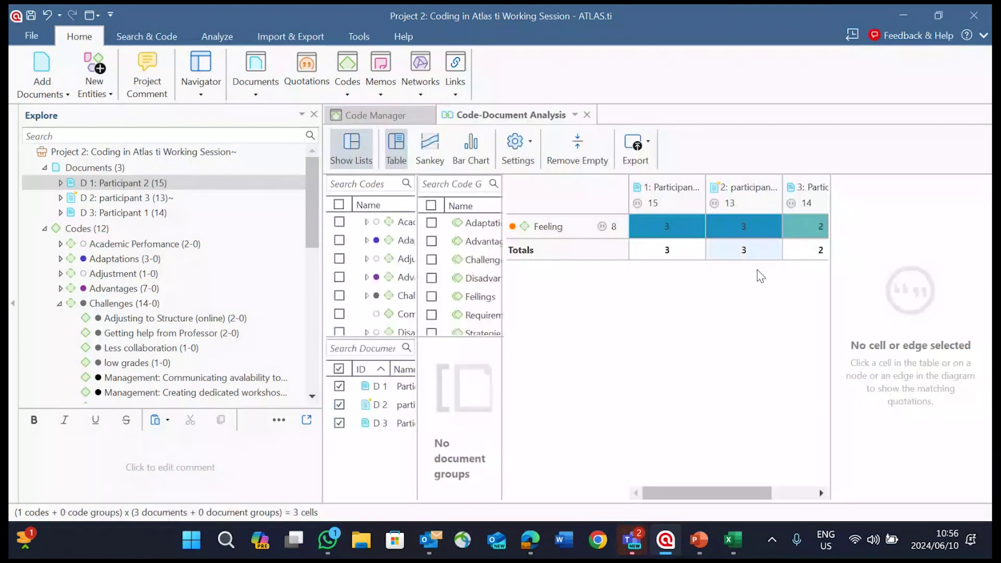
View the Feeling folder's code-document analysis as a Sankey diagram, and close the analysis
mouse_move(706, 493)
mouse_down()
mouse_move(758, 493)
mouse_move(700, 495)
mouse_up()
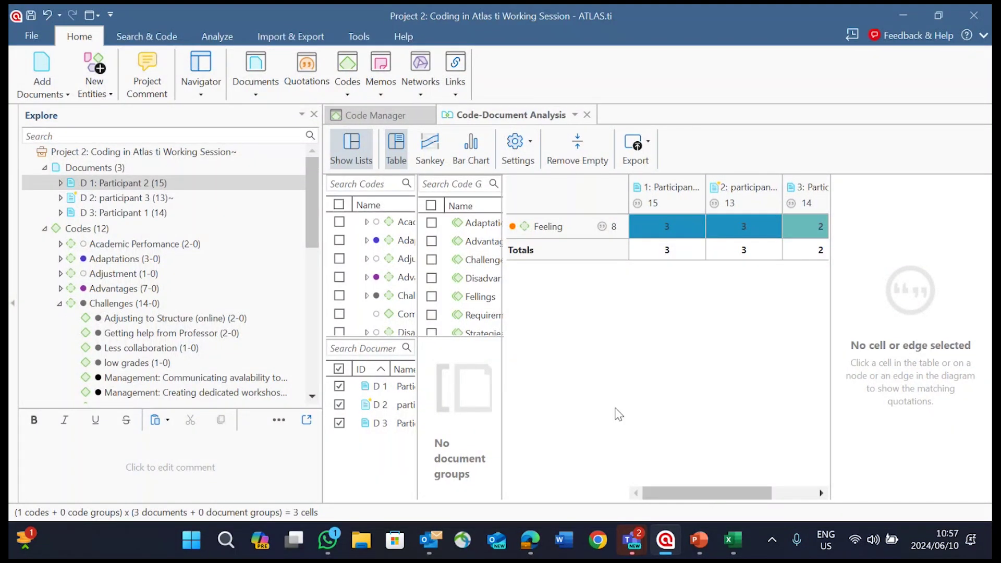
click(428, 152)
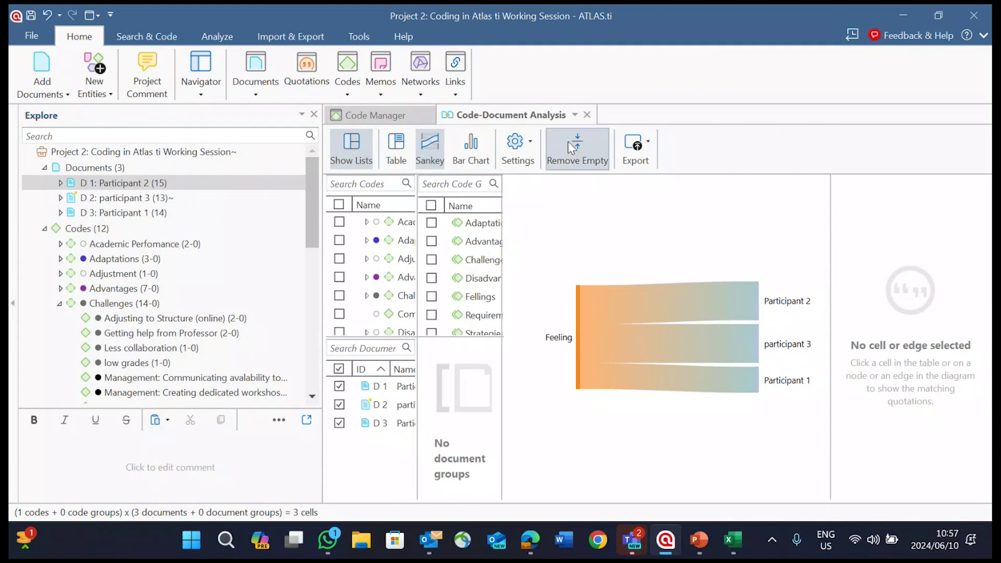
click(587, 114)
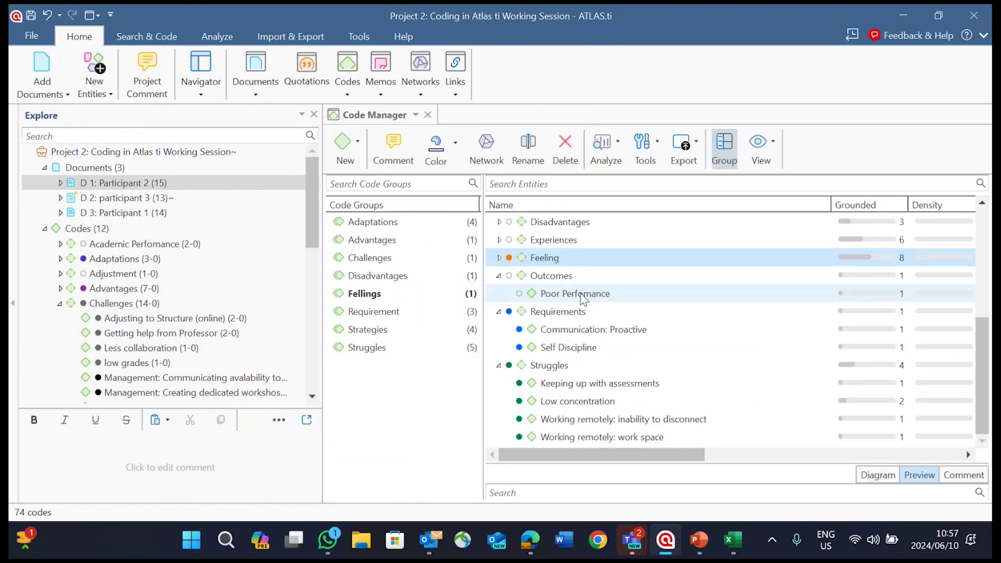
Open the Code-Document Analysis for the Struggles folder, view it as a Sankey diagram, and close it
right_click(564, 368)
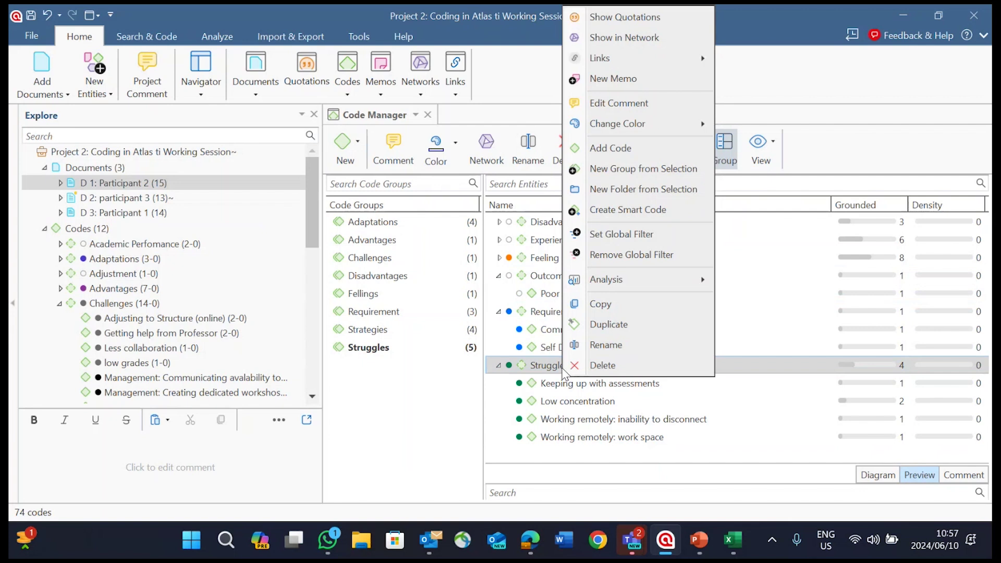
mouse_move(624, 293)
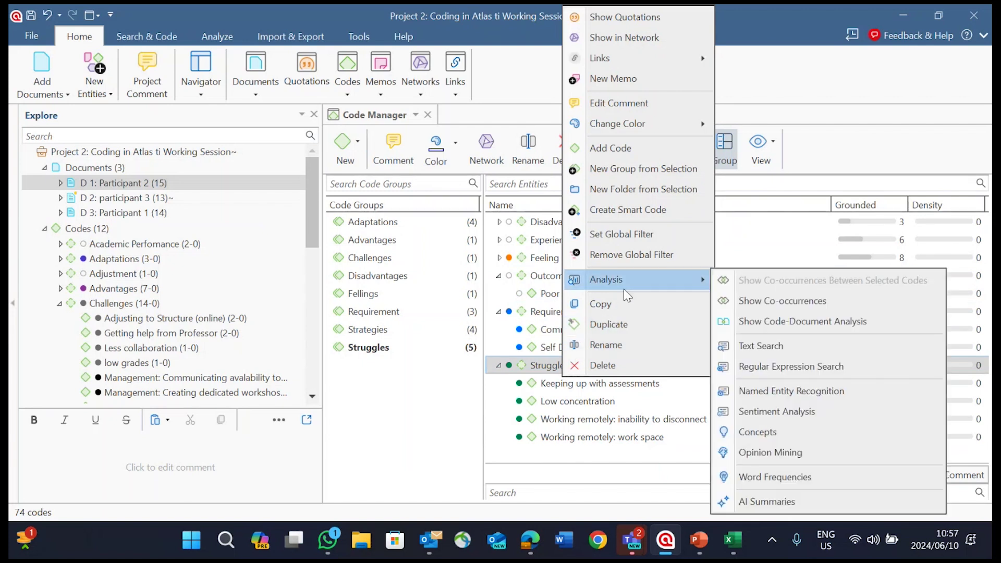
click(803, 324)
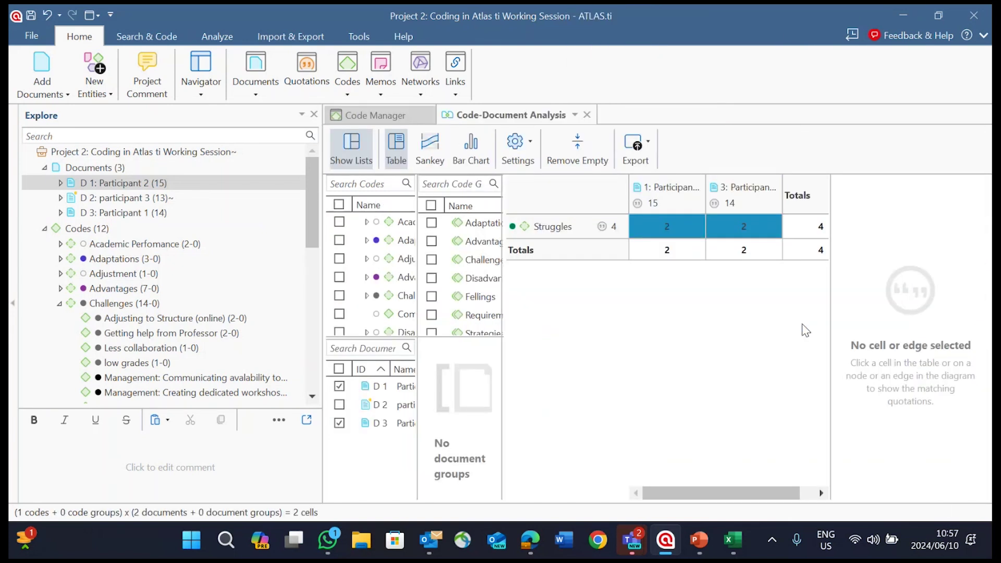
click(425, 152)
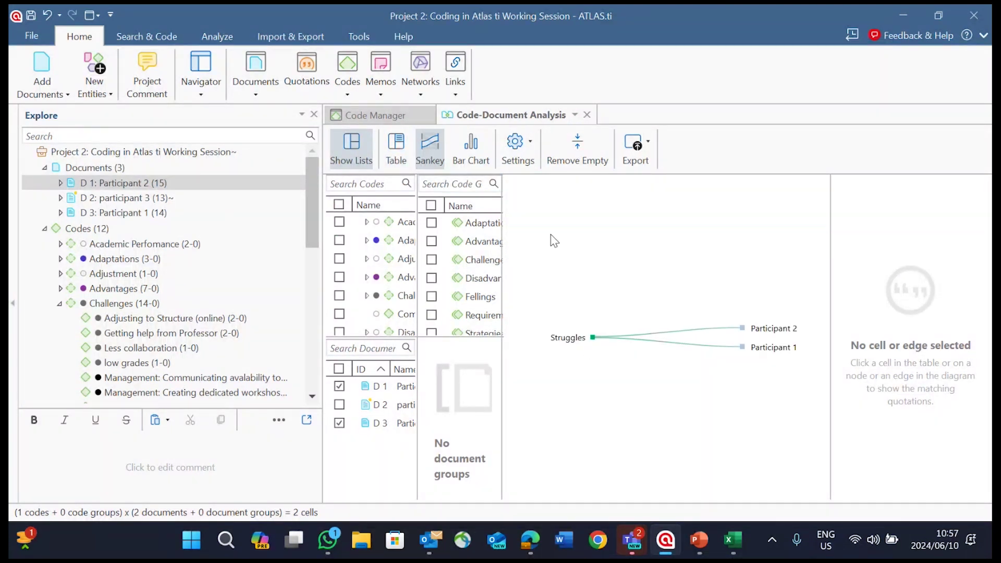
click(587, 114)
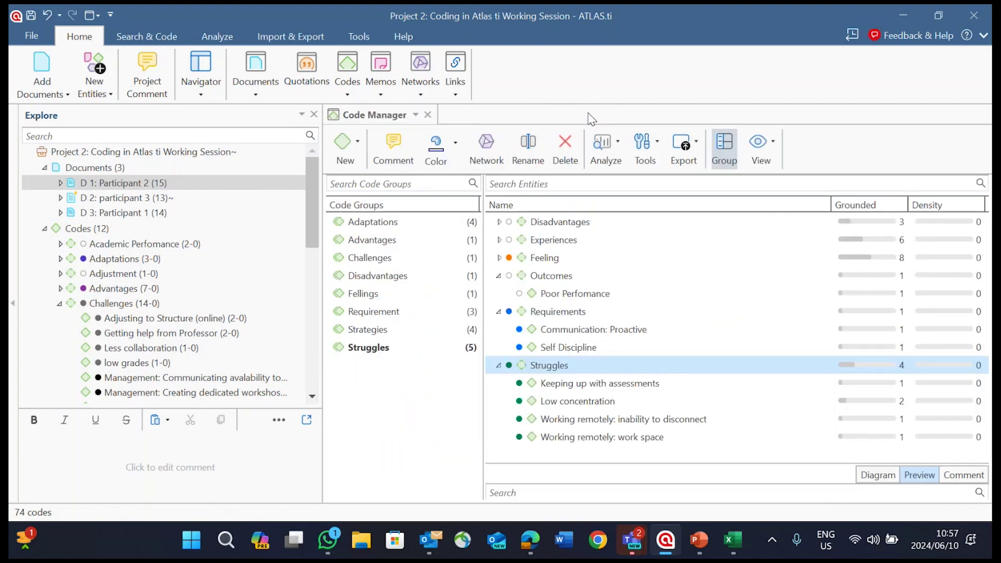
Show the Struggles folder in a network and compare it with the folder's codes in the Code Manager
scroll(549, 262, up, 1)
scroll(549, 262, up, 3)
scroll(549, 262, down, 3)
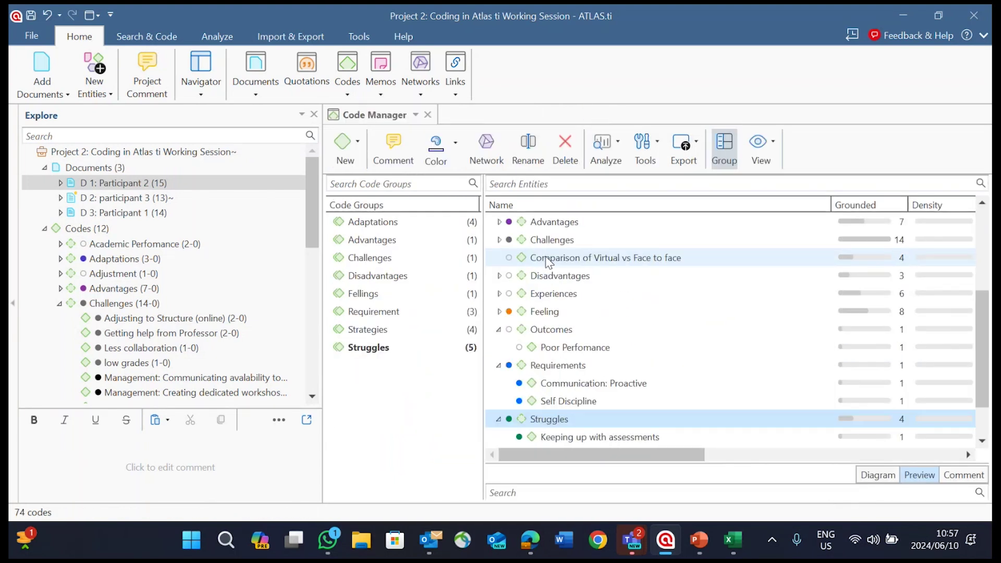
right_click(563, 418)
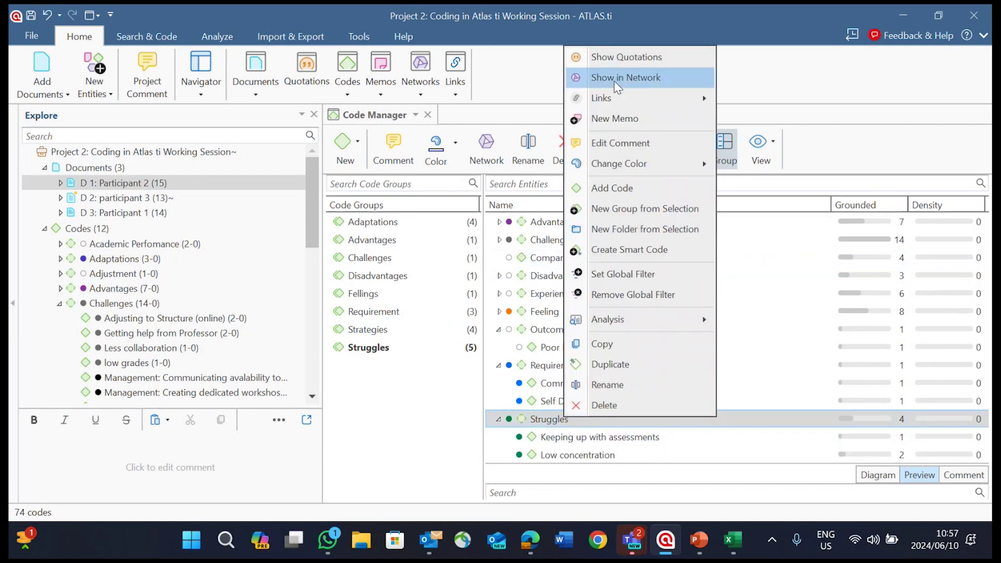
click(630, 79)
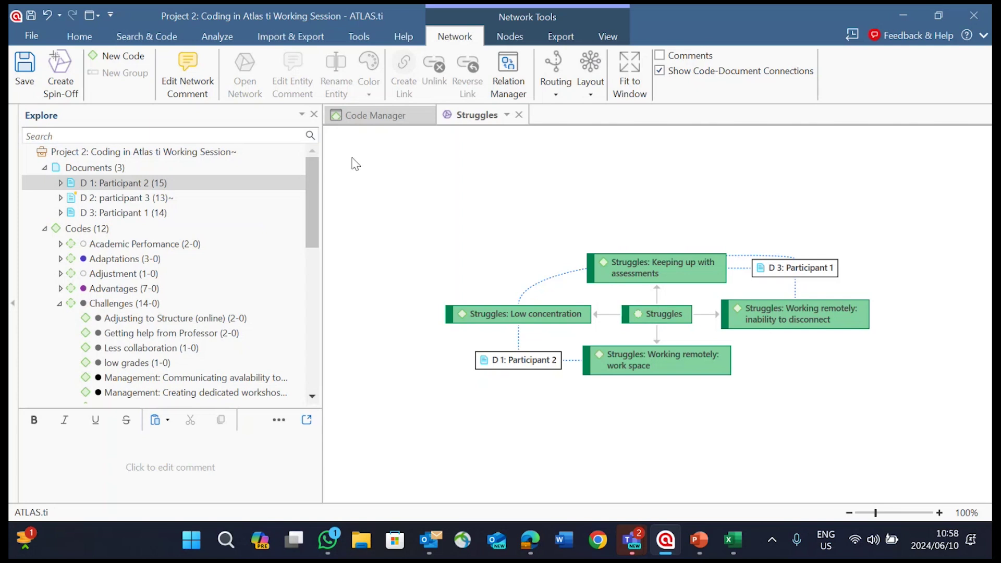
click(383, 124)
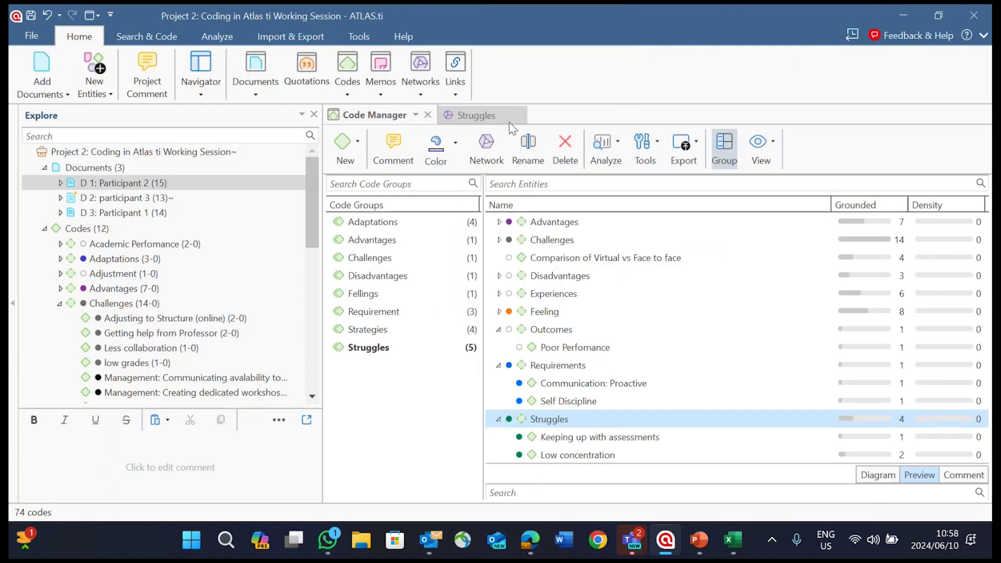
click(476, 115)
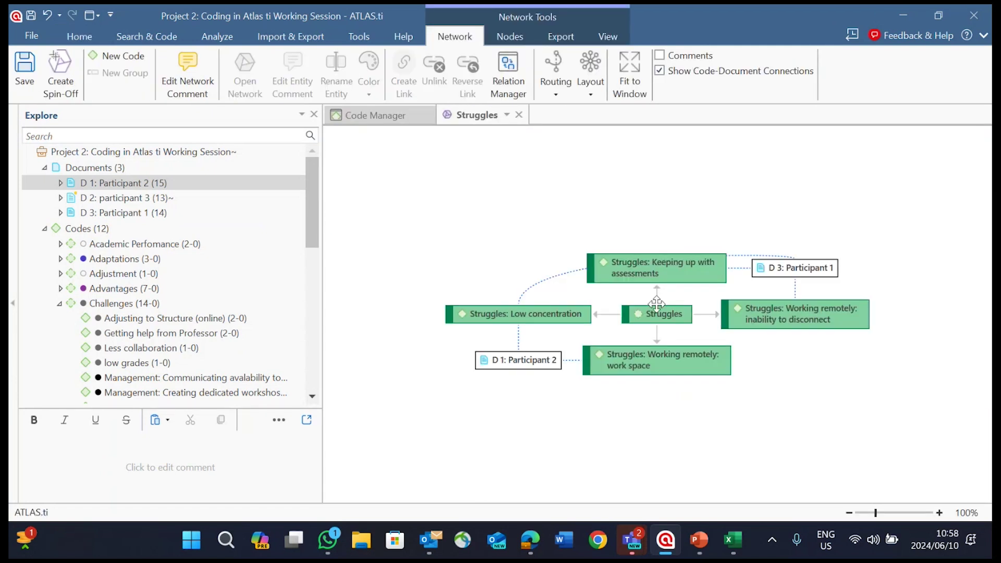
In the Code Manager, link Keeping up with assessments and Working remotely: inability to disconnect to Struggles with the relation "is a property of"
click(376, 115)
scroll(610, 383, down, 1)
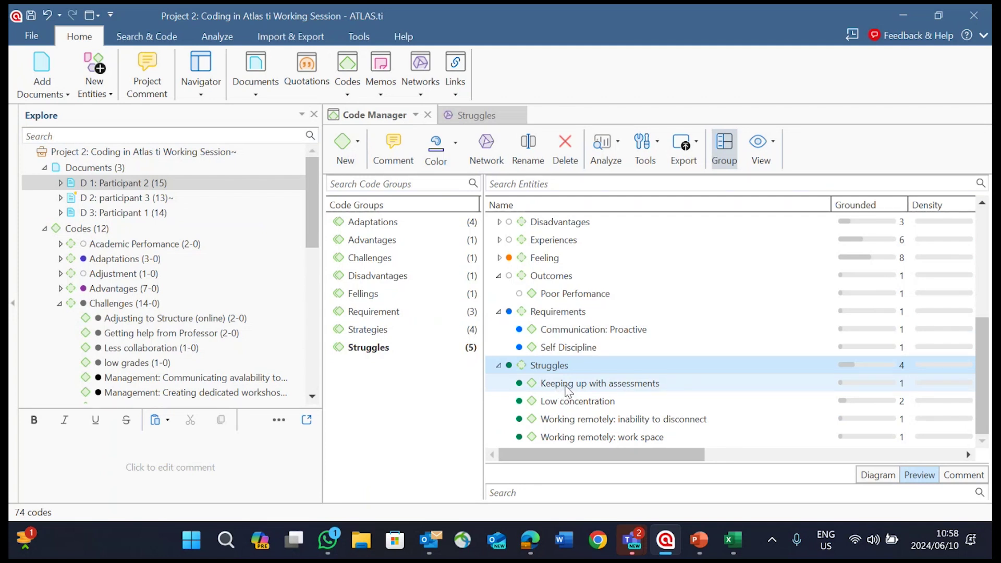
drag(568, 391, 557, 369)
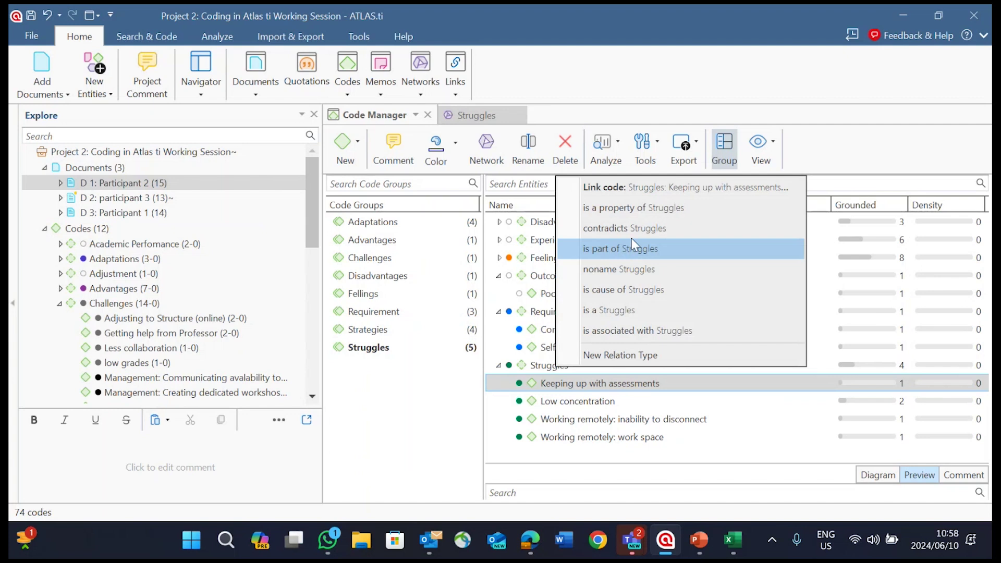
click(636, 209)
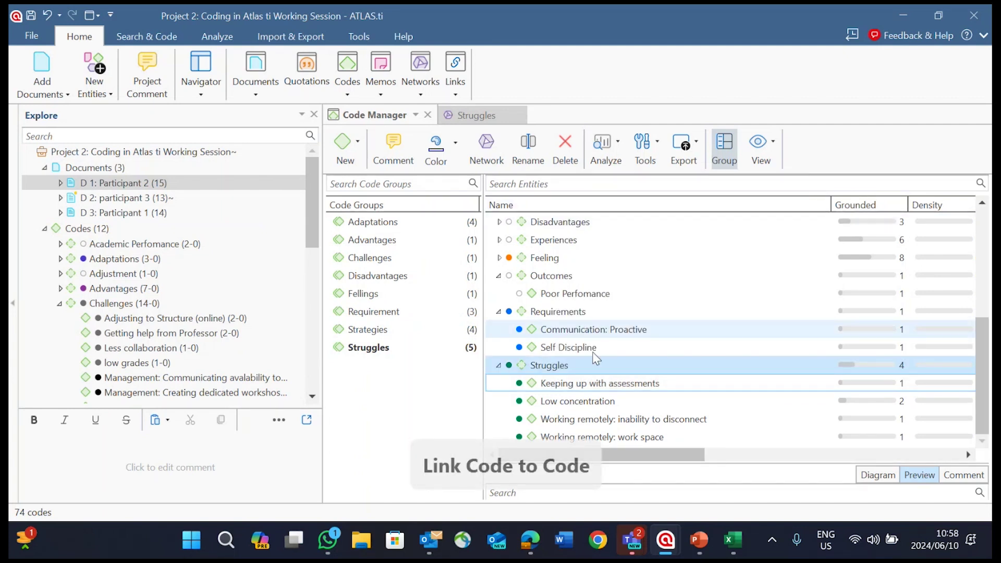
drag(579, 418, 567, 367)
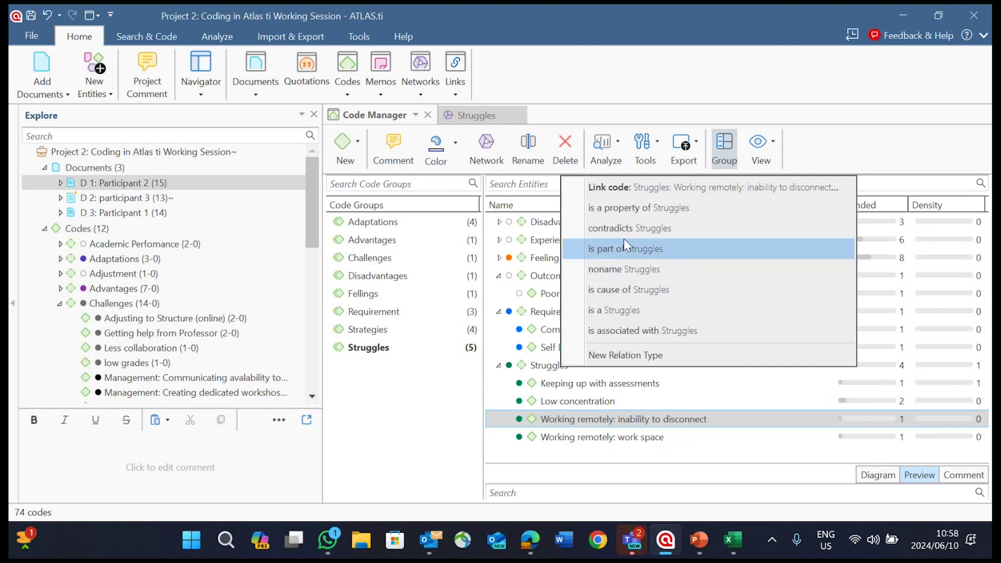
click(629, 211)
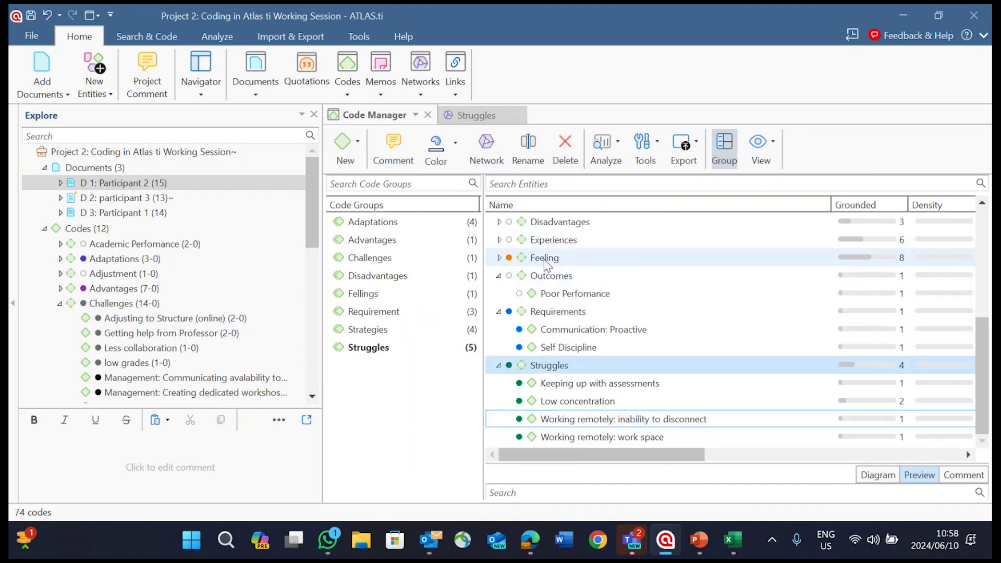
Link Feeling to Experiences with the relation "is associated with" and check the Density column for the linked codes
drag(543, 258, 551, 245)
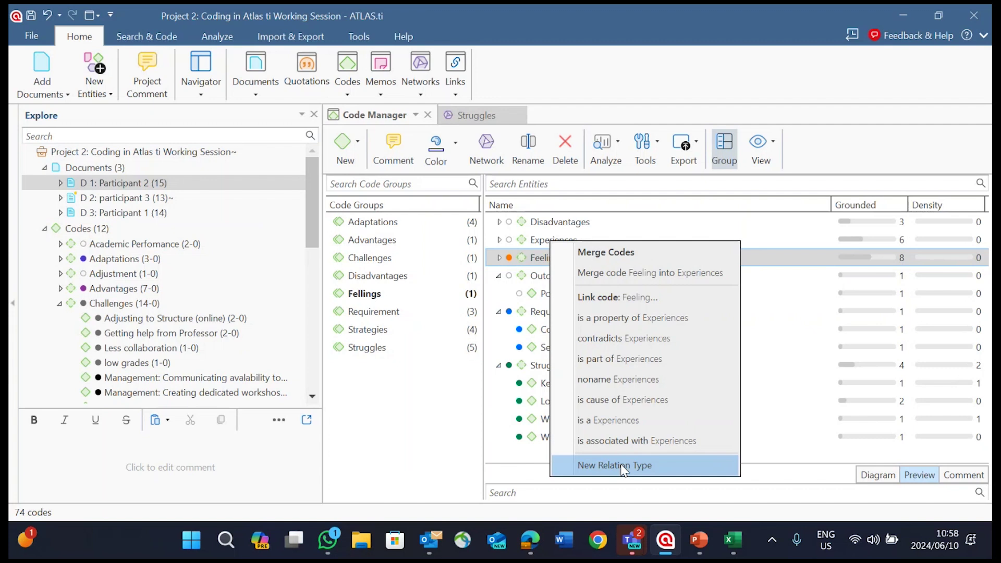
click(634, 443)
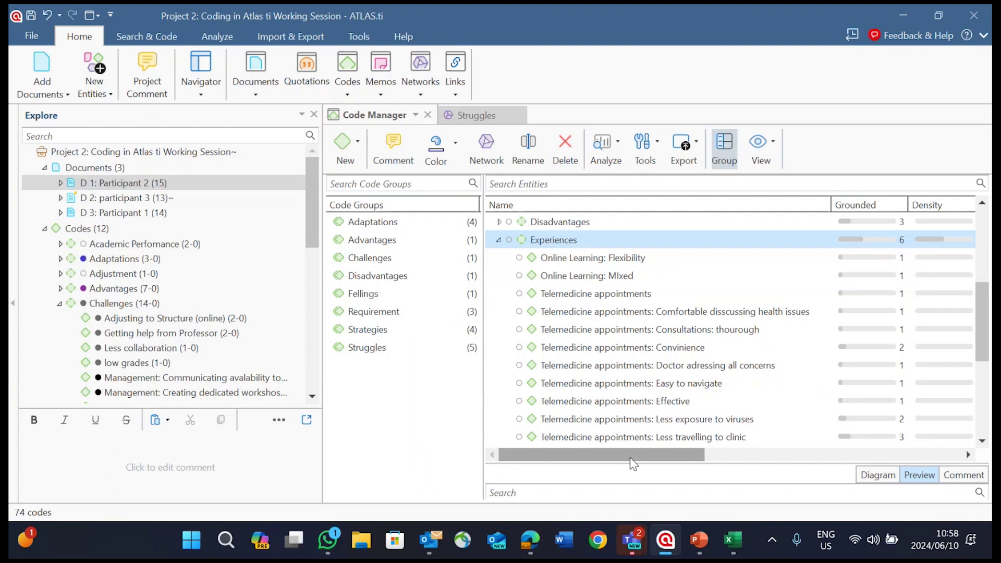
drag(634, 463, 657, 457)
drag(677, 451, 682, 452)
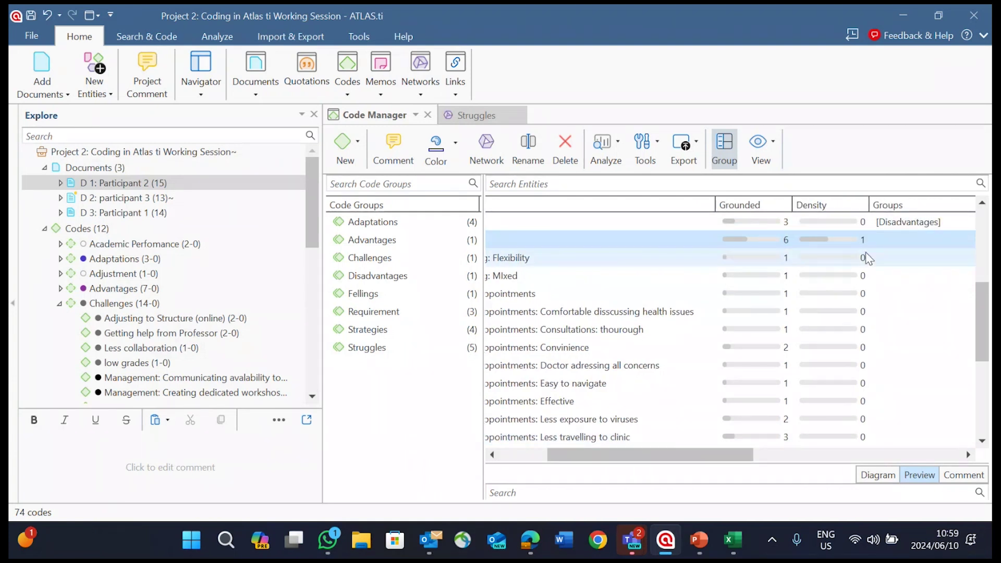
drag(614, 454, 594, 458)
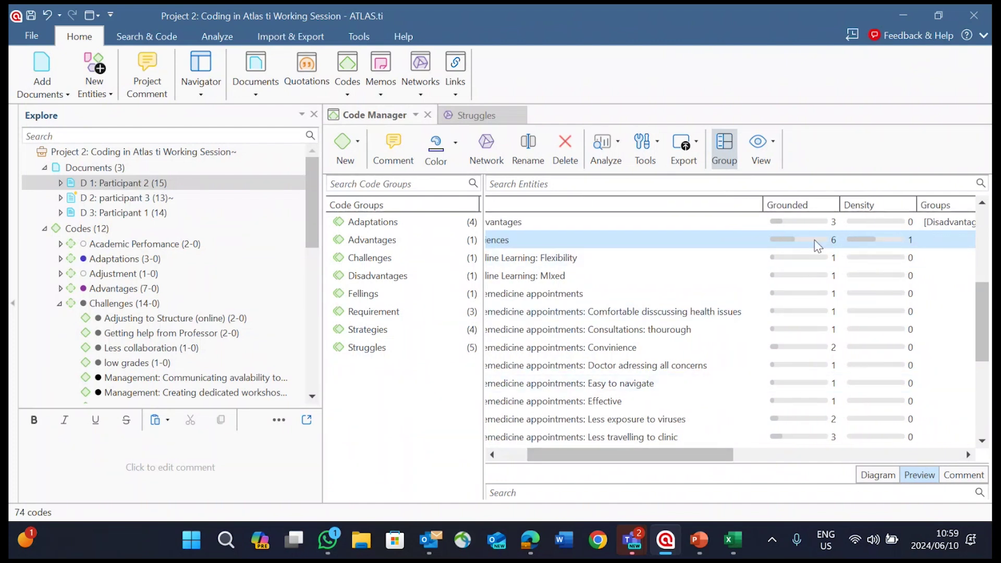
scroll(921, 342, down, 2)
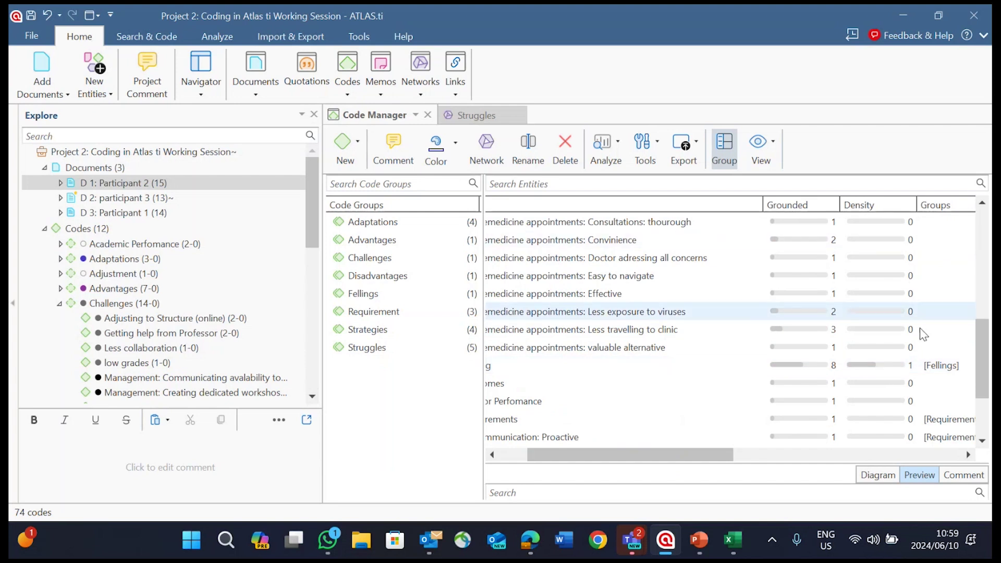
scroll(920, 339, down, 1)
scroll(923, 355, down, 1)
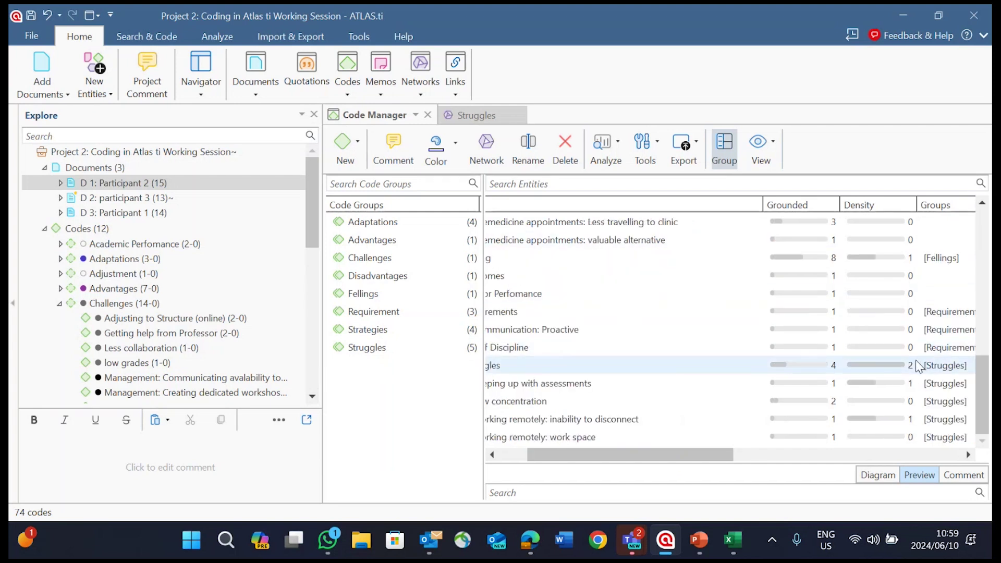
drag(678, 455, 586, 454)
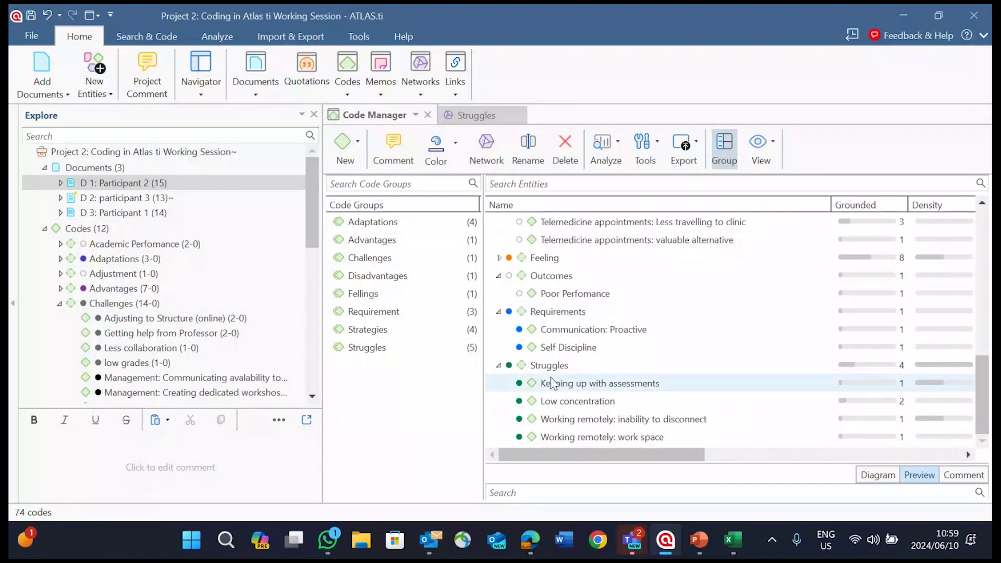
Return to the Struggles network and spread its code nodes further apart around the Struggles node so the relation labels are readable
click(483, 122)
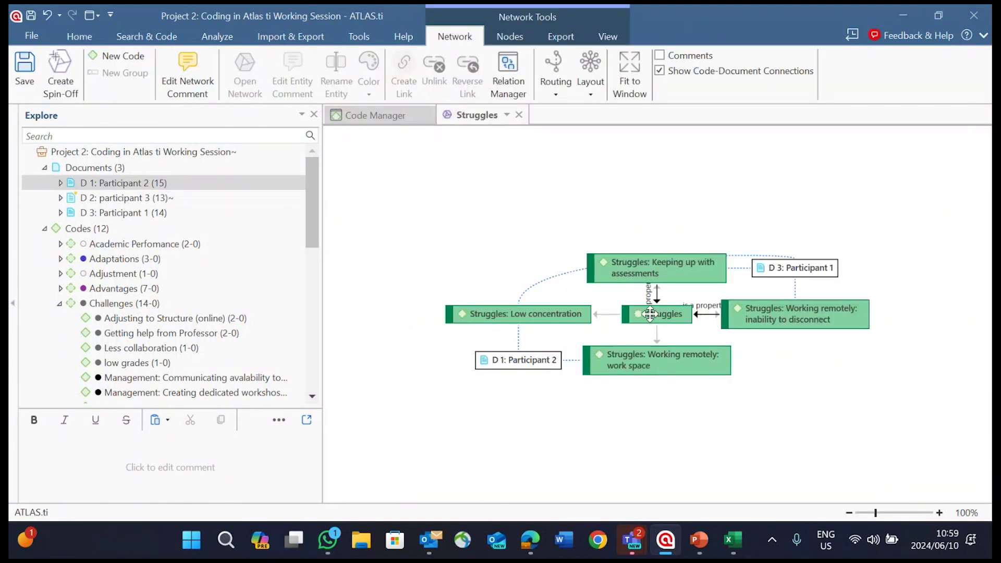
drag(650, 313, 616, 407)
drag(770, 326, 815, 389)
drag(581, 314, 515, 275)
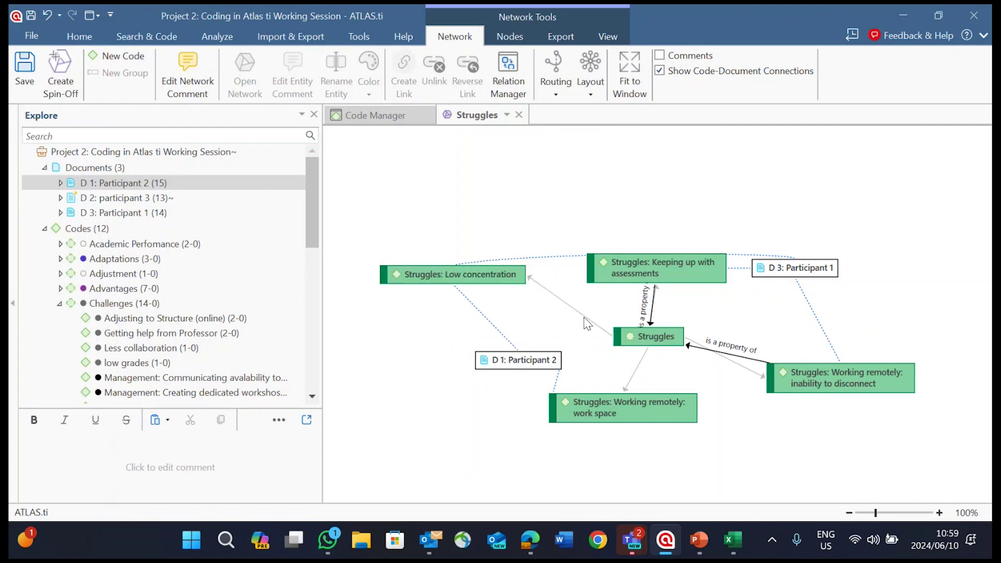
Move the Struggles node closer to the Working remotely: work space node in the Struggles network
drag(636, 338, 605, 354)
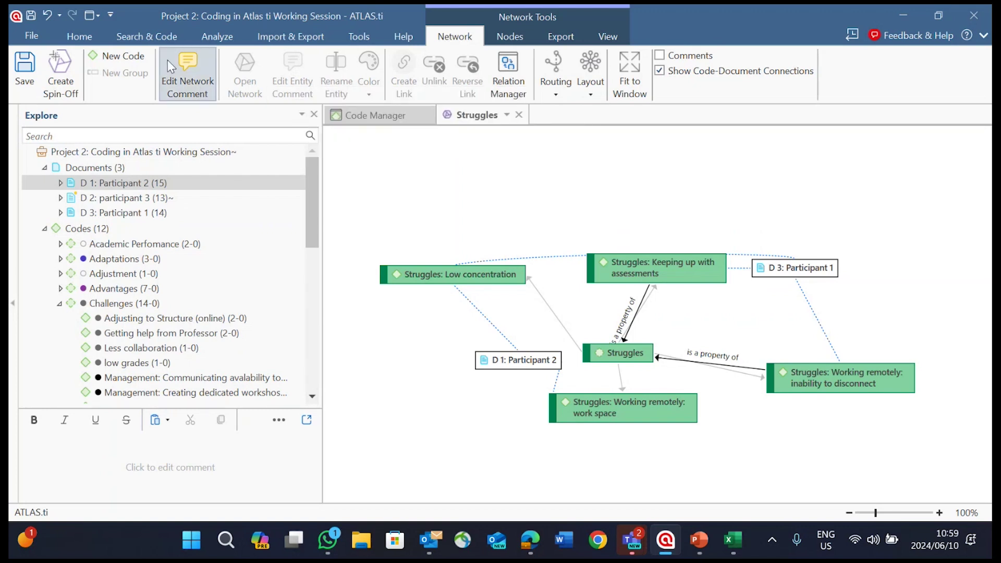
Create a new network named testing through the Network Manager
click(406, 114)
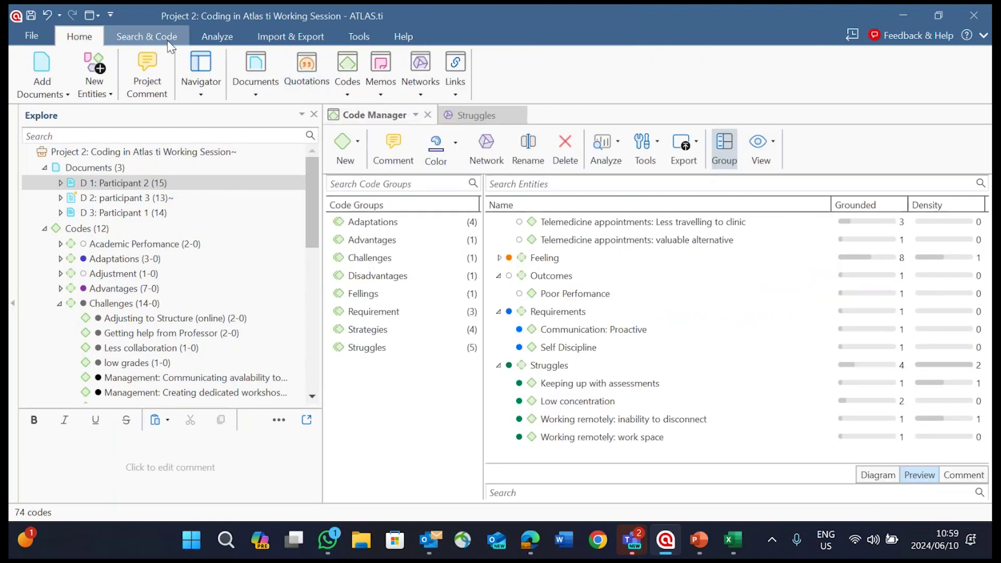
click(420, 65)
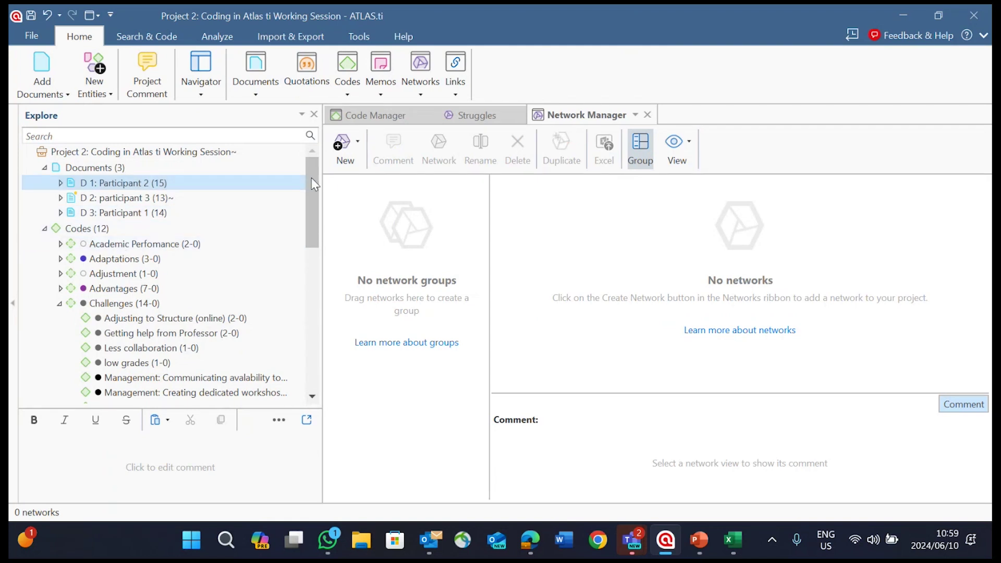
click(345, 144)
click(363, 187)
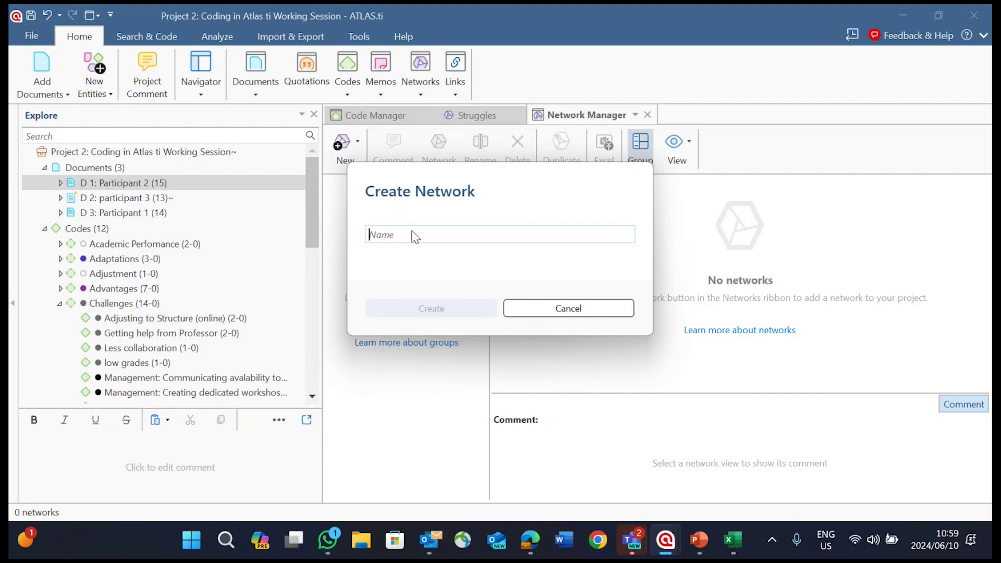
text(testi)
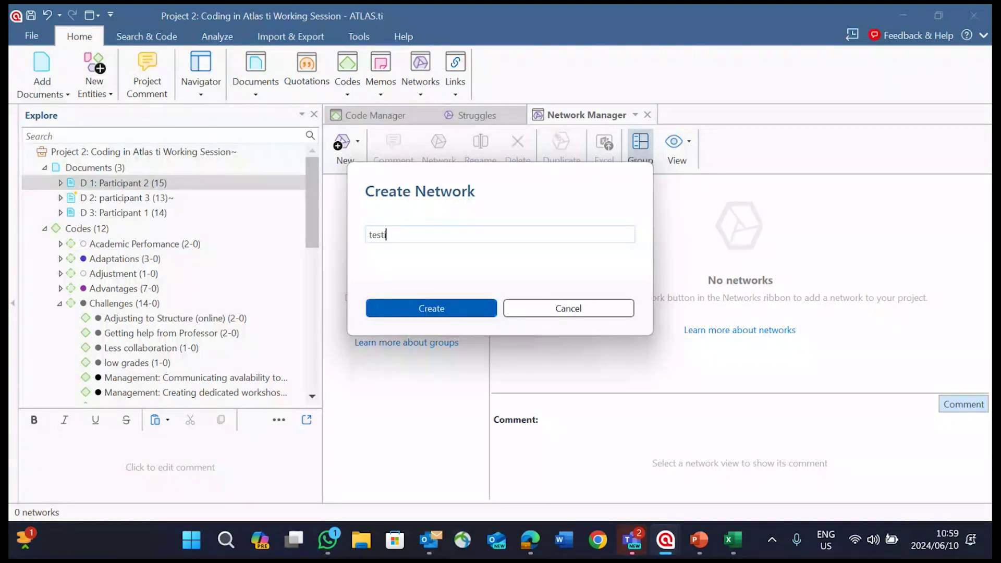
text(ng)
key(Return)
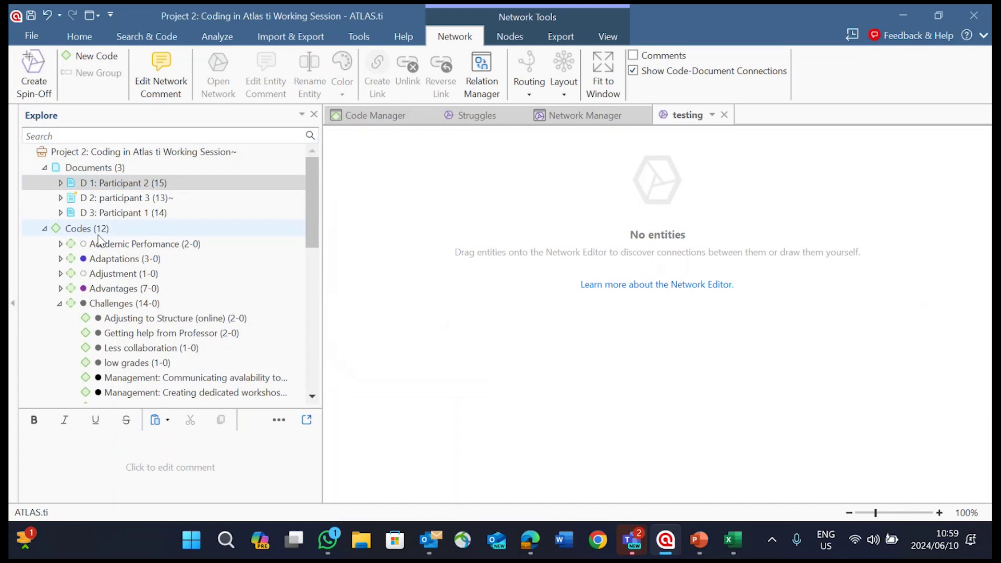
Add the codes Academic Perfomance and Challenges to the testing network and view the relation types available for linking them, without choosing one
drag(99, 241, 504, 287)
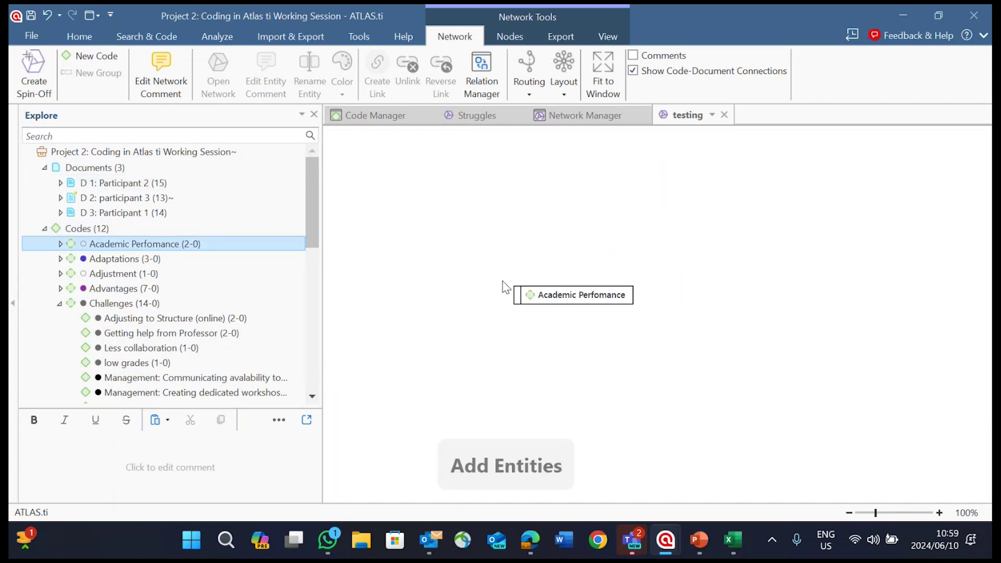
drag(124, 303, 491, 377)
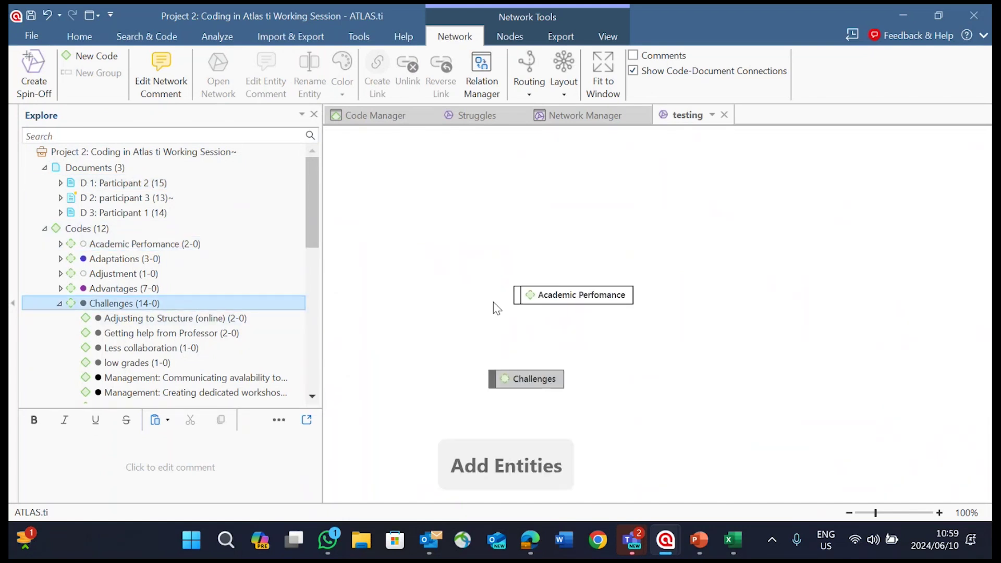
click(521, 295)
drag(504, 276, 490, 363)
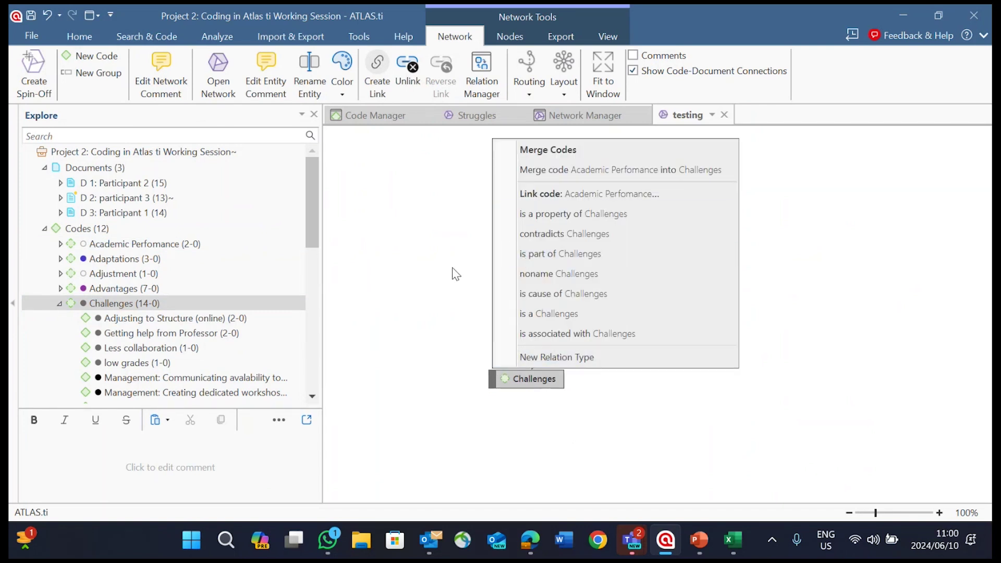
click(775, 216)
click(517, 294)
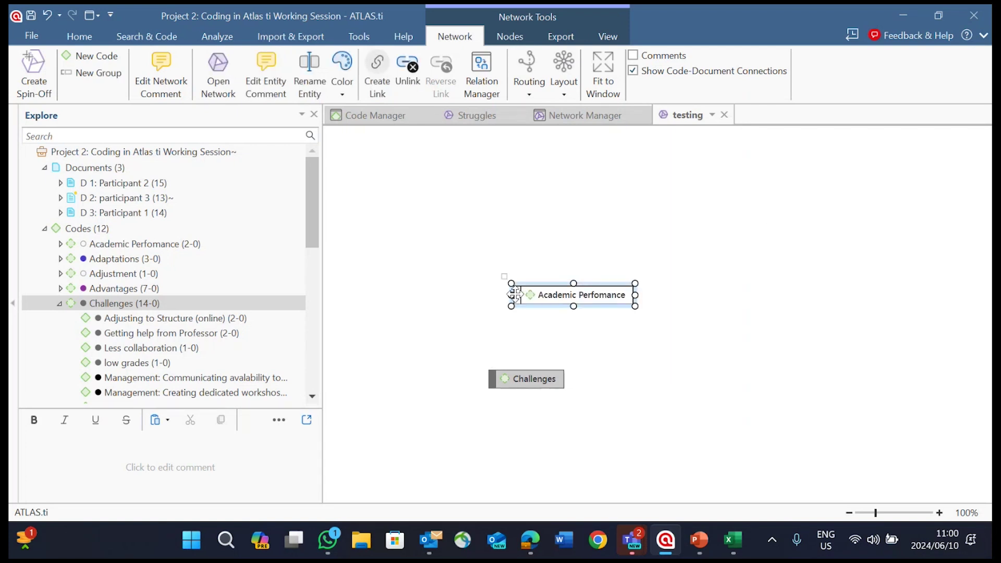
drag(505, 277, 495, 376)
click(854, 236)
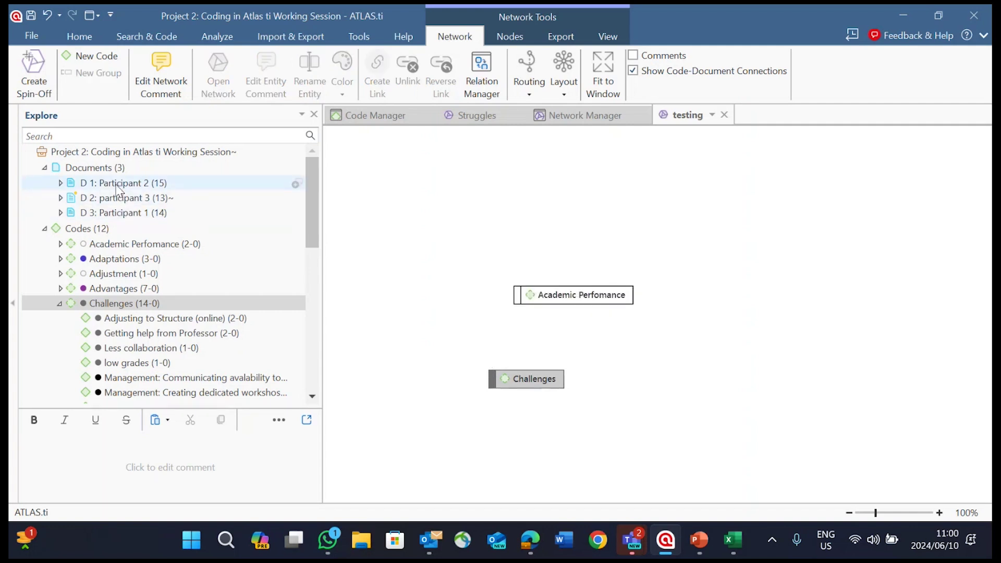
Replace the two code nodes in the testing network with the documents D 1: Participant 2 and D 2: participant 3
drag(111, 189, 416, 214)
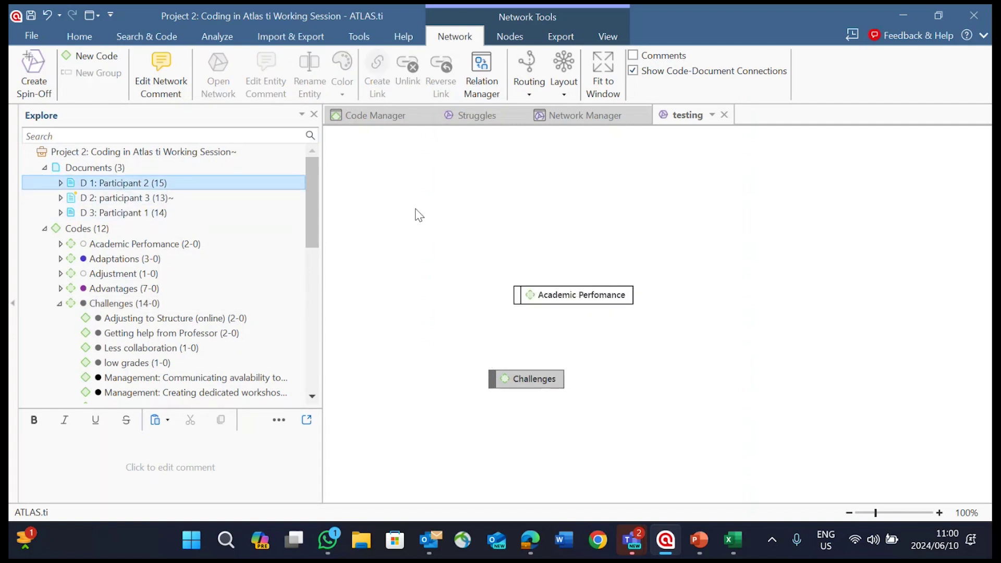
click(522, 292)
key(Delete)
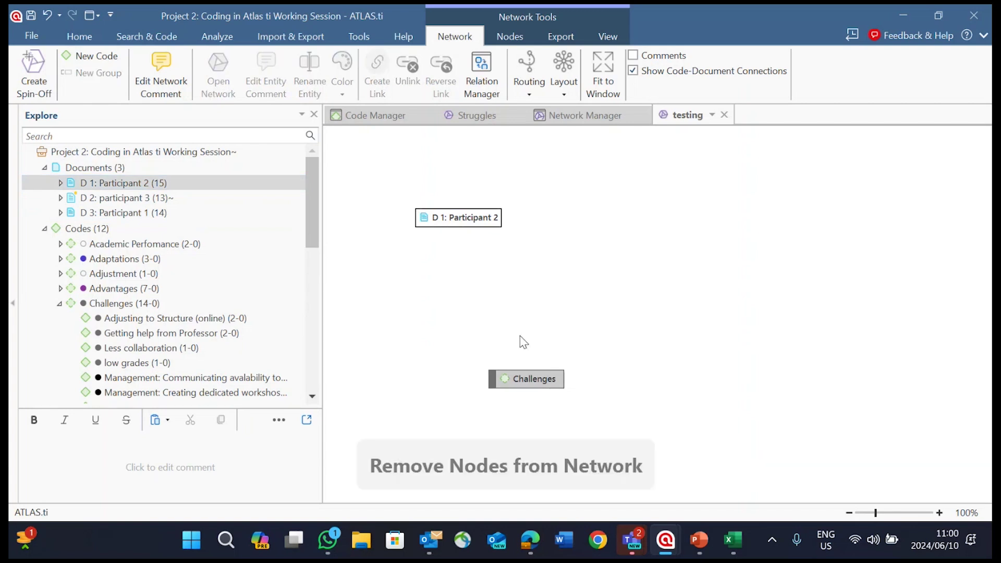
click(520, 378)
key(Delete)
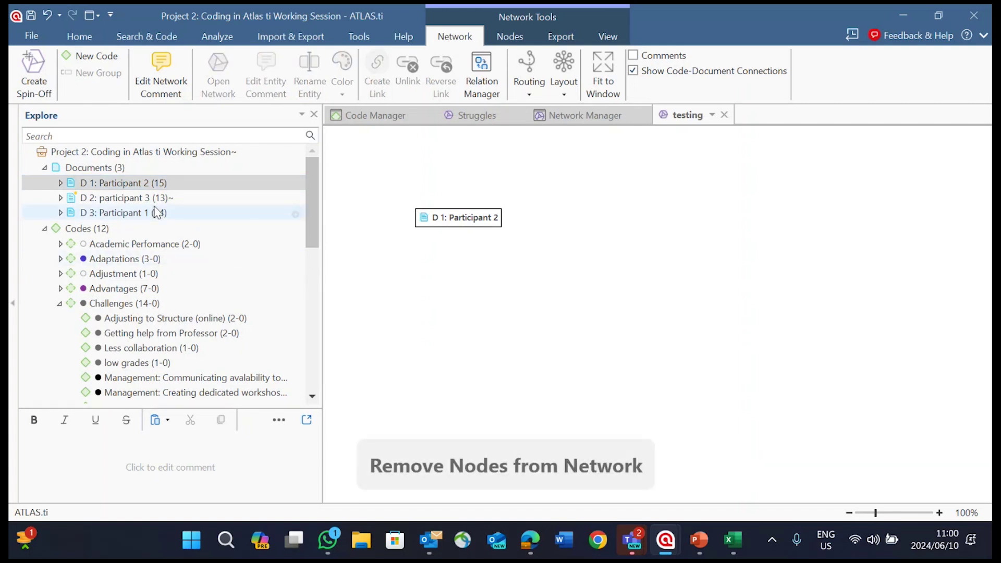
drag(151, 197, 445, 307)
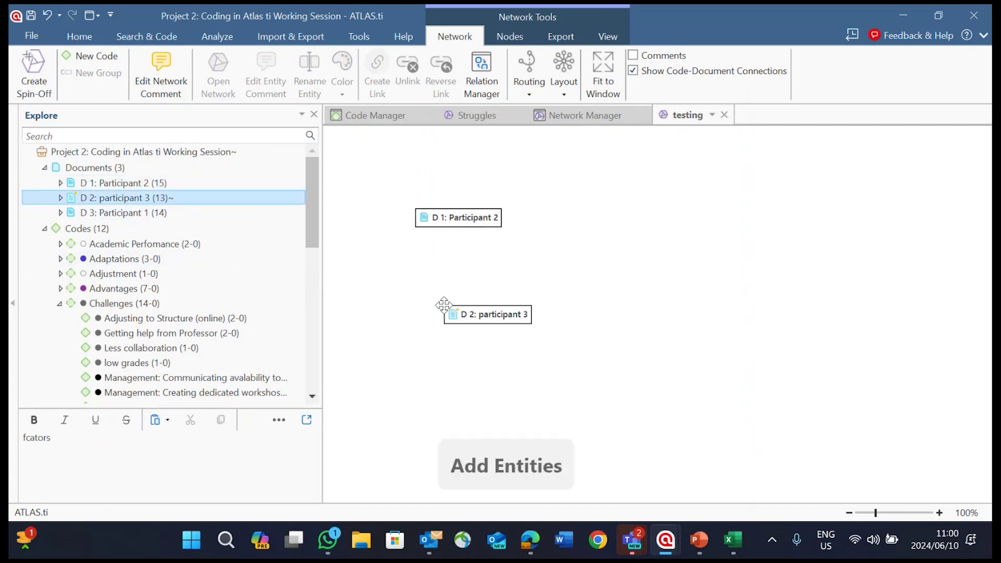
Try to start a link from the D 1: Participant 2 node, and close the testing network and the Network Manager
click(438, 220)
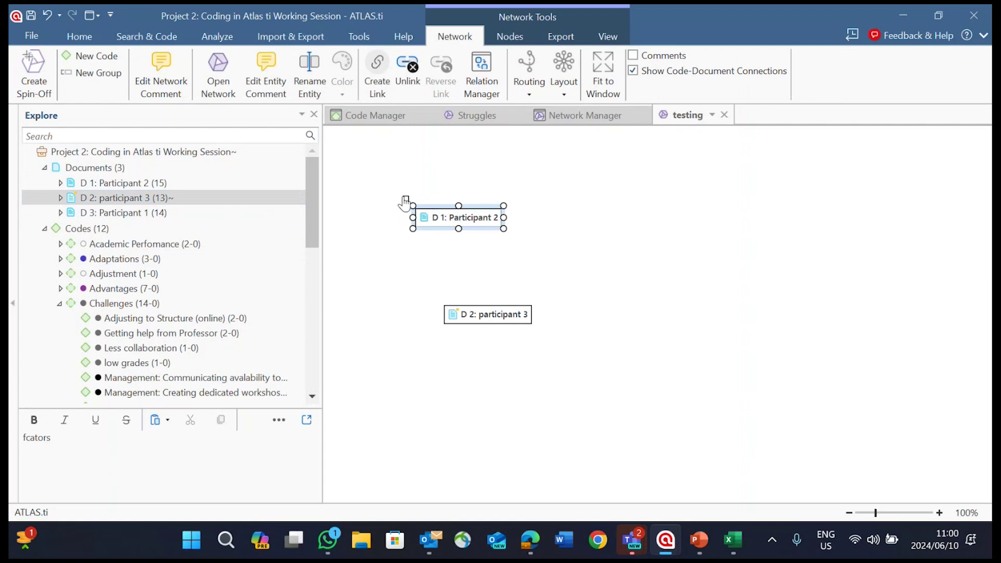
drag(406, 201, 724, 114)
click(725, 114)
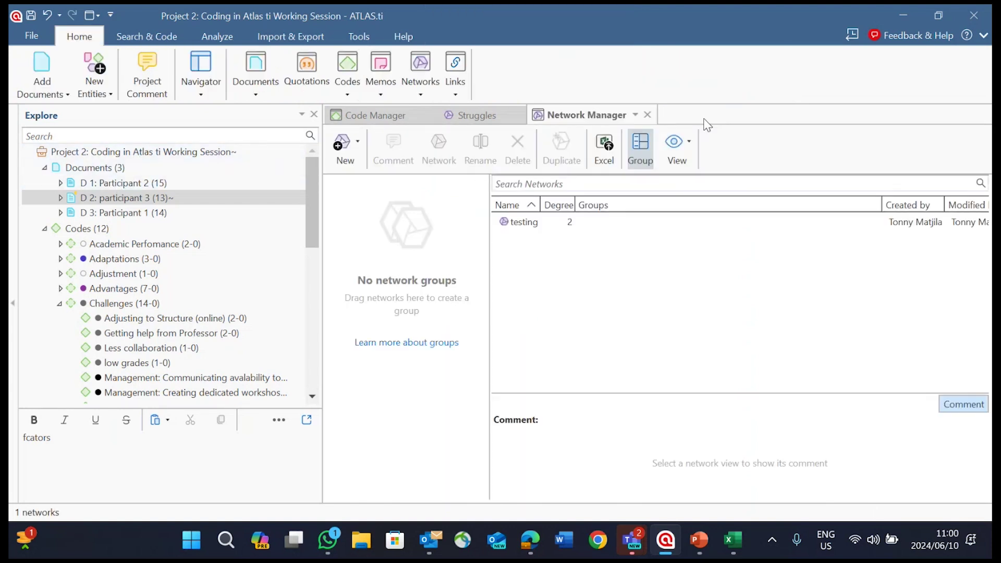
click(648, 114)
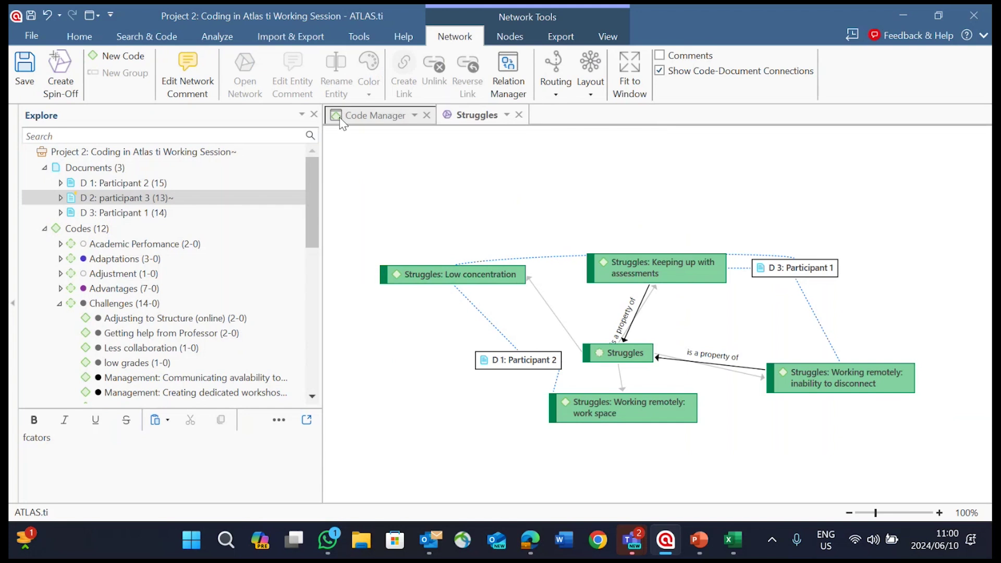
Return to the Code Manager and review the list of codes up to the Academic Perfomance folder
click(364, 115)
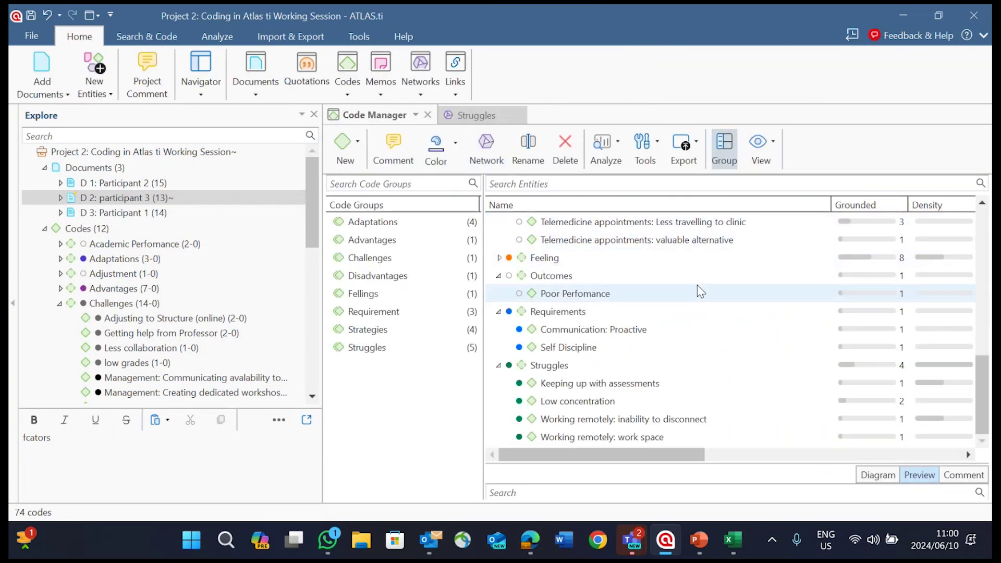
scroll(698, 292, up, 6)
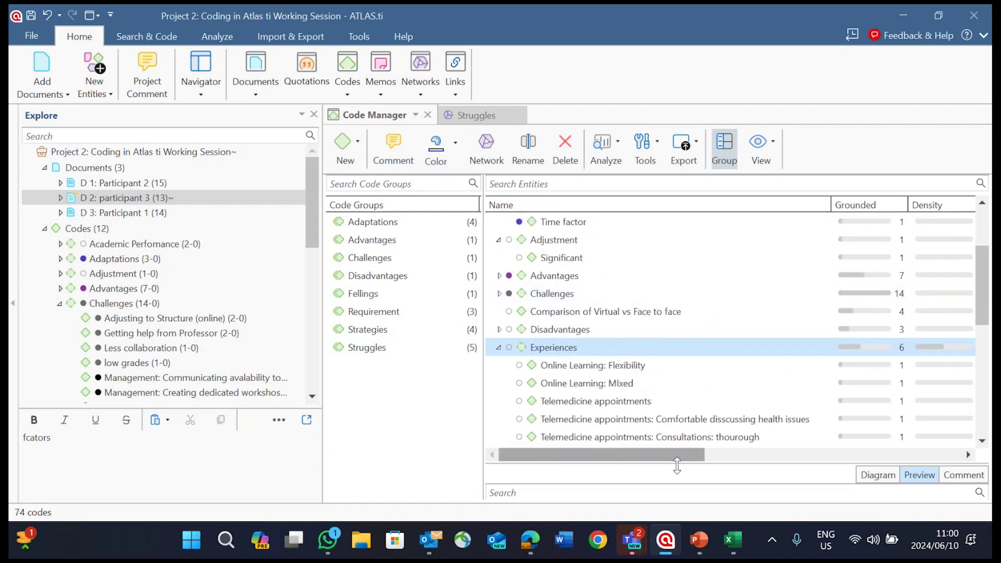
scroll(629, 389, up, 2)
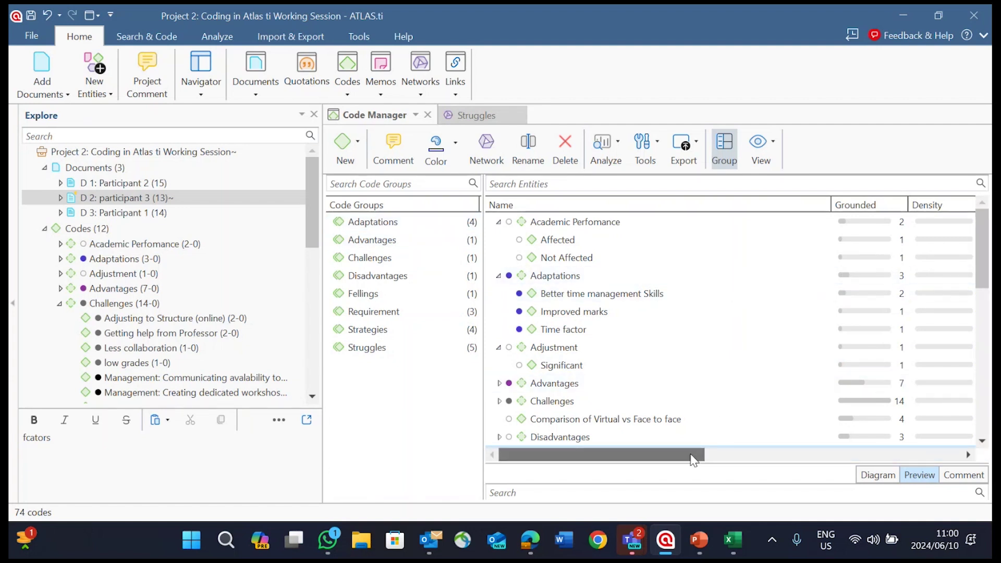
drag(693, 456, 642, 457)
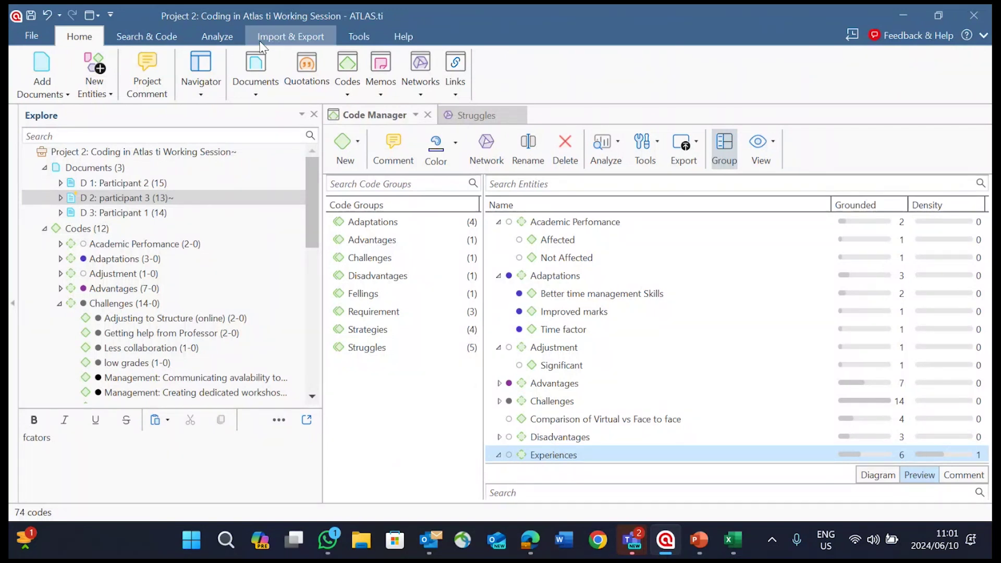
Run a Code Co-occurrence Analysis table with all codes selected as both columns and rows, and close the analysis after viewing it
click(217, 36)
click(74, 77)
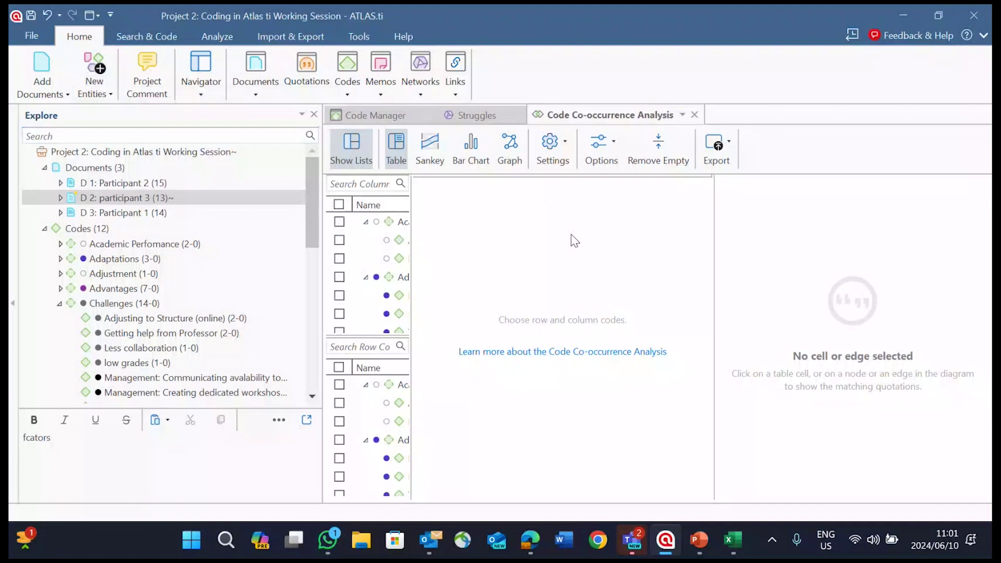
click(339, 205)
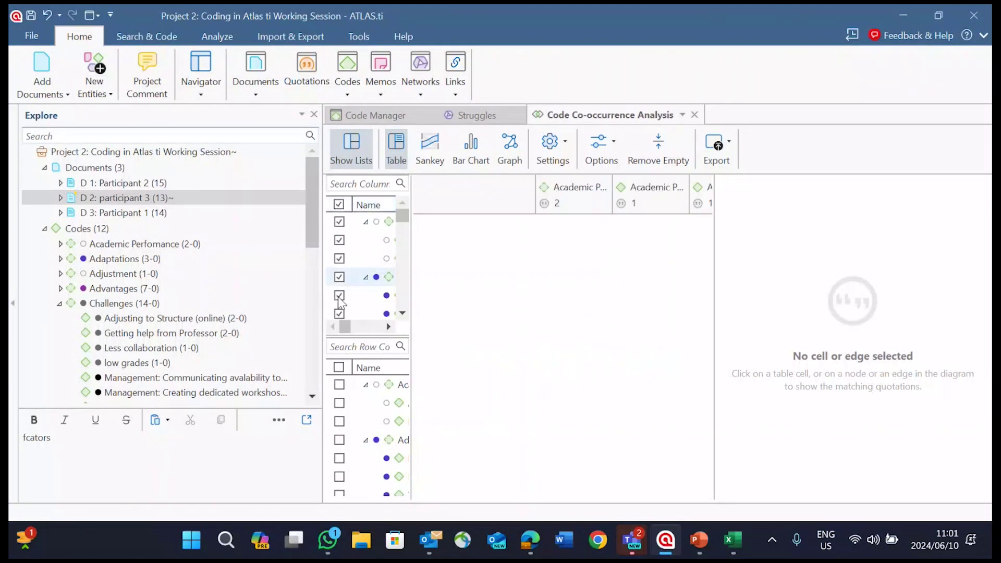
click(339, 368)
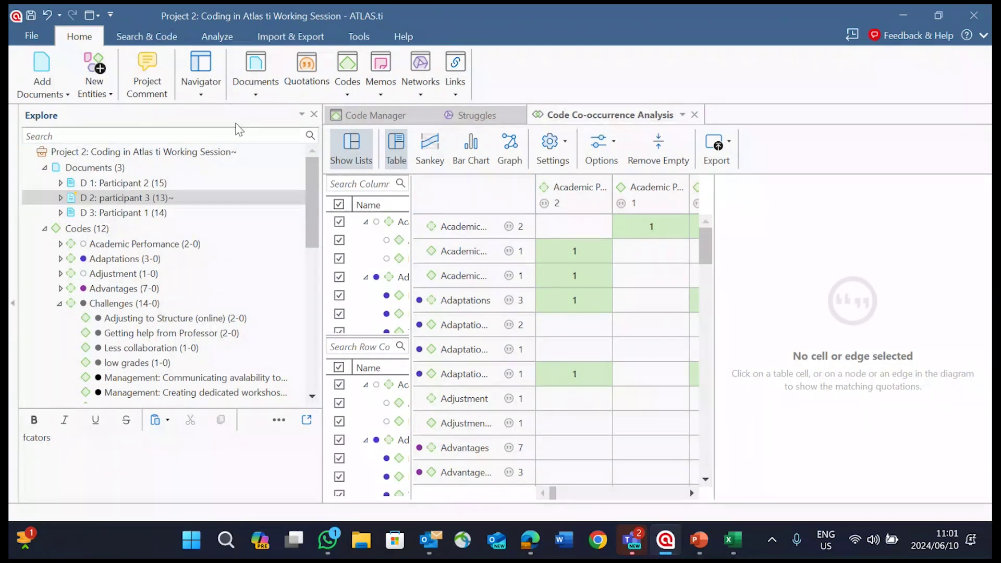
click(695, 115)
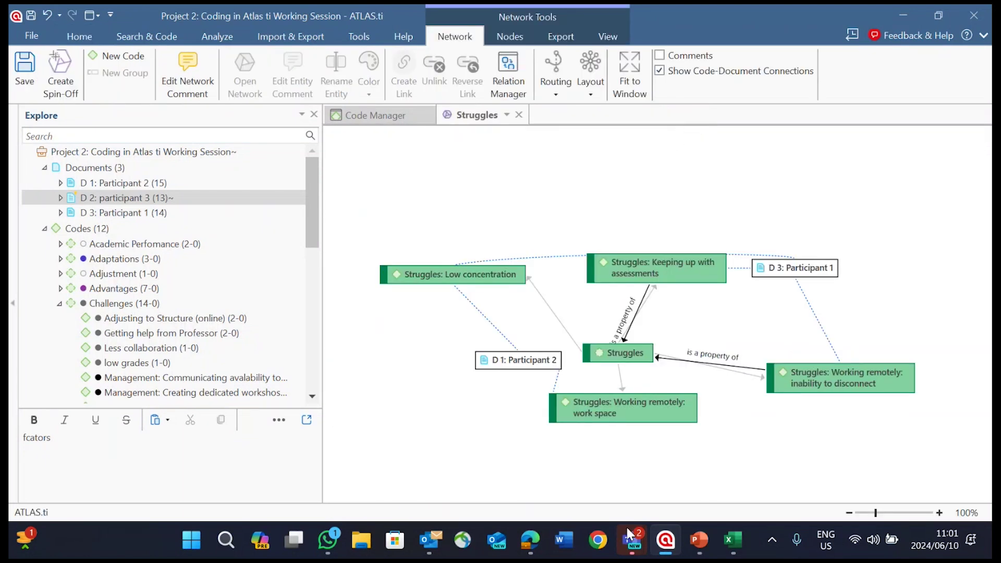
mouse_move(627, 535)
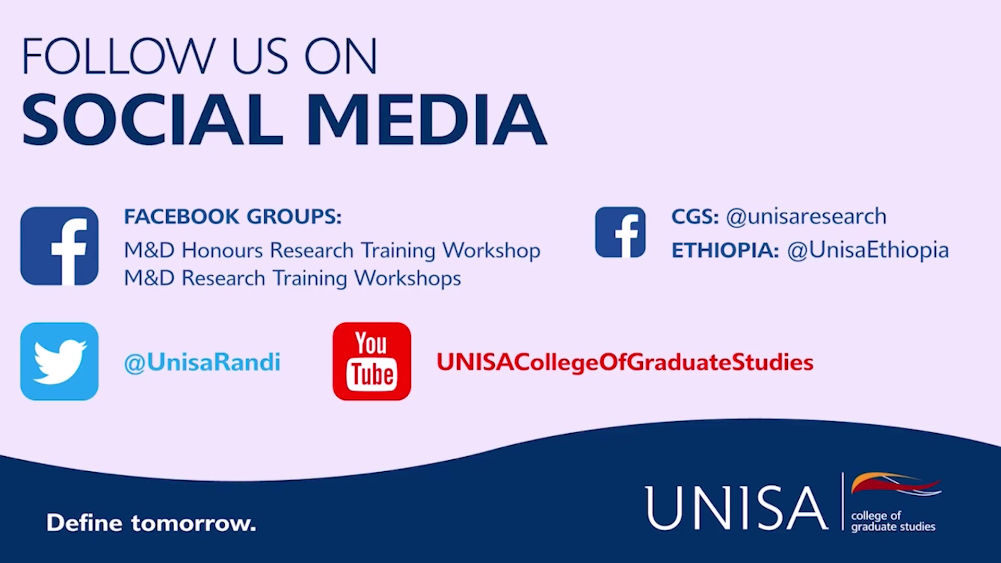